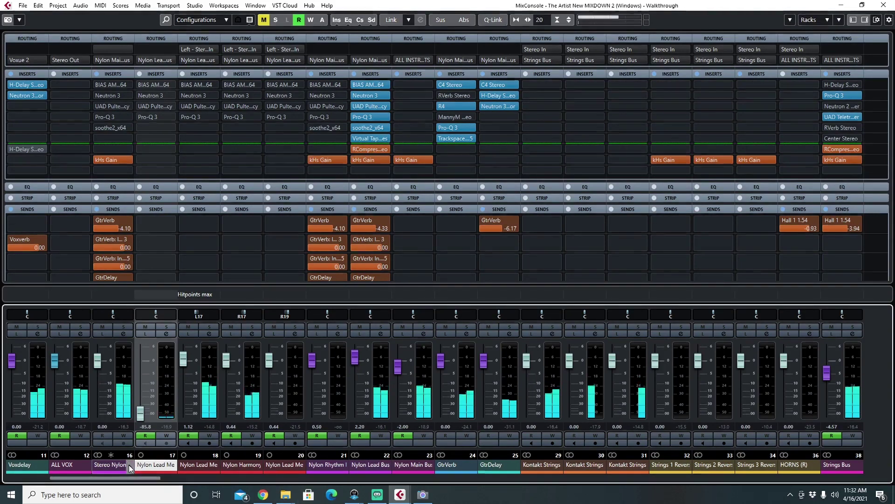
# - Solo the Stereo Nylon Print and Nylon Lead Melody 1 tracks and play the project from bar 45
pyautogui.moveTo(123, 480); pyautogui.dragTo(75, 471)
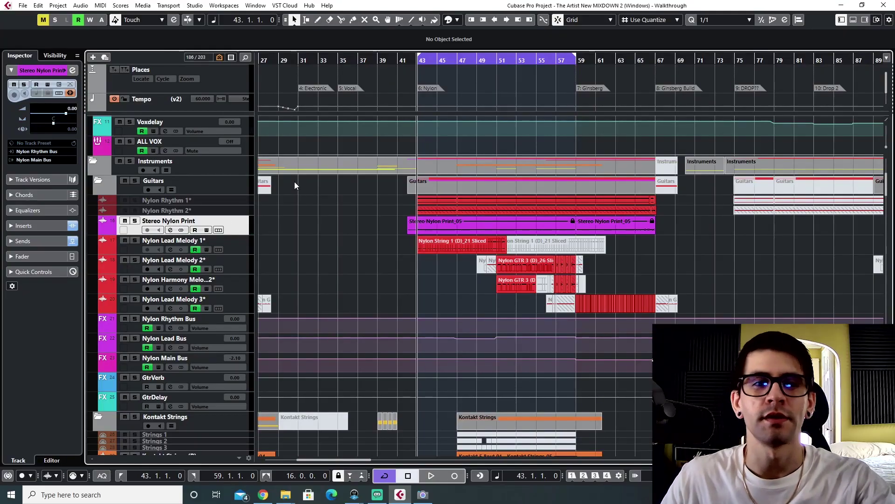
pyautogui.click(135, 241)
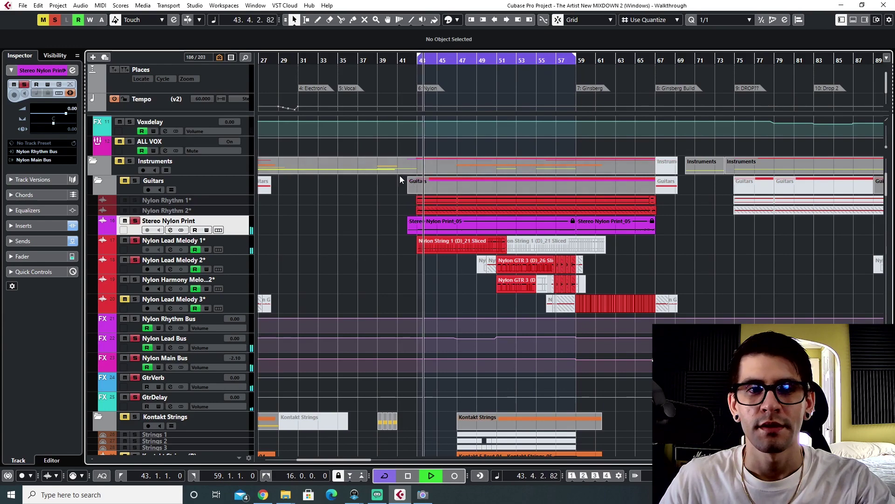
pyautogui.click(437, 62)
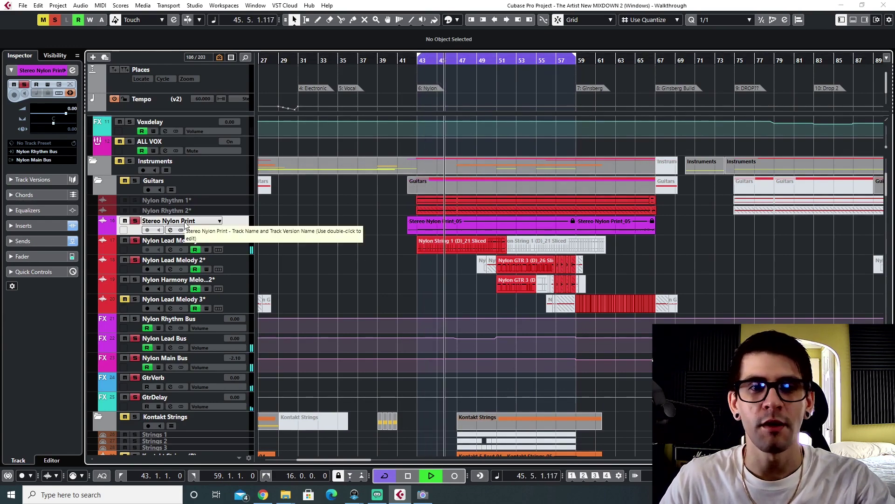
# - Show the mixer and look at the BIAS AMP settings in the Nylon Lead Bus inserts, closing the plug-in when finished
pyautogui.press('F3')
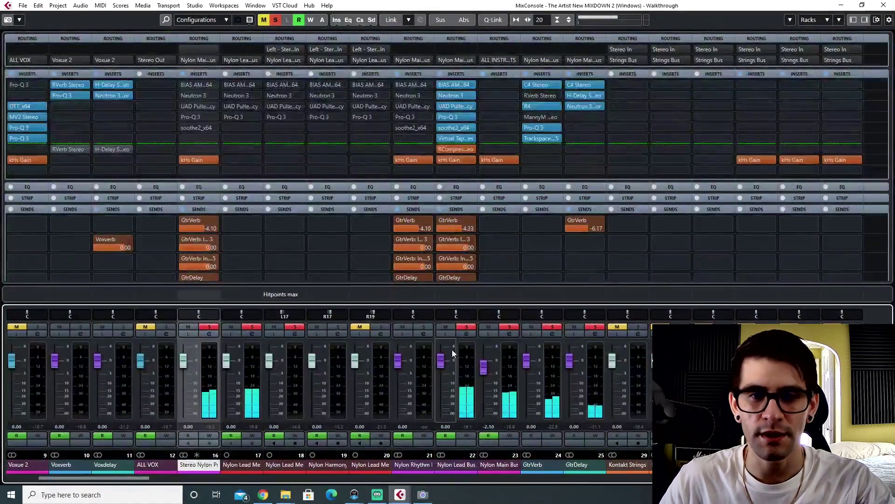
pyautogui.click(450, 83)
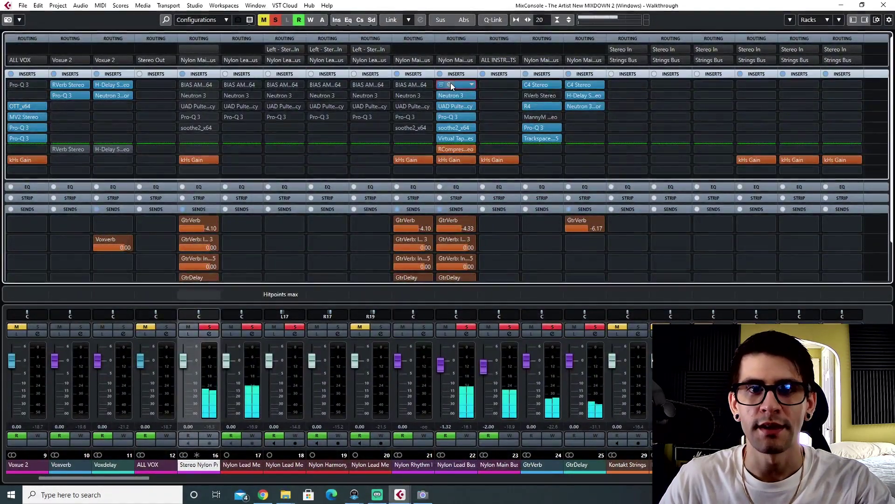
pyautogui.moveTo(447, 86); pyautogui.dragTo(372, 137)
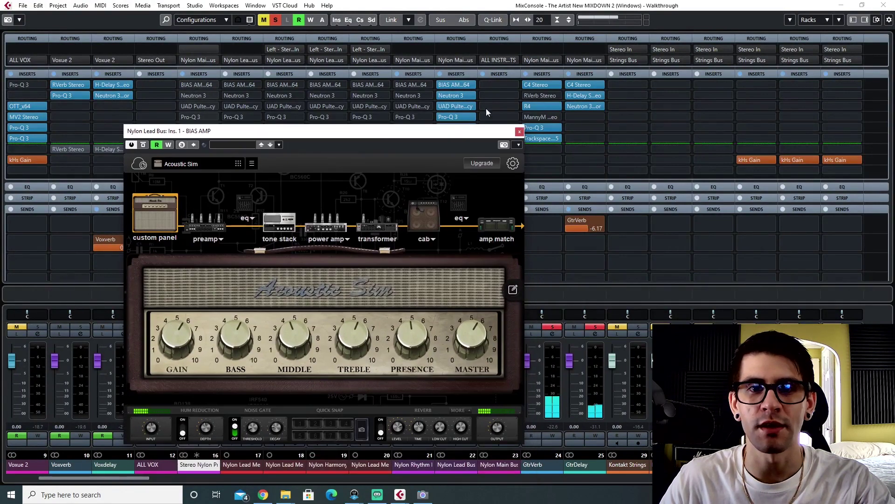
pyautogui.click(519, 132)
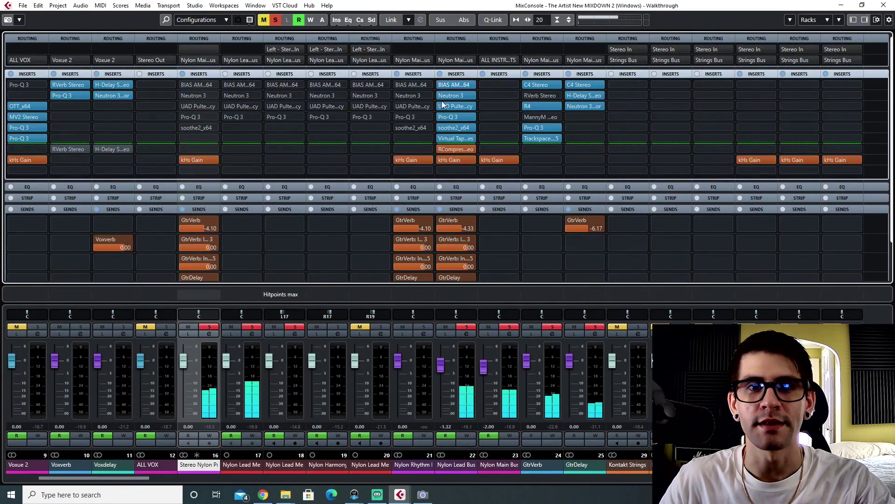
# - Open Neutron 3 on the Nylon Lead Bus and review its Sculptor, Equalizer and Transient Shaper modules
pyautogui.moveTo(449, 96)
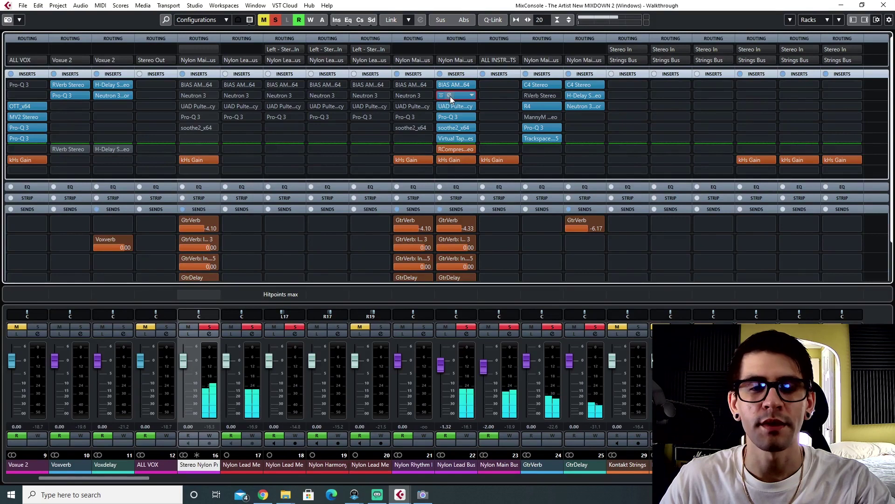
pyautogui.click(450, 96)
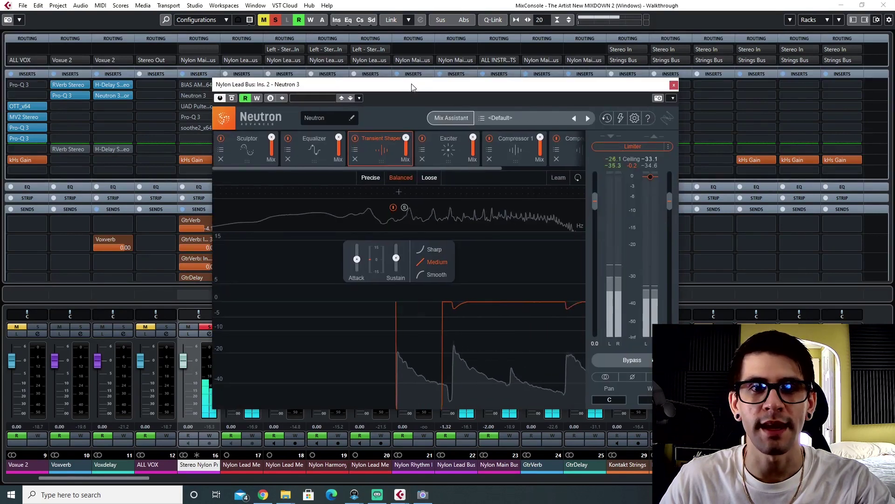
pyautogui.moveTo(416, 82); pyautogui.dragTo(378, 110)
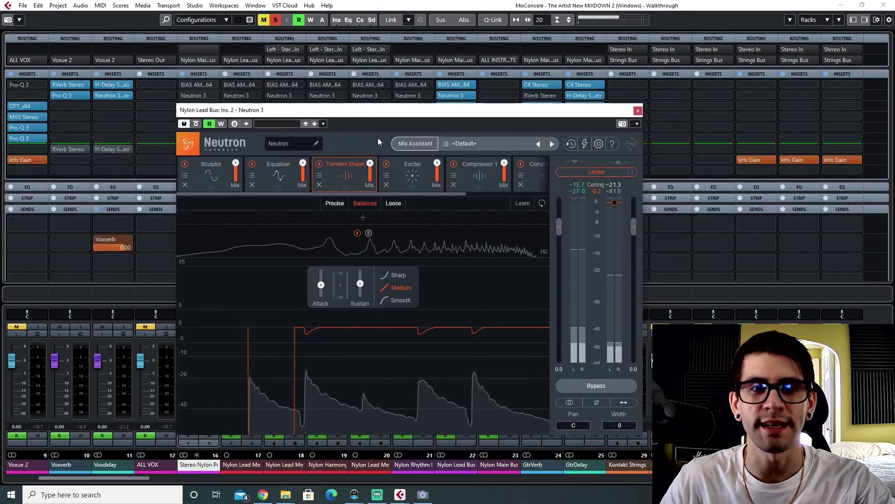
pyautogui.click(210, 175)
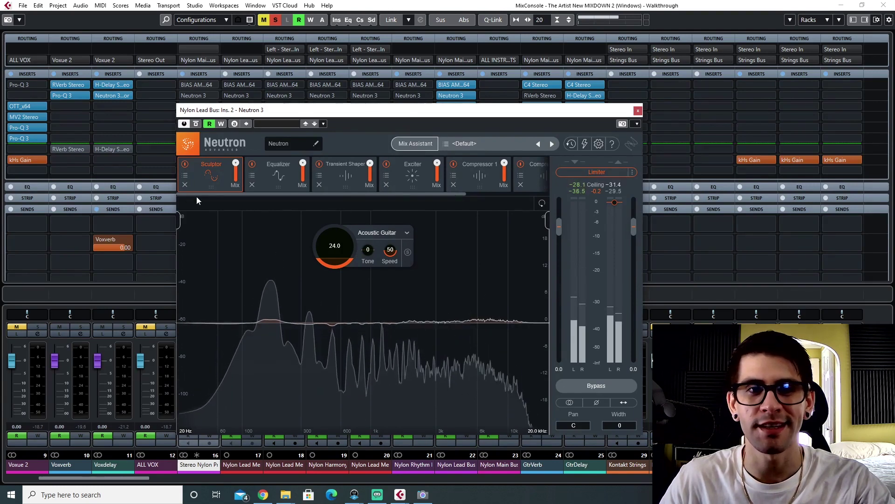
pyautogui.click(261, 173)
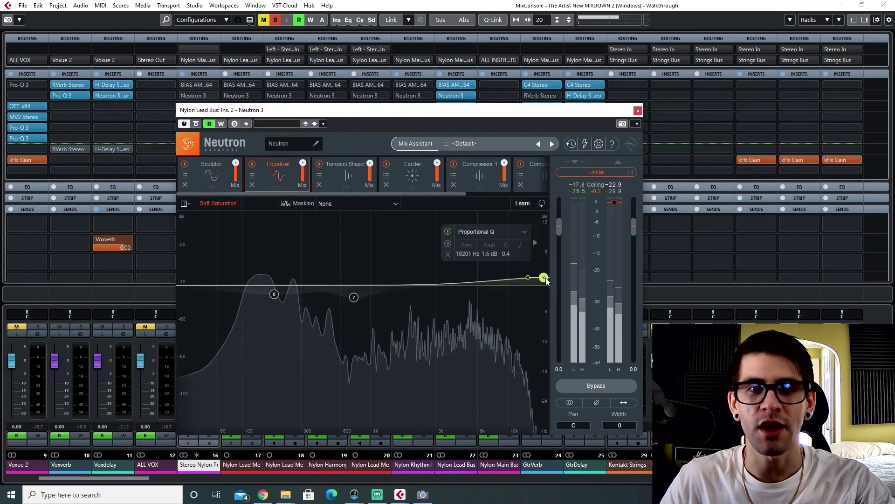
pyautogui.click(334, 172)
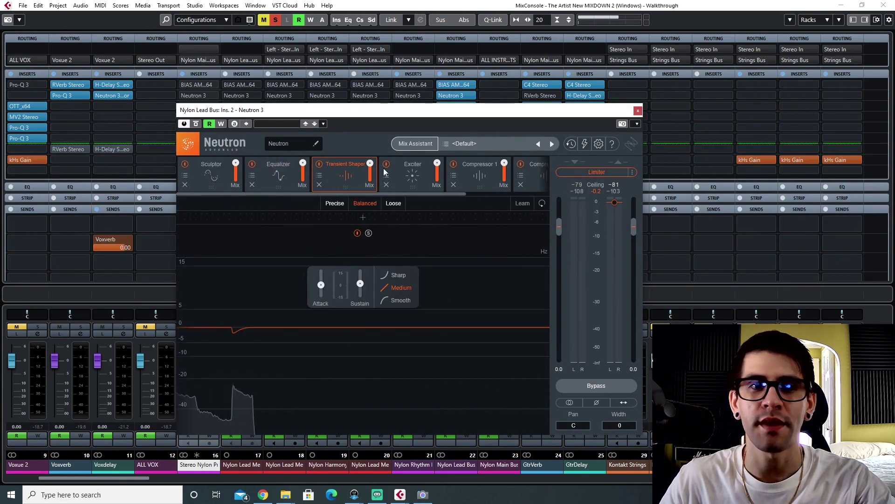
# - Review Neutron 3's Exciter, Compressor 1 and Compressor 2 modules during playback and close the plug-in
pyautogui.moveTo(346, 111); pyautogui.dragTo(324, 120)
pyautogui.press('space')
pyautogui.click(390, 178)
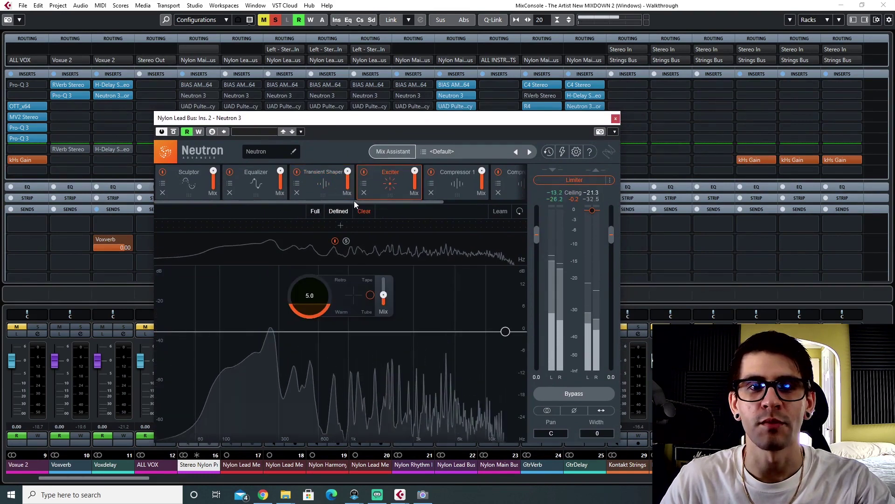
pyautogui.moveTo(354, 200); pyautogui.dragTo(465, 201)
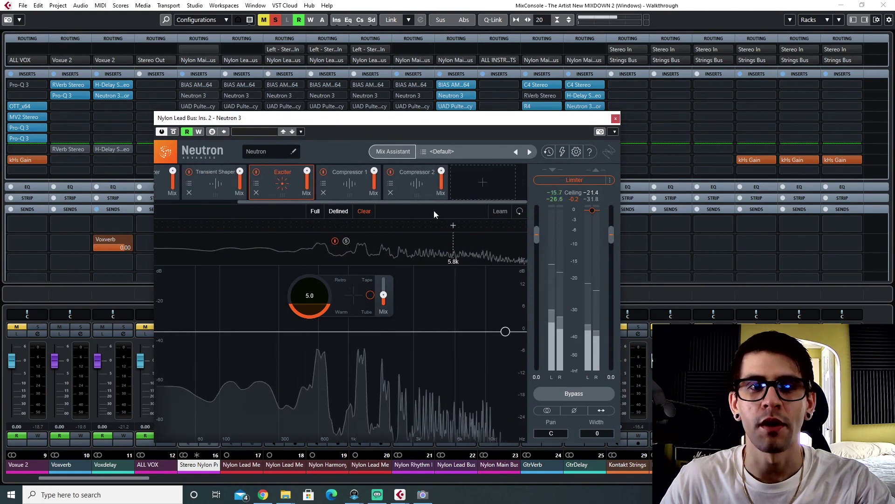
pyautogui.click(359, 184)
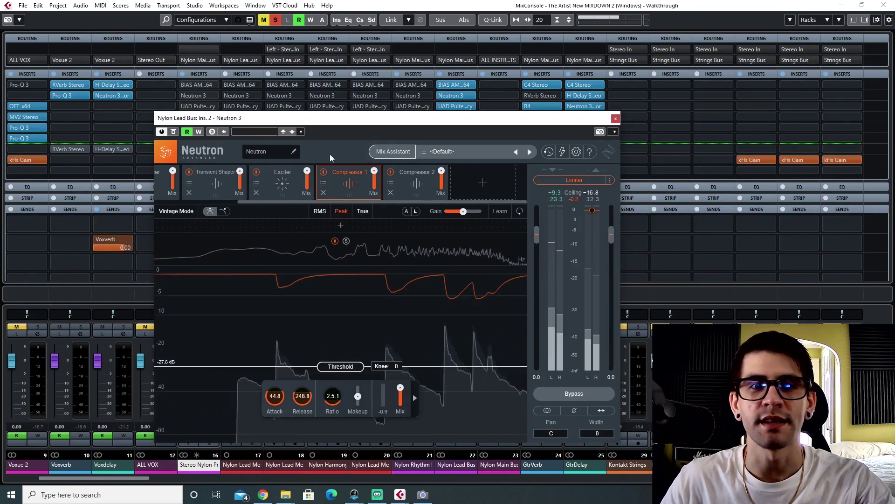
pyautogui.moveTo(331, 121); pyautogui.dragTo(341, 116)
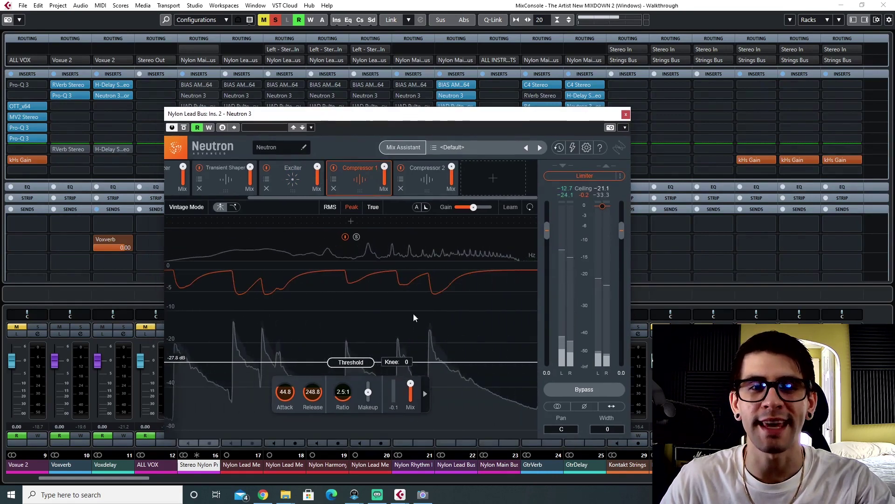
pyautogui.click(420, 179)
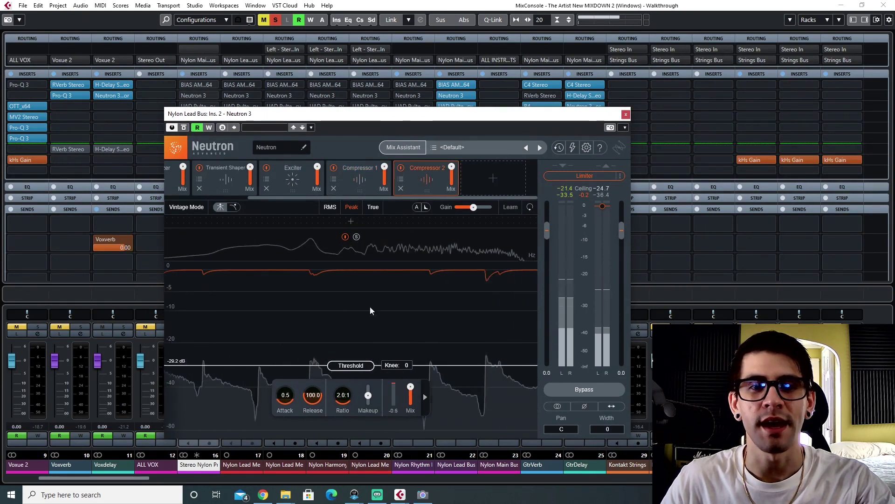
pyautogui.click(626, 114)
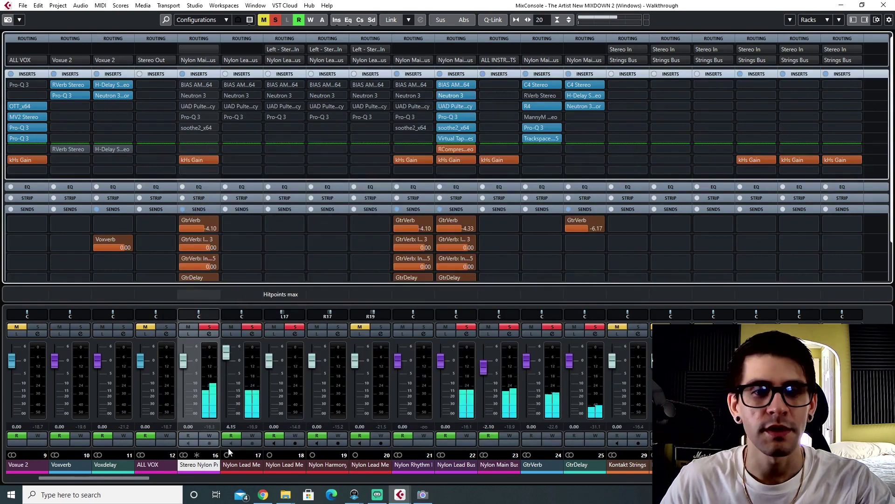
# - Open the UAD Pultec on the Nylon Lead Bus and audition its high-frequency boost at 8 KCS, raising it to about 8
pyautogui.click(461, 463)
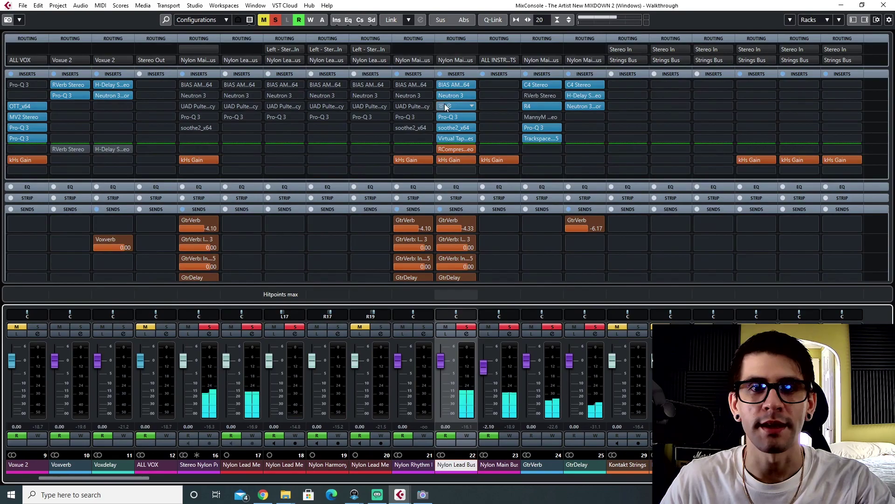
pyautogui.click(445, 107)
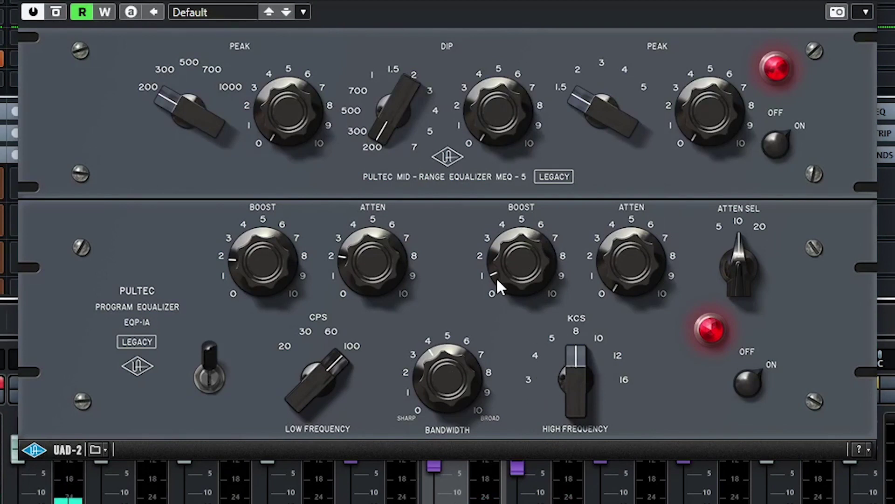
pyautogui.moveTo(504, 277); pyautogui.dragTo(492, 222)
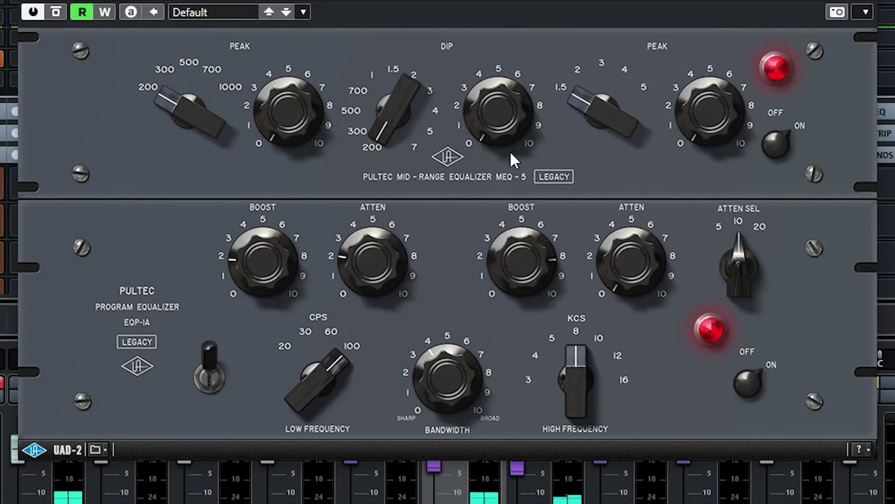
pyautogui.moveTo(514, 269); pyautogui.dragTo(511, 272)
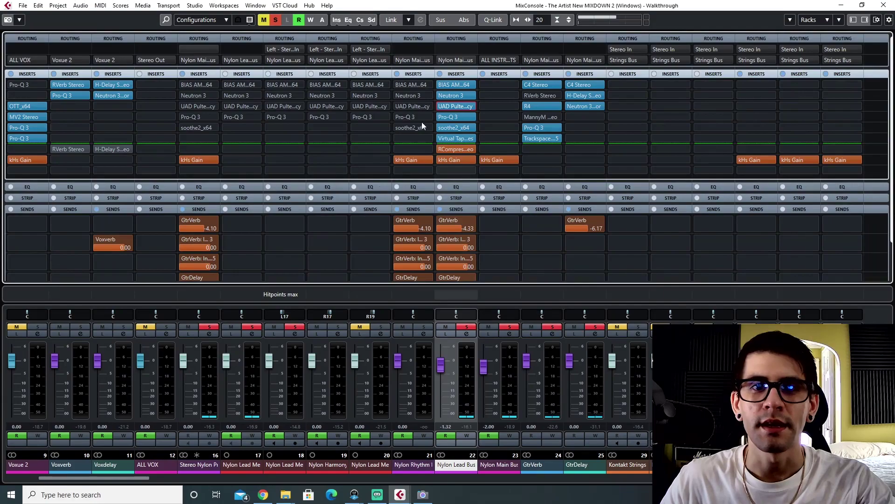
# - Open Pro-Q 3 on the Nylon Lead Bus and audition the 10864 Hz band in solo, switching the solo off again
pyautogui.click(448, 116)
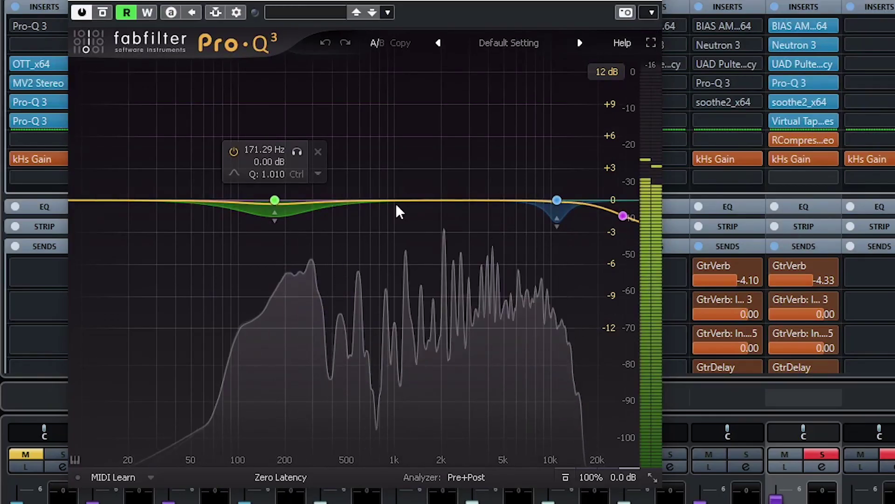
pyautogui.click(557, 200)
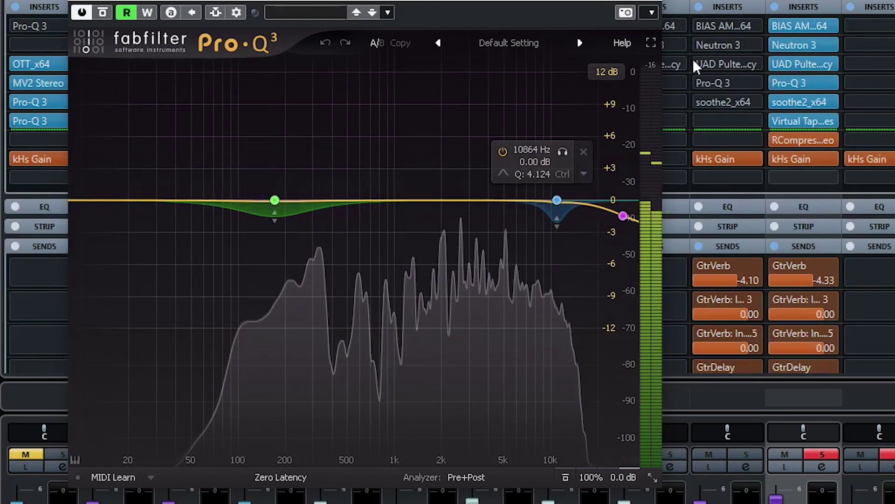
pyautogui.click(565, 153)
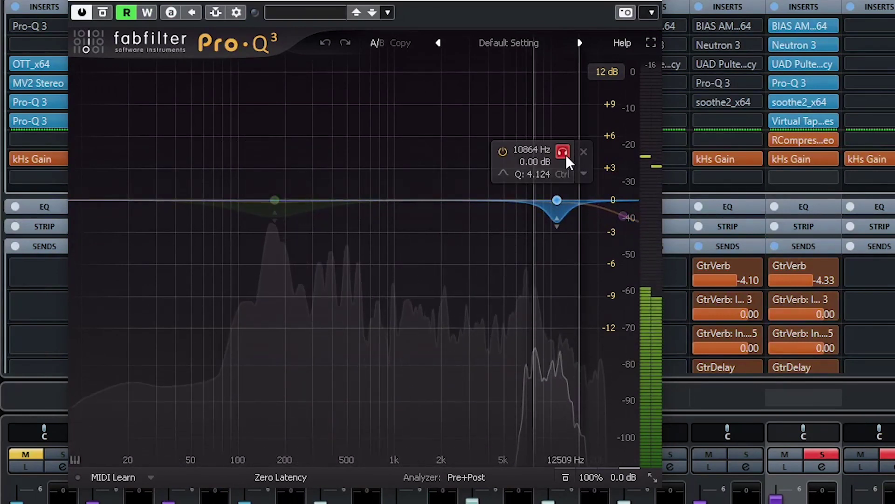
pyautogui.click(565, 154)
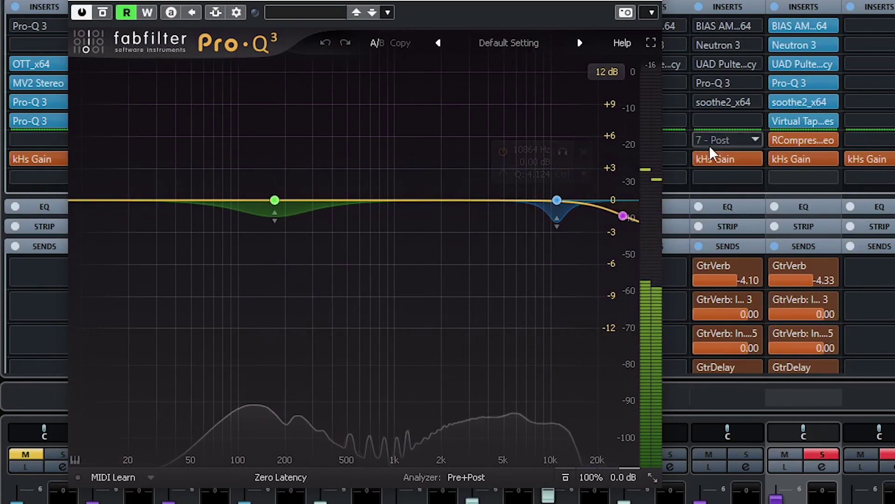
# - Review the soothe2 band near 6.4 kHz and the Virtual Tape Machines input level on the Nylon Lead Bus
pyautogui.click(791, 102)
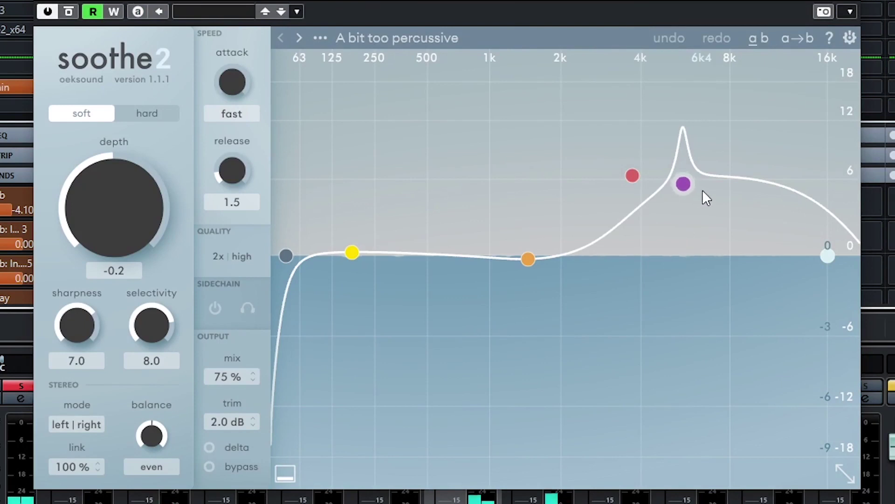
pyautogui.click(683, 183)
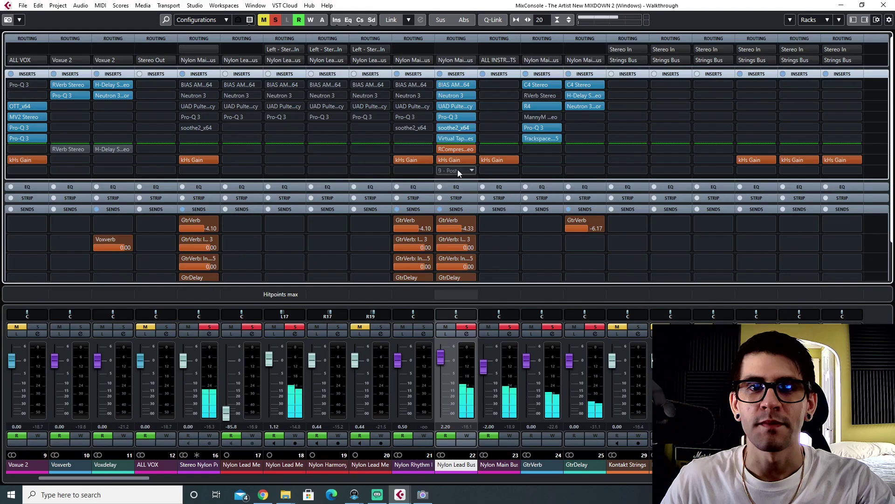
pyautogui.click(452, 138)
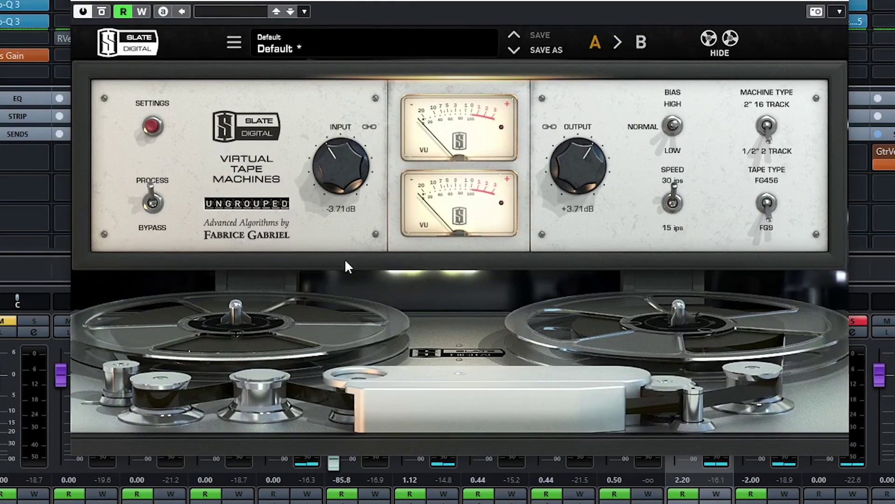
pyautogui.press('space')
pyautogui.moveTo(326, 167)
pyautogui.mouseDown()
pyautogui.moveTo(348, 59)
pyautogui.moveTo(335, 179)
pyautogui.mouseUp()
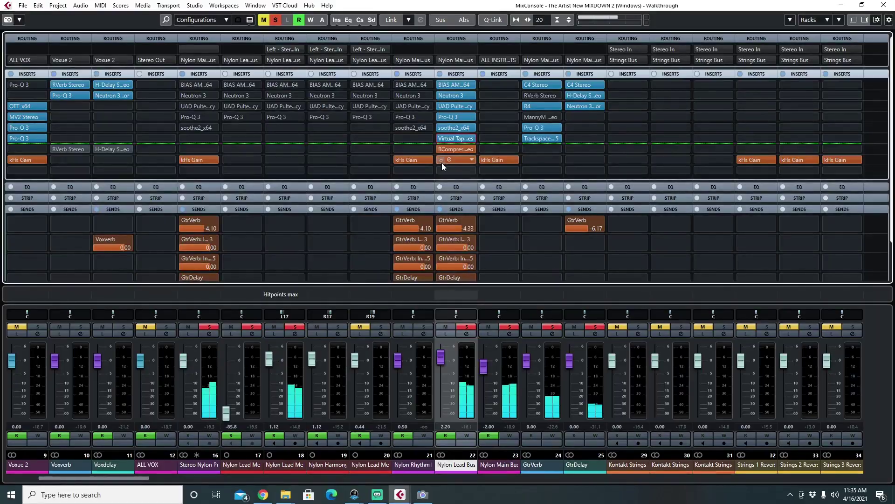
# - Inspect the RCompressor settings on the Nylon Lead Bus during playback and close the plug-in
pyautogui.click(449, 149)
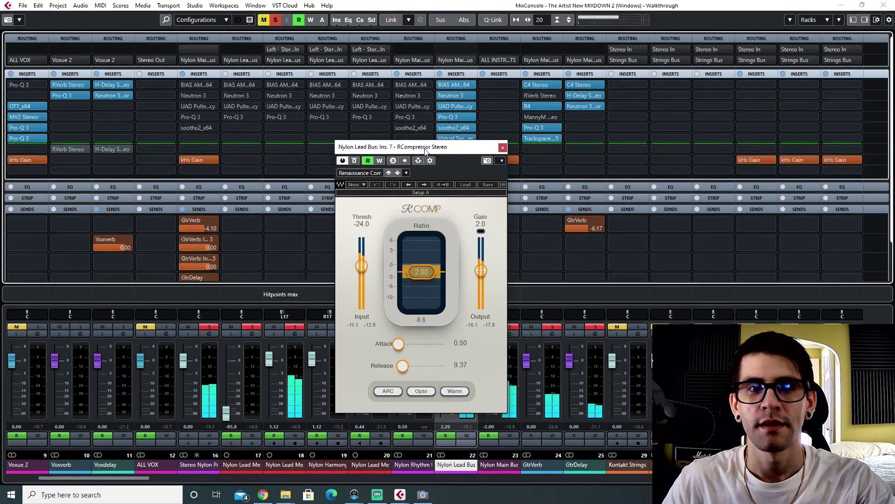
pyautogui.moveTo(425, 151); pyautogui.dragTo(338, 133)
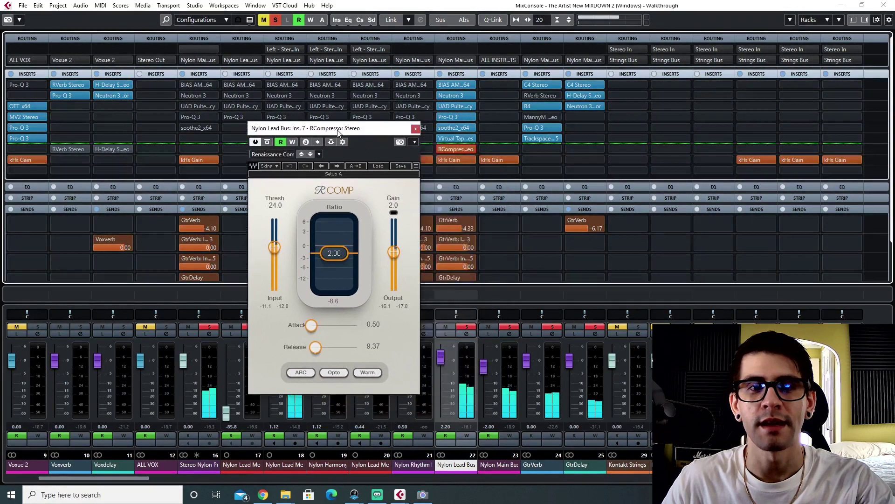
pyautogui.click(415, 129)
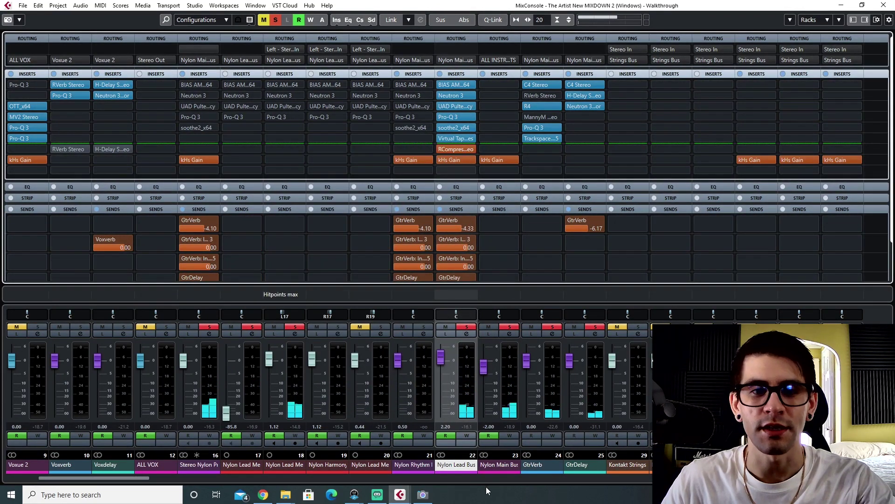
# - Inspect the C4 multiband settings on the GtrVerb channel during playback and close the plug-in
pyautogui.click(540, 463)
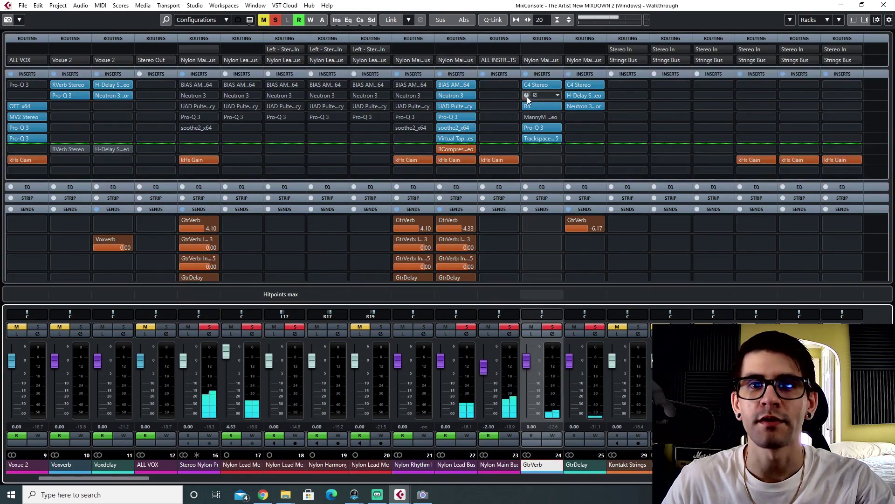
pyautogui.click(535, 85)
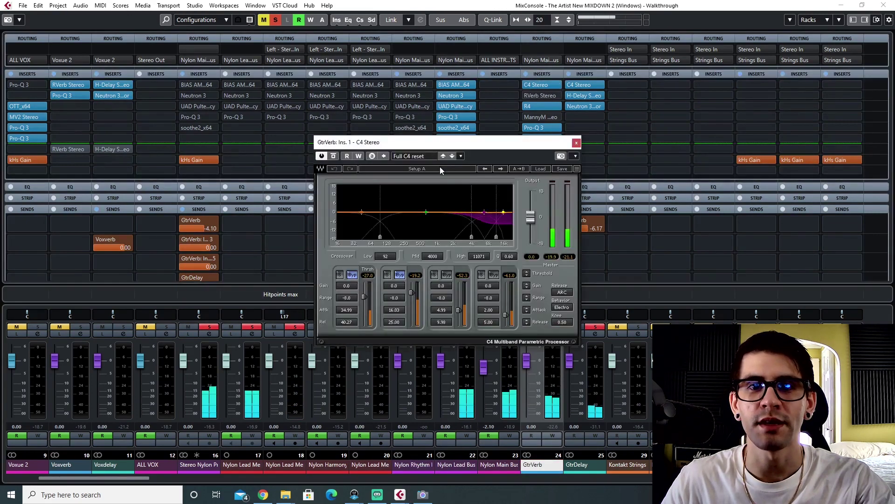
pyautogui.moveTo(440, 147); pyautogui.dragTo(323, 104)
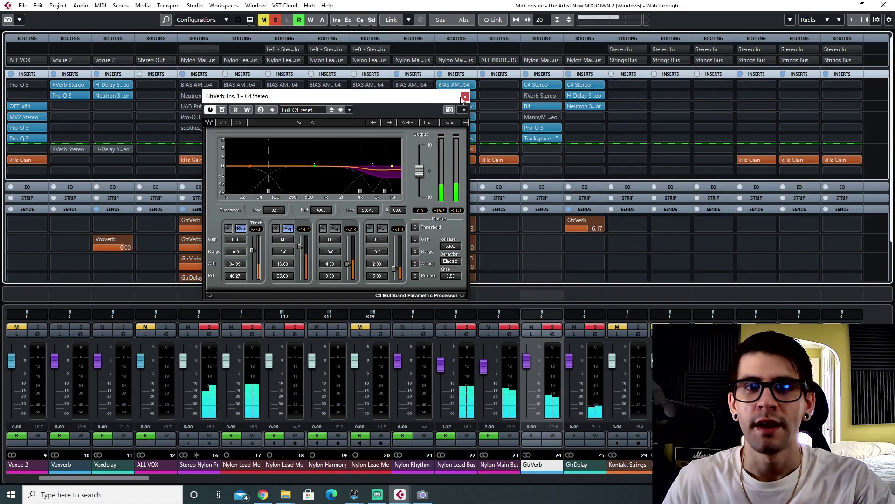
pyautogui.click(465, 96)
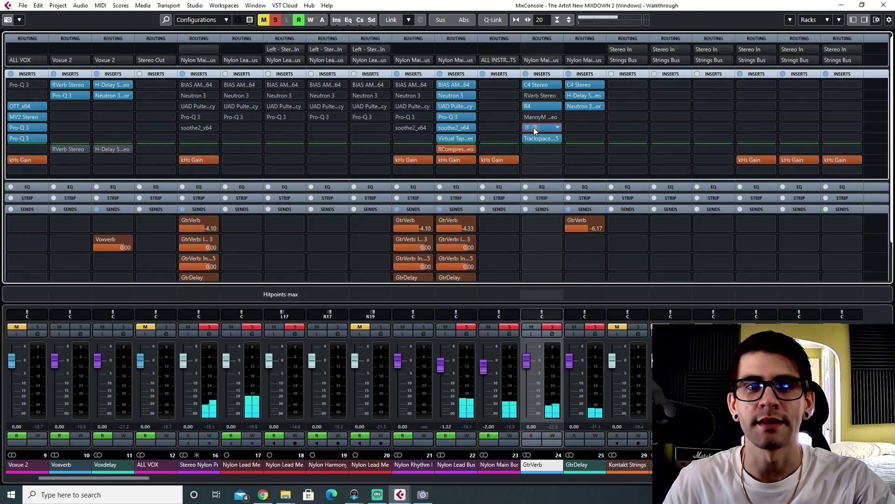
# - Open Pro-Q 3 on the GtrVerb channel and inspect its two bell cuts, including the band near 254 Hz
pyautogui.click(534, 128)
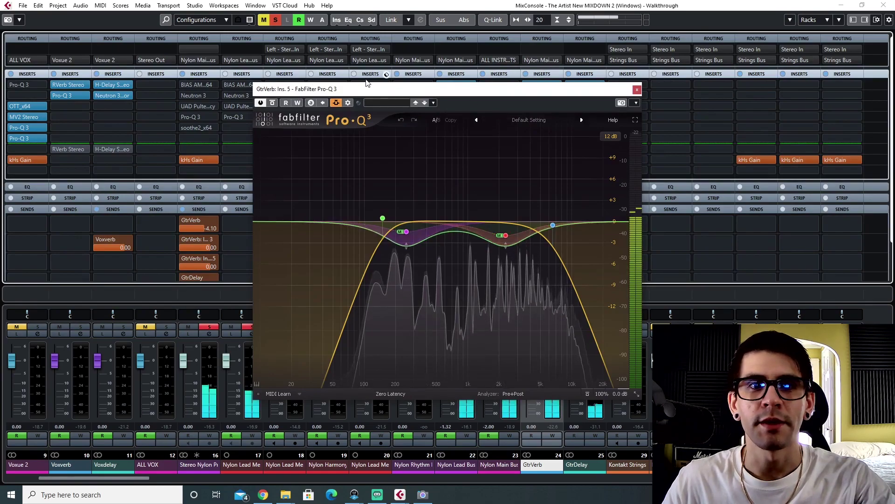
pyautogui.moveTo(366, 86); pyautogui.dragTo(187, 100)
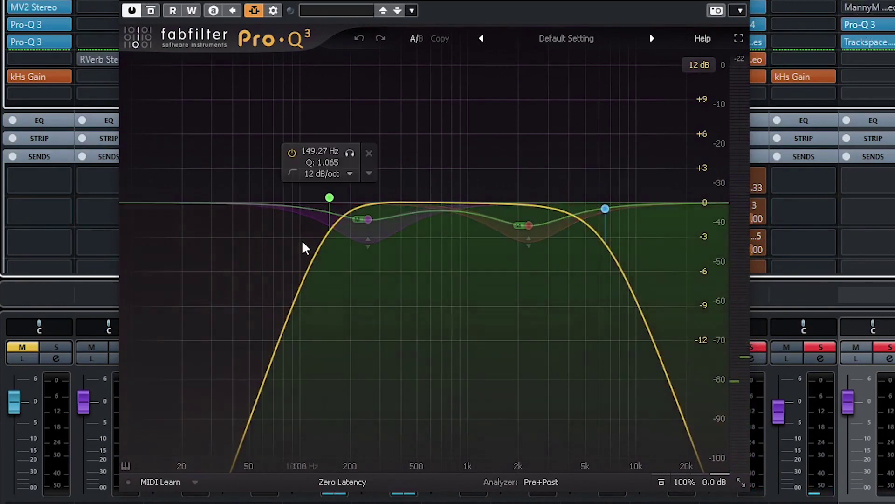
pyautogui.click(368, 221)
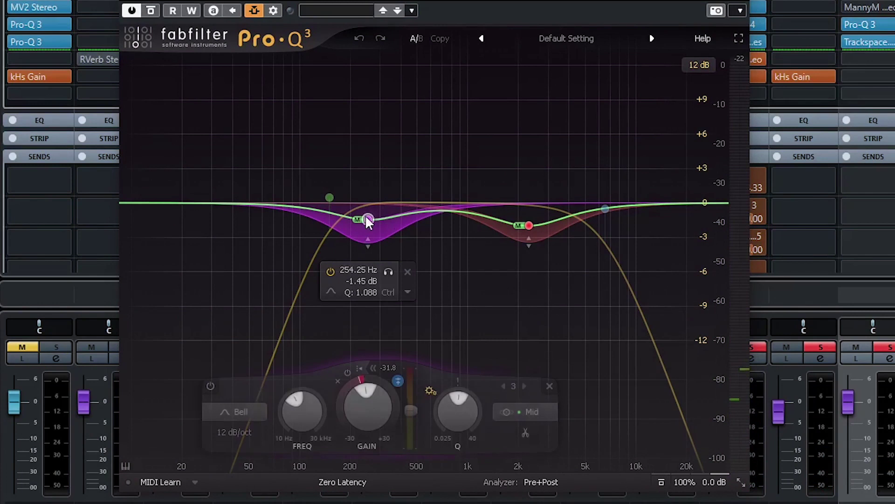
pyautogui.click(528, 224)
pyautogui.click(366, 222)
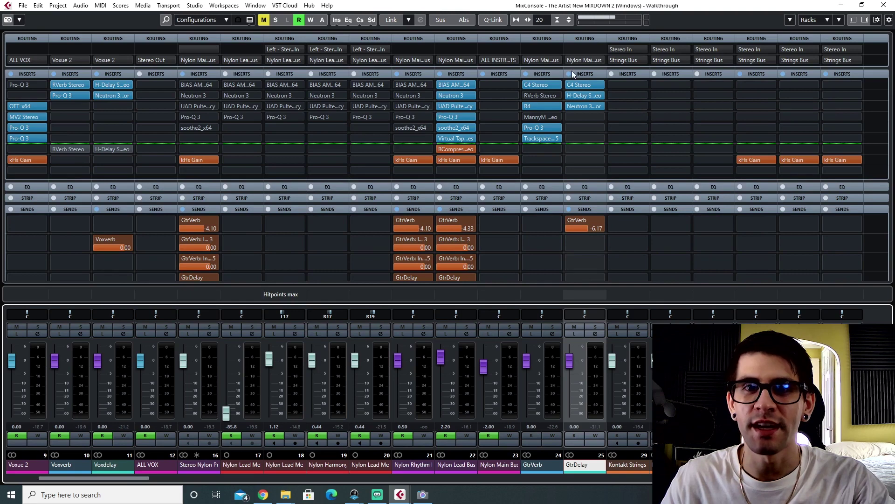
# - Review the C4 and H-Delay settings on the GtrDelay channel, closing each plug-in
pyautogui.click(580, 84)
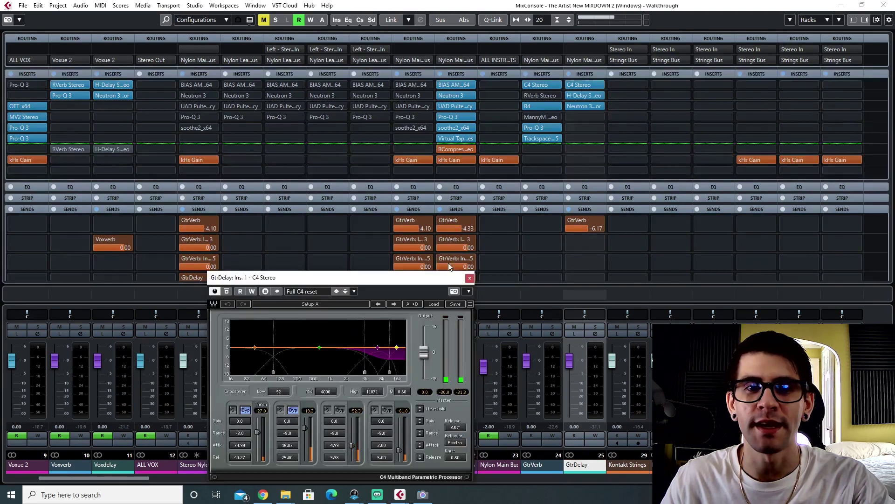
pyautogui.click(470, 278)
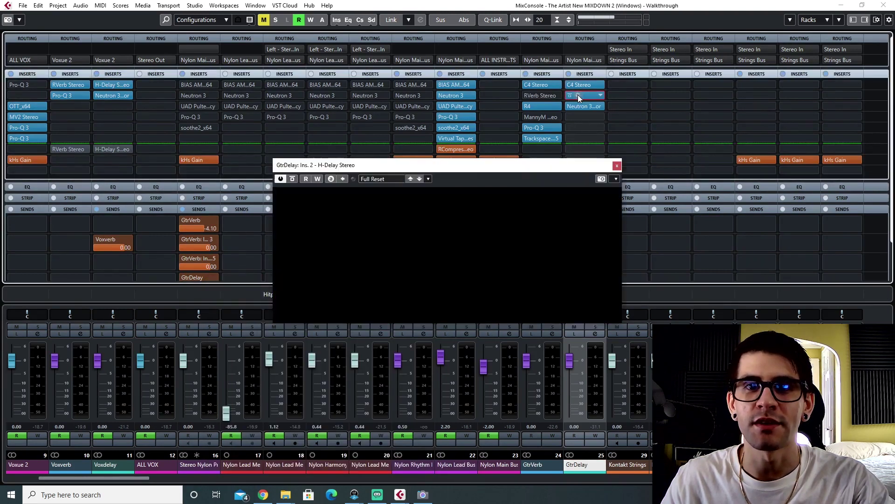
pyautogui.click(616, 161)
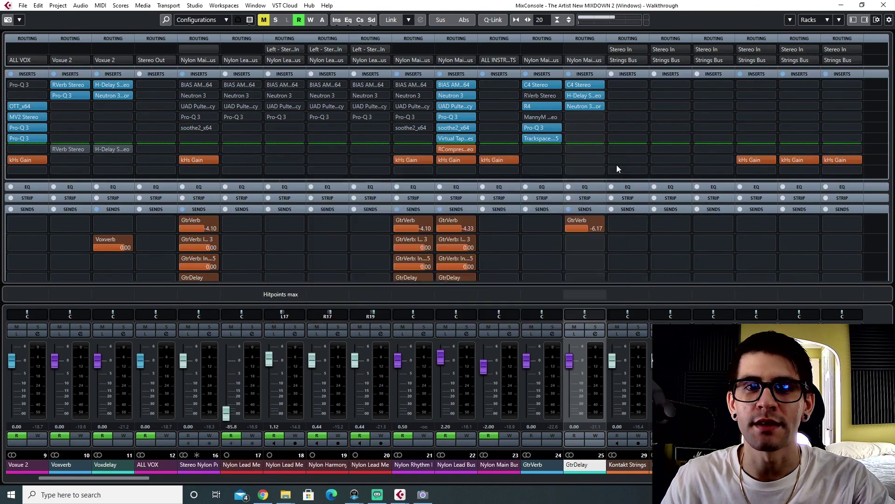
pyautogui.click(577, 94)
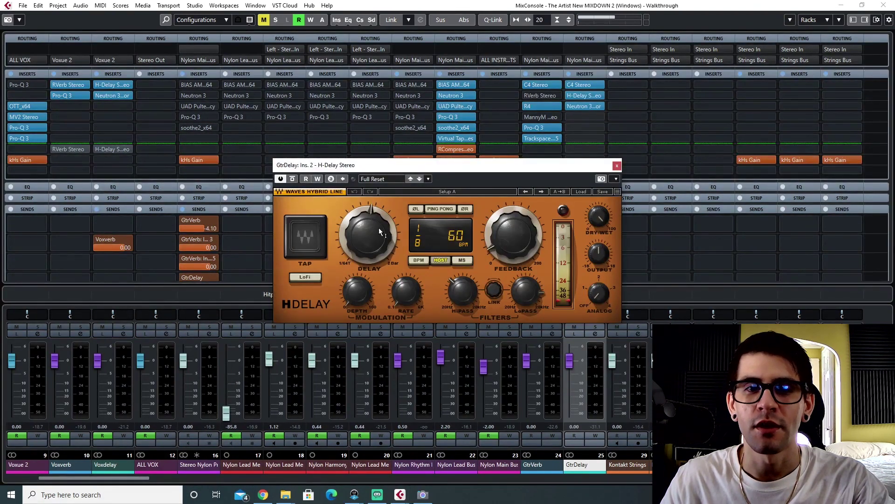
pyautogui.moveTo(474, 163); pyautogui.dragTo(362, 110)
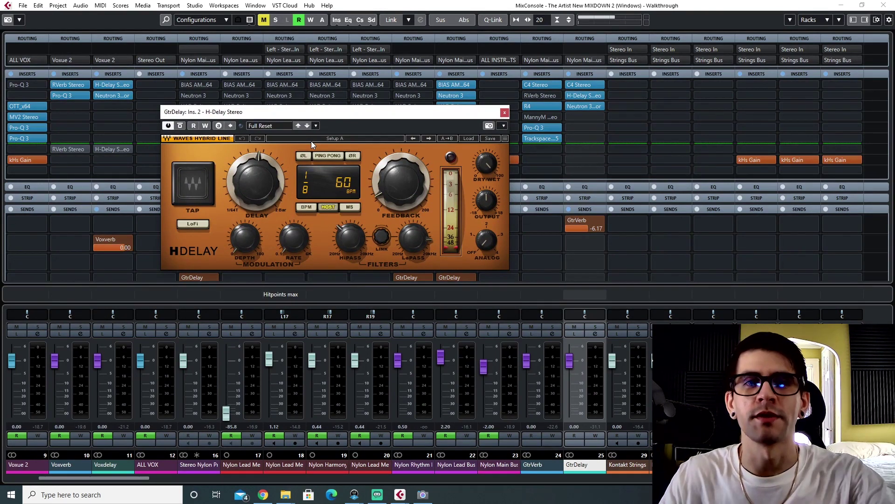
pyautogui.click(503, 113)
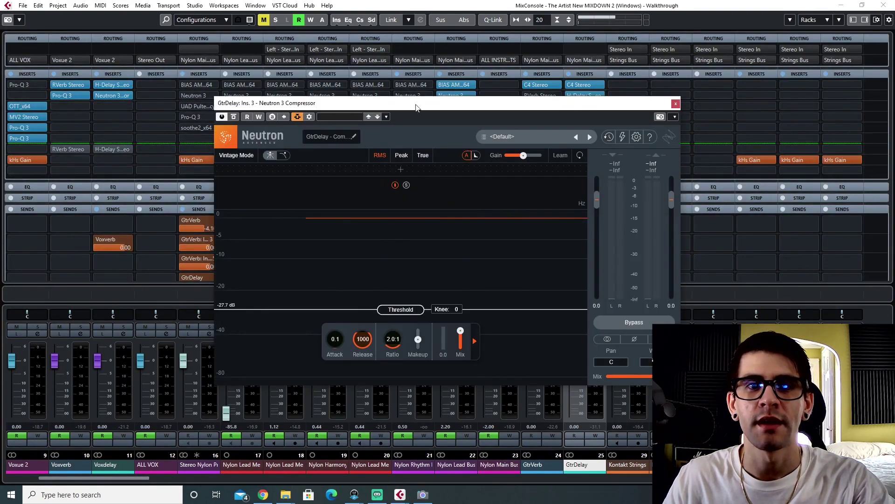
# - Play back the mix with the Neutron 3 Compressor shown on GtrDelay, and solo the GtrDelay channel
pyautogui.moveTo(412, 106); pyautogui.dragTo(292, 101)
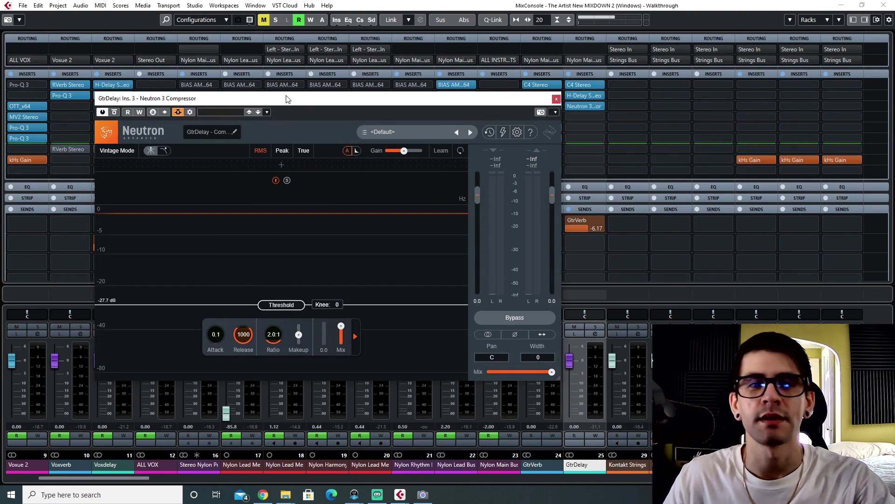
pyautogui.moveTo(289, 100); pyautogui.dragTo(291, 118)
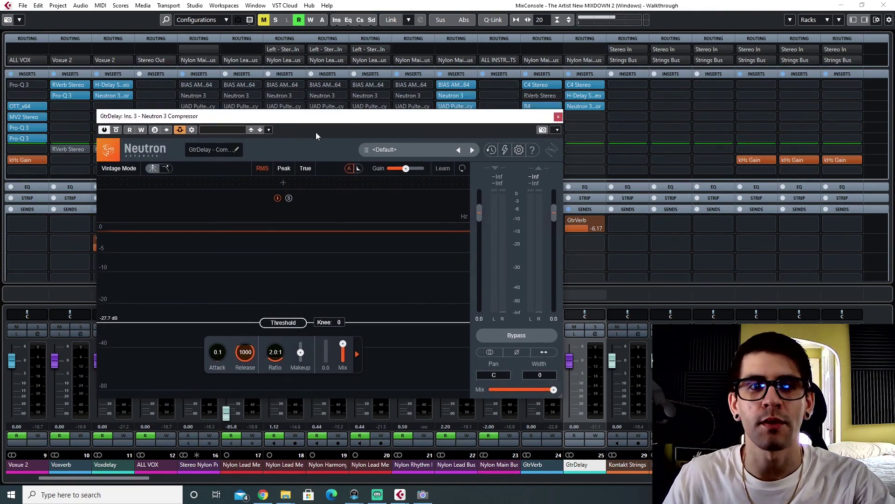
pyautogui.press('space')
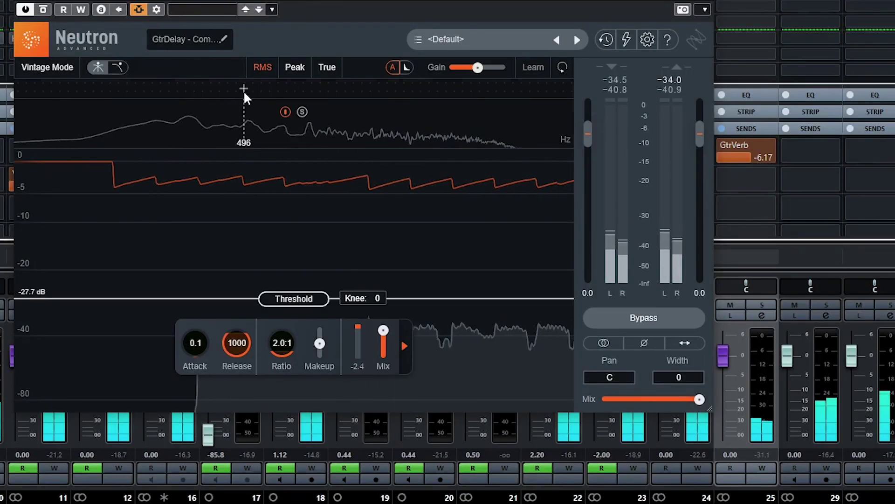
pyautogui.click(761, 305)
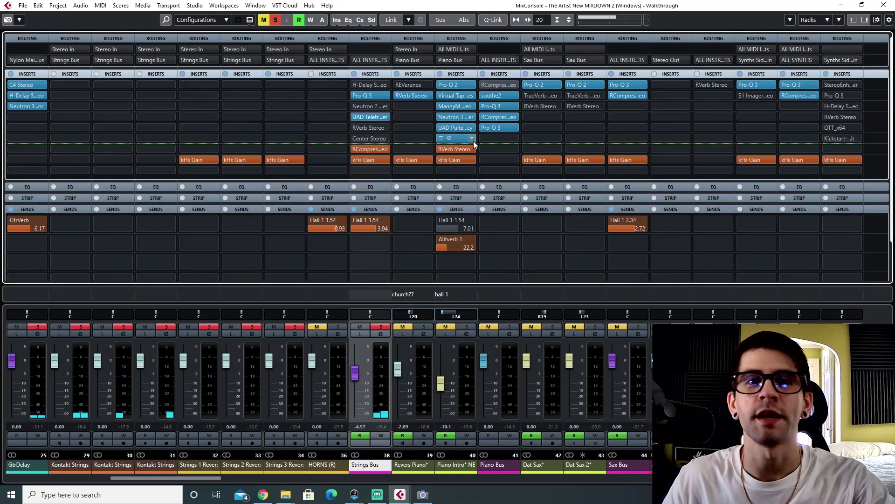
# - Open the UAD Teletronix LA-2A and the RCompressor on the Strings Bus and place their windows side by side
pyautogui.click(366, 117)
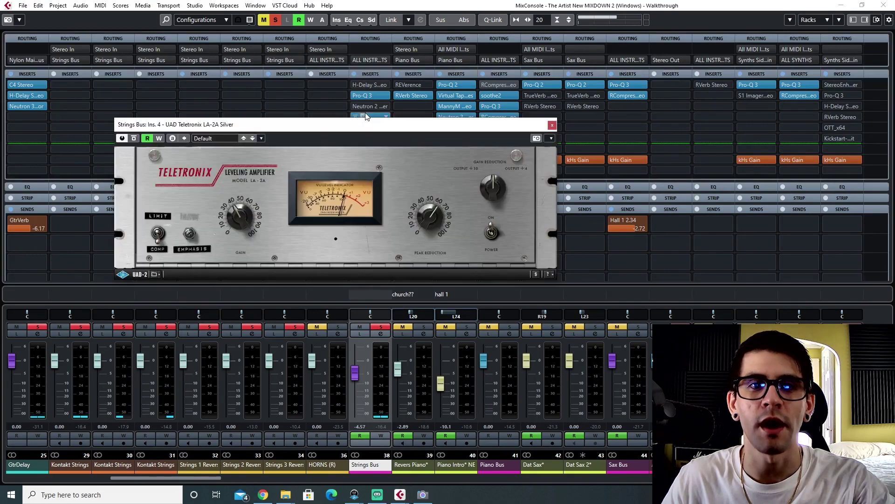
pyautogui.moveTo(356, 126); pyautogui.dragTo(435, 200)
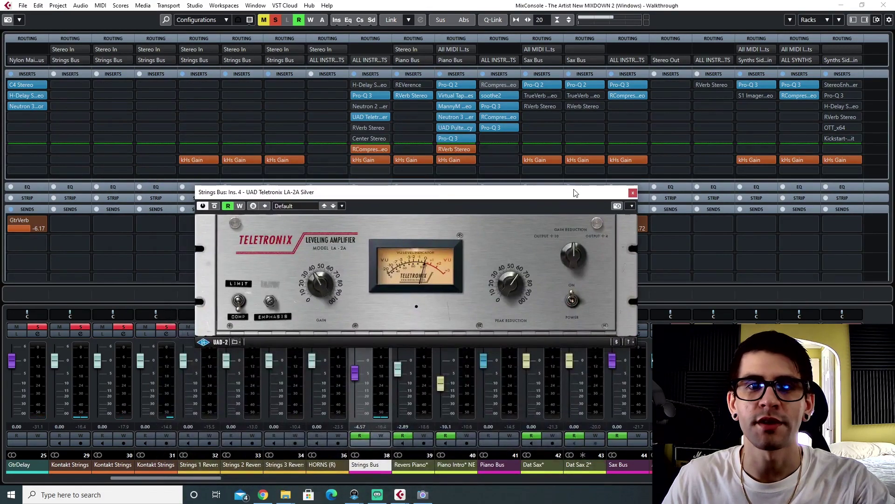
pyautogui.click(366, 150)
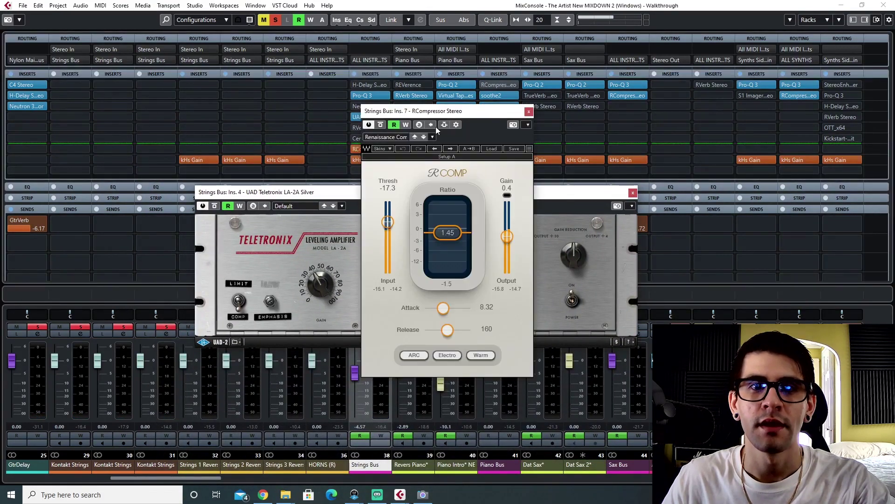
pyautogui.moveTo(452, 115); pyautogui.dragTo(760, 161)
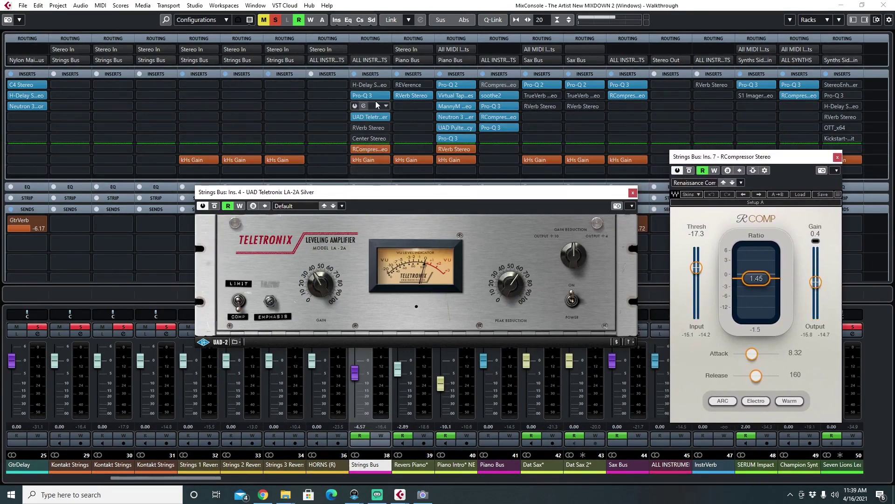
# - Open Pro-Q 3 on the Strings Bus, inspect the 105.62 Hz band, and arrange its window clear of the LA-2A
pyautogui.click(364, 93)
pyautogui.moveTo(398, 106); pyautogui.dragTo(136, 34)
pyautogui.click(107, 162)
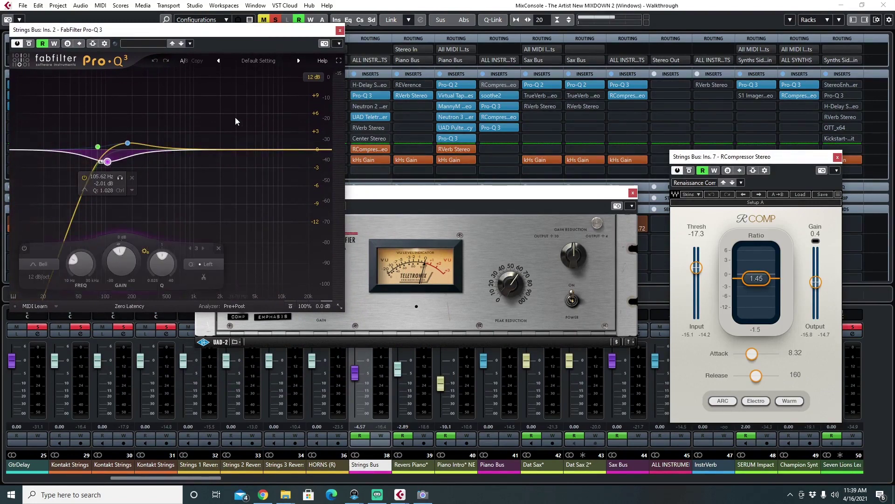
pyautogui.moveTo(422, 196); pyautogui.dragTo(428, 331)
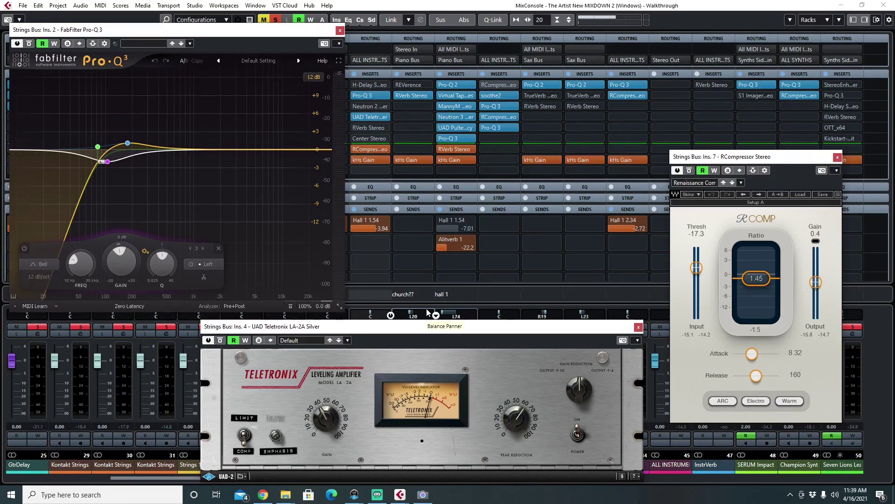
pyautogui.moveTo(227, 30); pyautogui.dragTo(236, 18)
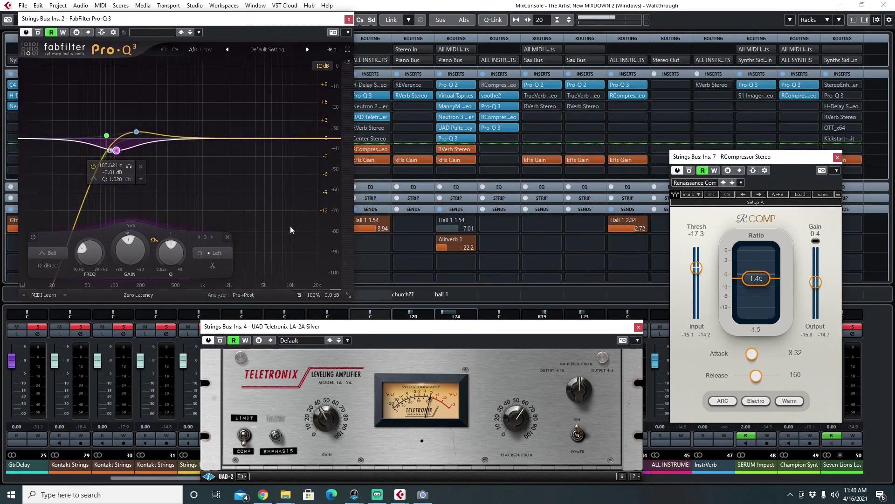
# - Audition the Strings Bus Pro-Q 3 band at 177.11 Hz in solo, switching the solo off again
pyautogui.click(135, 132)
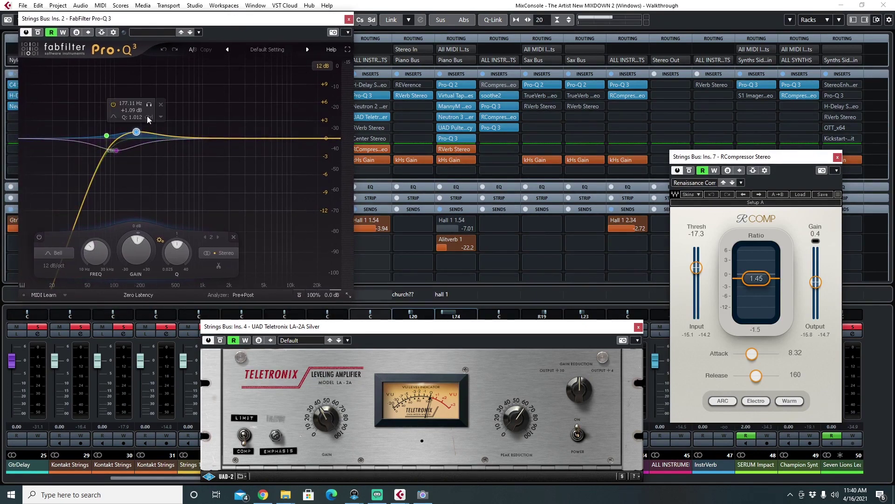
pyautogui.click(149, 105)
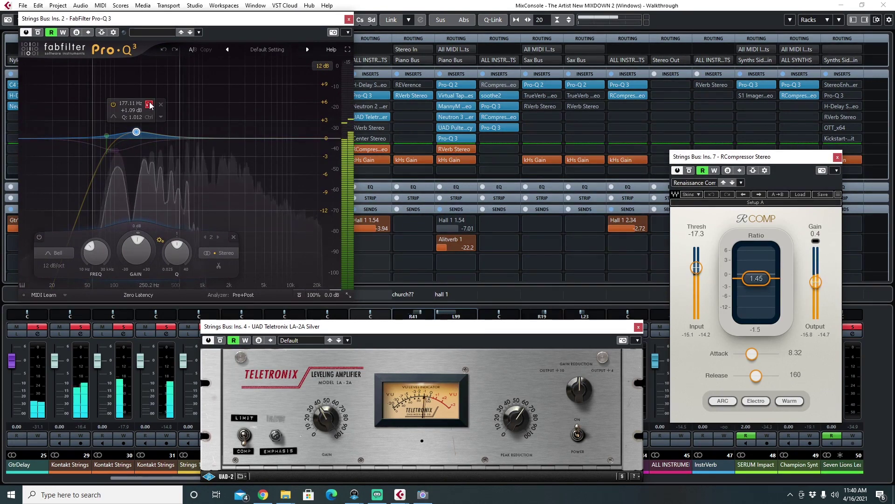
pyautogui.click(149, 105)
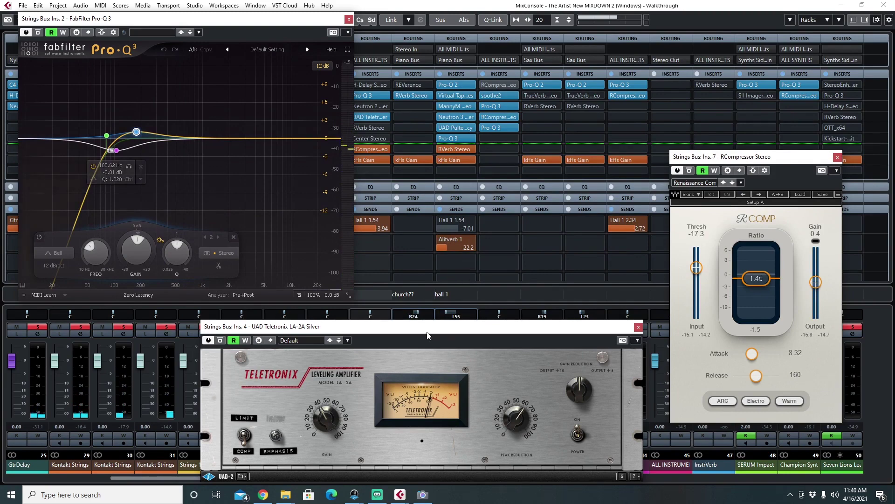
# - Rearrange the Strings Bus LA-2A and RCompressor windows beside Pro-Q 3 and play back the strings to watch all three
pyautogui.moveTo(423, 329); pyautogui.dragTo(585, 42)
pyautogui.moveTo(823, 162); pyautogui.dragTo(583, 206)
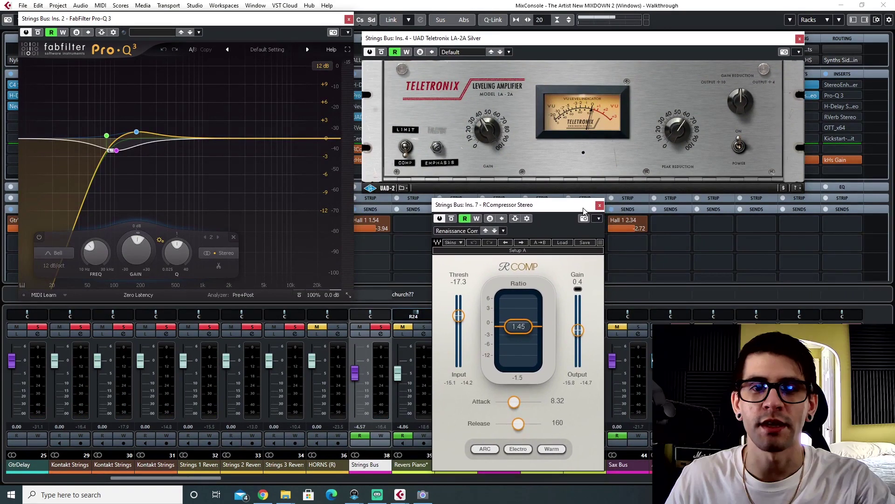
pyautogui.click(465, 480)
pyautogui.press('space')
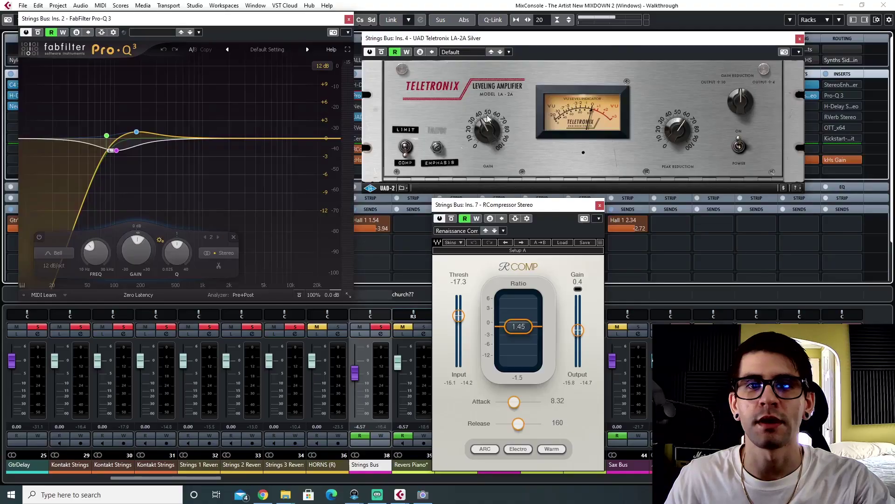
pyautogui.press('space')
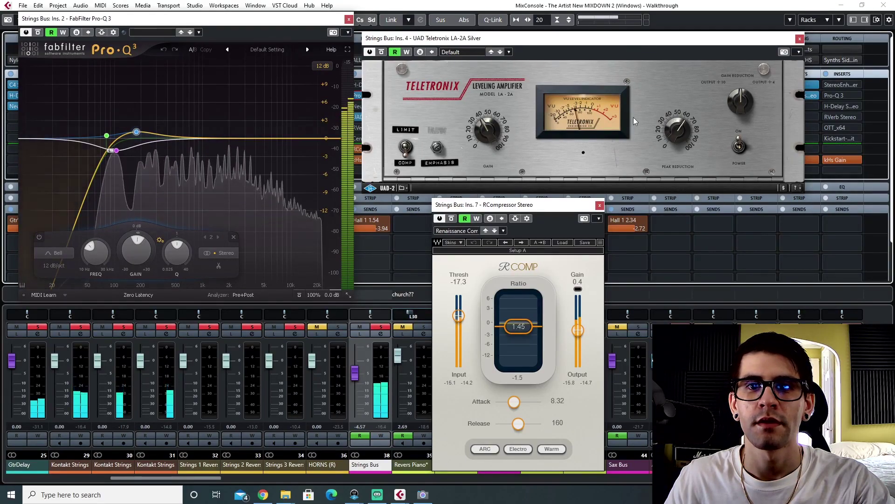
# - Close the three Strings Bus plug-ins and select the Revers Piano channel, followed by the Piano Intro channel
pyautogui.click(800, 38)
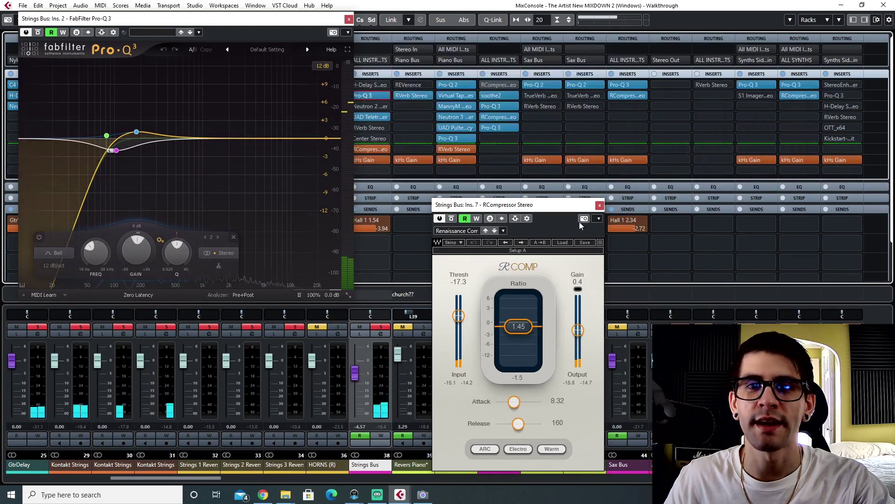
pyautogui.click(600, 205)
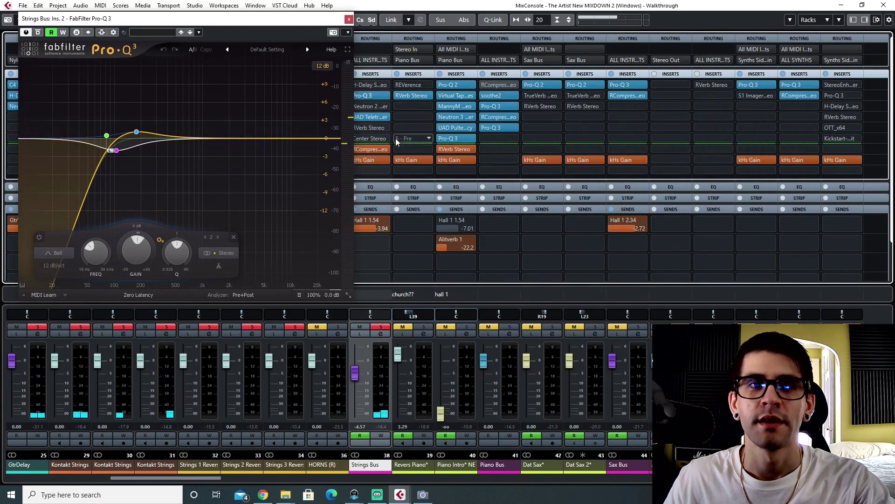
pyautogui.click(347, 20)
pyautogui.click(412, 470)
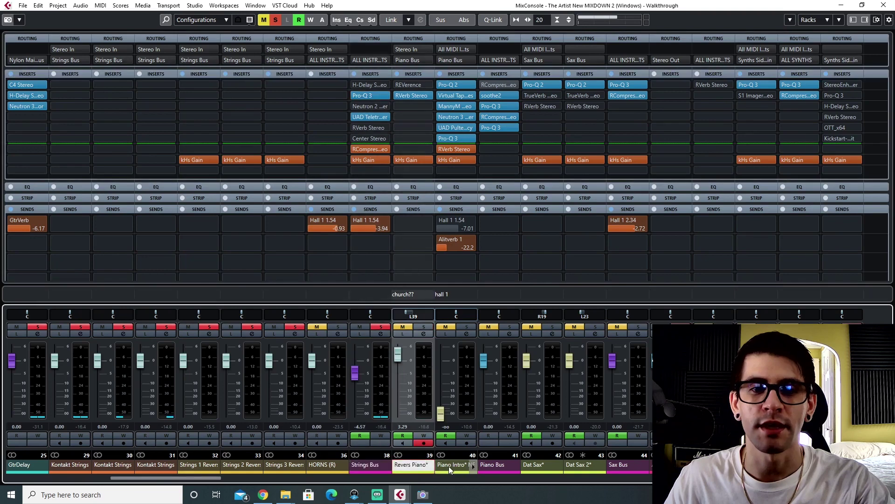
pyautogui.click(459, 463)
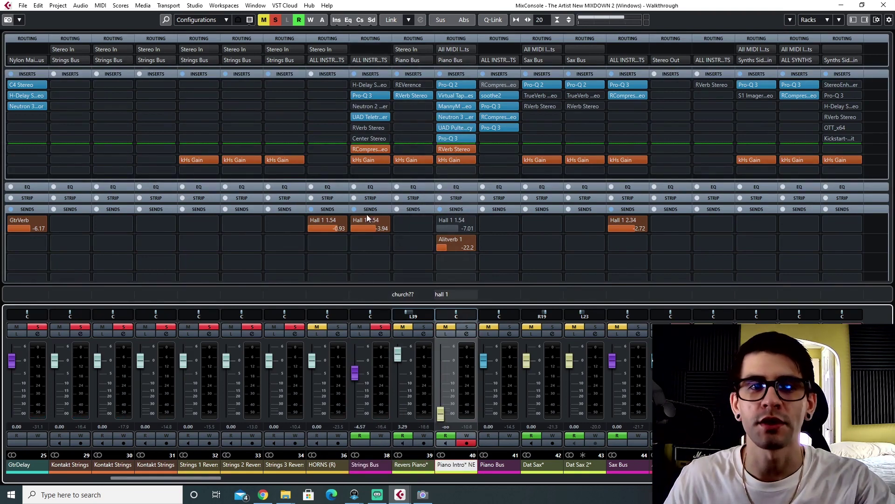
# - Set the playback position to bar 47 in the project window, solo the 808 16out track, and return to the mixer
pyautogui.click(496, 465)
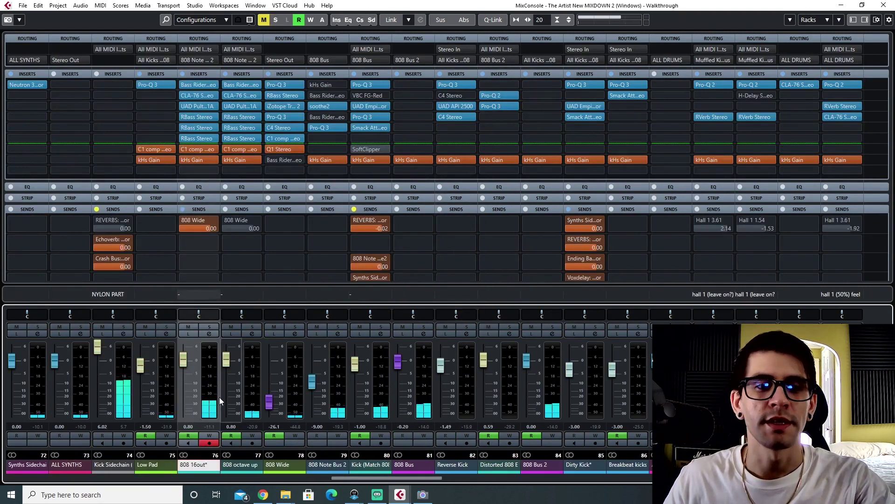
pyautogui.press('F3')
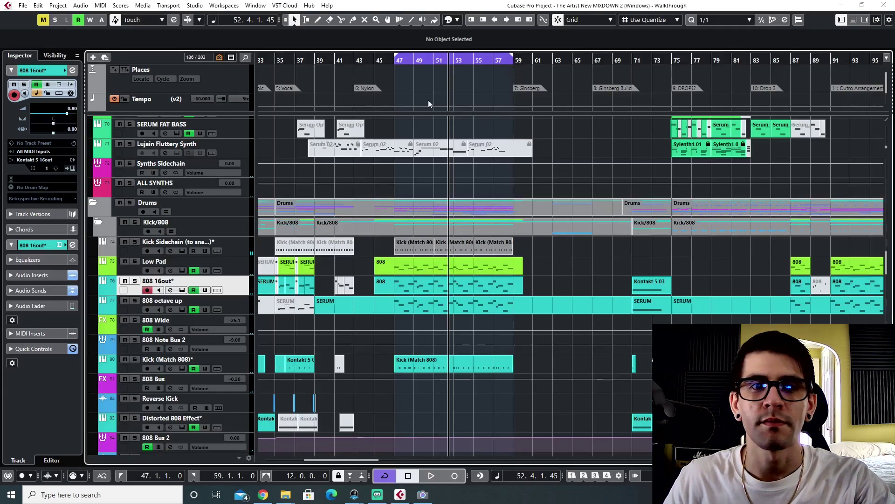
pyautogui.scroll(-8, 393, 232)
pyautogui.scroll(8, 394, 232)
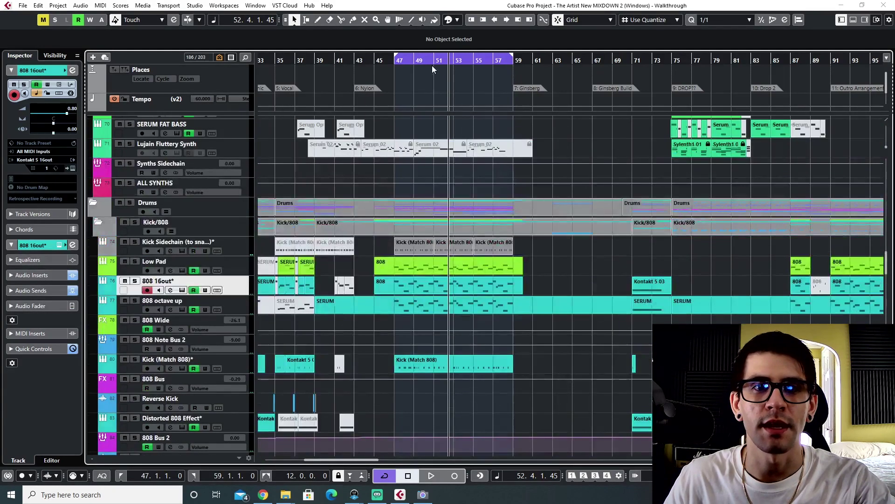
pyautogui.click(395, 60)
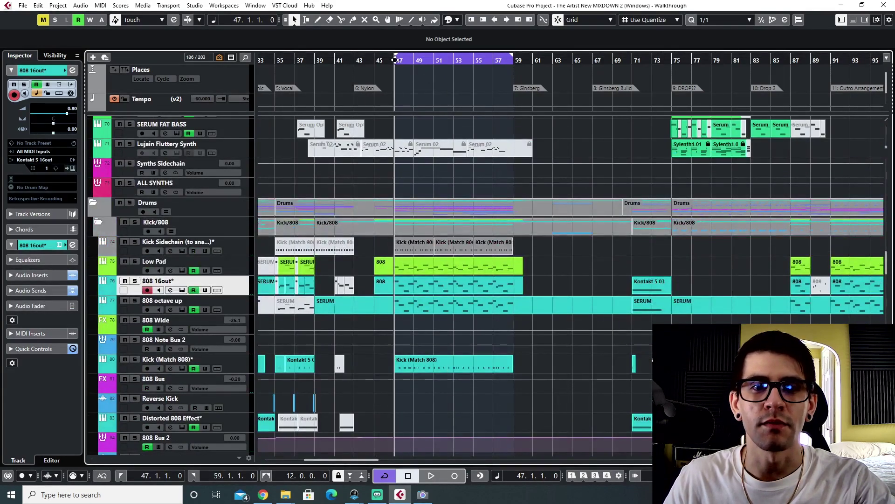
pyautogui.click(222, 273)
pyautogui.click(247, 285)
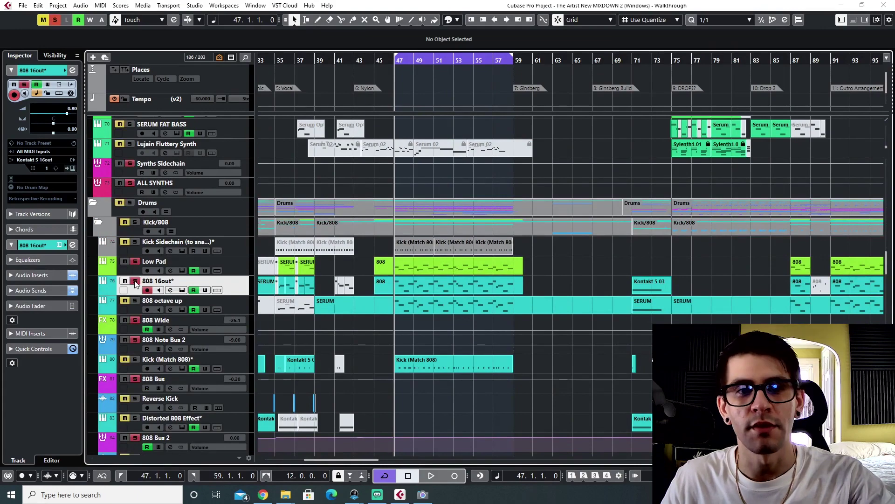
pyautogui.press('F3')
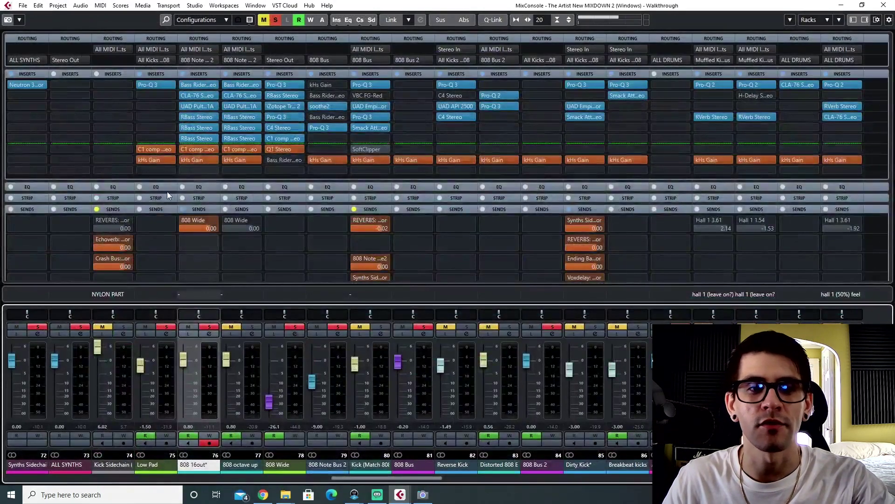
# - Play back the soloed 808 16out channel and bypass its inserts from the last RBass up to Bass Rider
pyautogui.press('space')
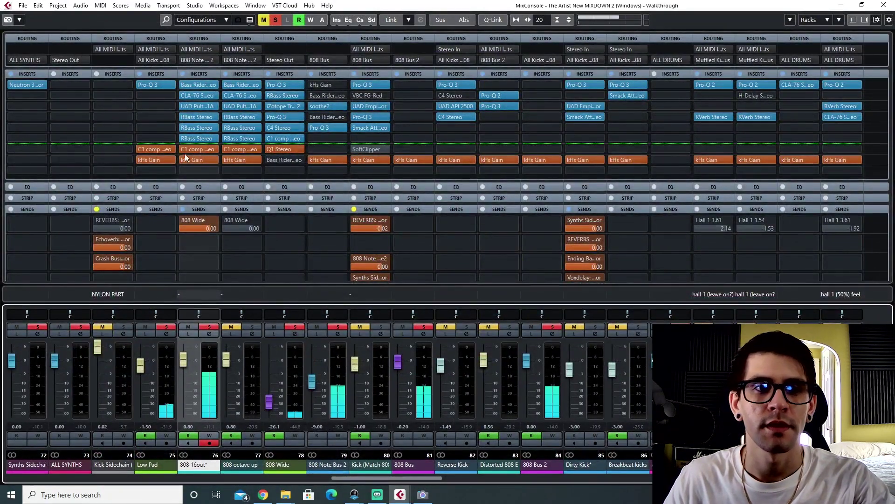
pyautogui.click(183, 138)
pyautogui.click(182, 127)
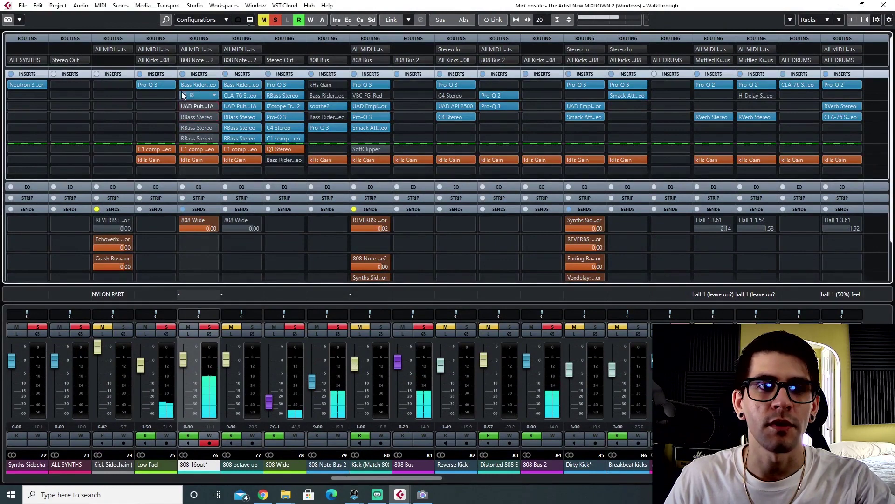
pyautogui.click(195, 85)
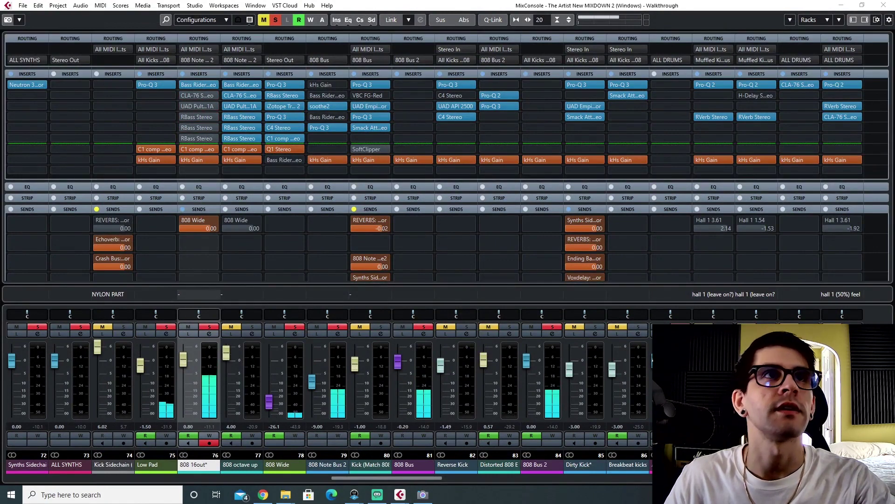
# - Reactivate Bass Rider and CLA-76 on 808 16out during the audition and arrange their windows so both can be viewed
pyautogui.moveTo(84, 0); pyautogui.dragTo(430, 103)
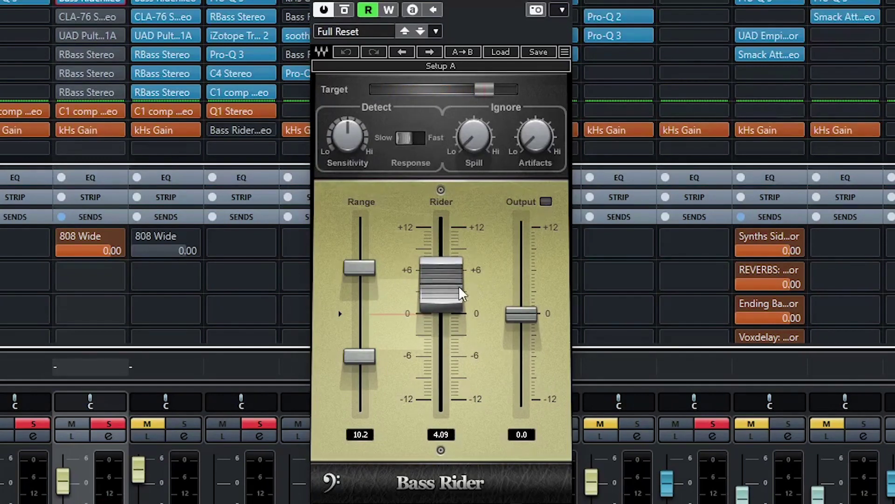
pyautogui.click(77, 16)
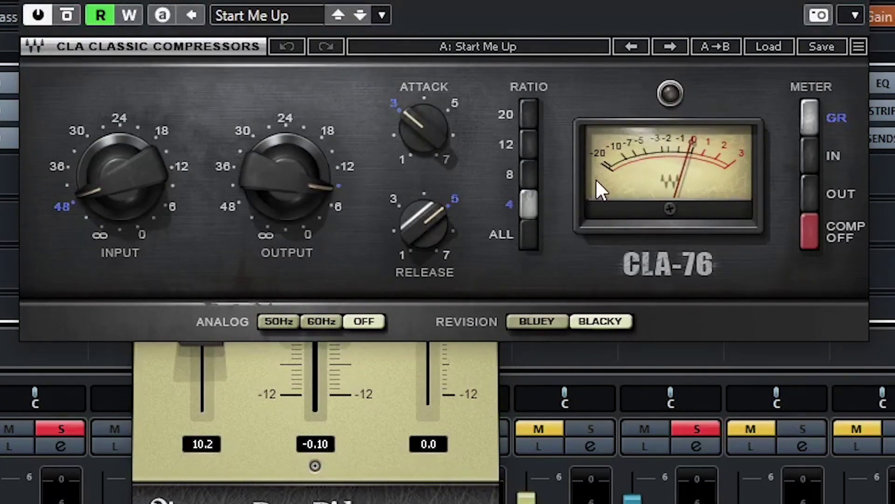
pyautogui.moveTo(524, 1); pyautogui.dragTo(412, 199)
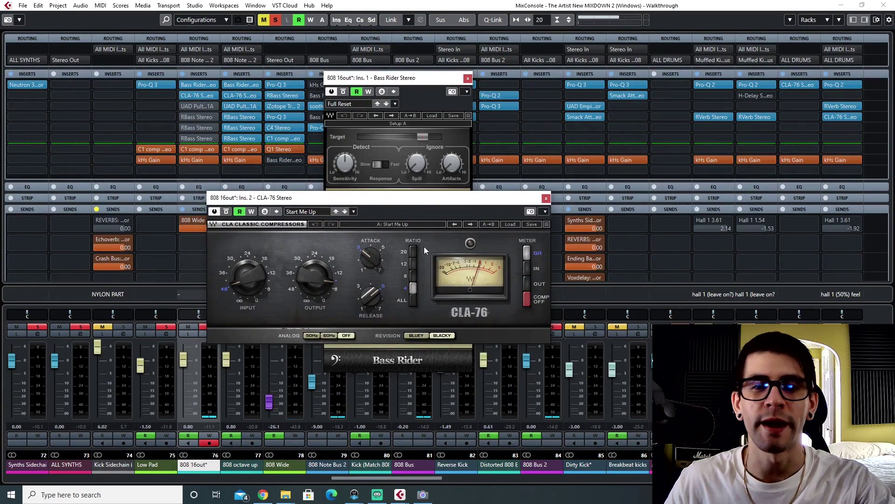
pyautogui.moveTo(356, 205); pyautogui.dragTo(351, 213)
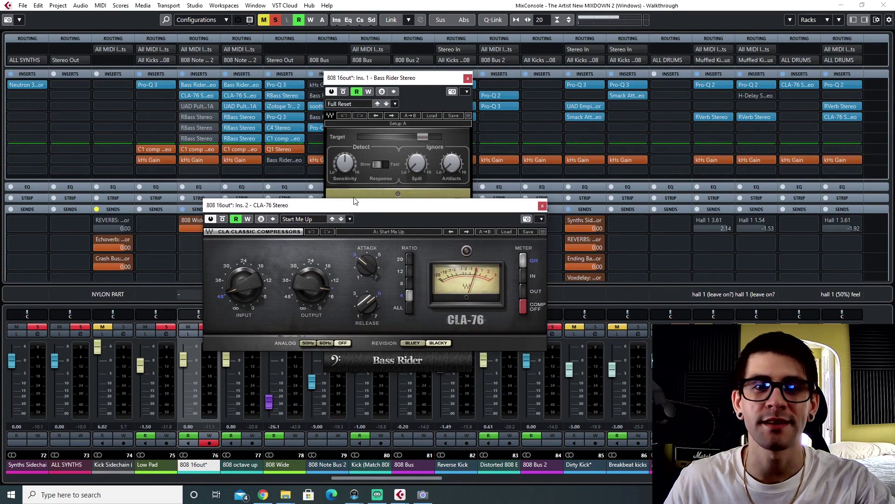
# - Reactivate the UAD Pultec on 808 16out and open its window over the CLA-76
pyautogui.click(184, 106)
pyautogui.click(192, 104)
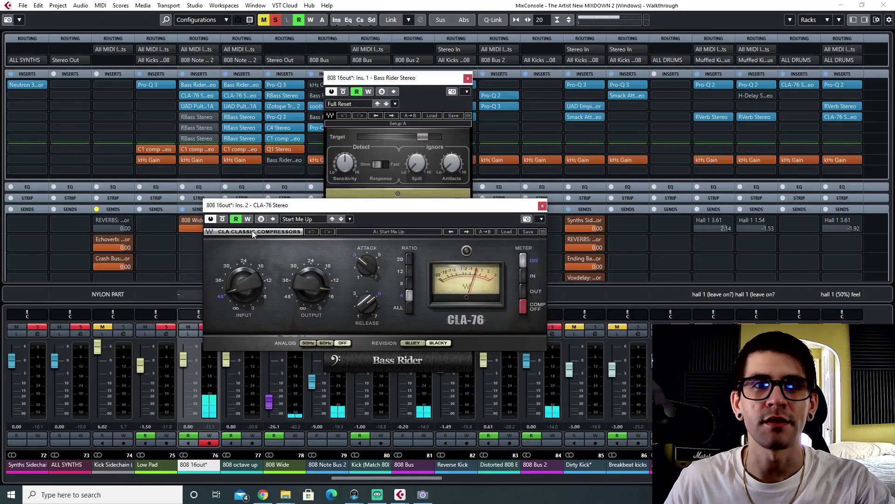
pyautogui.moveTo(484, 102); pyautogui.dragTo(418, 185)
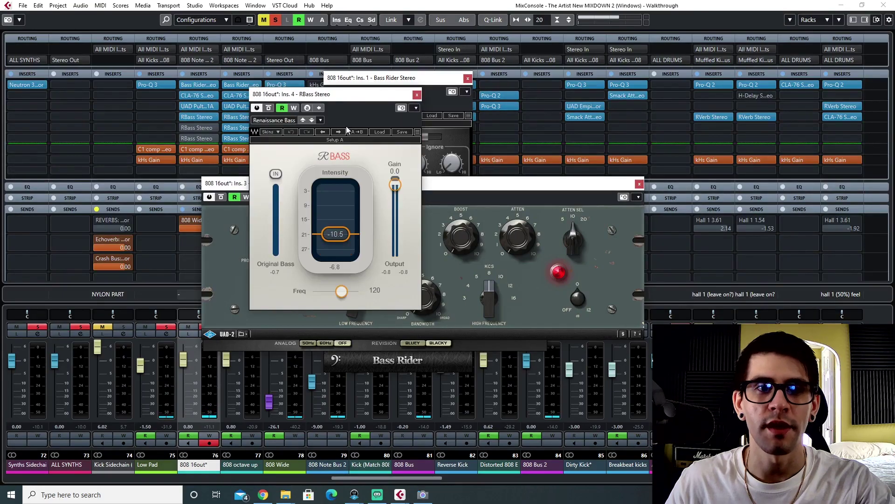
# - Bring the insert 4 RBass of 808 16out into view and close the Bass Rider and CLA-76 windows
pyautogui.moveTo(351, 94); pyautogui.dragTo(419, 185)
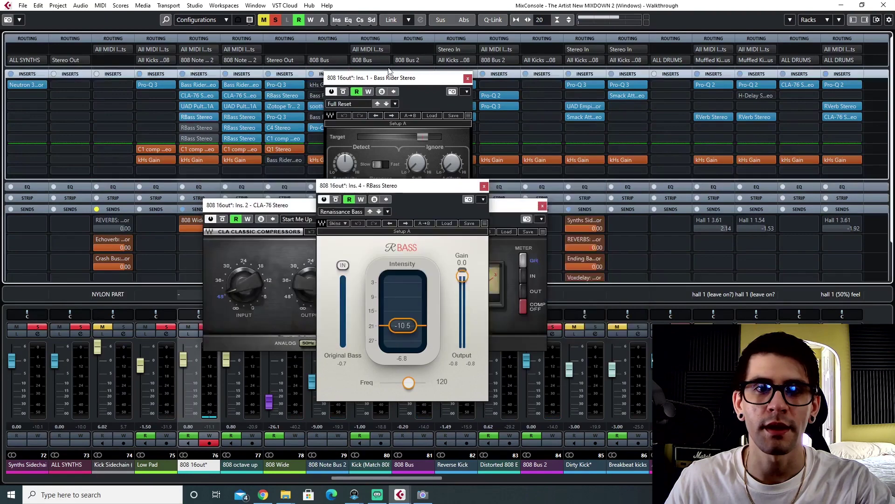
pyautogui.click(467, 78)
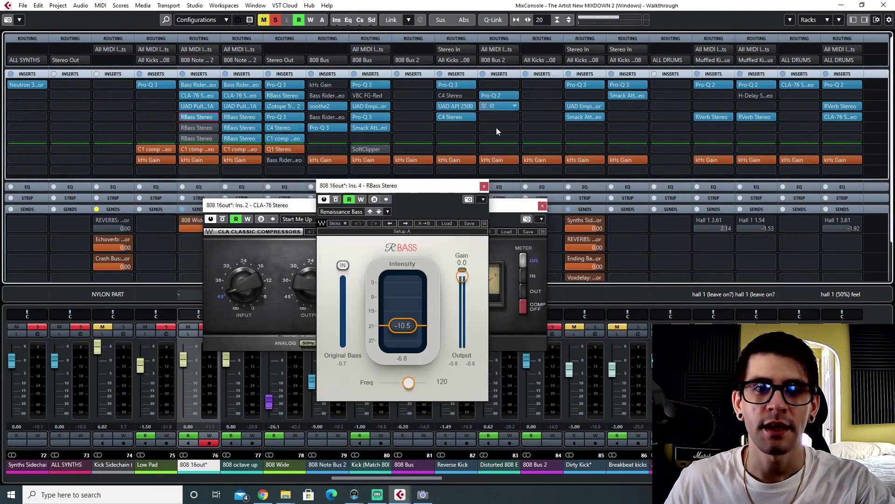
pyautogui.click(542, 206)
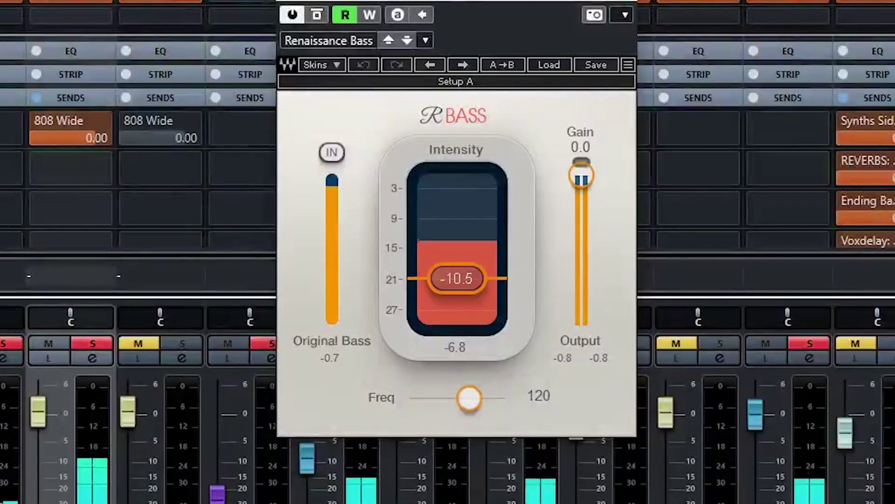
# - Compare the insert 4 RBass bypassed and active, try its Intensity at 14.6, and undo that change
pyautogui.click(317, 15)
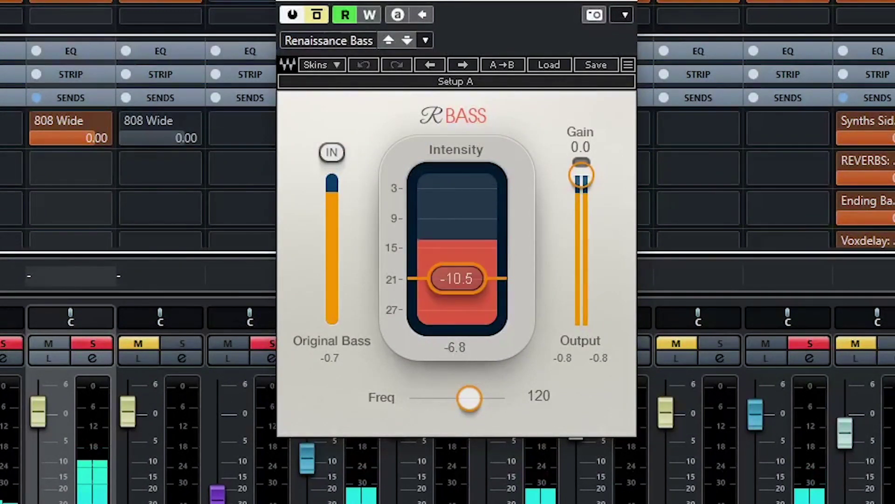
pyautogui.click(317, 15)
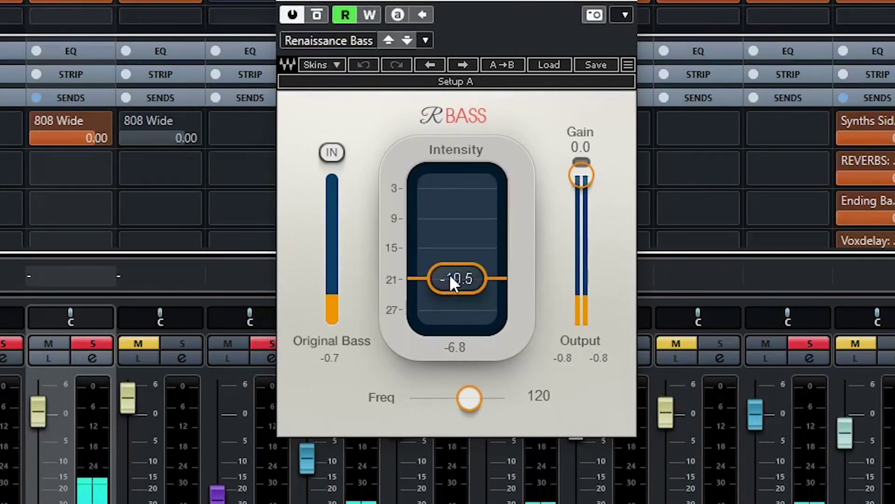
pyautogui.moveTo(451, 276); pyautogui.dragTo(451, 204)
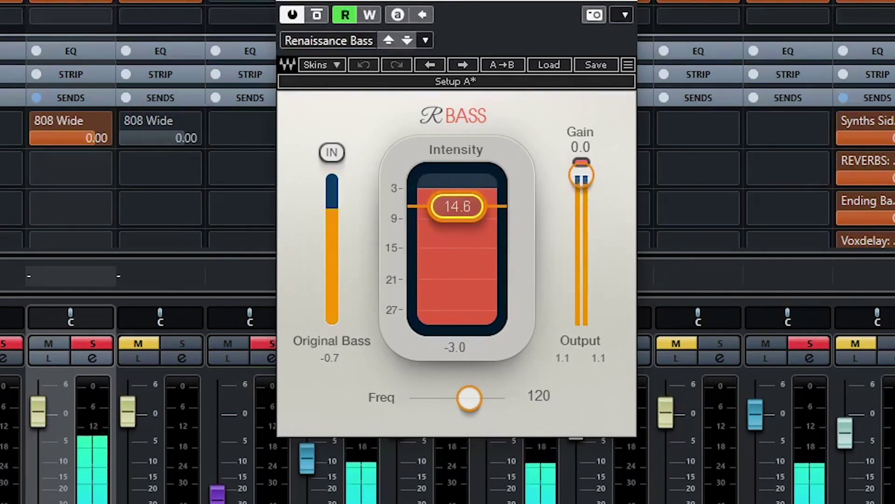
pyautogui.click(364, 65)
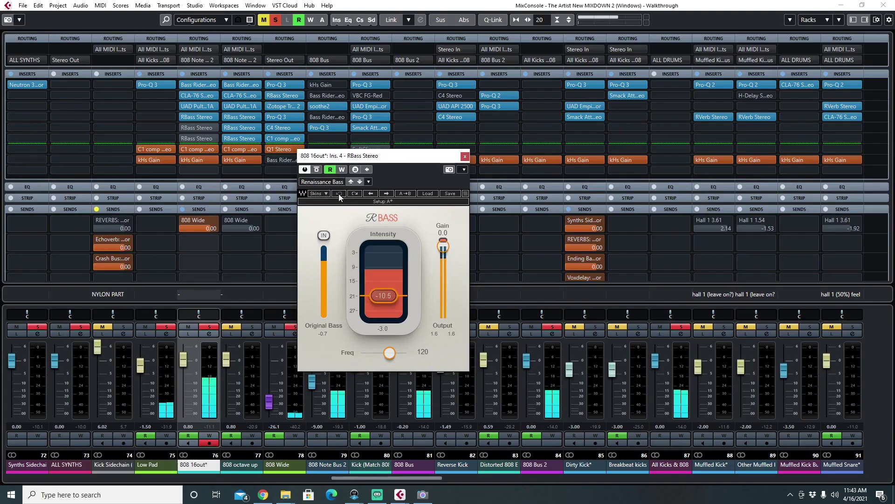
# - Reactivate the insert 5 RBass on 808 16out, reposition its window, and close the insert 4 RBass
pyautogui.click(183, 127)
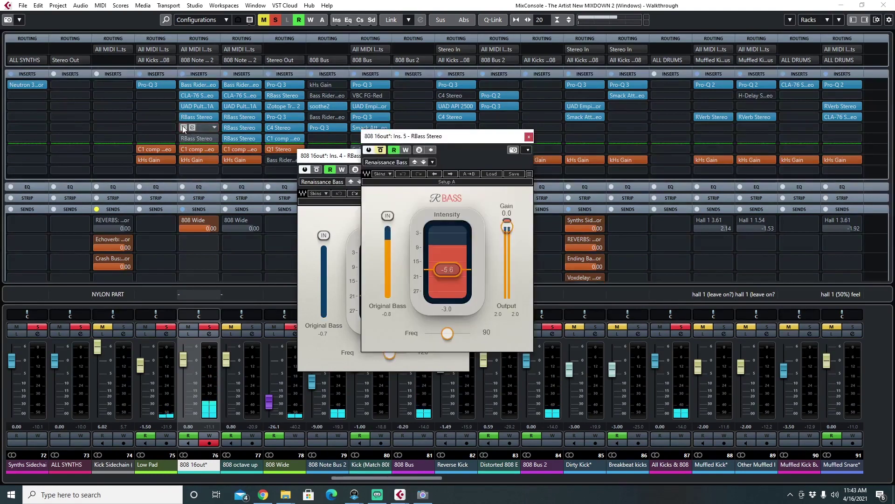
pyautogui.click(185, 128)
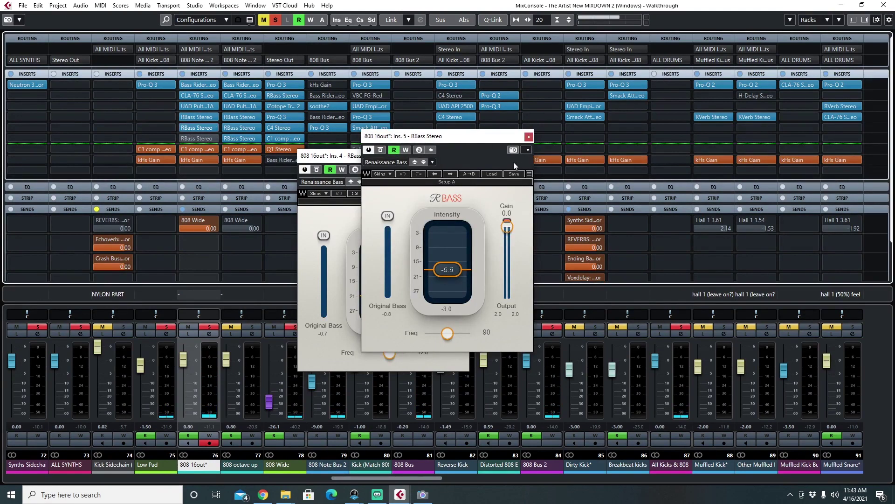
pyautogui.moveTo(439, 139); pyautogui.dragTo(369, 149)
pyautogui.click(465, 156)
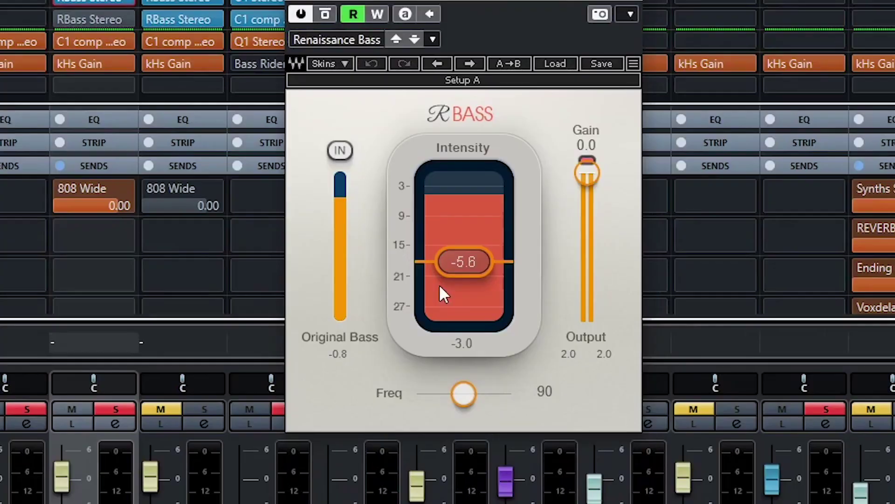
# - Try the insert 5 RBass with its Intensity at 16.9, undo the change, and close the plug-in
pyautogui.moveTo(369, 294); pyautogui.dragTo(369, 264)
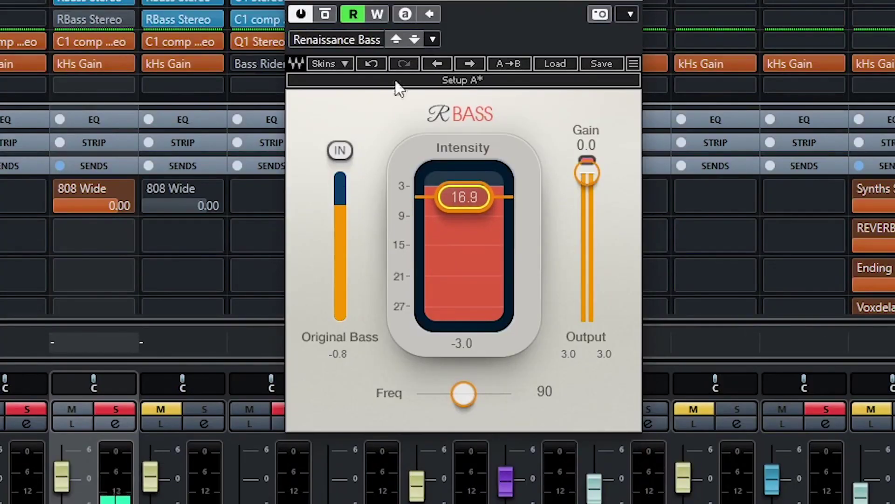
pyautogui.click(372, 63)
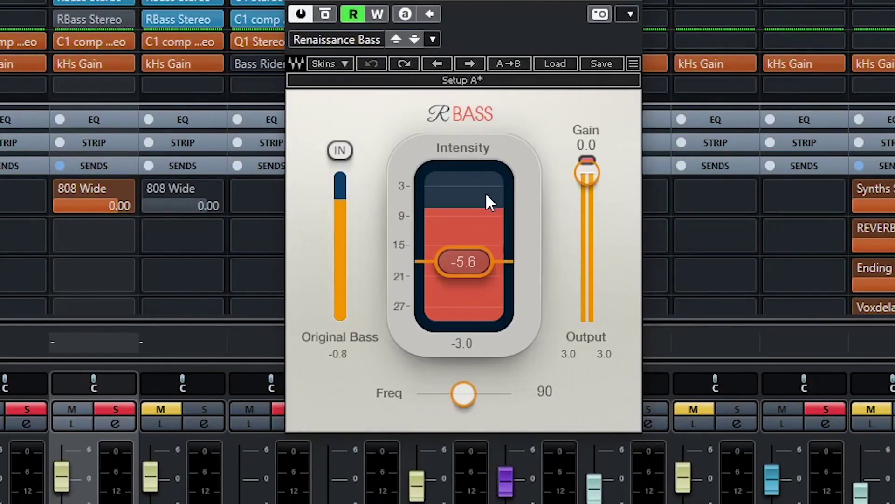
pyautogui.click(632, 1)
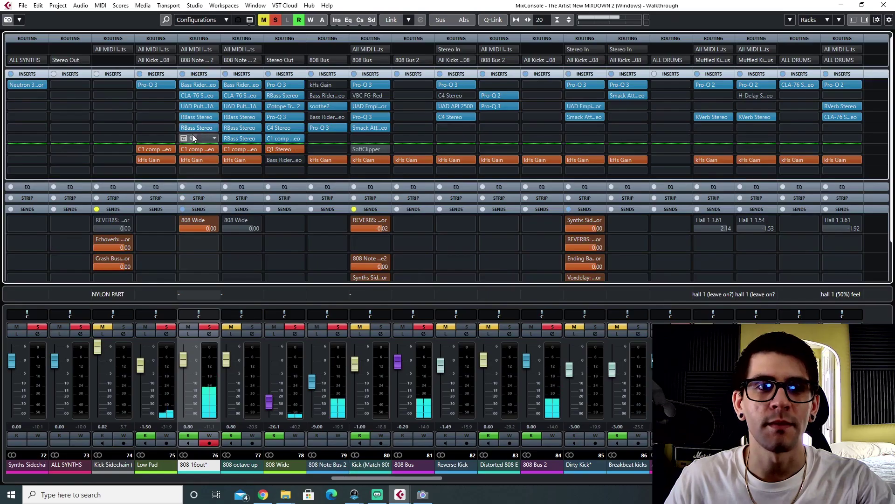
# - Reactivate and open the insert 6 RBass on 808 16out, and reposition its window for viewing
pyautogui.click(195, 139)
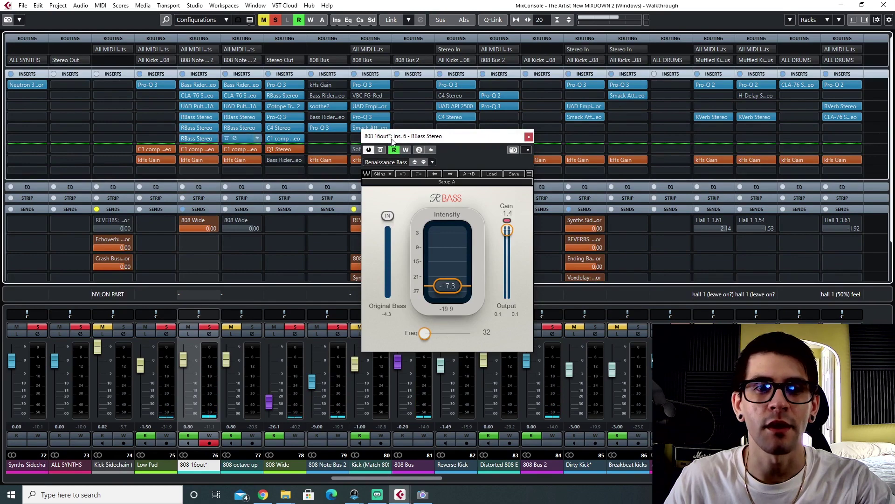
pyautogui.moveTo(465, 138); pyautogui.dragTo(378, 158)
pyautogui.moveTo(306, 157); pyautogui.dragTo(353, 169)
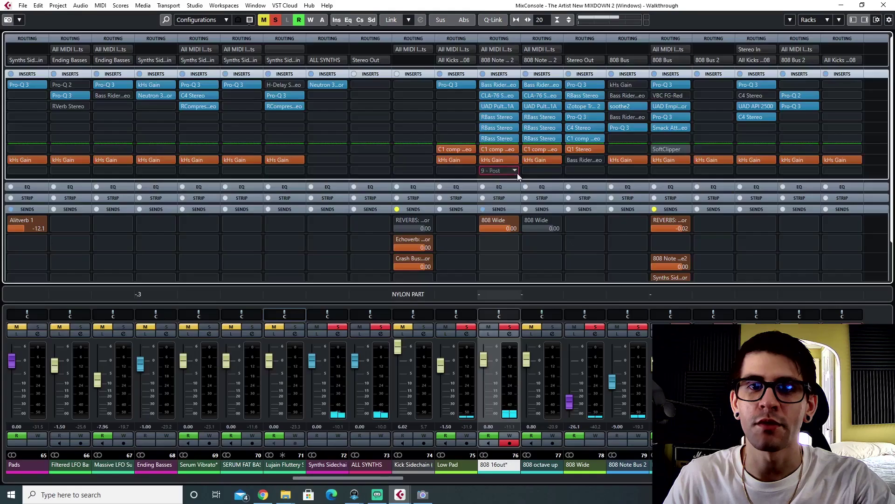
# - Load Pro-Q 3 into the empty insert slot 9 of 808 16out and move its window aside
pyautogui.click(516, 173)
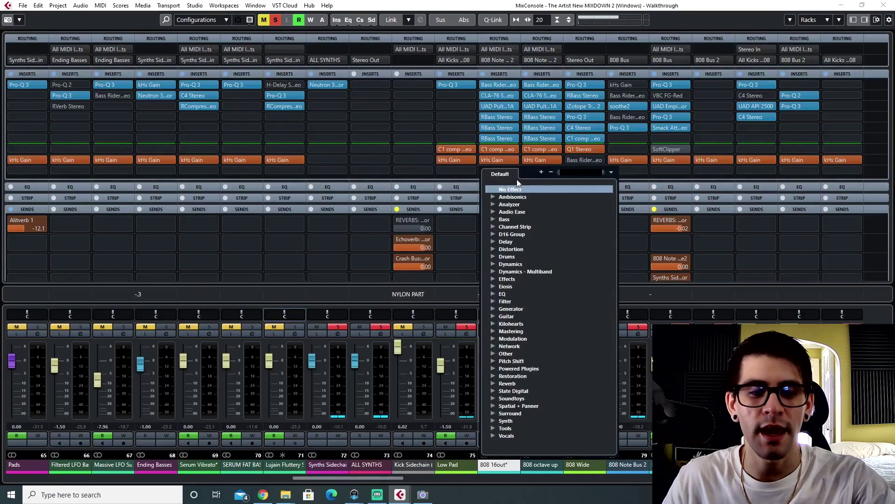
pyautogui.write('fabf')
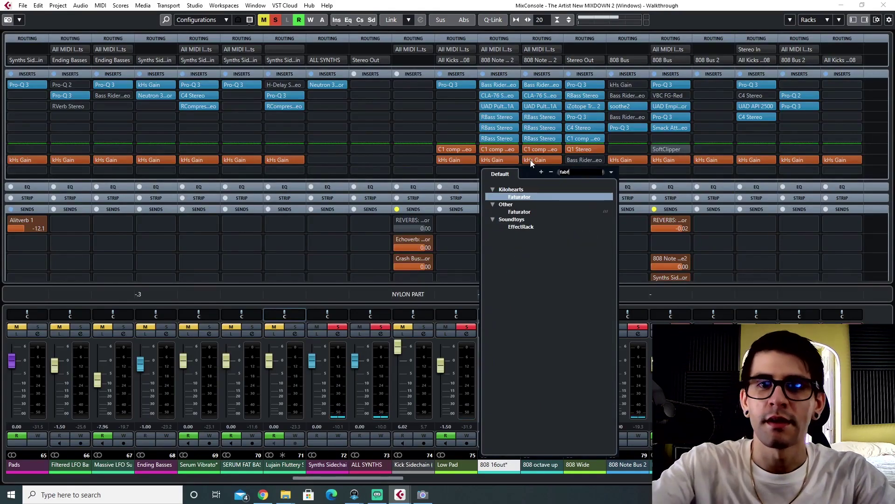
pyautogui.press('BackSpace')
pyautogui.press('BackSpace')
pyautogui.press('BackSpace')
pyautogui.press('BackSpace')
pyautogui.write('pro')
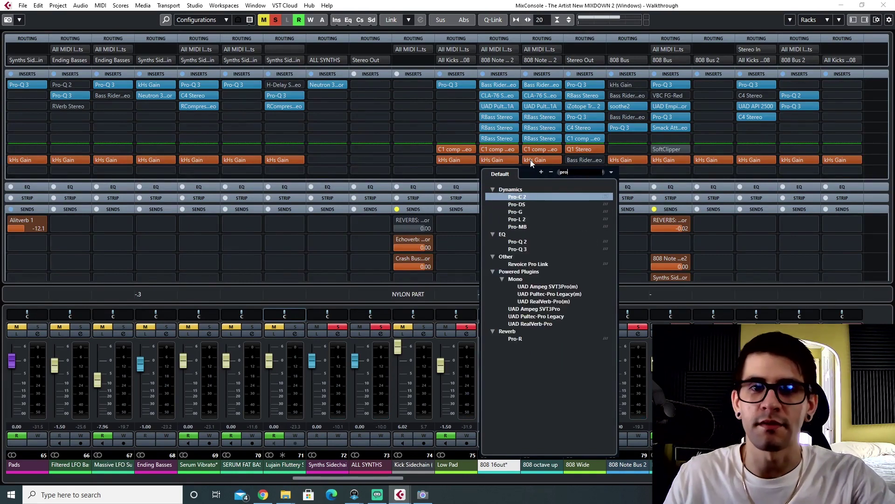
pyautogui.click(517, 250)
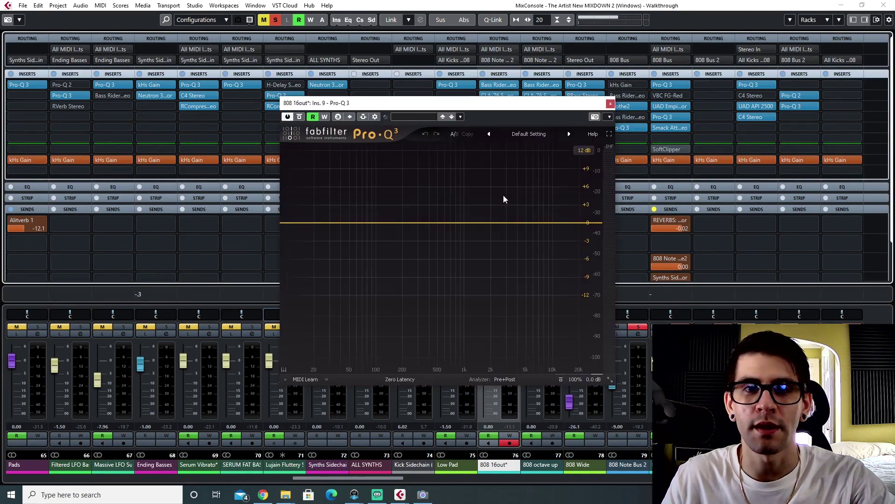
pyautogui.moveTo(448, 103); pyautogui.dragTo(323, 107)
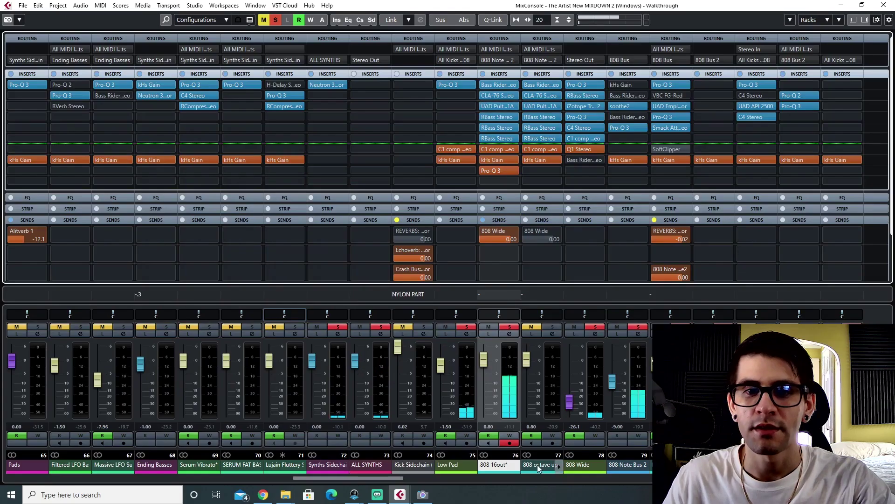
# - Select 808 octave up, resume playback, and remove the Pro-Q 3 from insert slot 9 of 808 16out
pyautogui.click(539, 465)
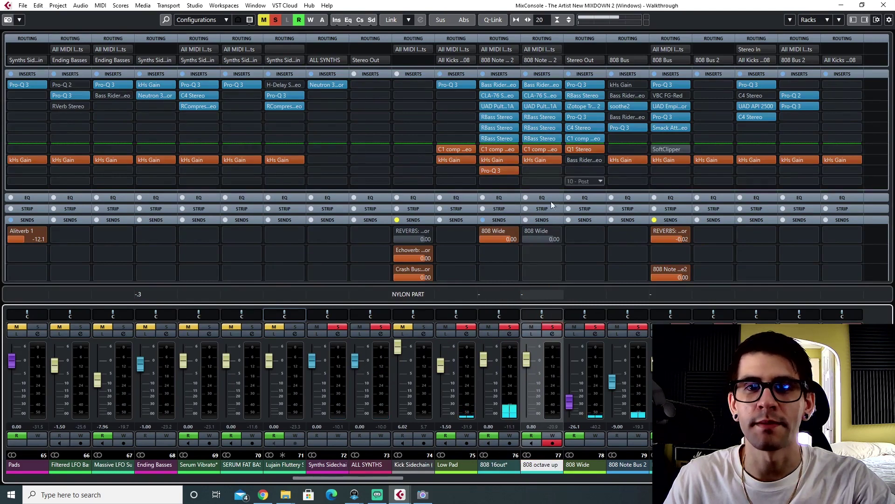
pyautogui.press('space')
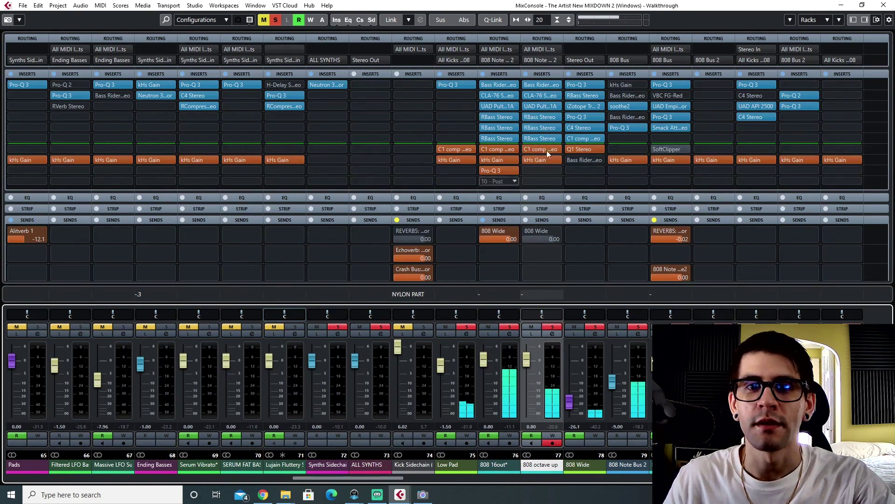
pyautogui.click(511, 181)
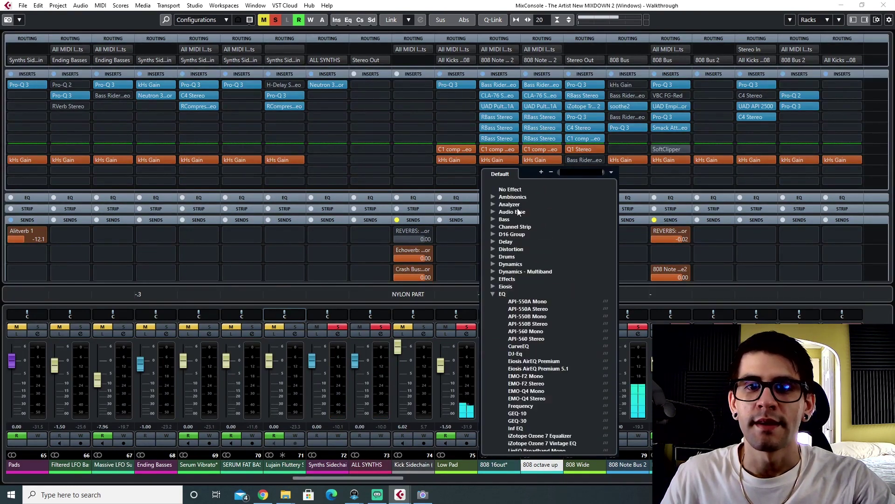
pyautogui.click(503, 189)
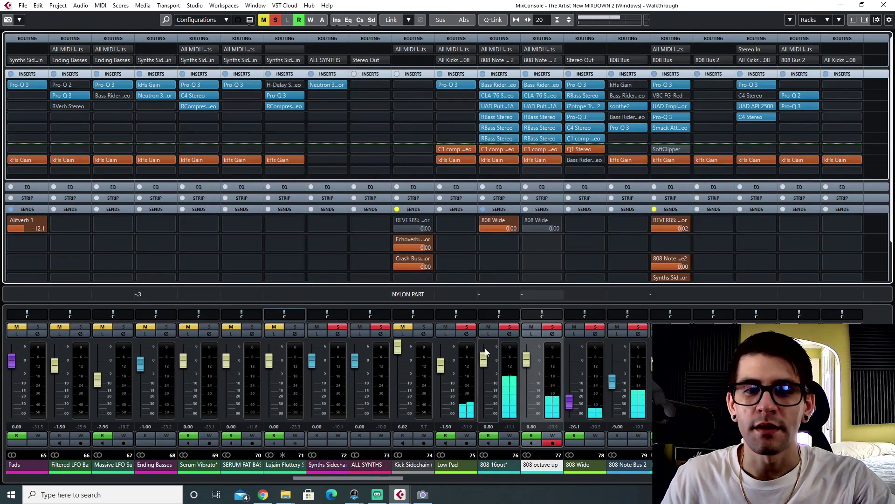
# - Select 808 Note Bus 2 and then the Kick (Match 808) channel, open the kick's insert 1 Pro-Q 3, and reposition its window
pyautogui.click(619, 466)
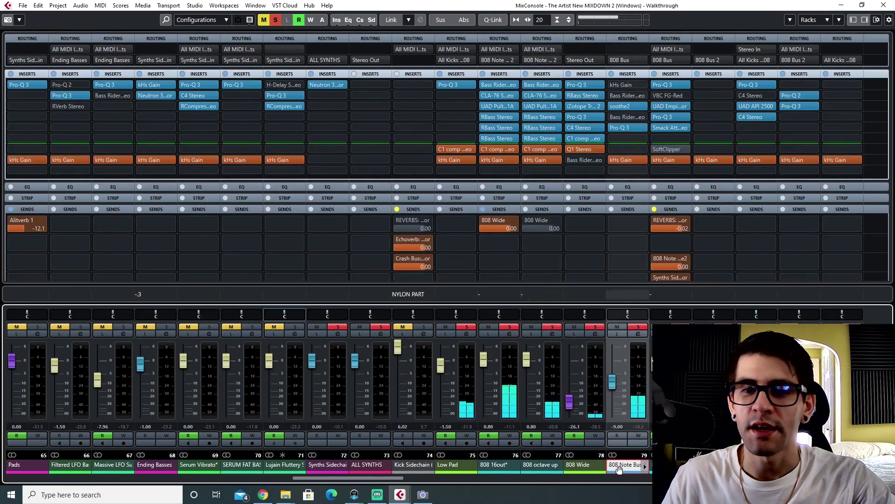
pyautogui.click(671, 464)
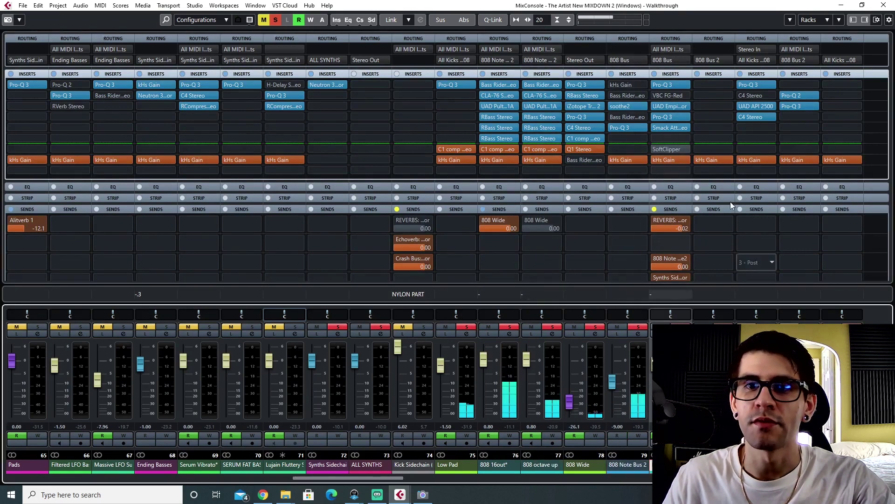
pyautogui.click(661, 85)
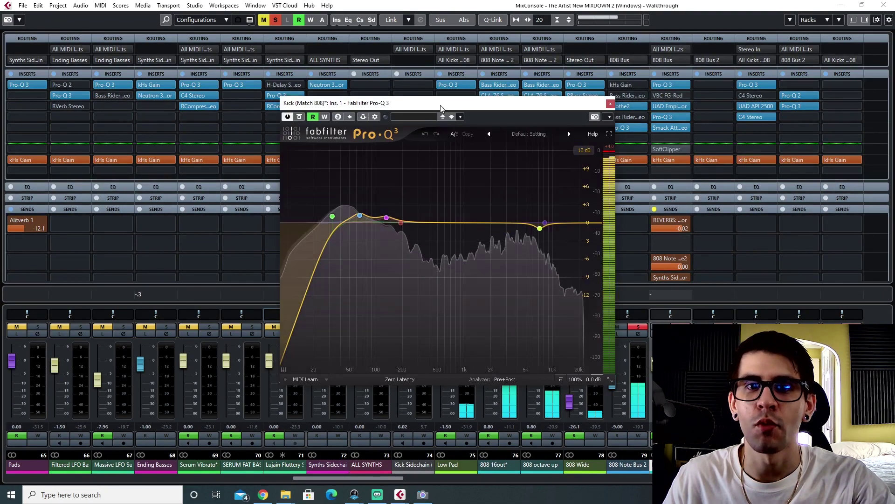
pyautogui.moveTo(441, 108); pyautogui.dragTo(387, 122)
# - Examine the kick Pro-Q 3's low cut and bell bands, solo the 130.81 Hz band during playback, and close the plug-in
pyautogui.click(279, 231)
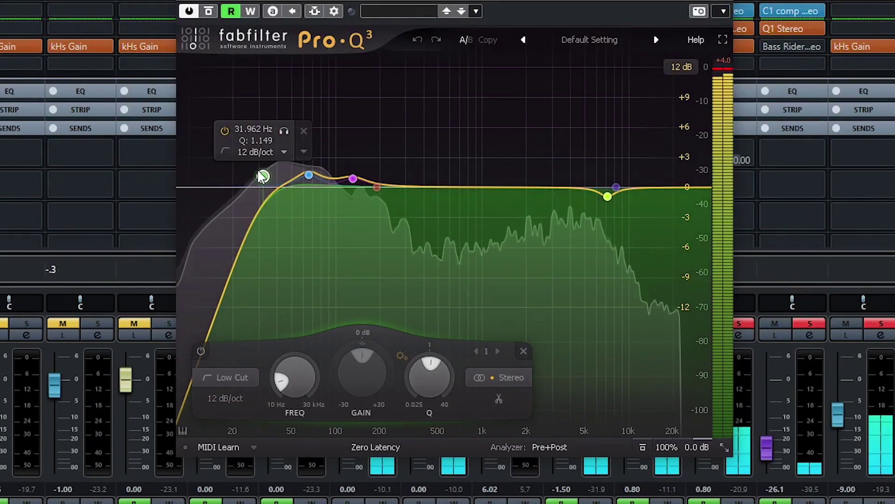
pyautogui.press('space')
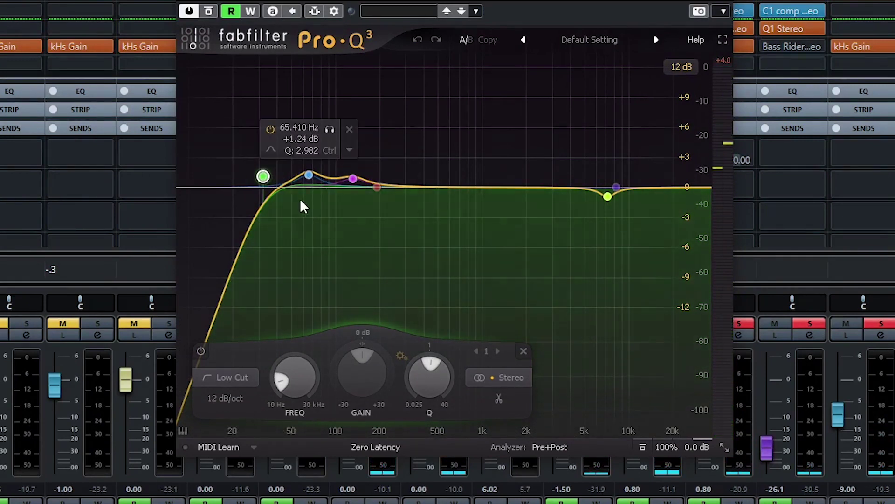
pyautogui.click(309, 175)
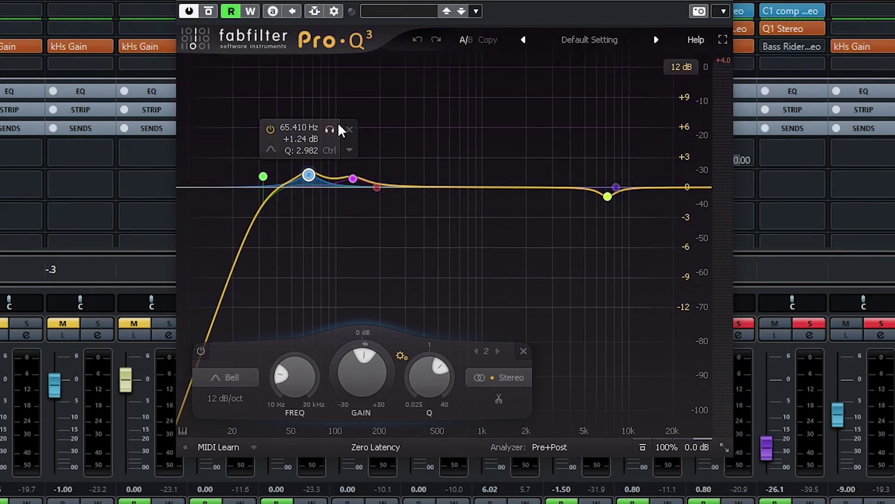
pyautogui.click(353, 179)
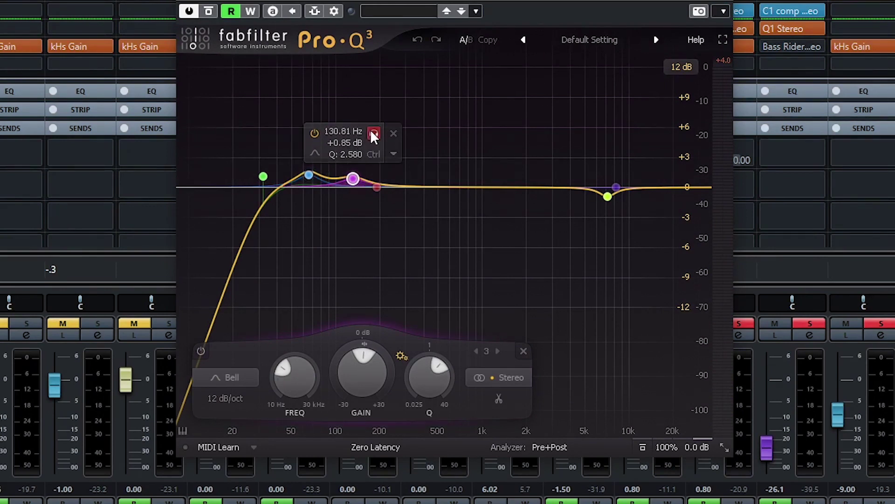
pyautogui.click(373, 134)
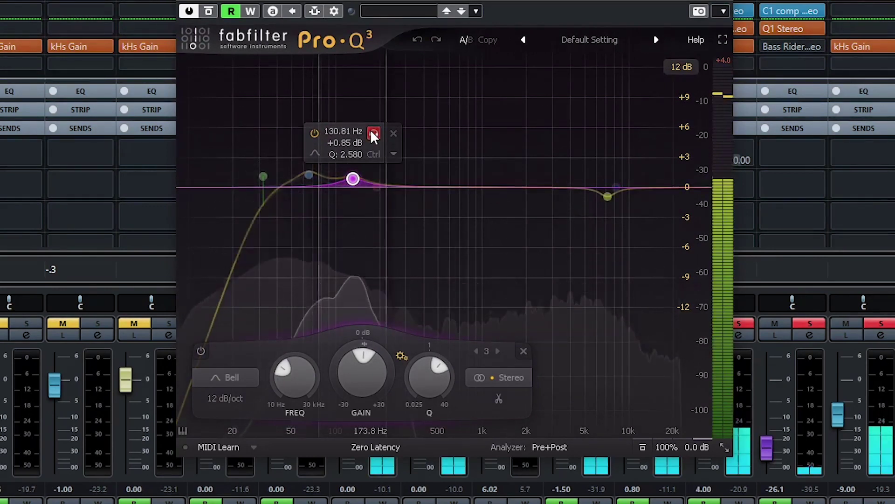
pyautogui.click(377, 187)
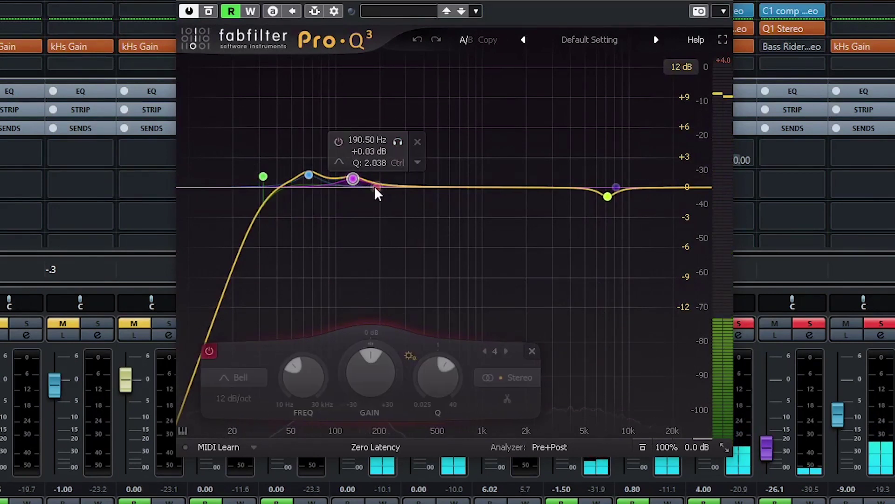
pyautogui.click(608, 198)
pyautogui.click(725, 1)
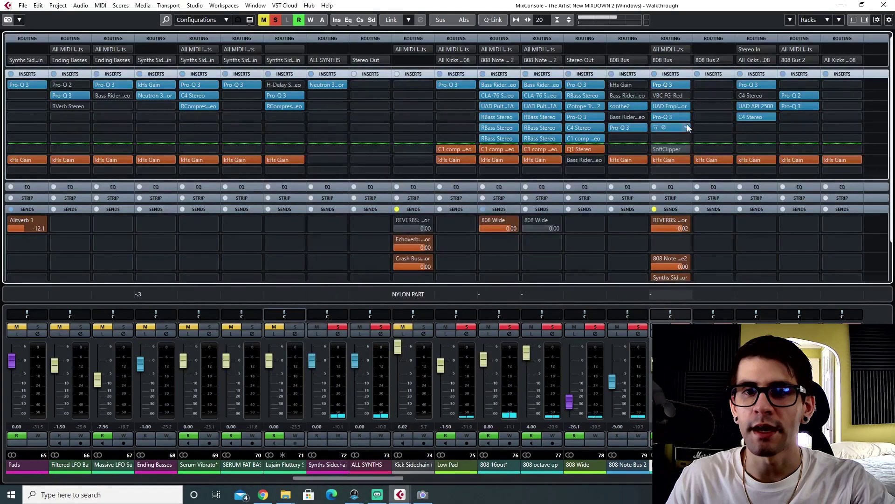
# - Open the insert 3 UAD Distressor on Kick (Match 808), compare the kick with it bypassed and active, and reposition its window
pyautogui.click(665, 104)
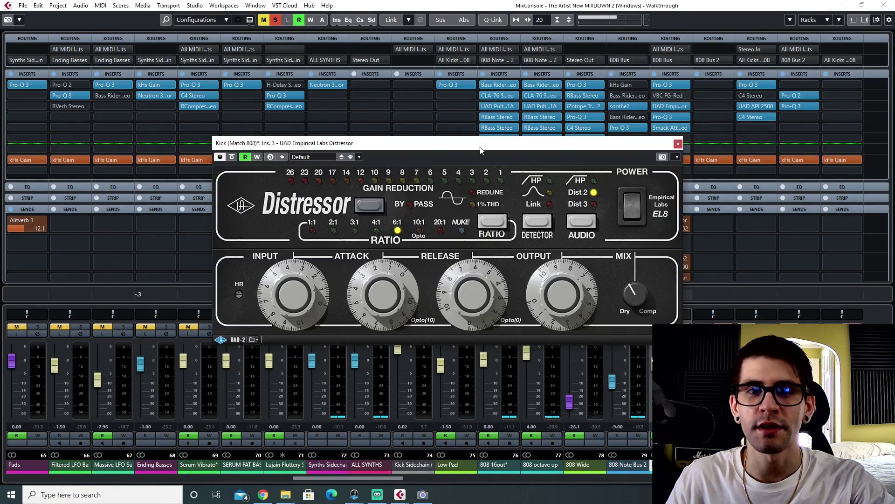
pyautogui.moveTo(481, 149); pyautogui.dragTo(424, 179)
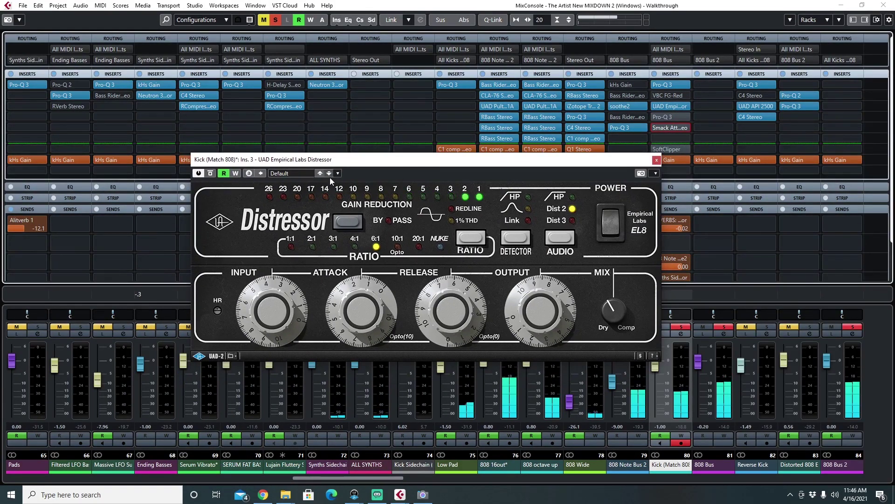
pyautogui.click(654, 106)
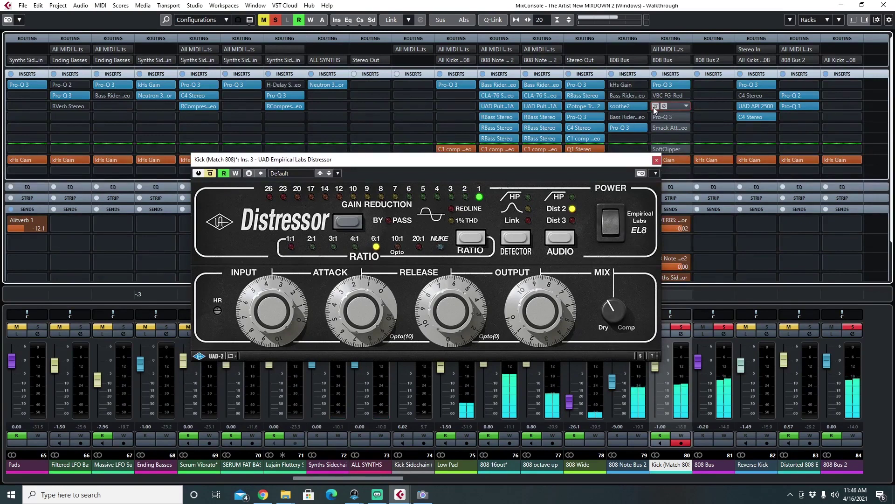
pyautogui.click(654, 106)
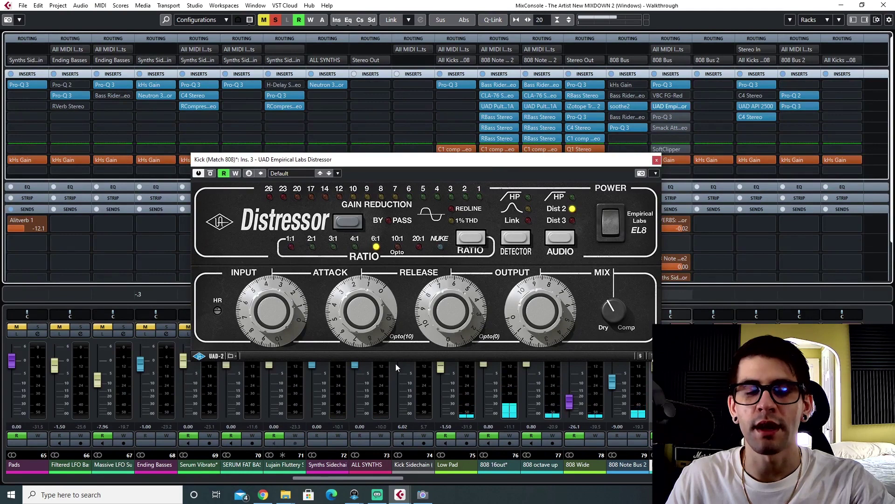
pyautogui.moveTo(382, 158); pyautogui.dragTo(366, 143)
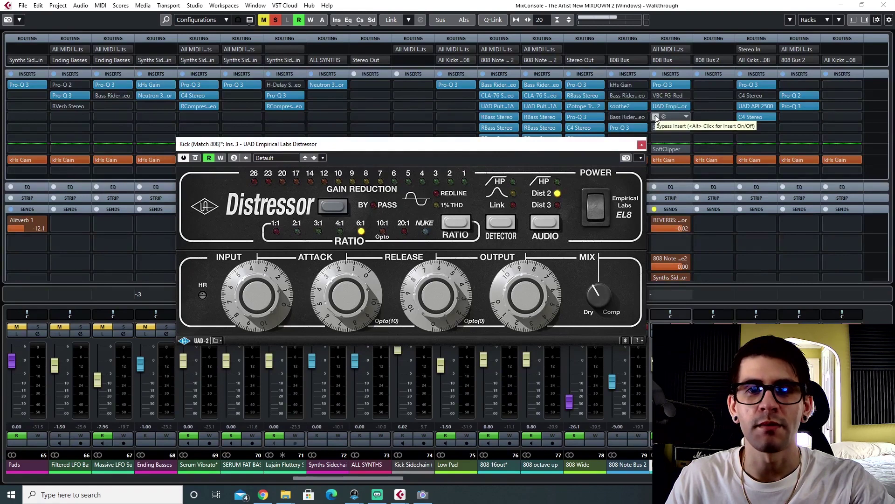
# - Open the insert 5 Smack Attack on Kick (Match 808) and reposition its window for viewing
pyautogui.click(670, 127)
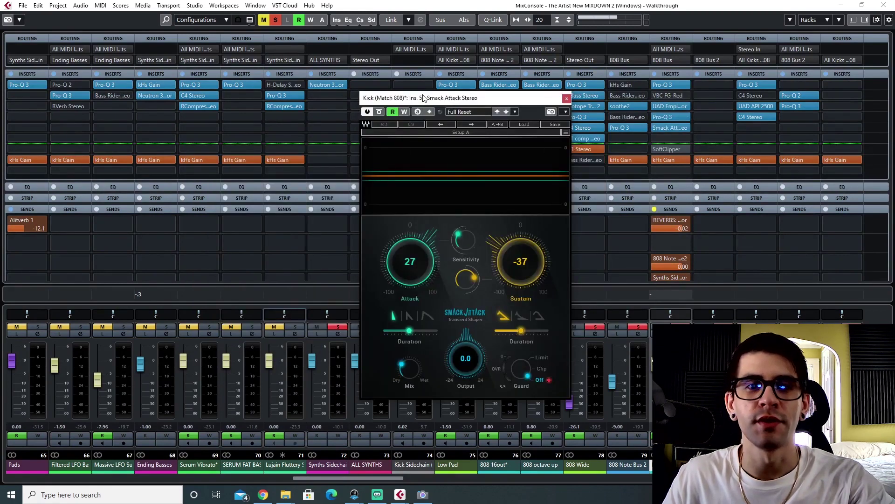
pyautogui.moveTo(424, 98); pyautogui.dragTo(380, 86)
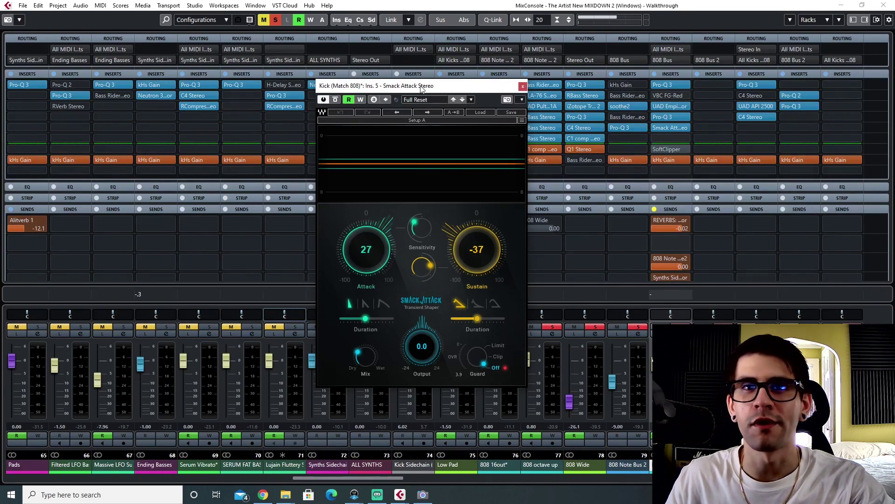
pyautogui.moveTo(400, 89); pyautogui.dragTo(386, 94)
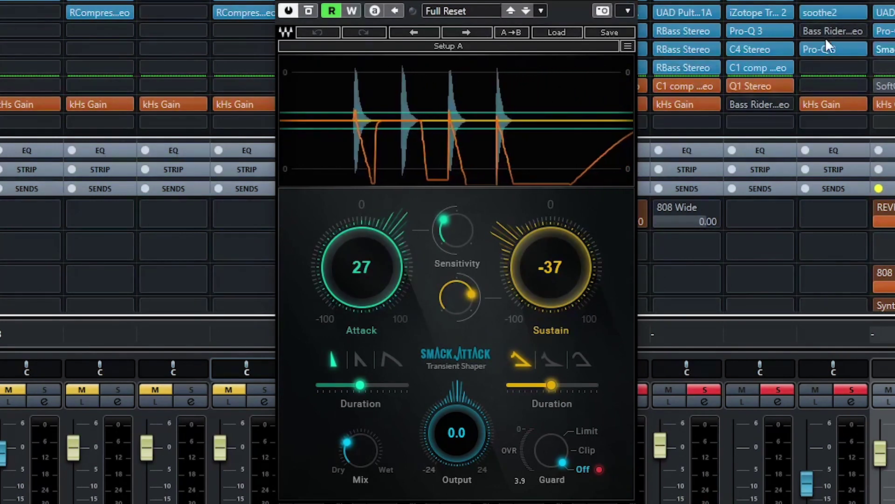
# - Try the kick's Smack Attack with its Attack at 83, undo the change, and close the plug-in
pyautogui.moveTo(403, 282); pyautogui.dragTo(404, 243)
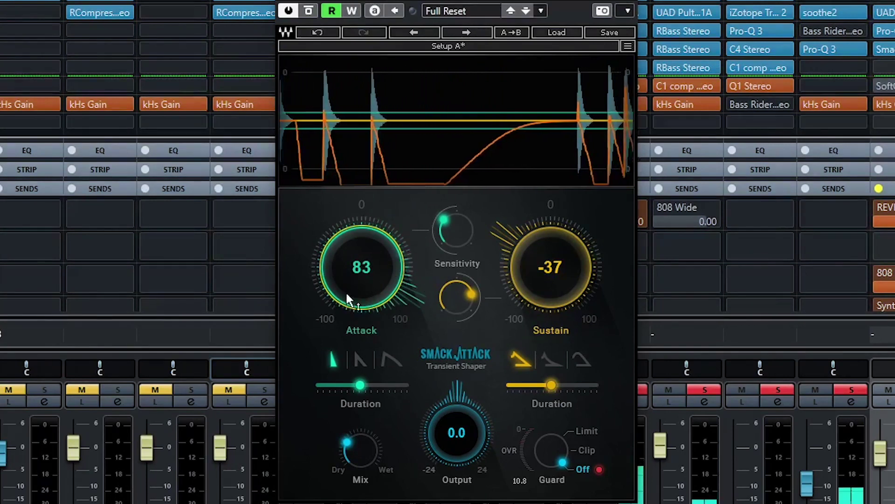
pyautogui.click(320, 29)
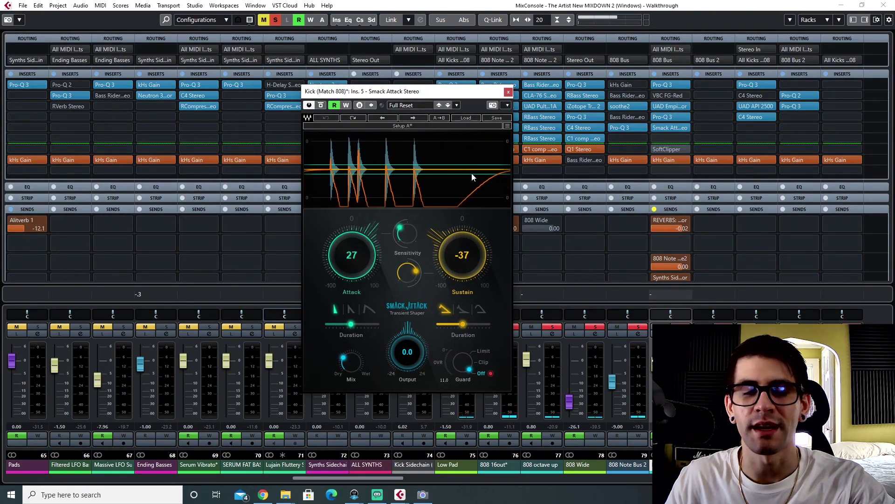
pyautogui.click(508, 92)
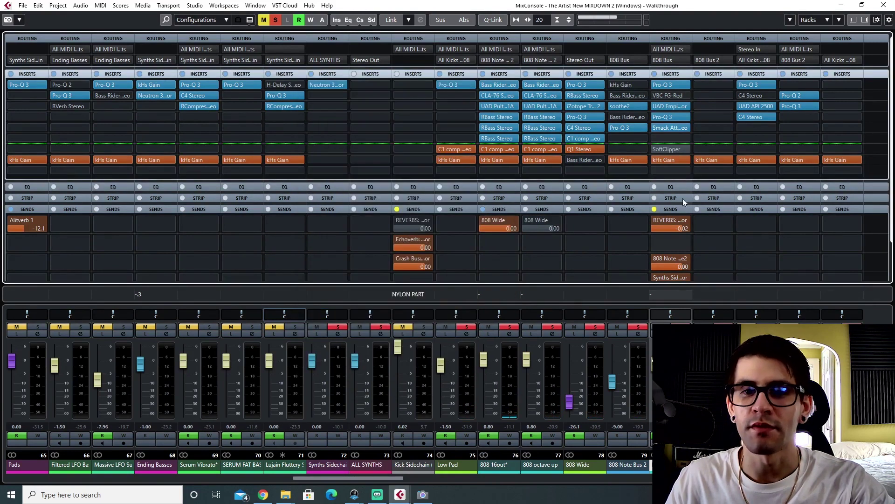
# - Select the 808 Wide and 808 octave up channels in turn, return to 808 Note Bus 2, and open its soothe2 insert
pyautogui.click(626, 467)
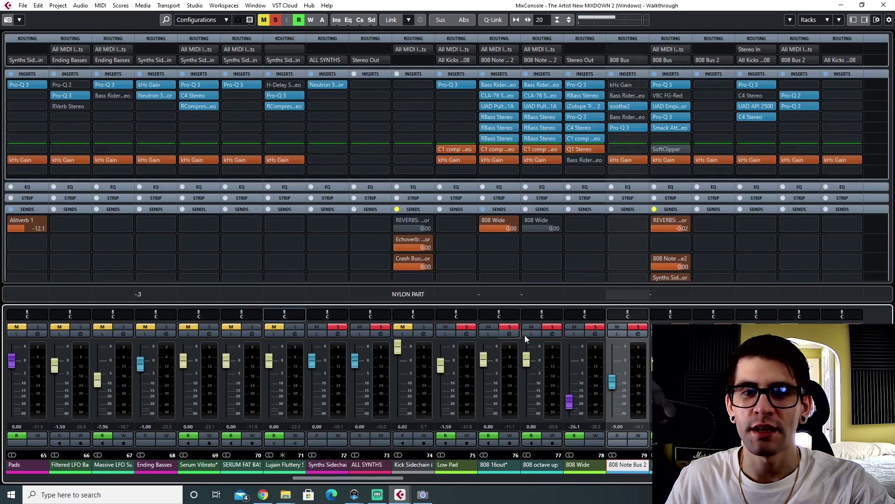
pyautogui.click(577, 467)
pyautogui.click(537, 467)
pyautogui.click(632, 465)
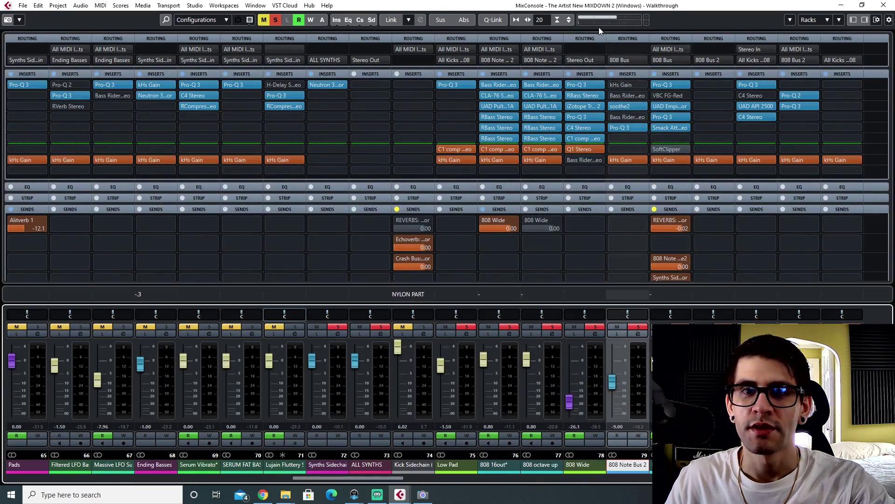
pyautogui.click(620, 107)
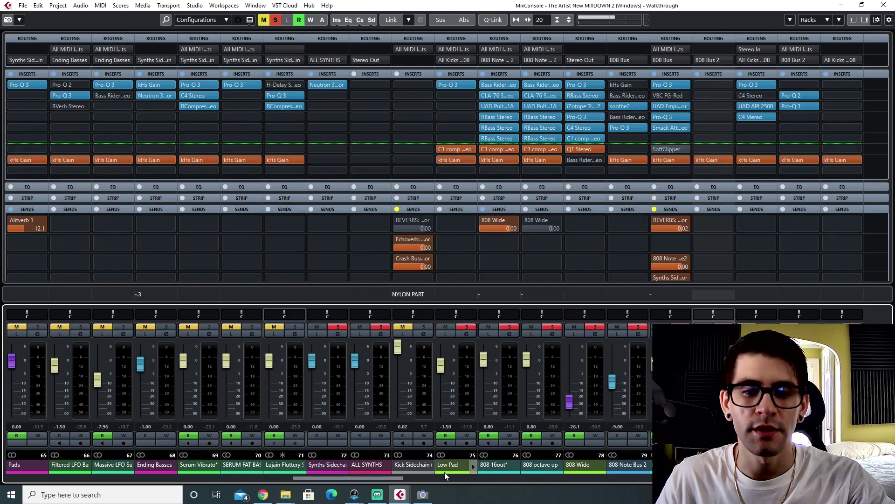
# - Select the Low Pad and then the Kick Sidechain channel, switch to the project arrangement, and place the playback cursor at bar 47
pyautogui.click(450, 467)
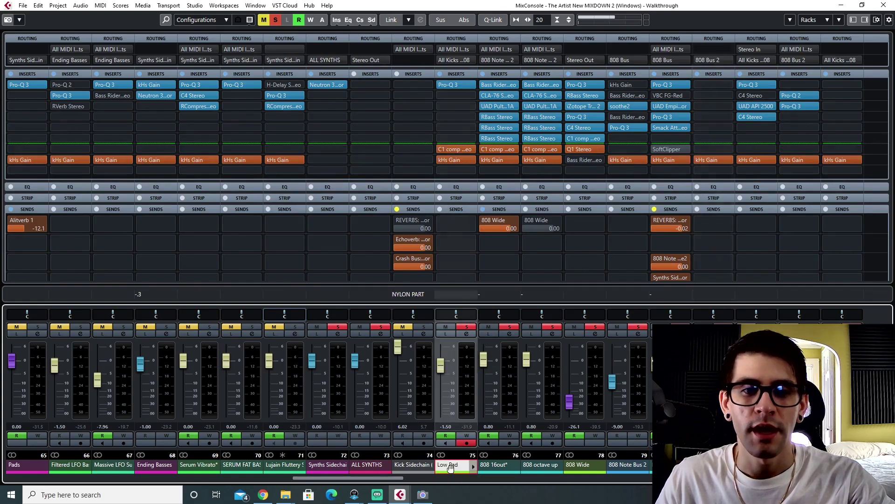
pyautogui.click(410, 466)
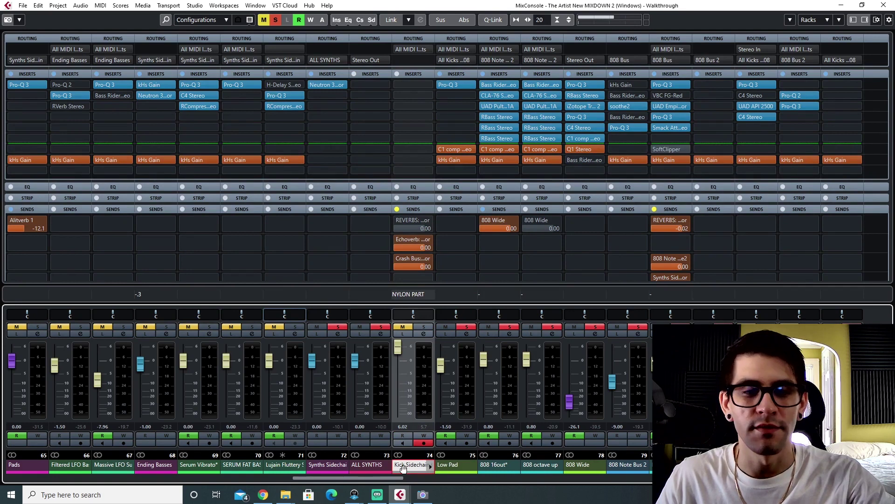
pyautogui.press('F3')
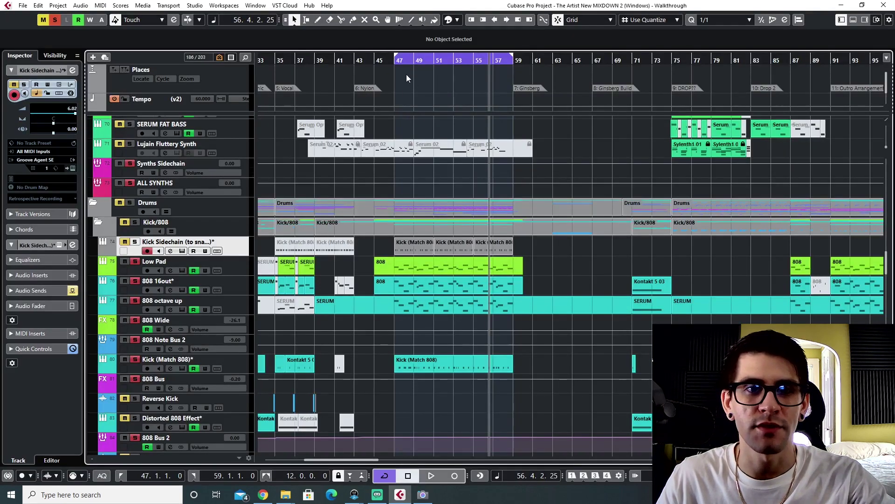
pyautogui.click(393, 60)
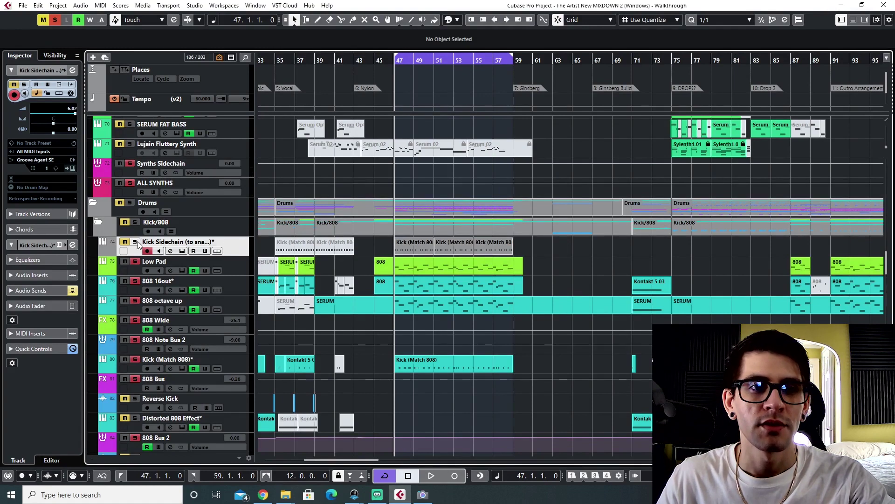
# - Select the Kick Sidechain track and look over the tracks in the Kick/808 folder
pyautogui.doubleClick(174, 242)
pyautogui.click(244, 244)
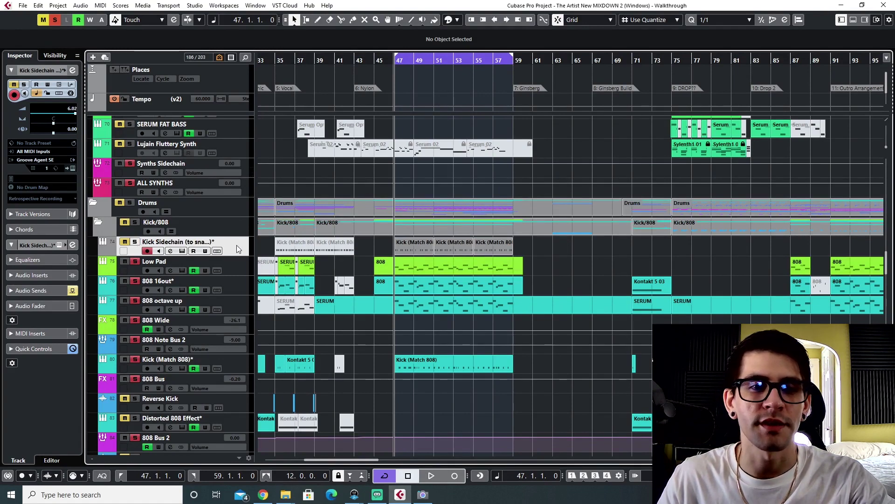
pyautogui.scroll(-4, 278, 259)
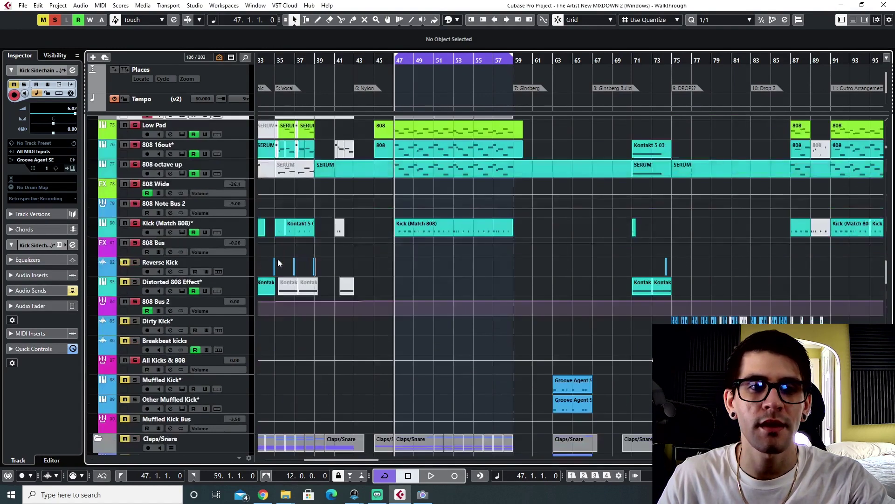
pyautogui.scroll(2, 278, 259)
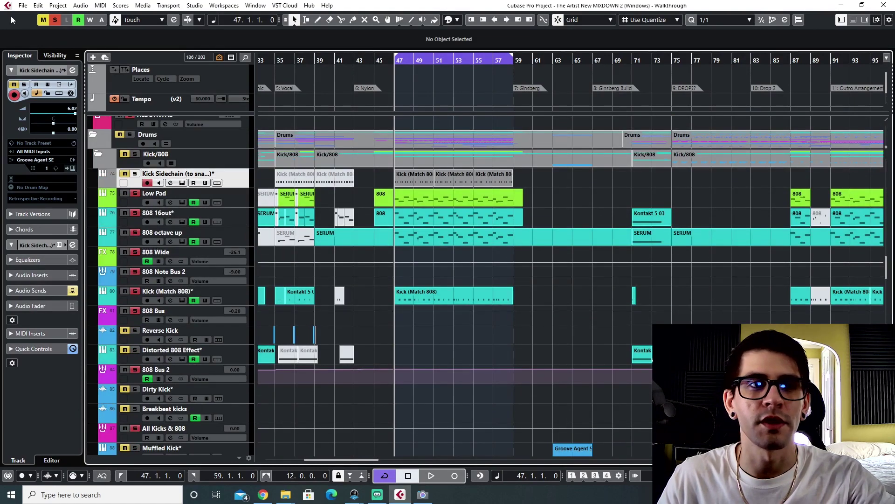
# - Deactivate all solos and bring the reverb effect channels into view in the mixer
pyautogui.click(53, 20)
pyautogui.press('F3')
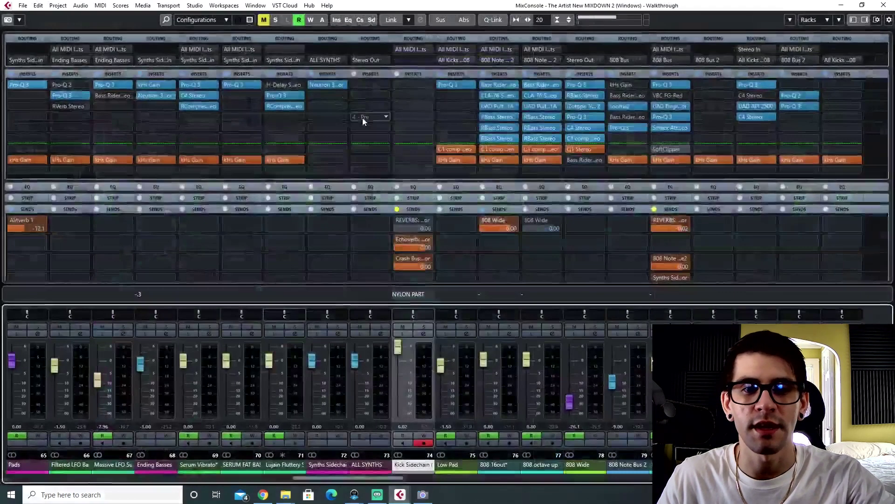
pyautogui.moveTo(343, 477); pyautogui.dragTo(833, 469)
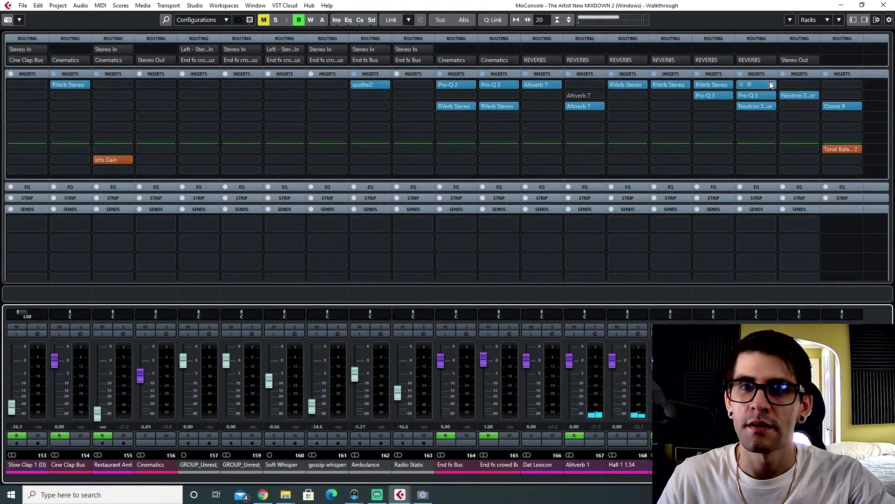
# - Open the Echoverb channel's Neutron 3 Compressor insert, watch its gain reduction during playback, and close it
pyautogui.click(752, 107)
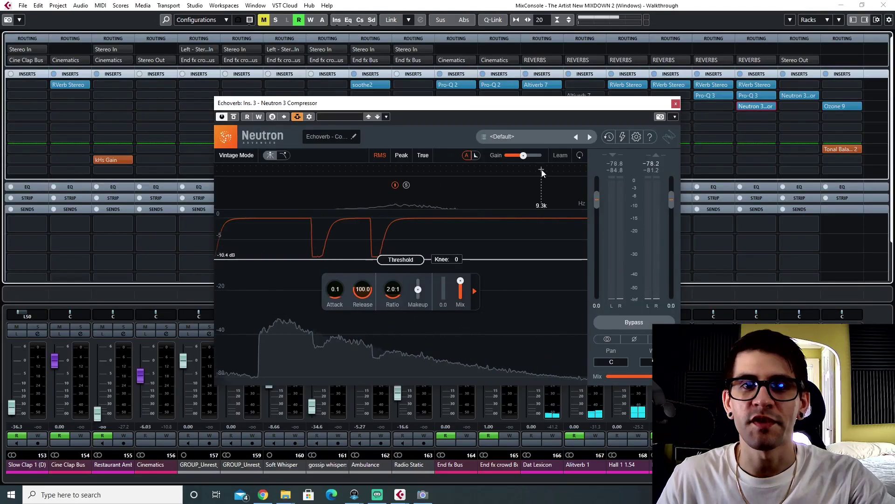
pyautogui.moveTo(484, 103)
pyautogui.mouseDown()
pyautogui.moveTo(463, 96)
pyautogui.moveTo(491, 100)
pyautogui.mouseUp()
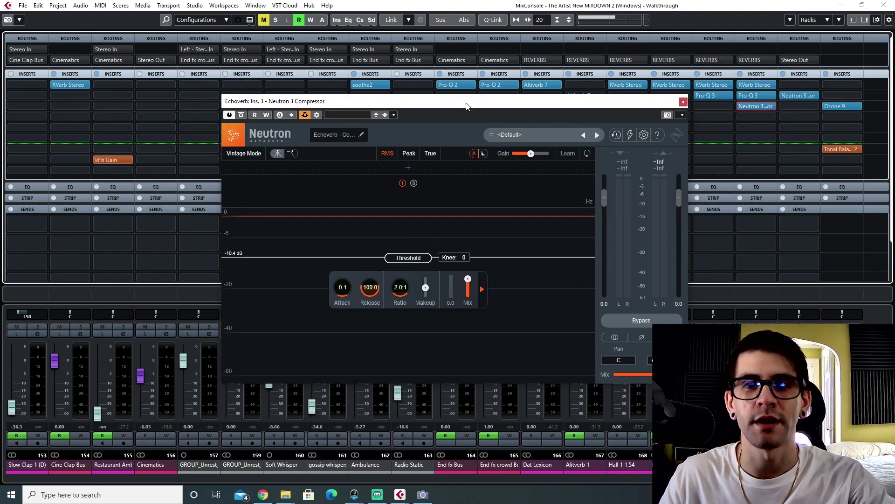
pyautogui.moveTo(465, 103); pyautogui.dragTo(459, 100)
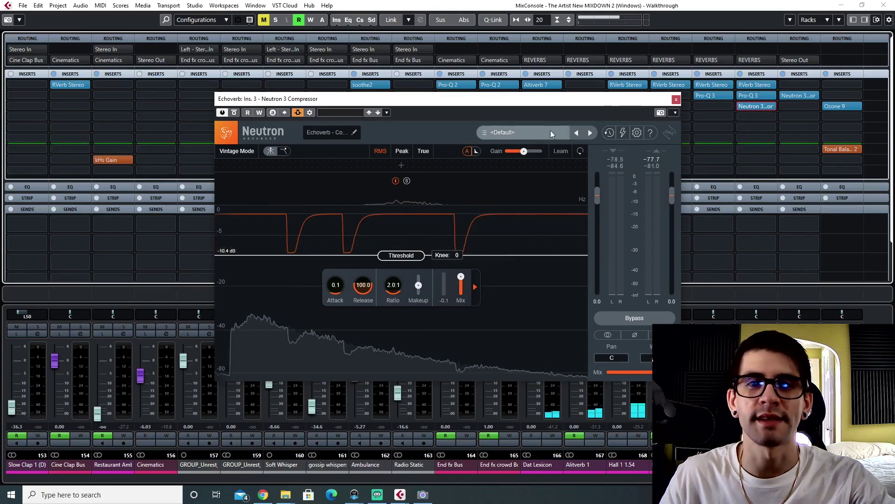
pyautogui.click(677, 99)
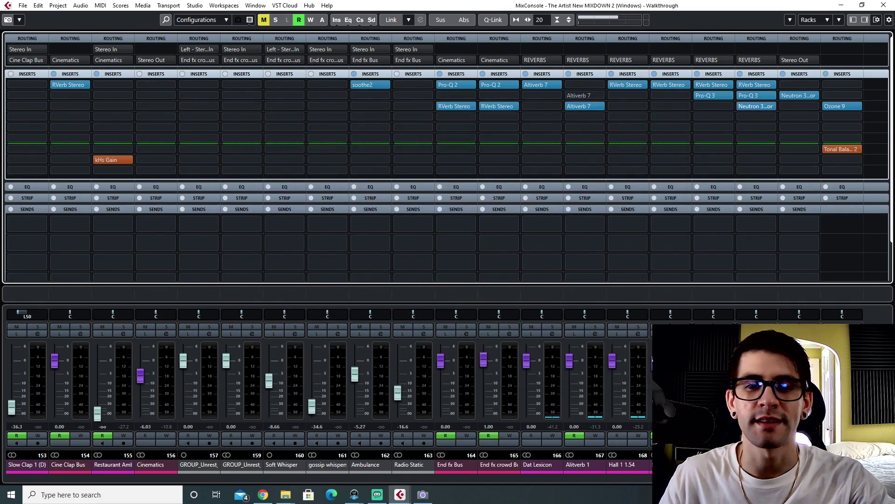
# - Return to the kick and 808 channels and select 808 octave up, Kick (Match 808), and 808 Bus in turn
pyautogui.hscroll(-5, 652, 360)
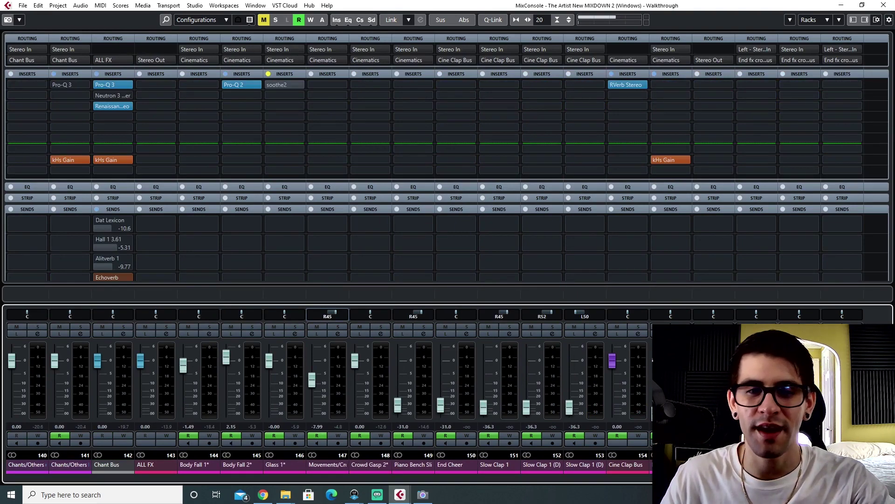
pyautogui.hscroll(-15, 652, 360)
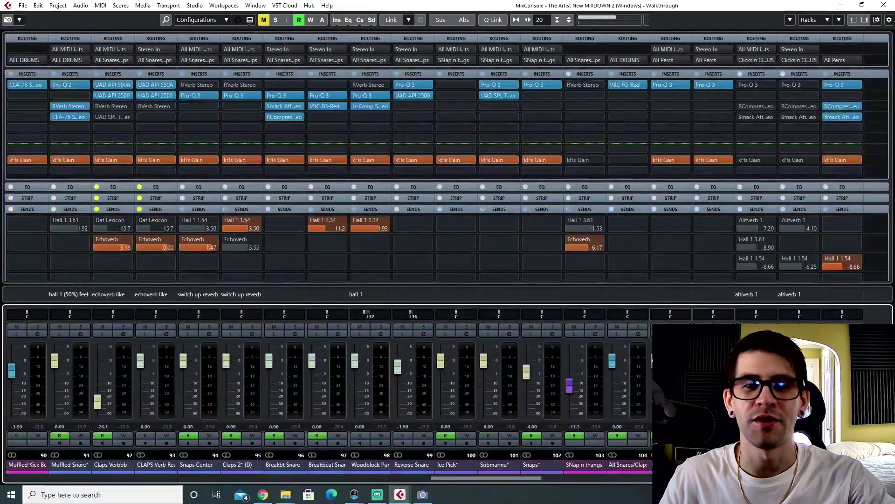
pyautogui.hscroll(-7, 652, 360)
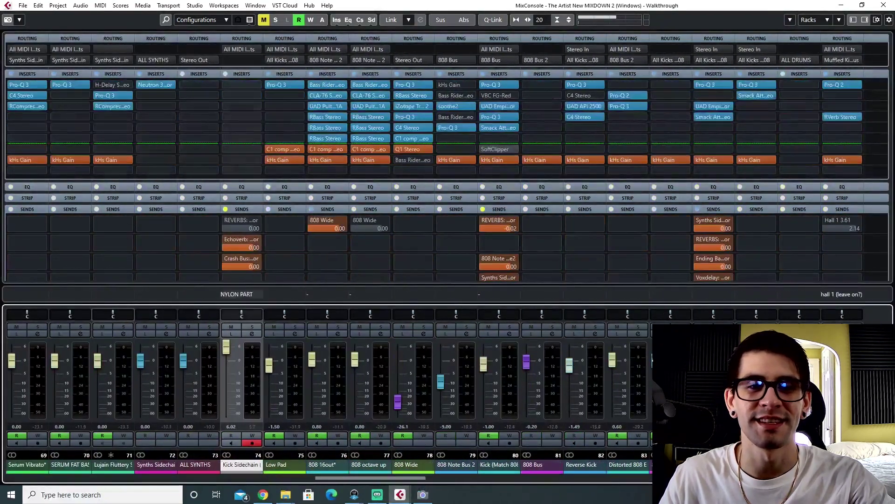
pyautogui.click(320, 472)
pyautogui.click(374, 468)
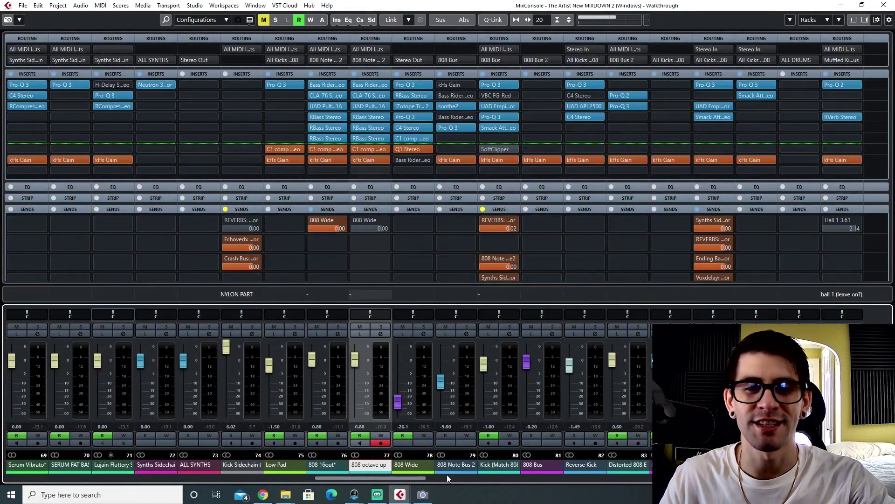
pyautogui.click(492, 467)
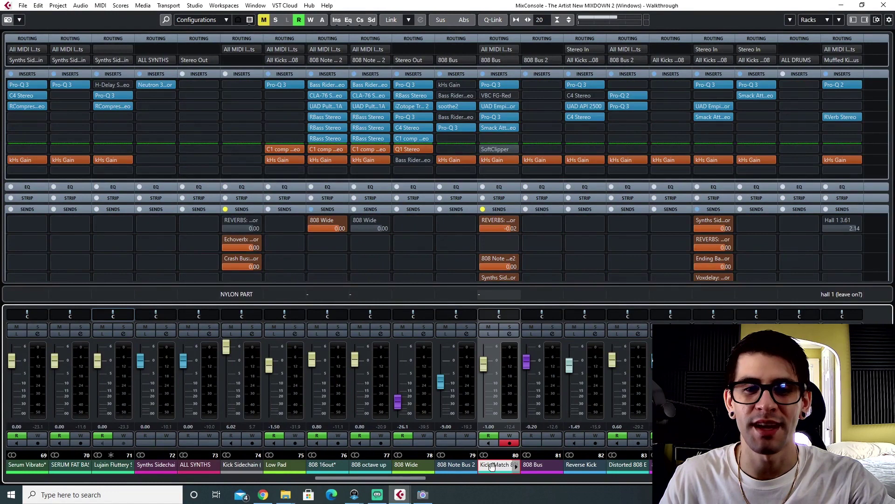
pyautogui.click(539, 468)
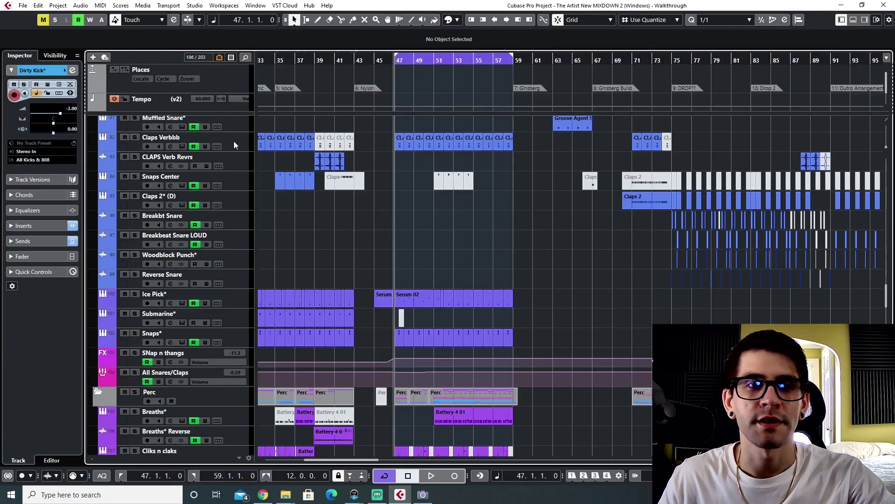
# - Select the Claps Verbbb track in the project, start playback, and solo the track
pyautogui.click(233, 141)
pyautogui.press('space')
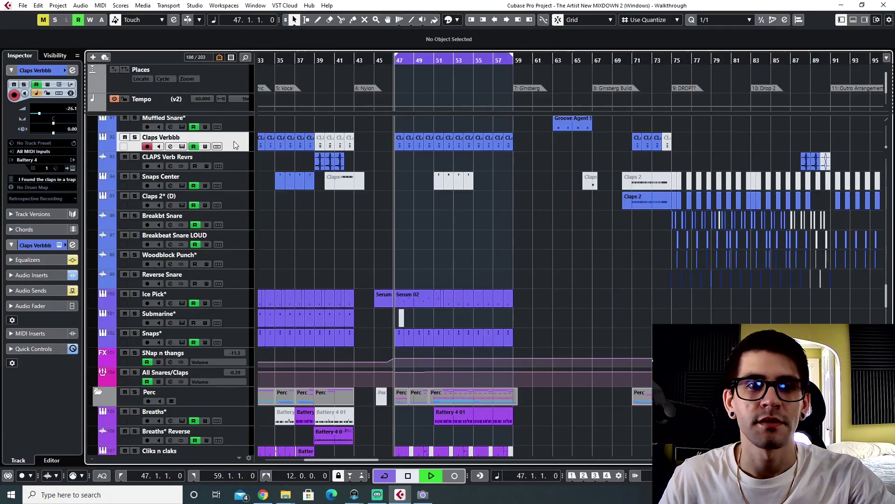
pyautogui.click(135, 137)
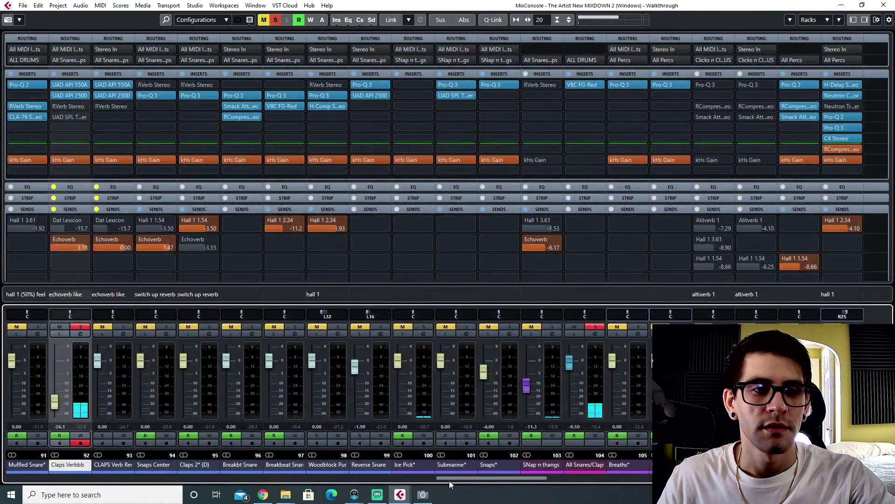
# - Examine the Claps Verbbb channel's Battery instrument and its UAD API 550A and UAD API 2500 inserts in the mixer
pyautogui.moveTo(449, 479); pyautogui.dragTo(399, 481)
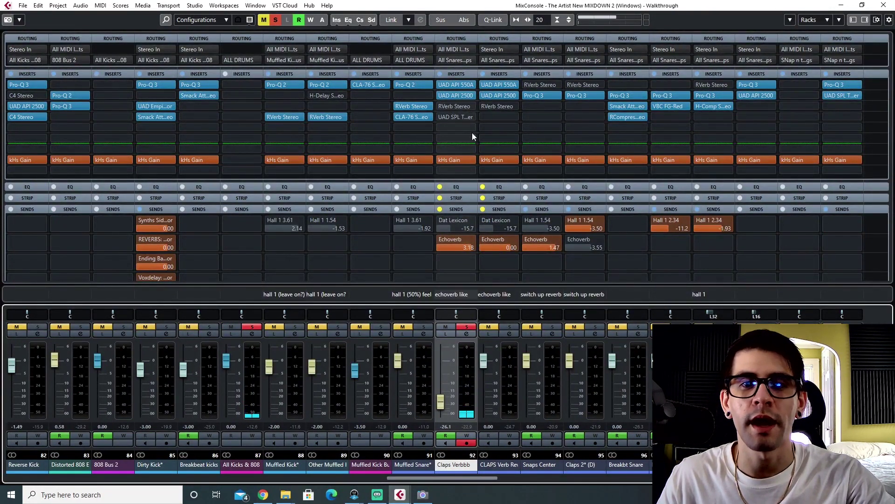
pyautogui.click(467, 333)
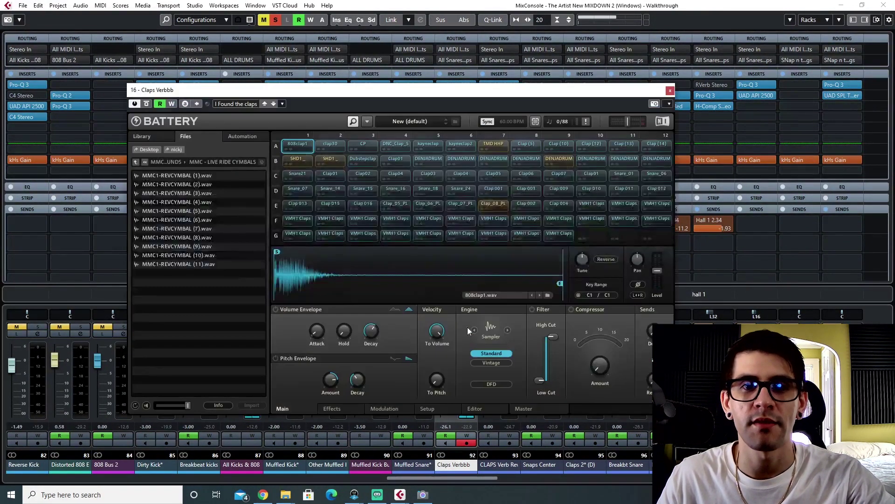
pyautogui.click(669, 91)
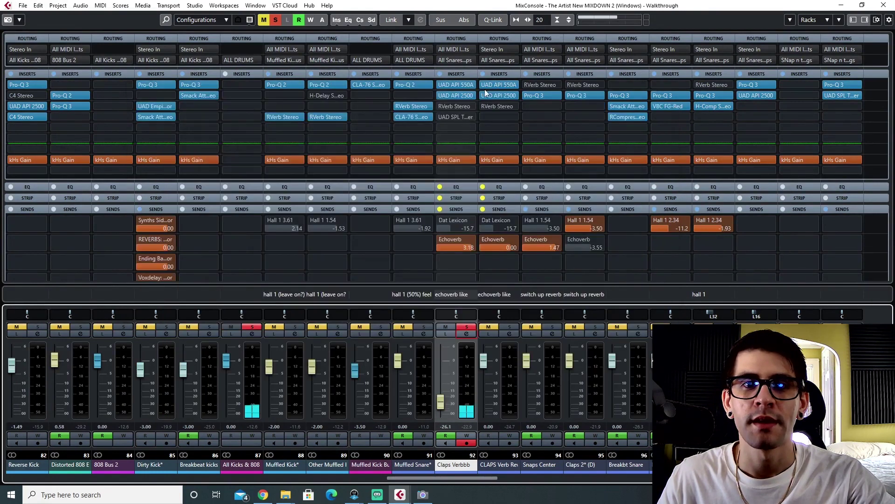
pyautogui.click(451, 84)
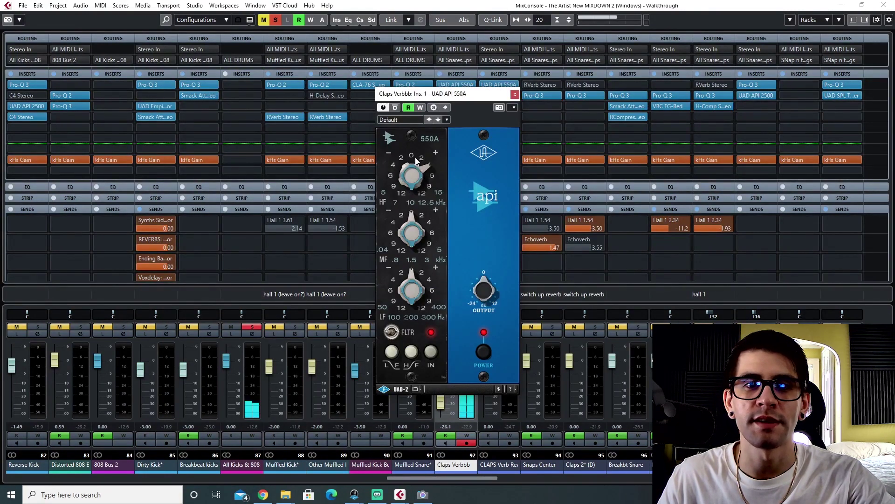
pyautogui.click(515, 94)
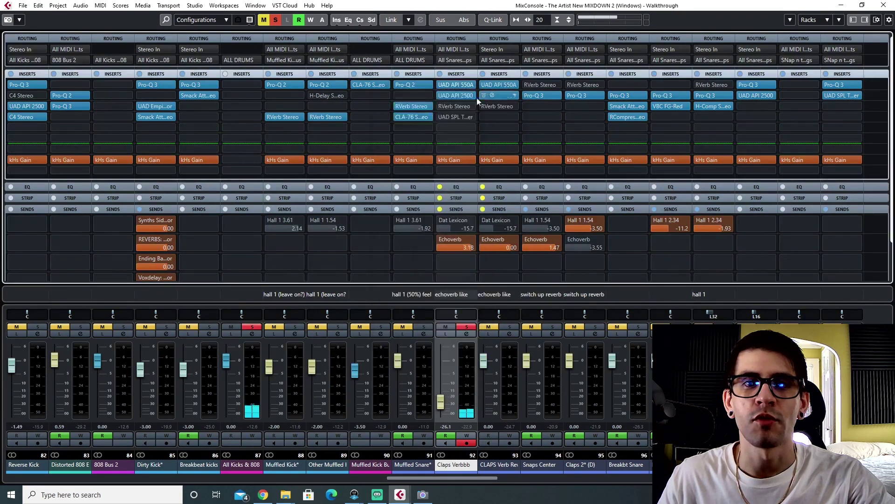
pyautogui.click(449, 94)
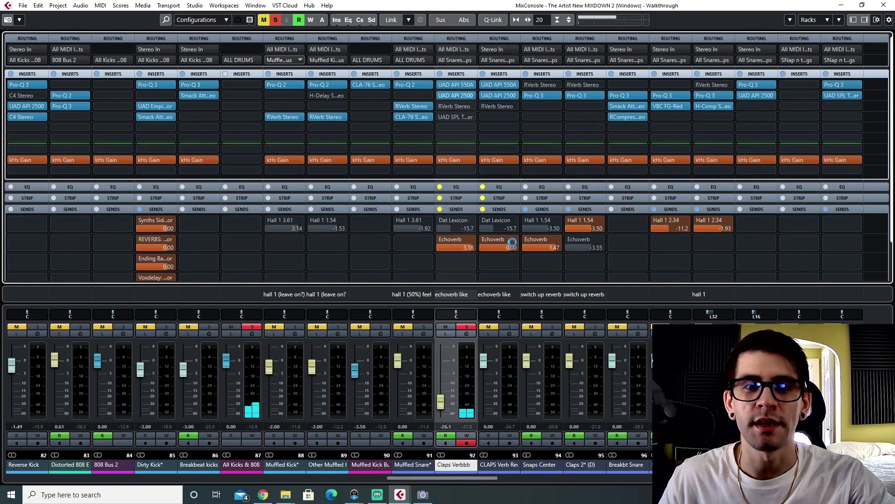
# - Open the Echoverb channel's RVerb Stereo insert and examine its EchoVerb reverb settings and second EQ band
pyautogui.moveTo(437, 476); pyautogui.dragTo(734, 476)
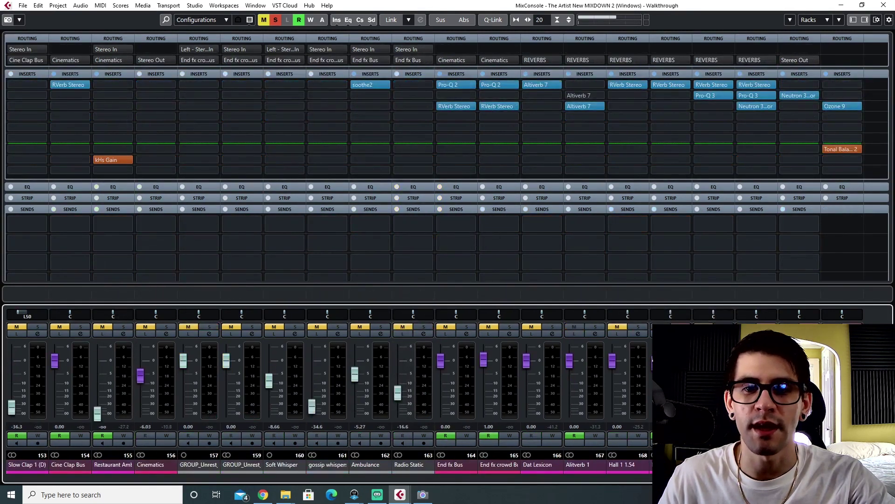
pyautogui.click(752, 85)
pyautogui.moveTo(473, 131); pyautogui.dragTo(441, 146)
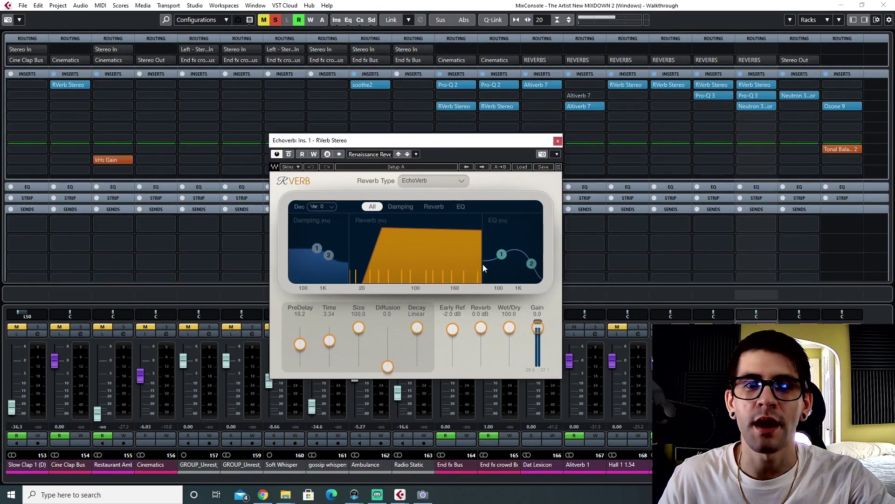
pyautogui.click(531, 263)
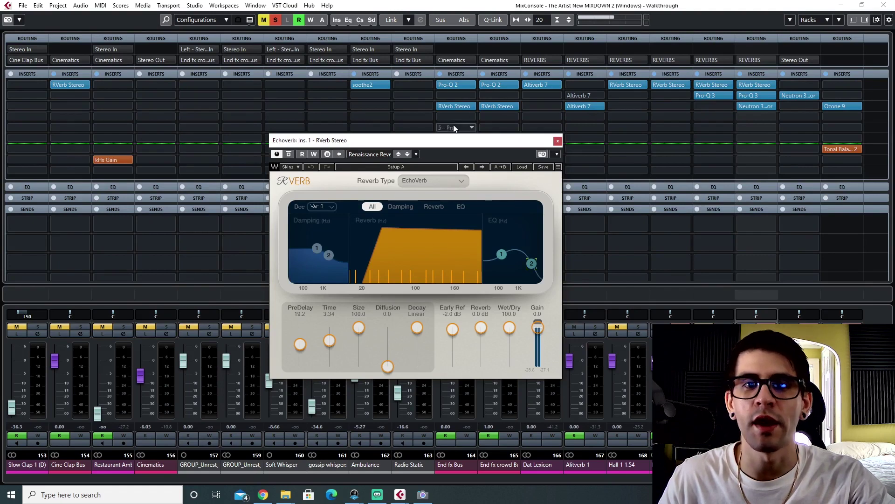
pyautogui.moveTo(409, 138)
pyautogui.mouseDown()
pyautogui.moveTo(387, 117)
pyautogui.moveTo(404, 121)
pyautogui.mouseUp()
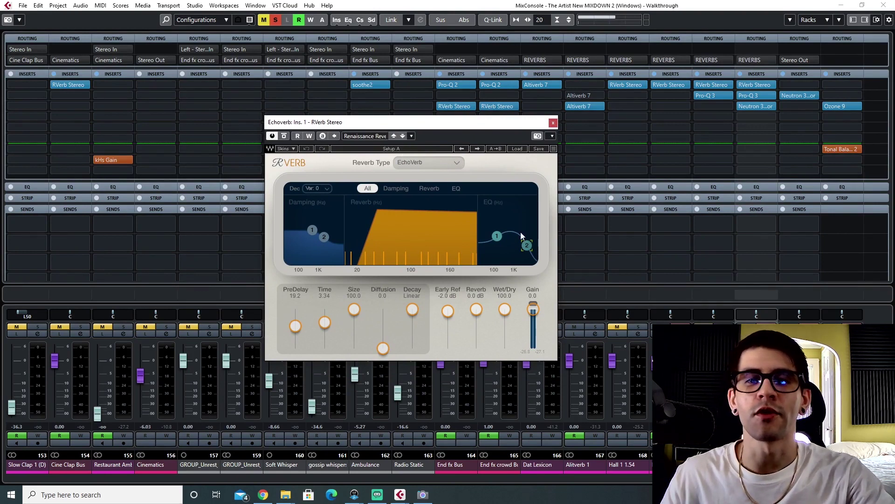
# - Examine the Echoverb channel's Pro-Q 3 and Neutron 3 Compressor, recheck its RVerb Stereo, and close the plug-in windows
pyautogui.click(750, 96)
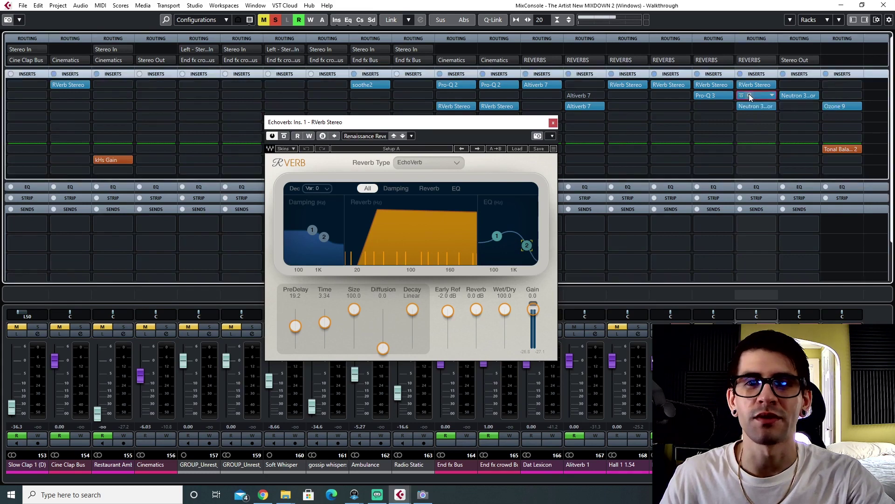
pyautogui.moveTo(376, 199); pyautogui.dragTo(452, 105)
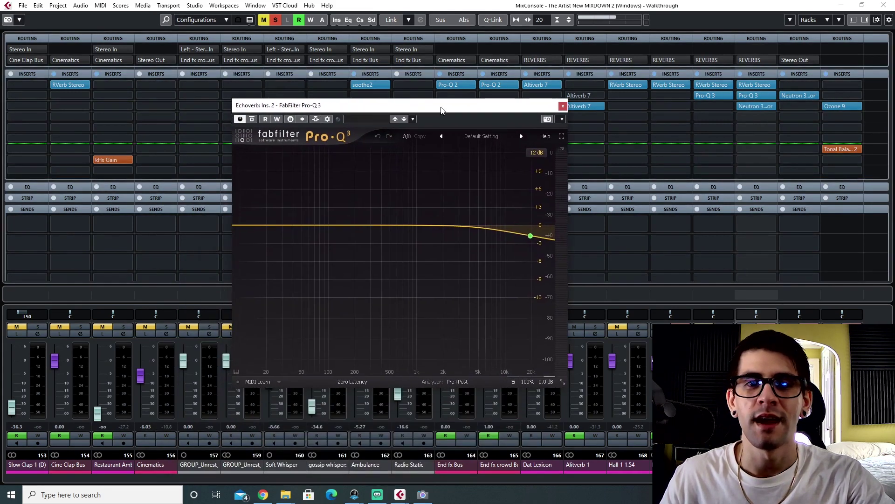
pyautogui.click(753, 106)
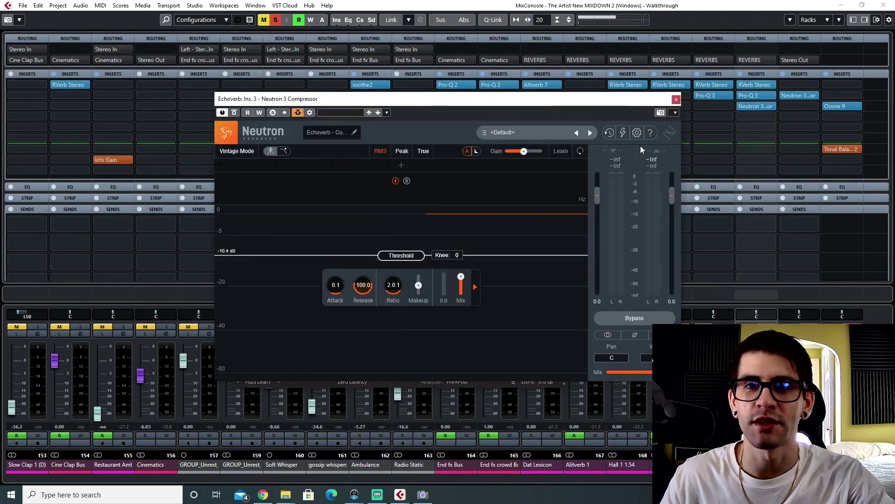
pyautogui.click(676, 99)
pyautogui.click(560, 107)
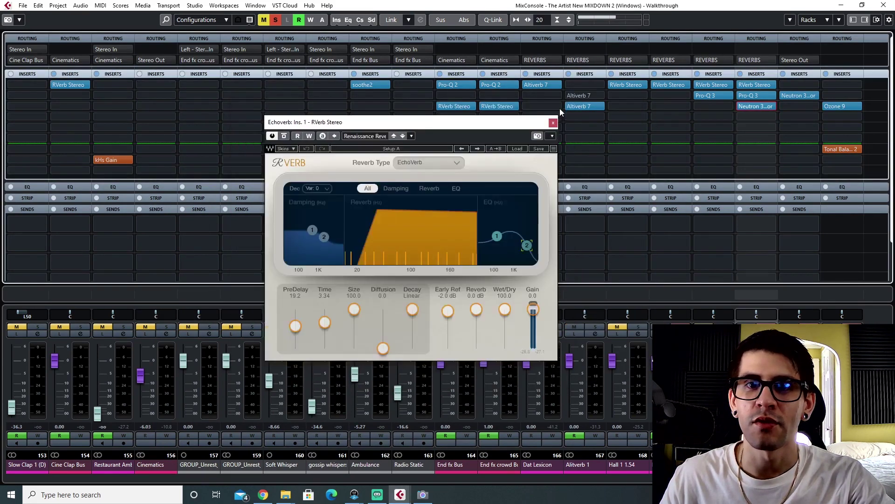
pyautogui.click(553, 123)
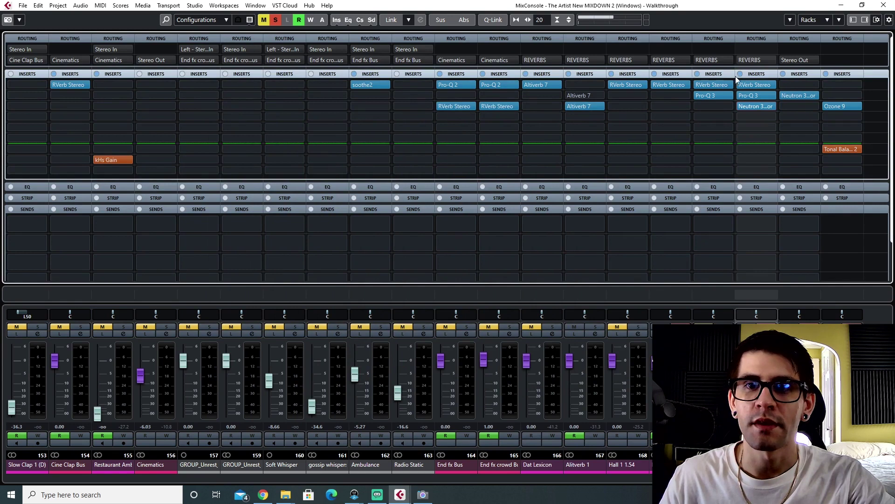
pyautogui.click(749, 86)
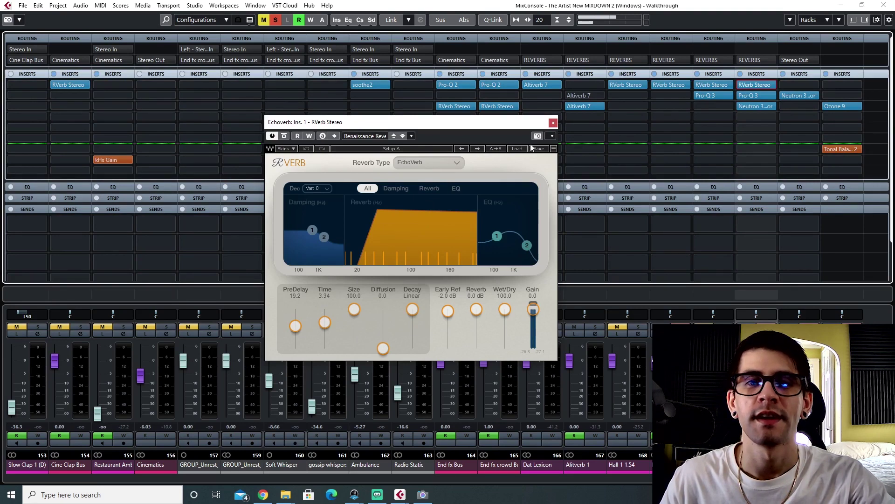
pyautogui.click(553, 124)
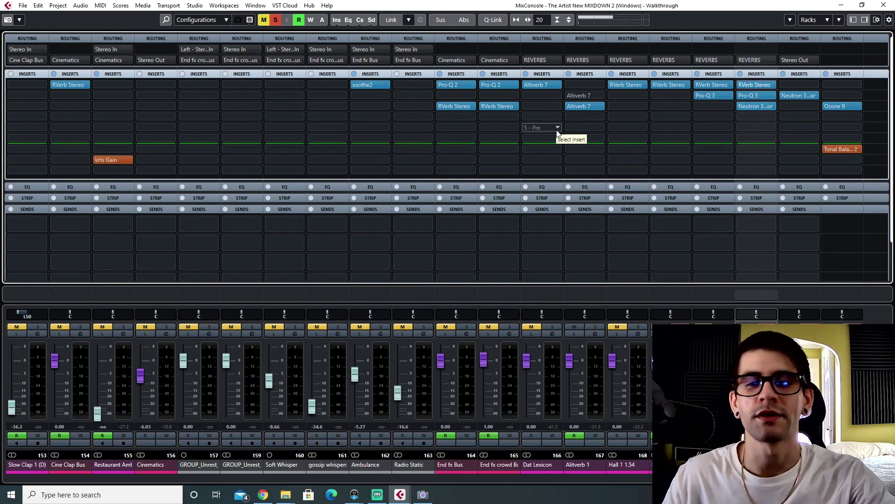
# - Return to the project arrangement, place the playback cursor at bar 47, and open the Cliks n claks track's Battery instrument
pyautogui.press('F3')
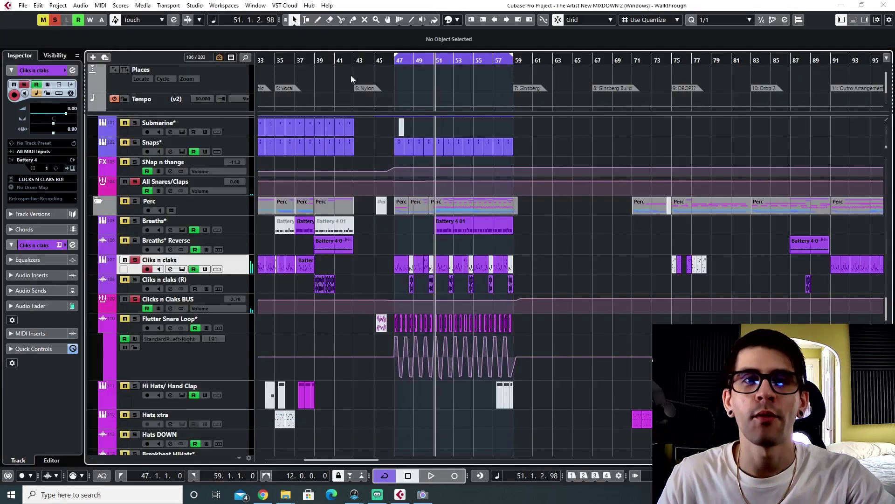
pyautogui.click(394, 63)
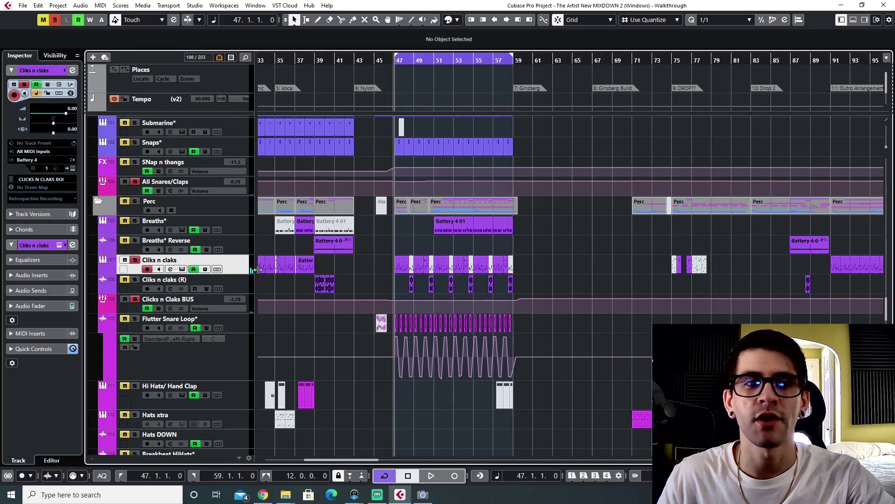
pyautogui.hscroll(3, 368, 302)
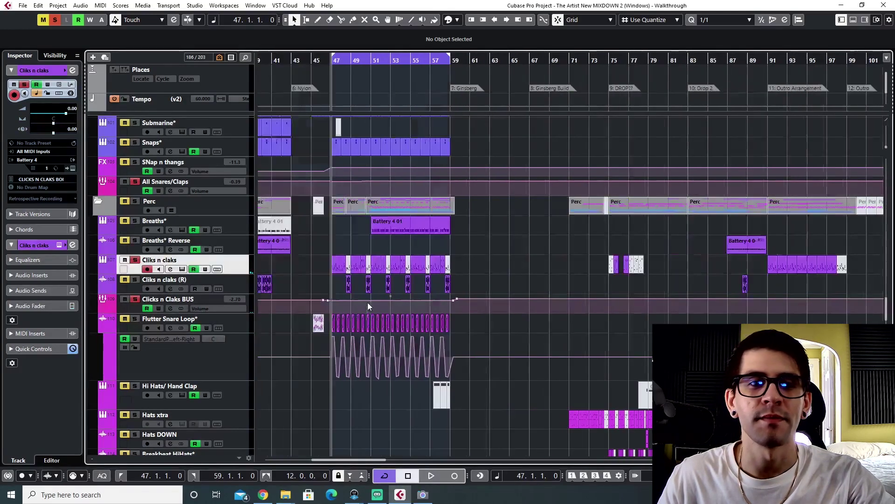
pyautogui.click(181, 268)
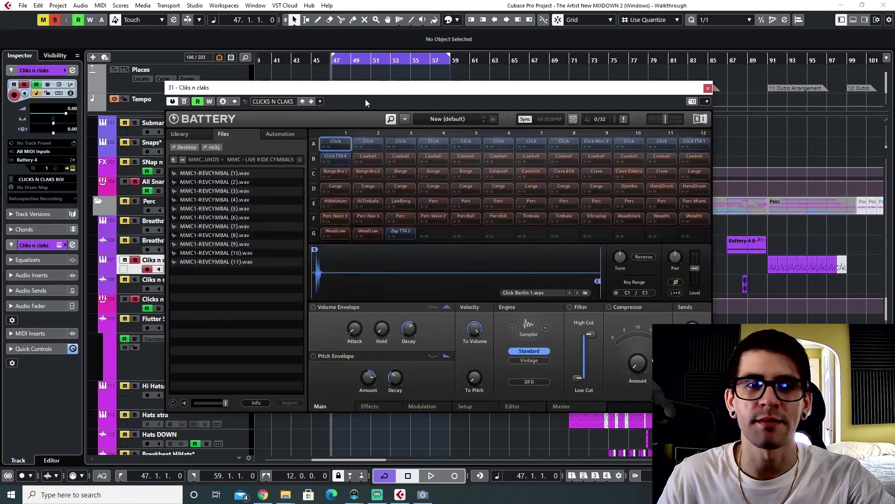
# - Audition the Cliks n claks part, close its Battery instrument, and examine the Clicks n Claks BUS Pro-Q 3 in the mixer
pyautogui.press('space')
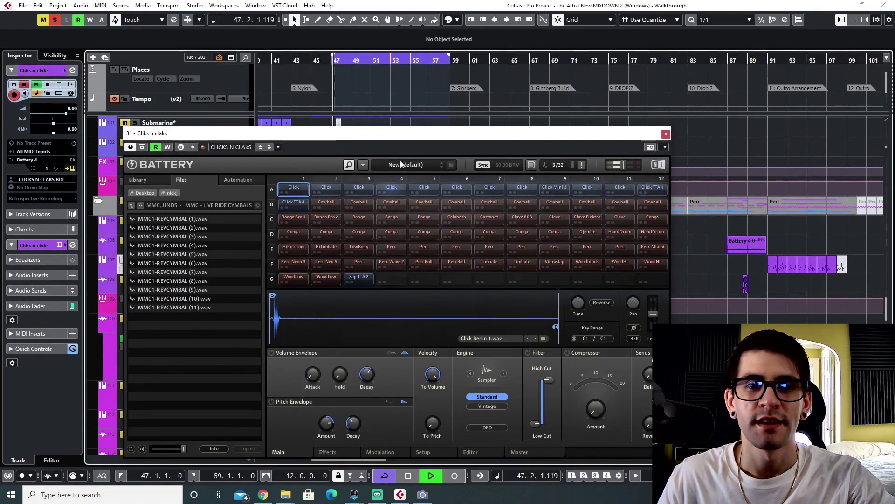
pyautogui.click(666, 132)
pyautogui.press('F3')
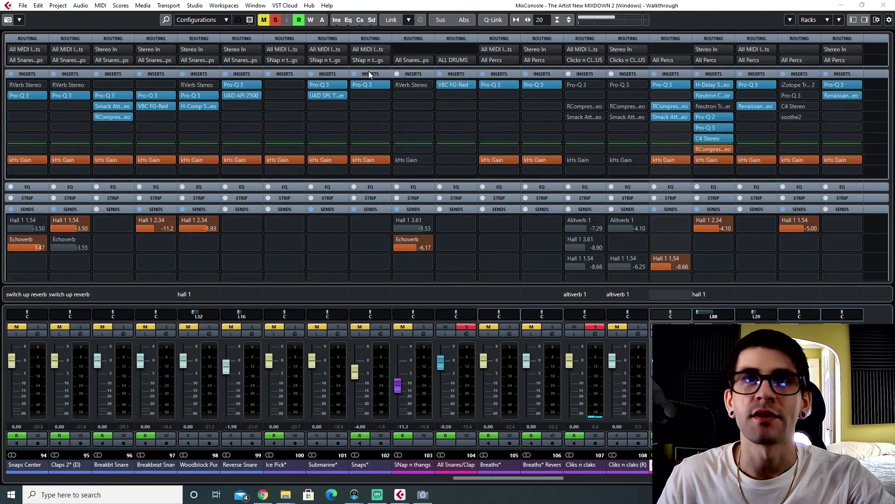
pyautogui.click(670, 85)
pyautogui.moveTo(159, 123); pyautogui.dragTo(429, 112)
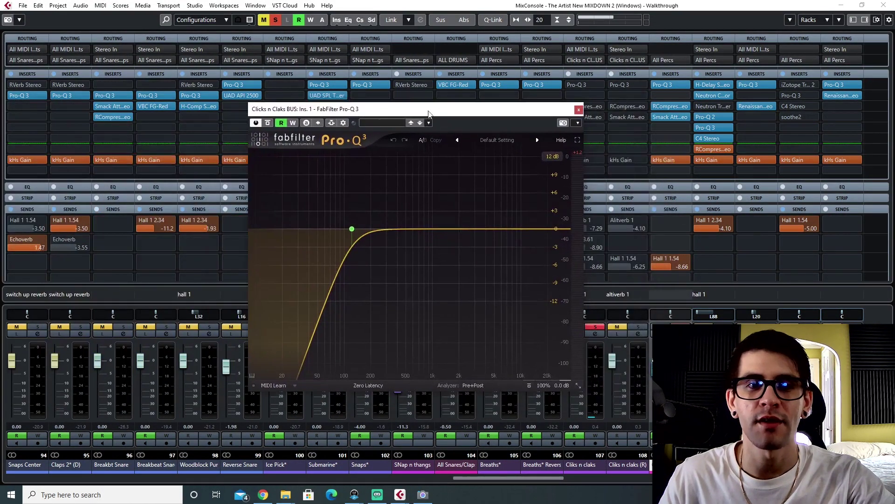
pyautogui.click(578, 110)
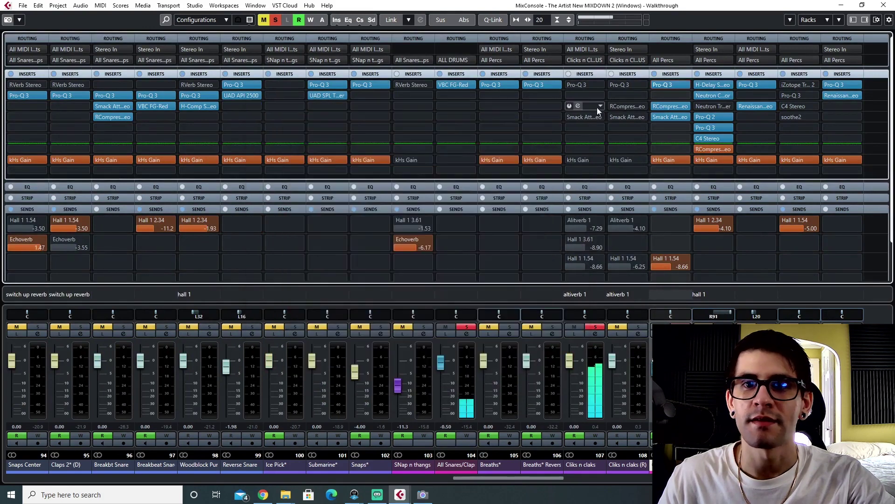
# - Examine the Clicks n Claks BUS RCompressor Stereo, open its Smack Attack Stereo, and leave only Smack Attack open
pyautogui.click(664, 106)
pyautogui.moveTo(451, 111); pyautogui.dragTo(397, 123)
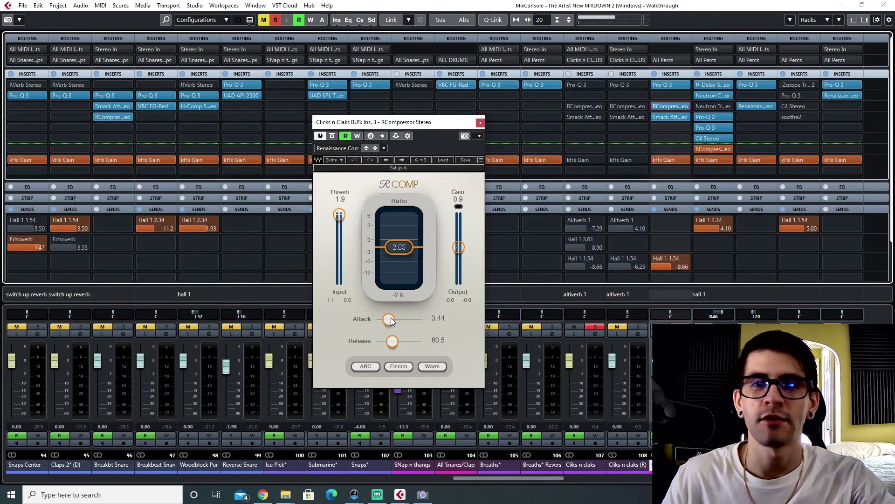
pyautogui.click(663, 117)
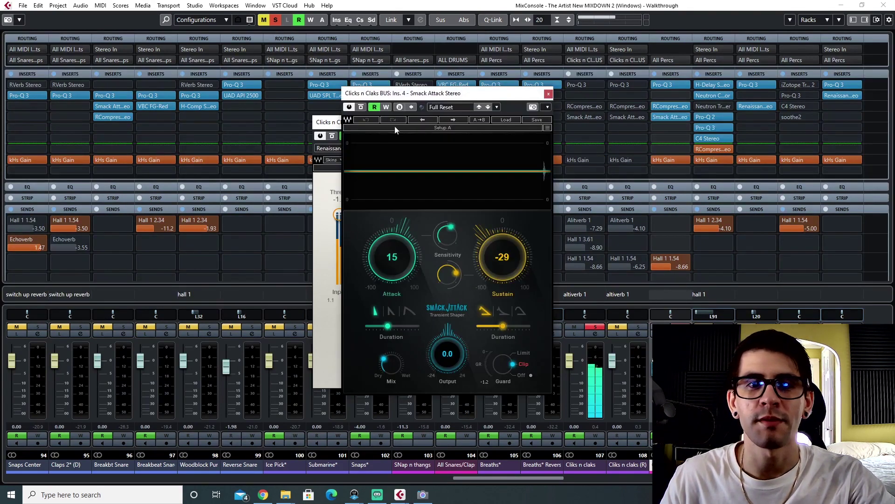
pyautogui.moveTo(394, 93); pyautogui.dragTo(342, 170)
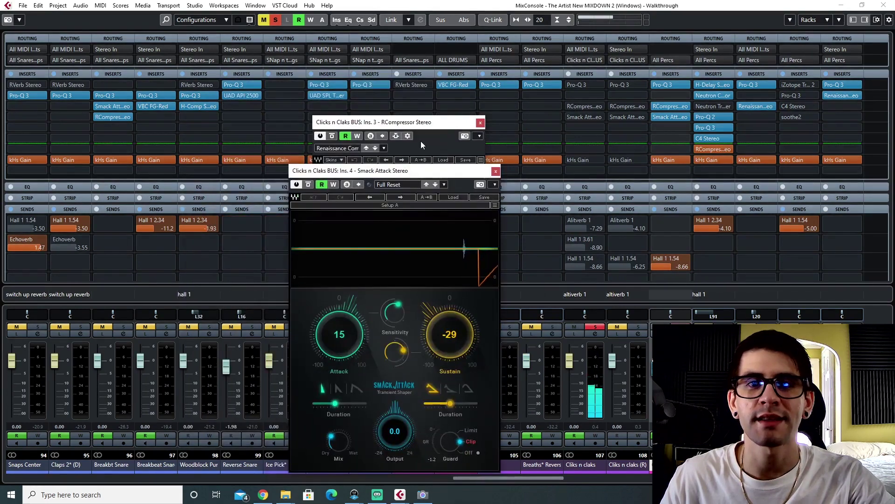
pyautogui.click(479, 122)
pyautogui.moveTo(407, 171); pyautogui.dragTo(389, 35)
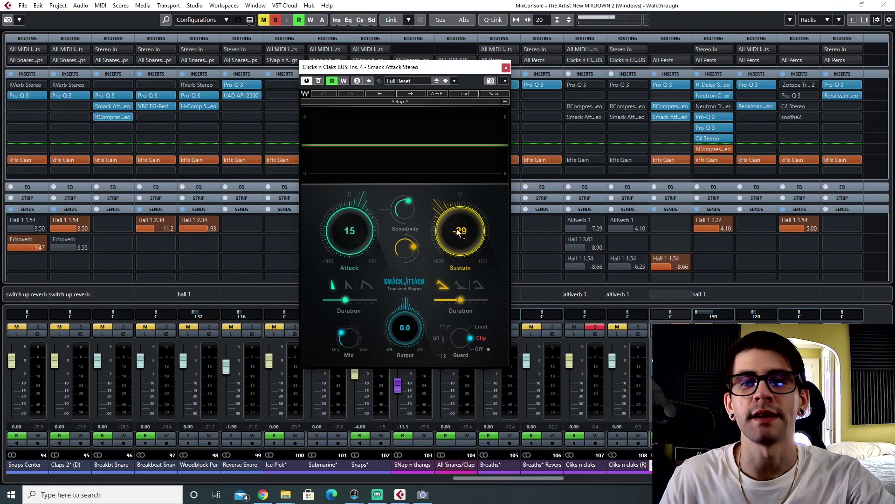
# - Compare playback of the Clicks n Claks BUS with Smack Attack active and bypassed, re-enable it, and close its window
pyautogui.press('space')
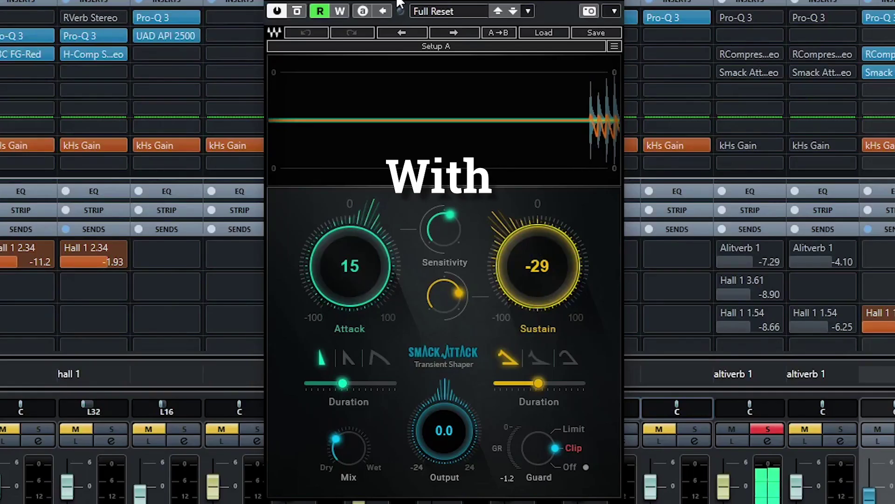
pyautogui.click(868, 72)
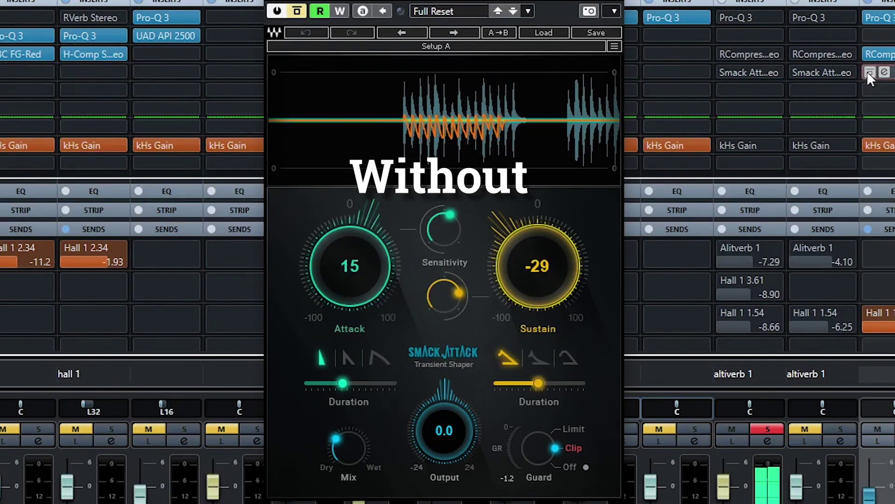
pyautogui.click(868, 72)
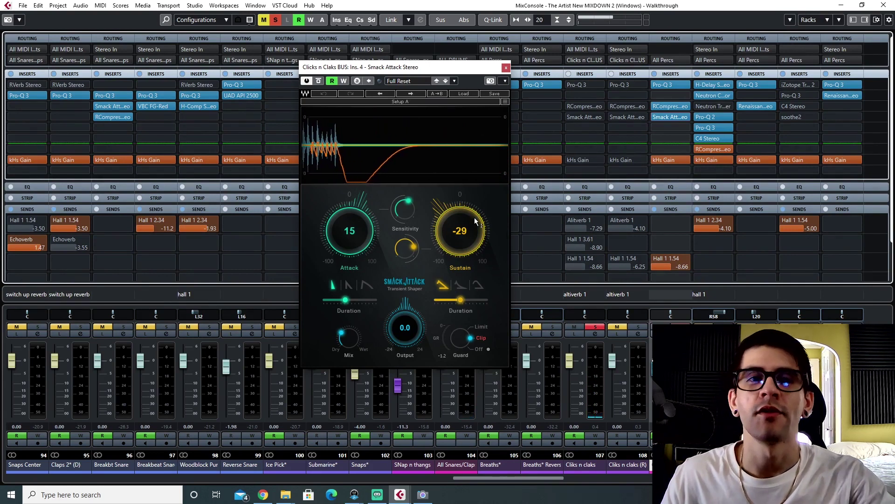
pyautogui.click(505, 69)
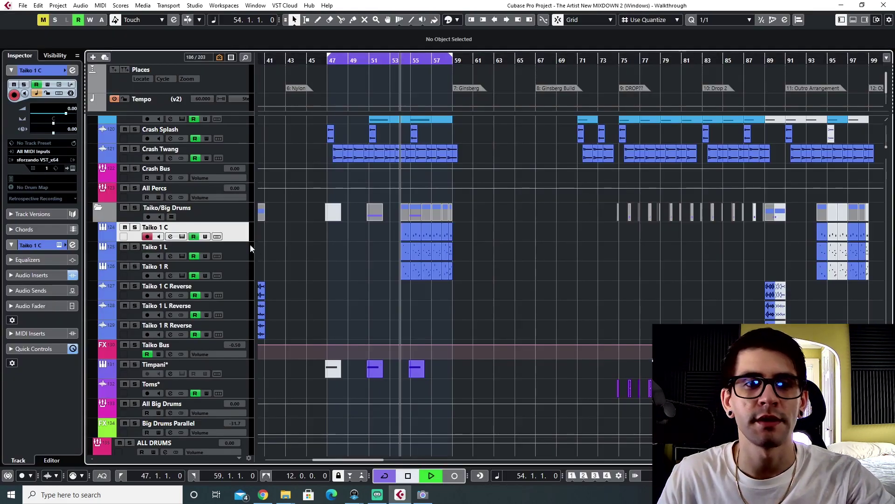
# - Solo the Taiko 1 C, Taiko 1 L and Taiko 1 R tracks and select the Taiko Bus channel in the mixer
pyautogui.click(134, 227)
pyautogui.click(135, 246)
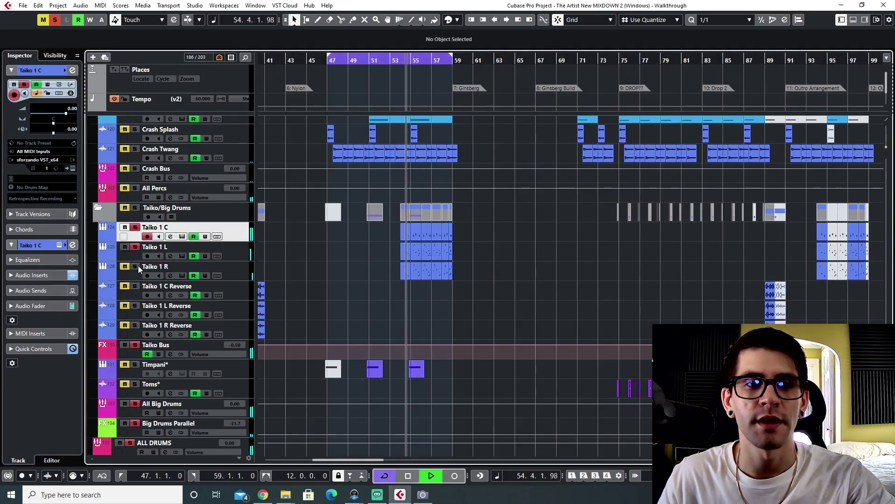
pyautogui.press('F3')
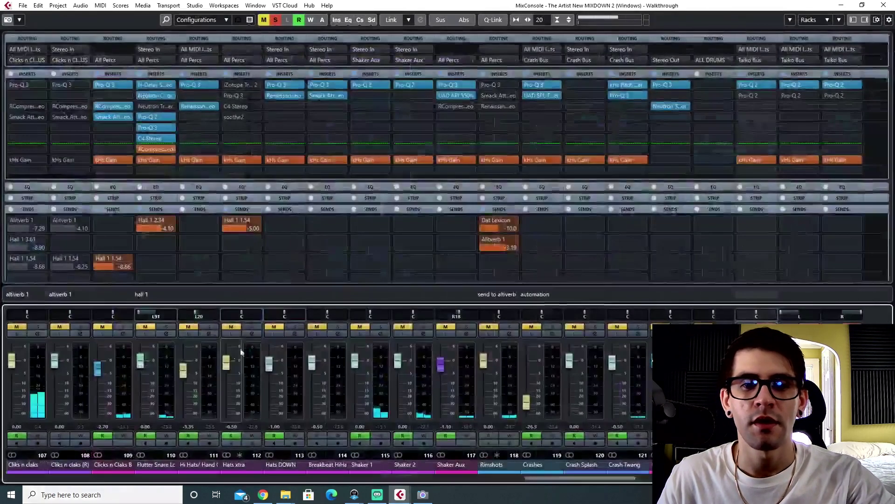
pyautogui.moveTo(614, 477); pyautogui.dragTo(698, 477)
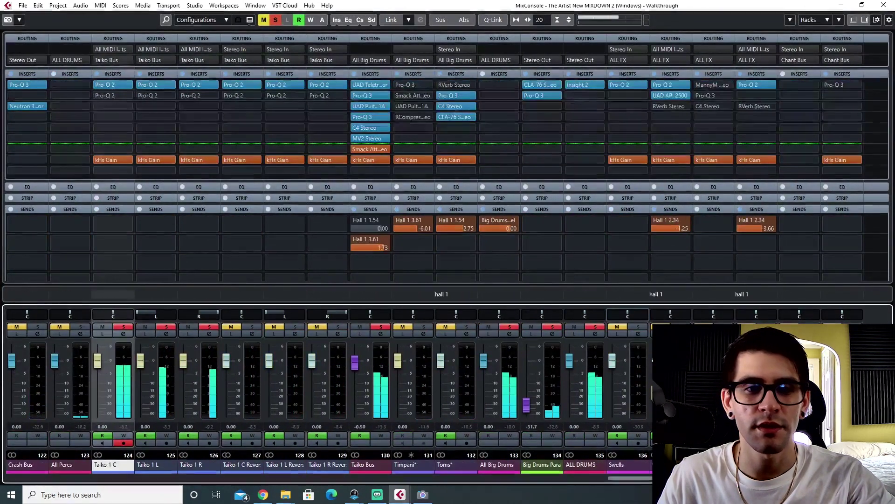
pyautogui.click(362, 464)
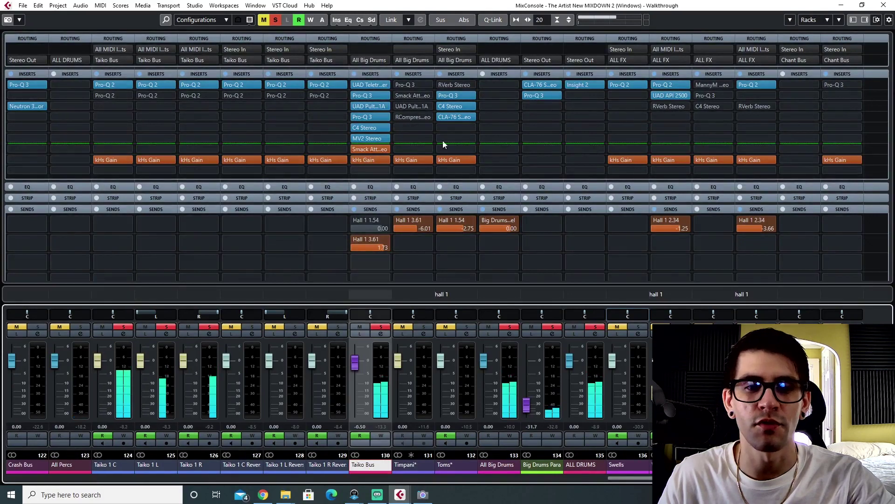
# - Open the Taiko Bus UAD Teletronix LA-2A Silver insert and examine its leveling settings over the mixer
pyautogui.click(363, 85)
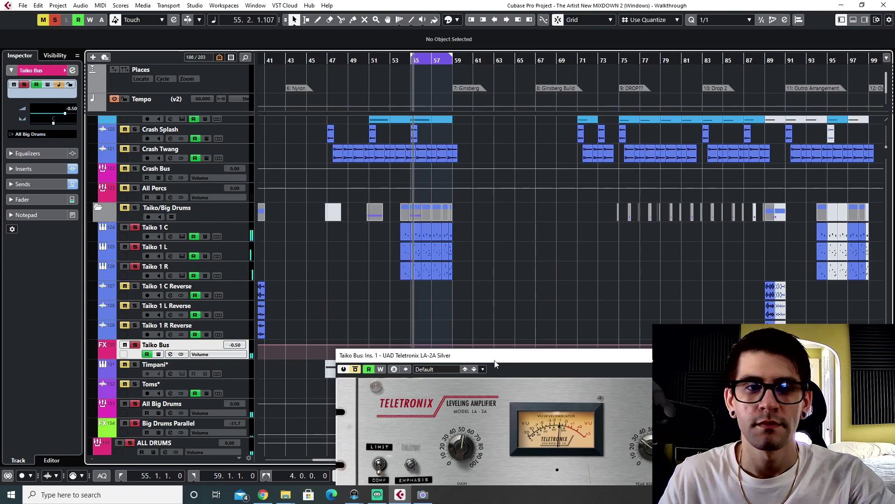
pyautogui.moveTo(474, 370); pyautogui.dragTo(361, 140)
pyautogui.press('F3')
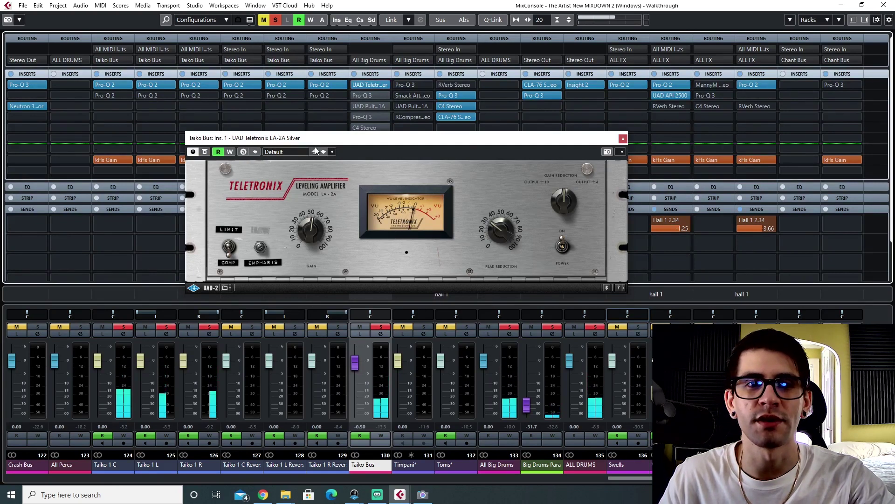
# - Examine the Taiko Bus's first Pro-Q 3, checking its low boost band and low-cut band, and close it
pyautogui.click(364, 95)
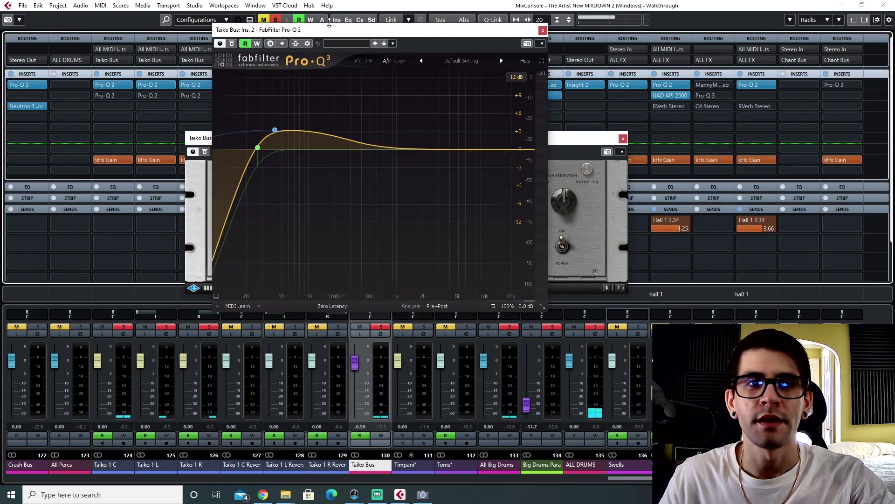
pyautogui.moveTo(330, 31); pyautogui.dragTo(328, 187)
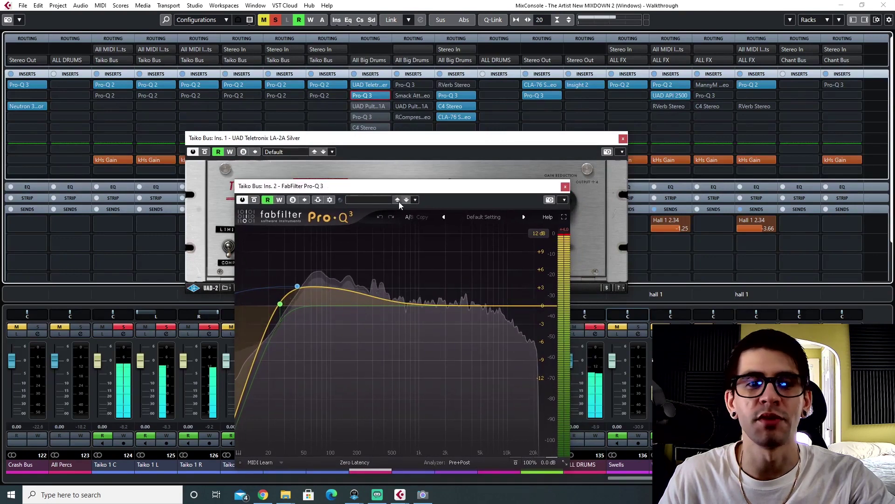
pyautogui.moveTo(301, 286)
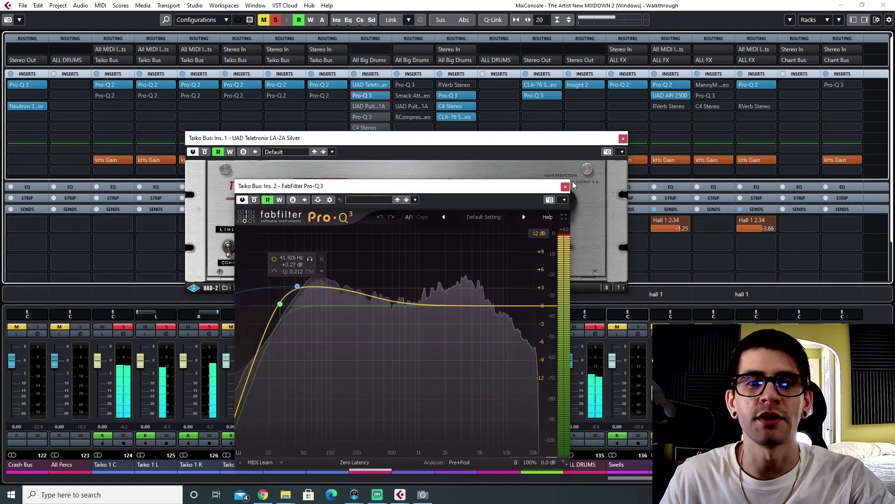
pyautogui.moveTo(281, 304)
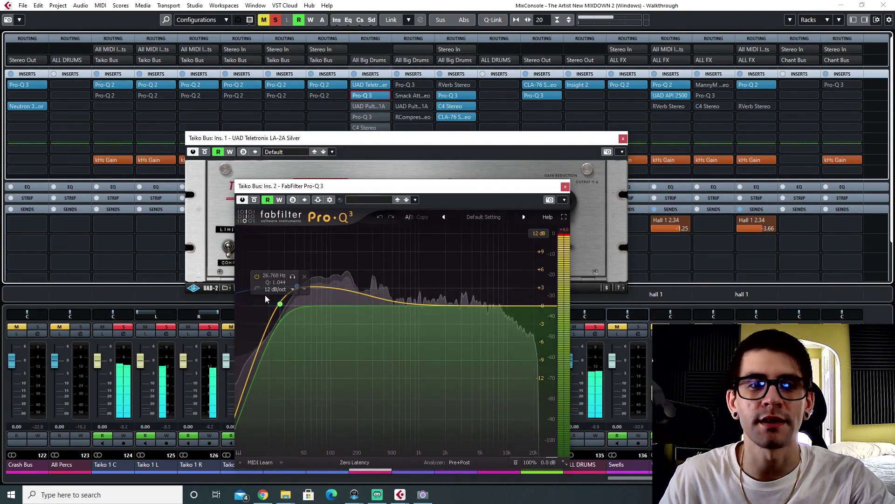
pyautogui.click(565, 187)
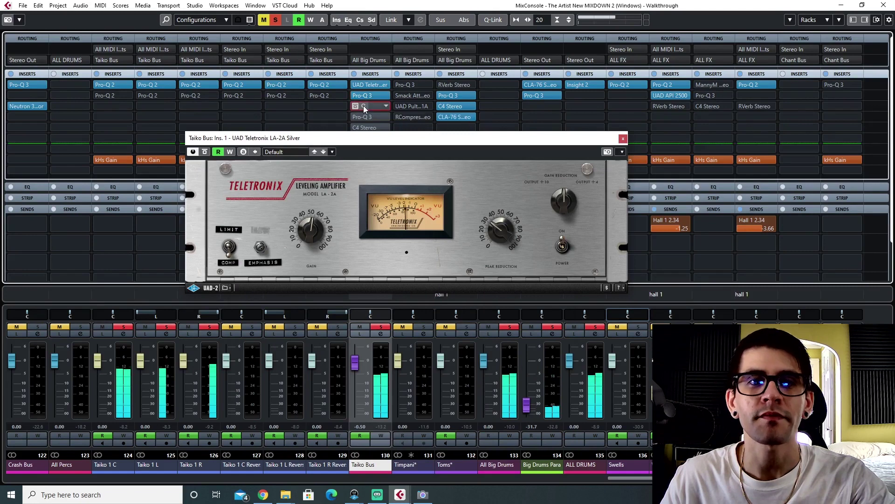
# - Open and re-enable the Taiko Bus UAD Pultec EQP-1A insert, then close the LA-2A and Pultec windows
pyautogui.click(363, 106)
pyautogui.click(358, 107)
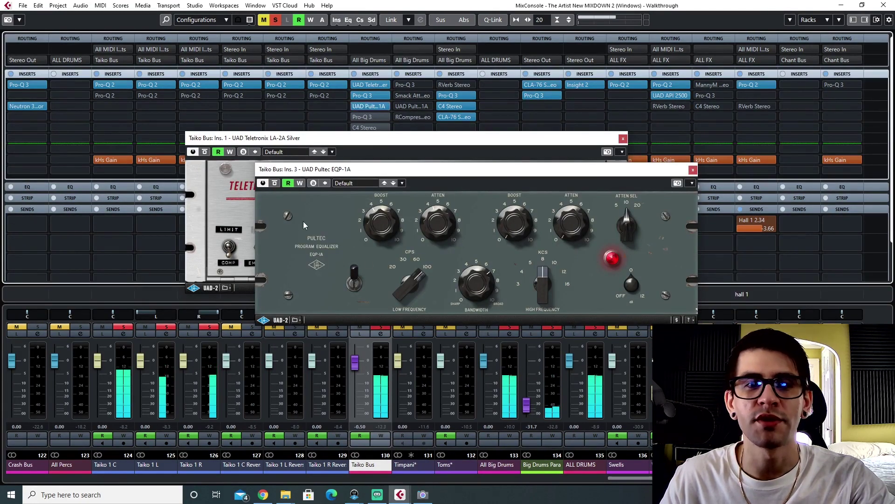
pyautogui.click(623, 139)
pyautogui.moveTo(380, 174); pyautogui.dragTo(328, 181)
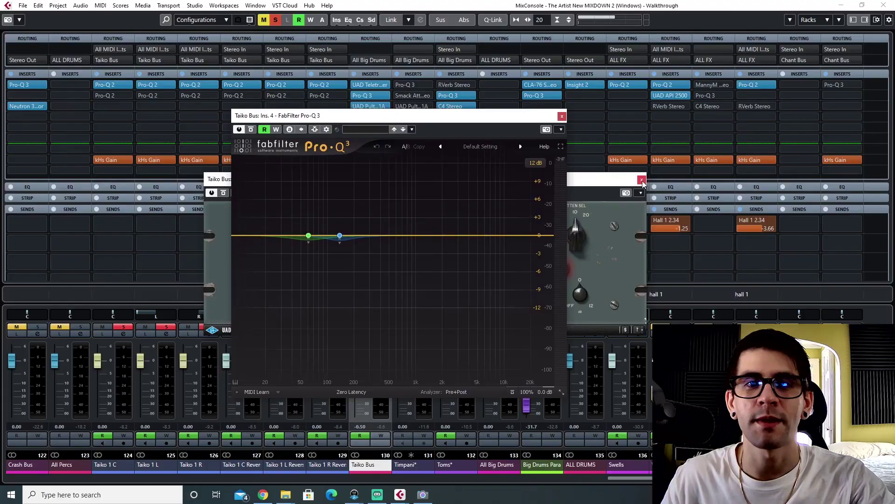
pyautogui.click(641, 180)
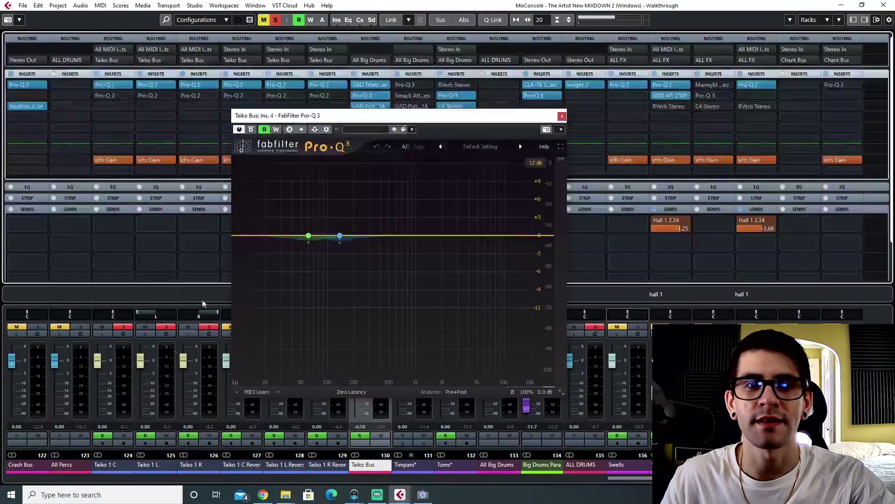
# - Audition the Taiko Bus's second Pro-Q 3, close it, and open the C4 Stereo insert to examine its multiband settings
pyautogui.press('space')
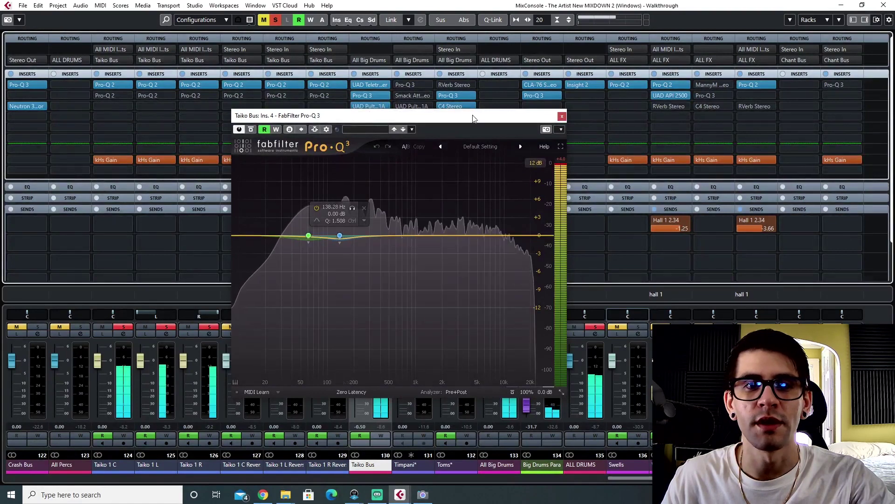
pyautogui.click(562, 116)
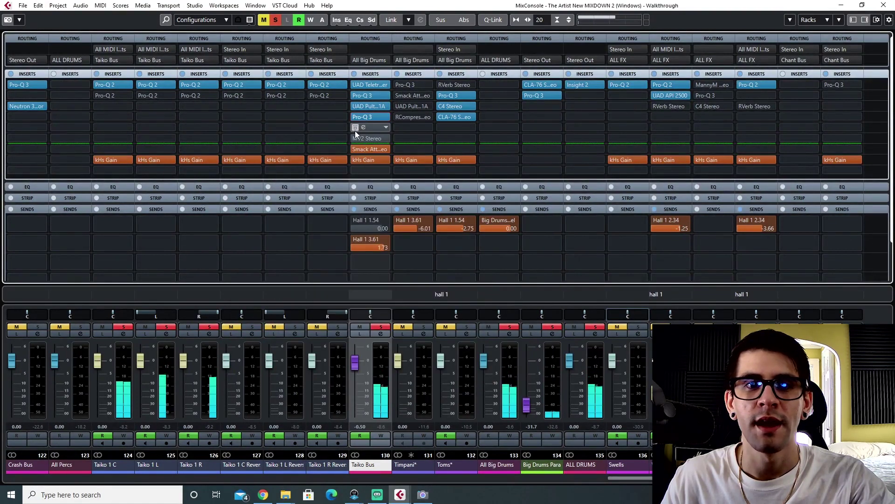
pyautogui.click(362, 128)
pyautogui.moveTo(351, 105); pyautogui.dragTo(433, 196)
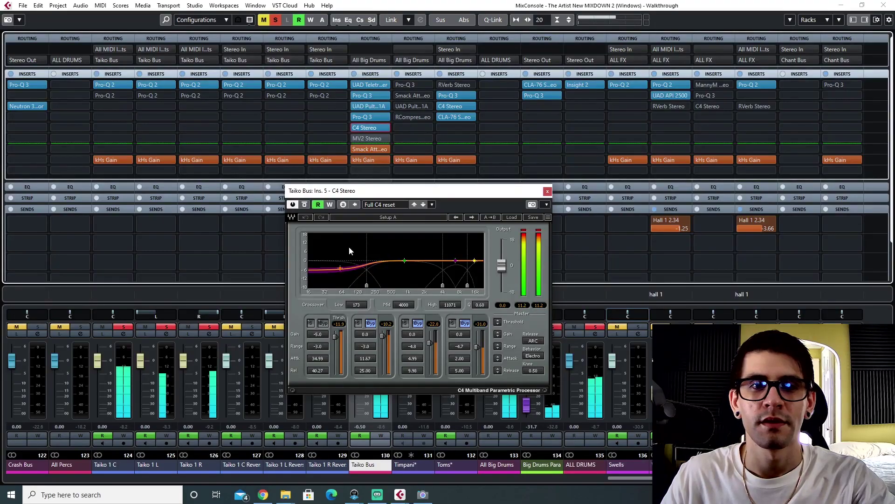
# - Open and re-enable the Taiko Bus MV2 Stereo insert, examine its levels, and close the C4 and MV2 windows
pyautogui.click(364, 138)
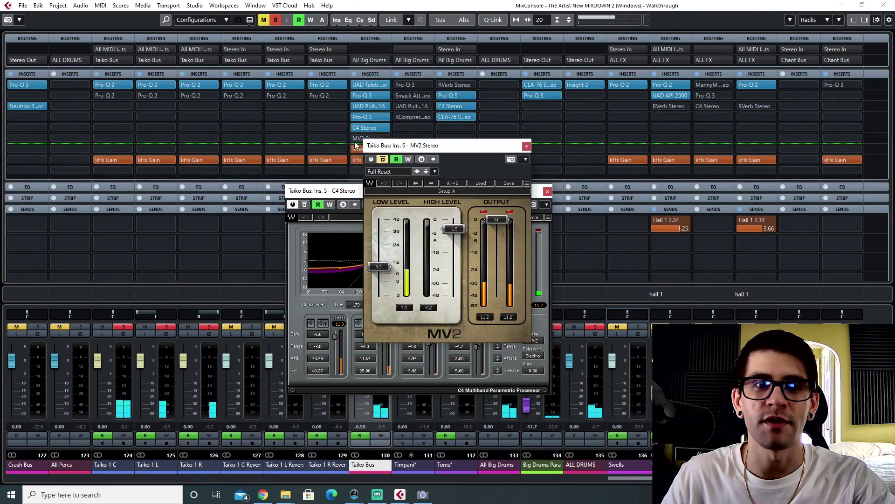
pyautogui.click(355, 141)
pyautogui.moveTo(426, 146); pyautogui.dragTo(348, 140)
pyautogui.click(548, 192)
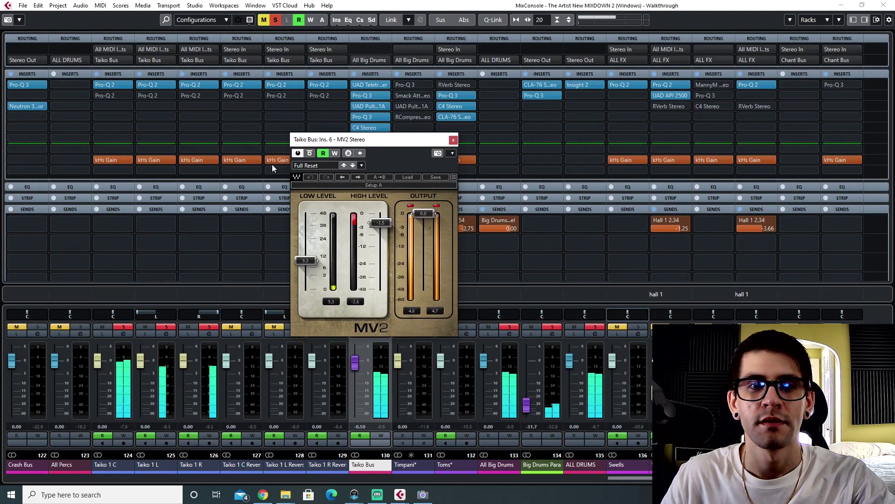
pyautogui.moveTo(355, 140); pyautogui.dragTo(365, 159)
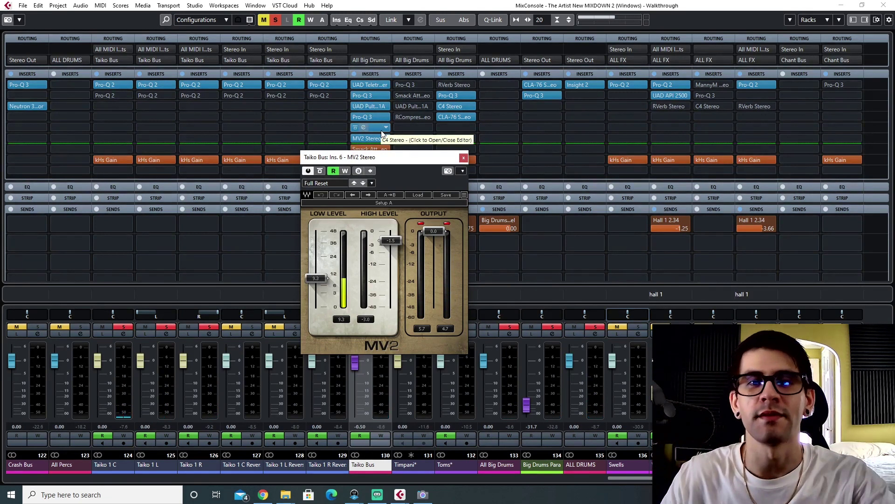
pyautogui.click(463, 158)
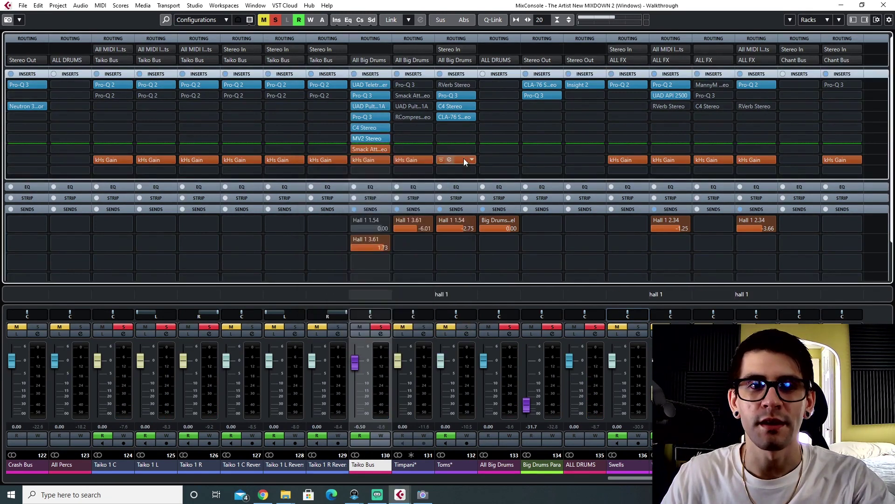
# - Open the Taiko Bus Smack Attack insert, audition it bypassed and re-enabled while examining its attack and sustain settings, and close it
pyautogui.click(364, 148)
pyautogui.moveTo(434, 94); pyautogui.dragTo(550, 77)
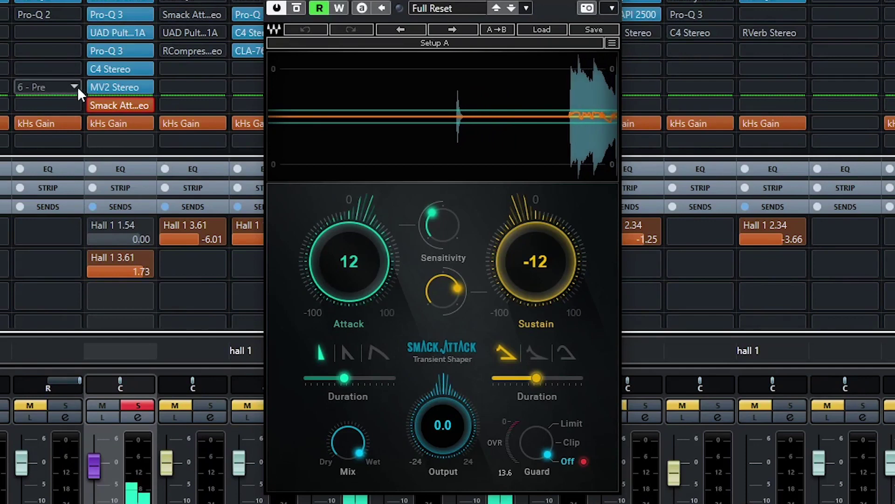
pyautogui.click(94, 105)
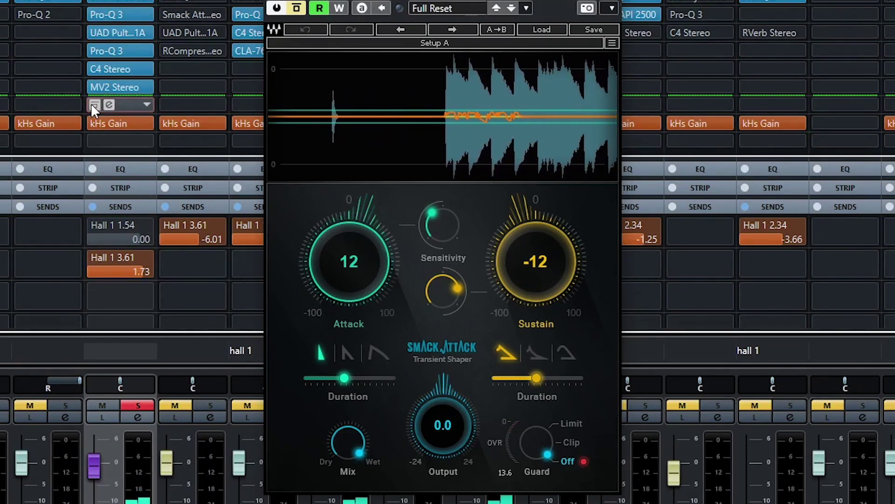
pyautogui.click(94, 87)
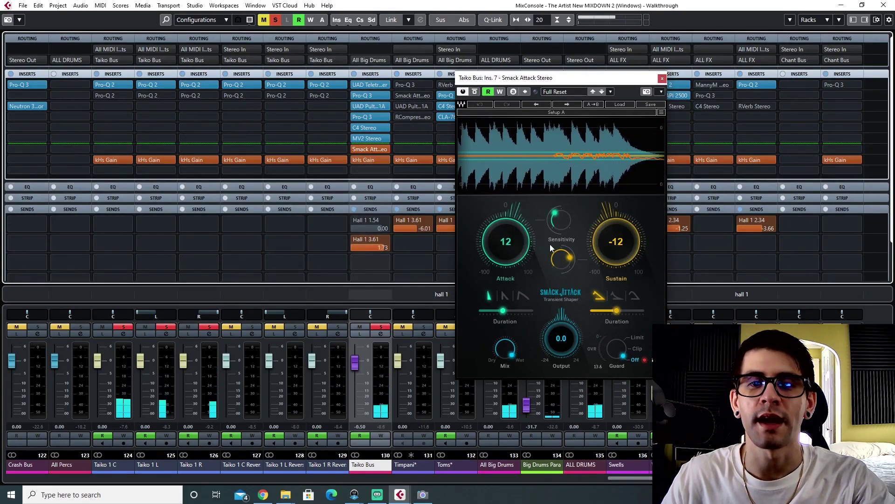
pyautogui.click(662, 79)
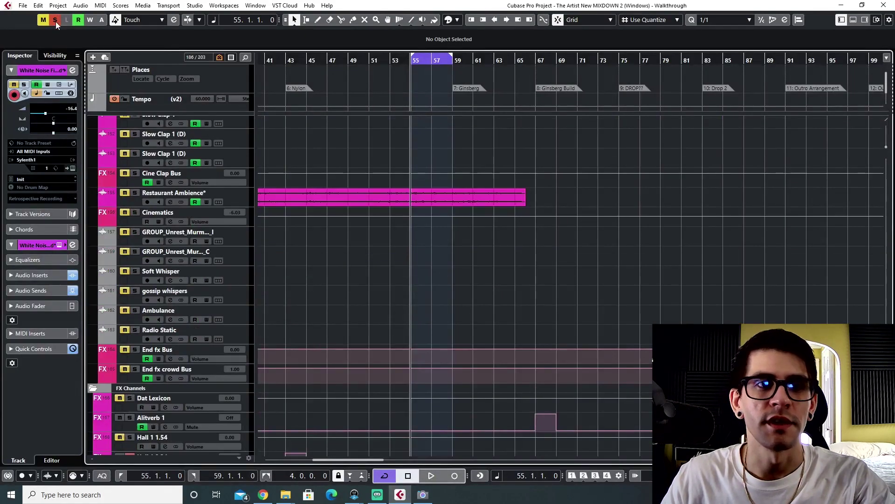
# - Clear all solos and play the full mix from bar 55 while looking through the kick, snare, and percussion tracks
pyautogui.click(56, 24)
pyautogui.scroll(20, 326, 263)
pyautogui.press('space')
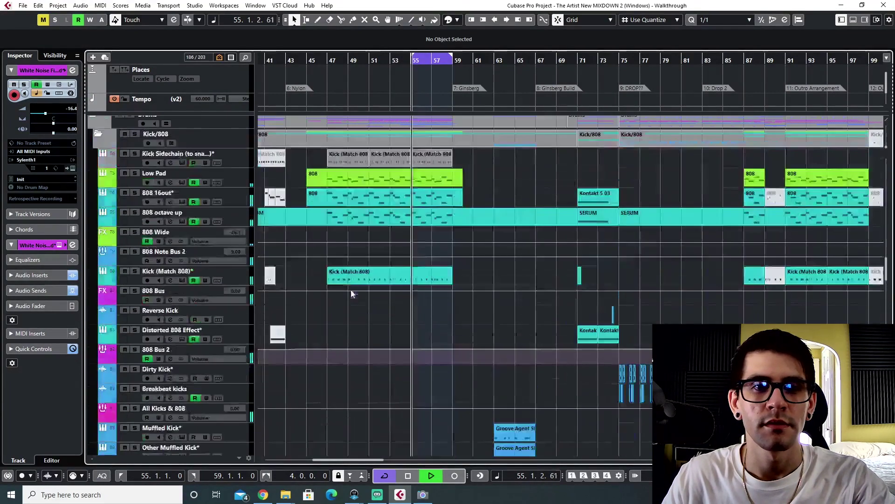
pyautogui.scroll(-15, 329, 308)
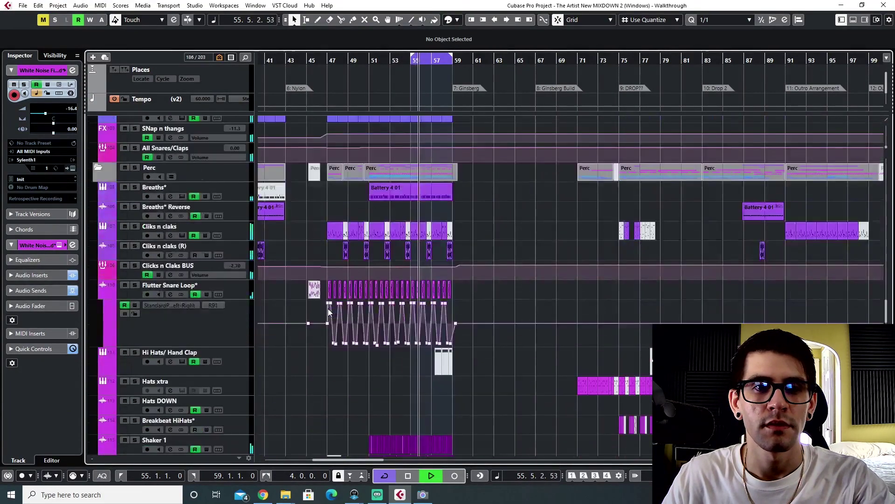
pyautogui.scroll(15, 329, 308)
pyautogui.click(183, 255)
pyautogui.press('space')
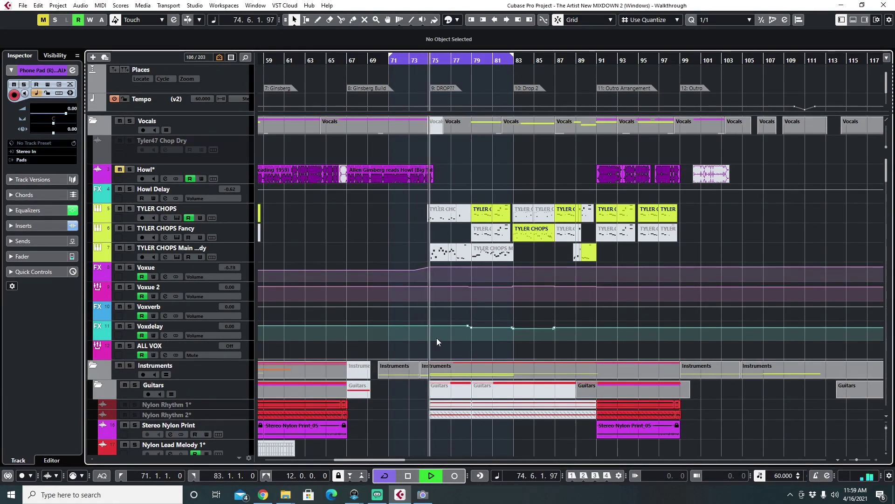
# - Examine the synth and drum channels in the MixConsole while the section from bar 71 plays, and stop playback back in the project window
pyautogui.scroll(-10, 437, 337)
pyautogui.press('F3')
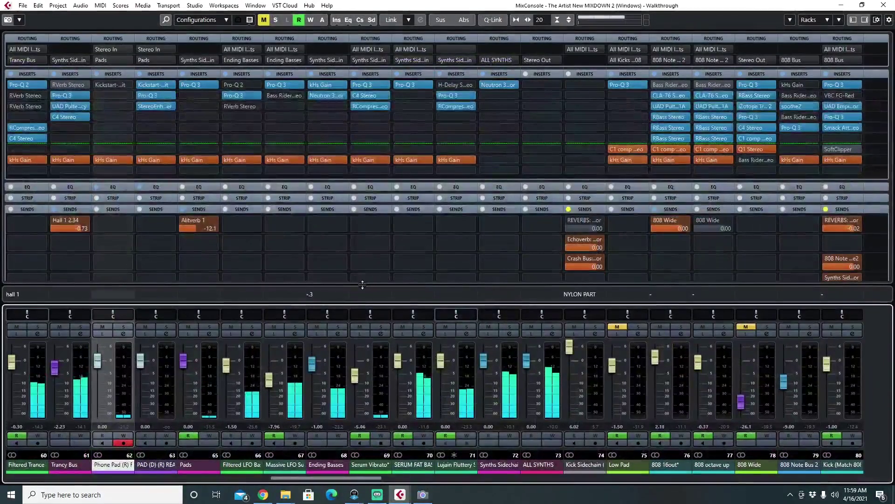
pyautogui.moveTo(369, 270)
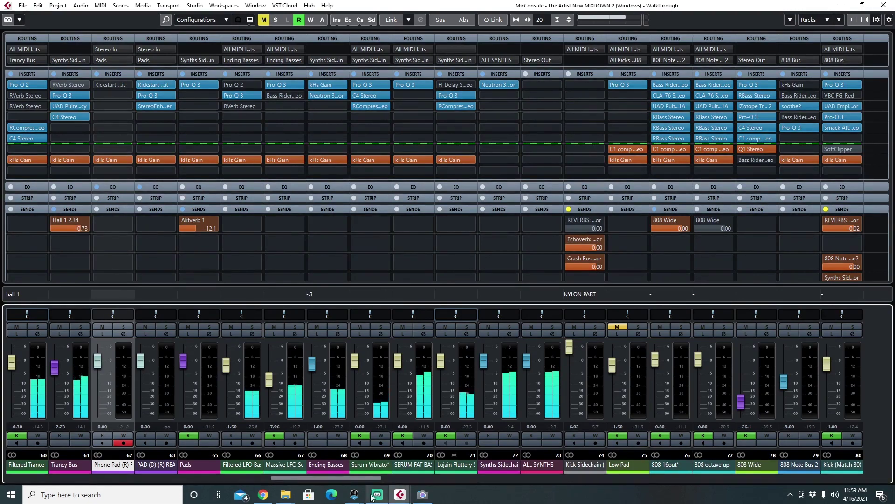
pyautogui.moveTo(338, 478); pyautogui.dragTo(643, 484)
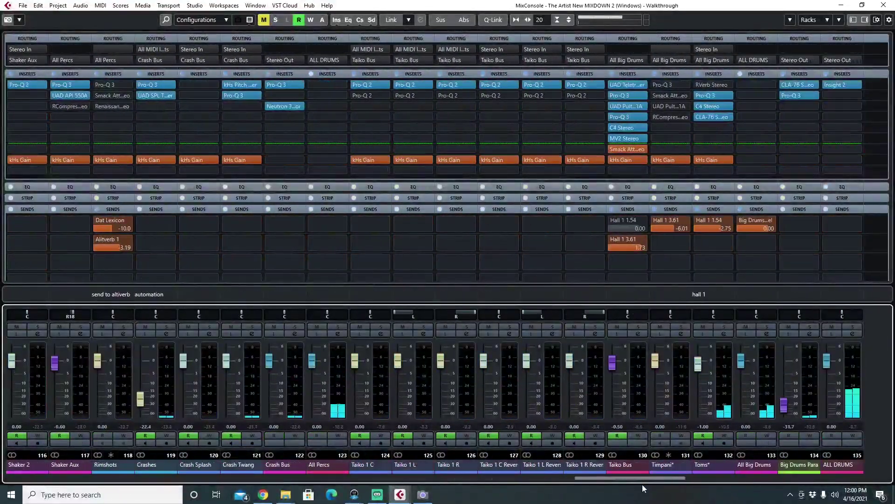
pyautogui.press('F3')
pyautogui.press('space')
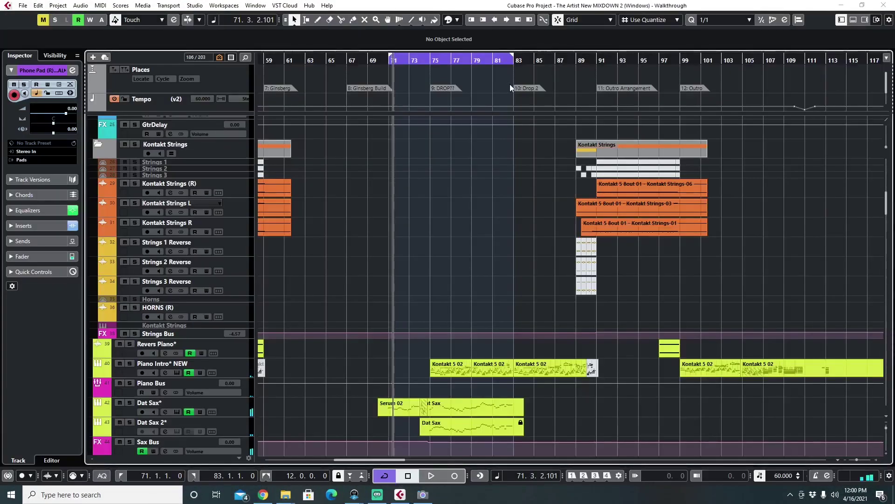
# - Place the playhead at bar 75 on the DROP!? marker and examine the vocal, synth, kick, and percussion tracks there
pyautogui.moveTo(430, 62); pyautogui.dragTo(429, 56)
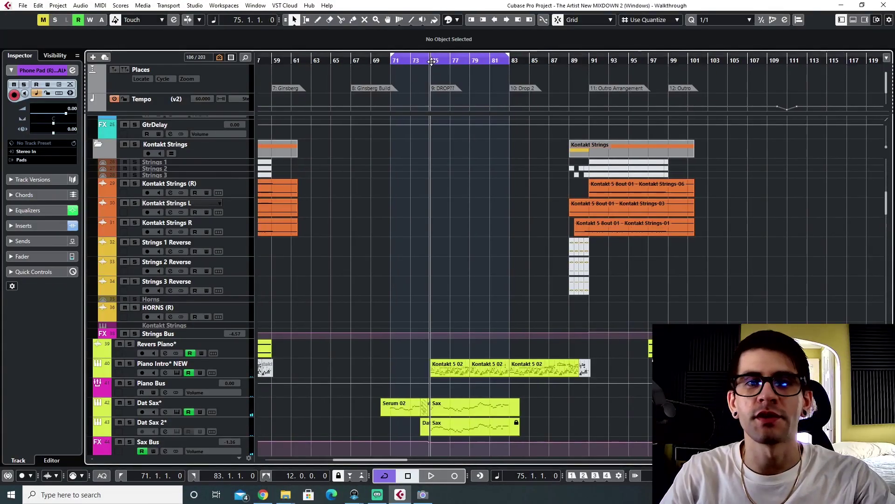
pyautogui.scroll(10, 448, 300)
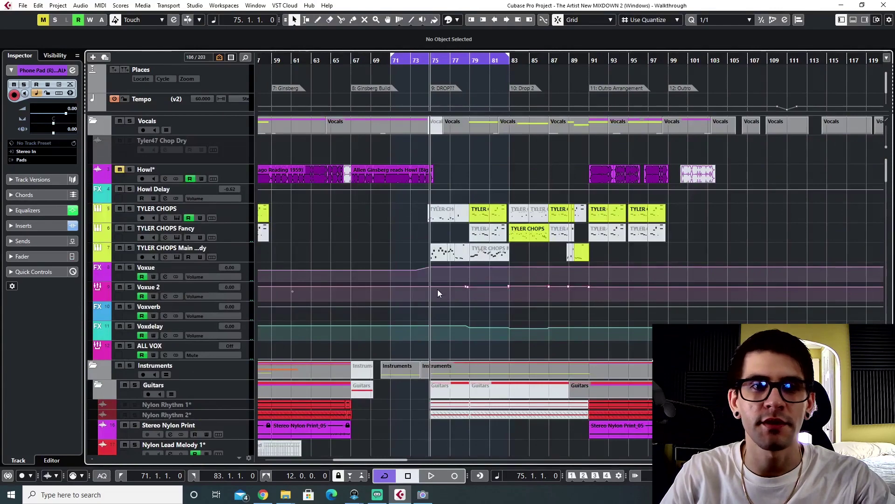
pyautogui.scroll(-7, 436, 288)
pyautogui.scroll(-15, 434, 289)
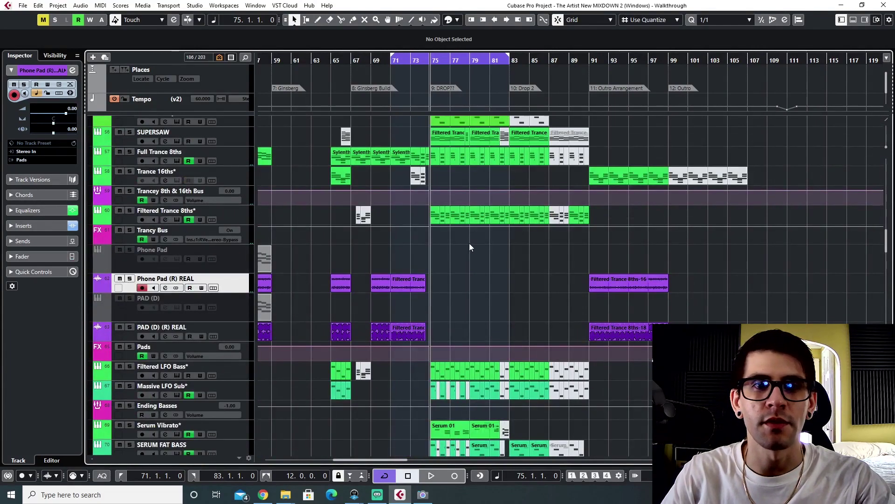
pyautogui.scroll(-5, 447, 327)
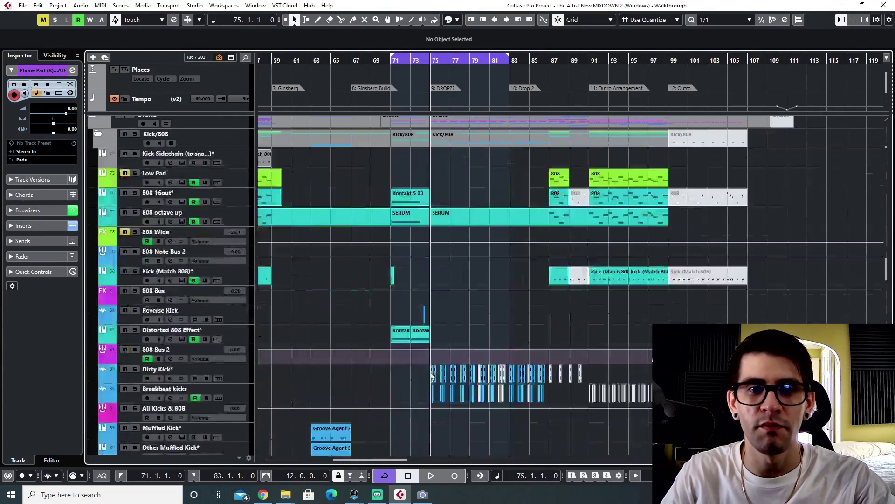
pyautogui.scroll(-12, 431, 373)
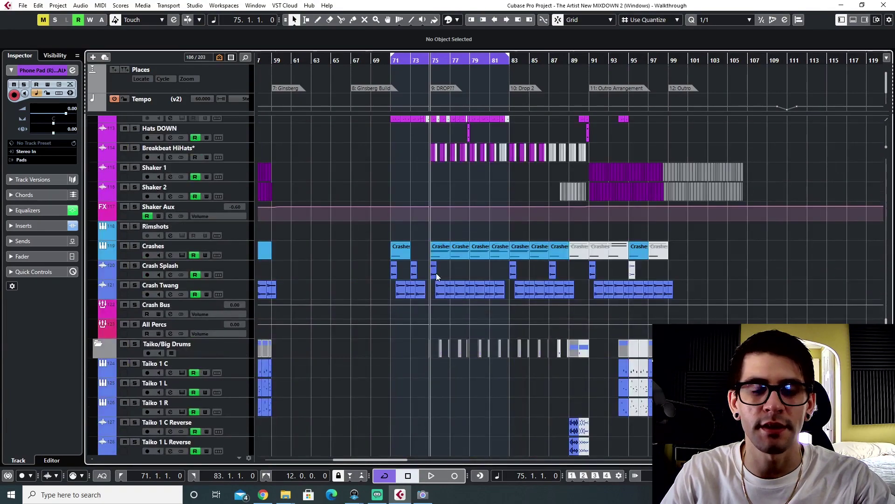
pyautogui.scroll(20, 438, 308)
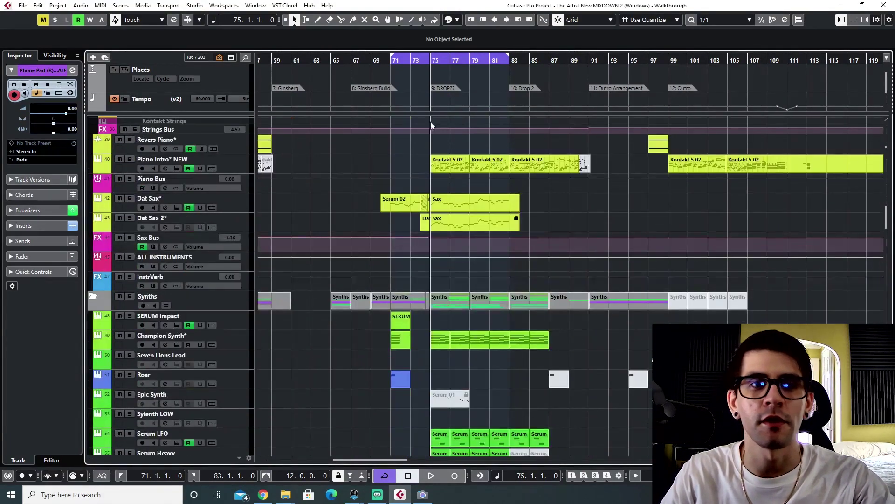
# - Find and select the Serum LFO track among the synth tracks in the project
pyautogui.scroll(8, 466, 268)
pyautogui.scroll(-5, 444, 284)
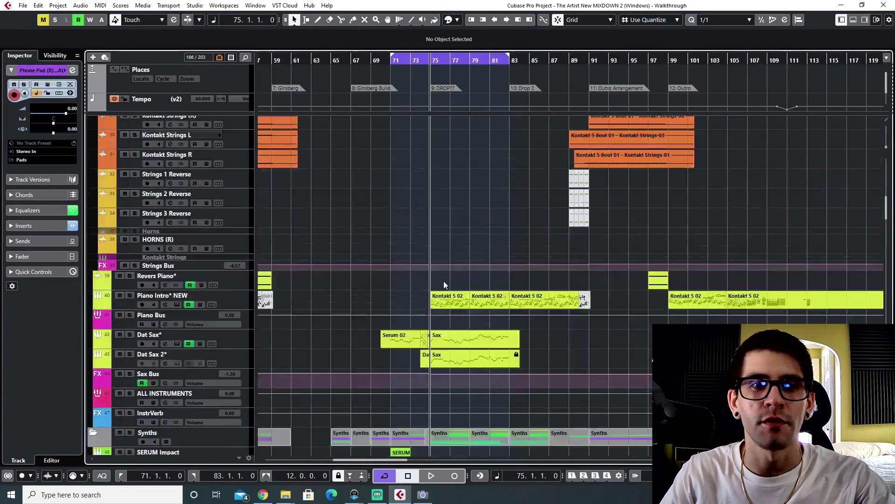
pyautogui.click(231, 304)
pyautogui.scroll(-8, 334, 315)
pyautogui.click(128, 241)
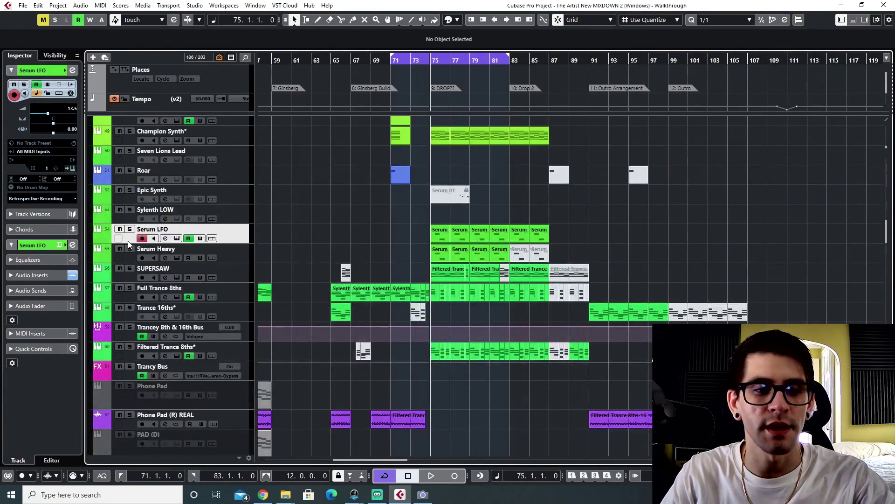
# - Open the mixer and step through the synth channels from Serum LFO to Trance 16ths, returning to Serum LFO
pyautogui.press('F3')
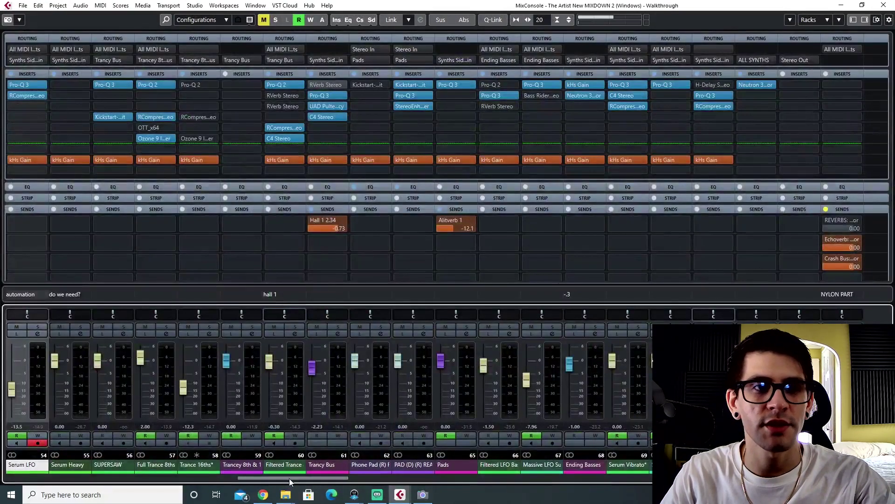
pyautogui.moveTo(289, 479); pyautogui.dragTo(242, 486)
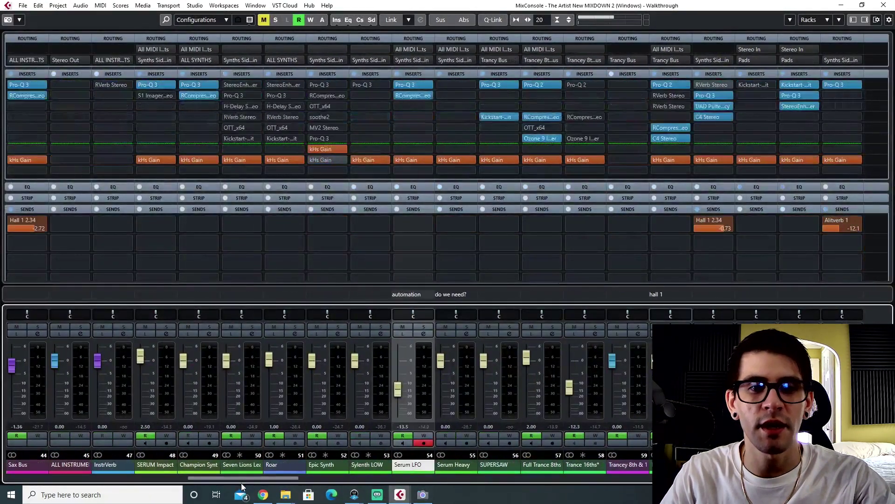
pyautogui.click(461, 468)
pyautogui.click(493, 467)
pyautogui.click(583, 465)
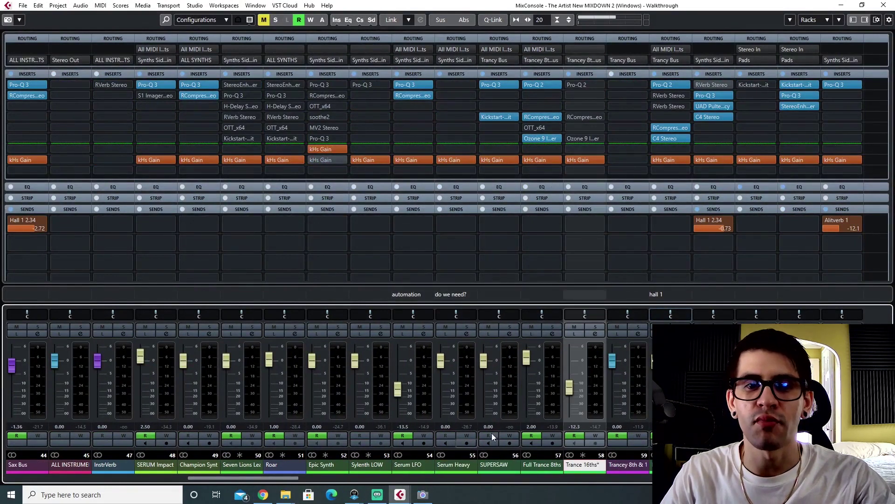
pyautogui.click(540, 466)
pyautogui.click(504, 463)
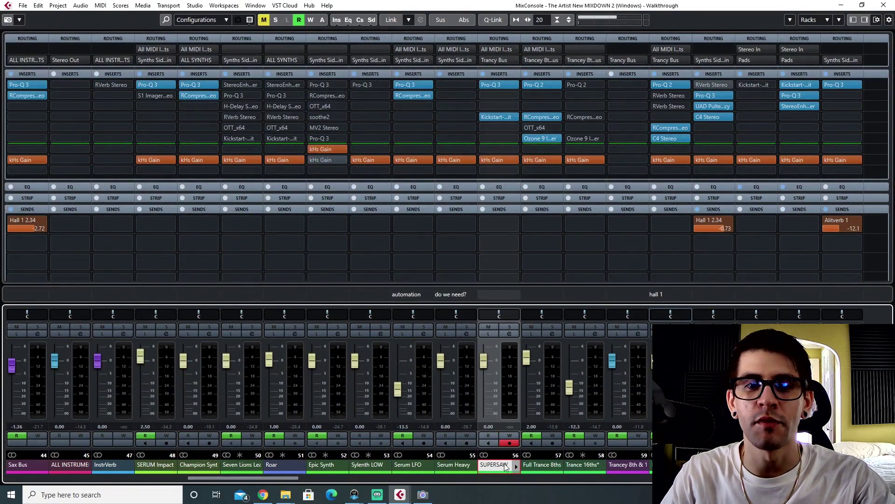
pyautogui.click(452, 463)
pyautogui.click(406, 464)
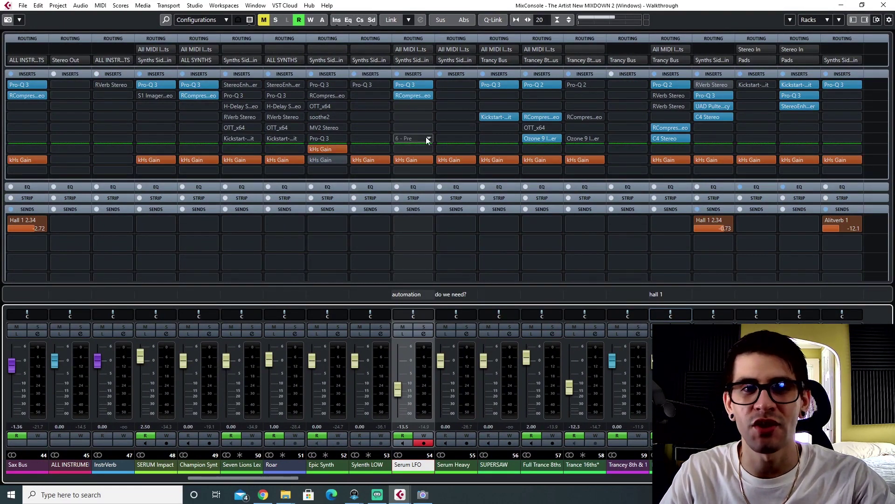
# - Examine the RCompressor insert on Serum LFO while playing the drop section with the track soloed
pyautogui.click(406, 94)
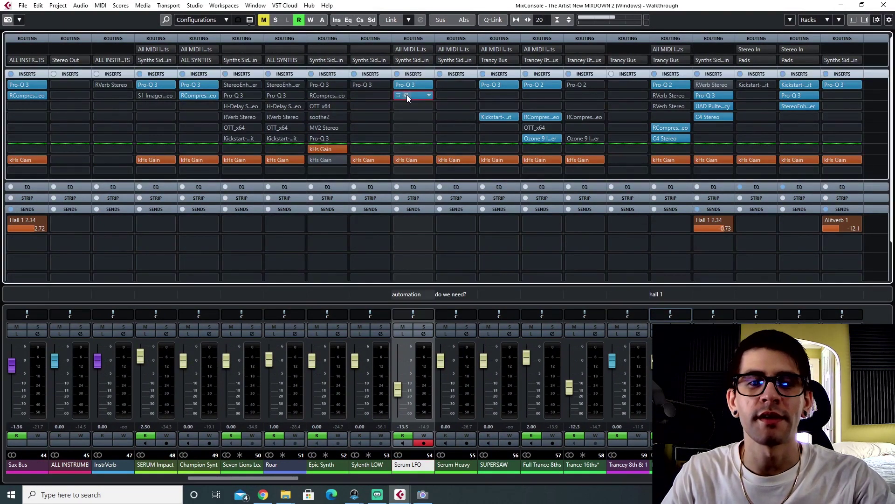
pyautogui.press('F3')
pyautogui.press('space')
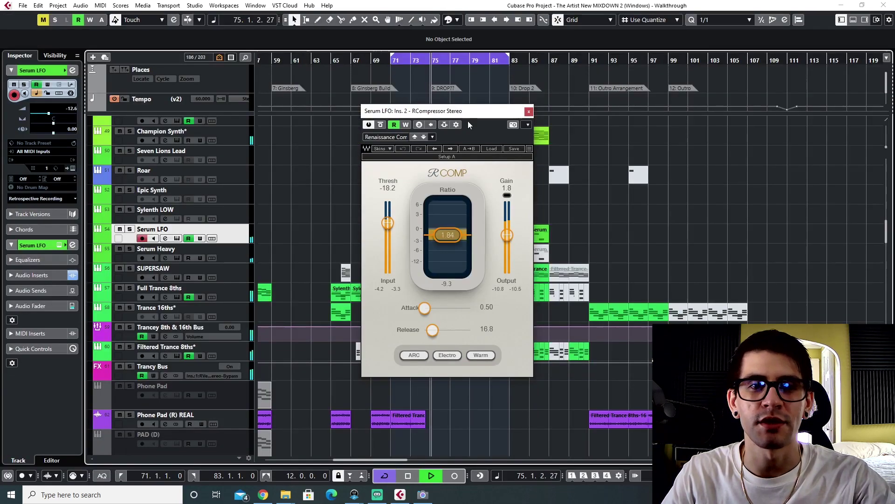
pyautogui.click(129, 229)
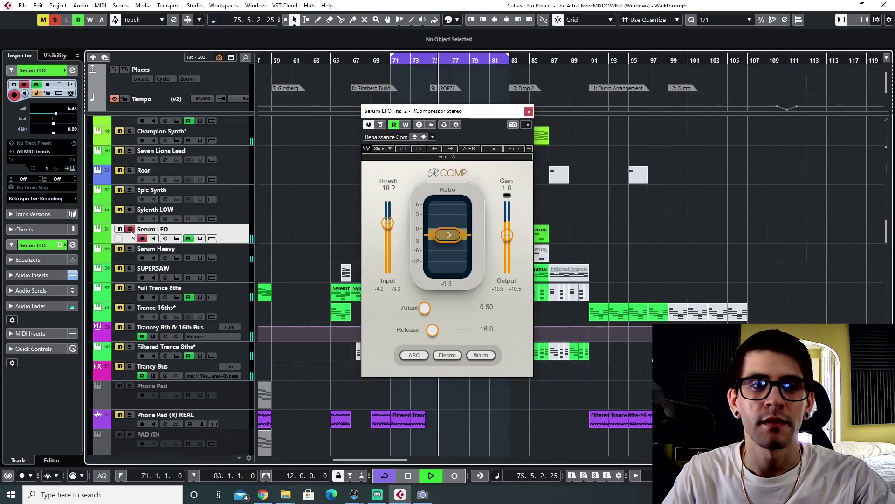
pyautogui.moveTo(484, 111); pyautogui.dragTo(712, 85)
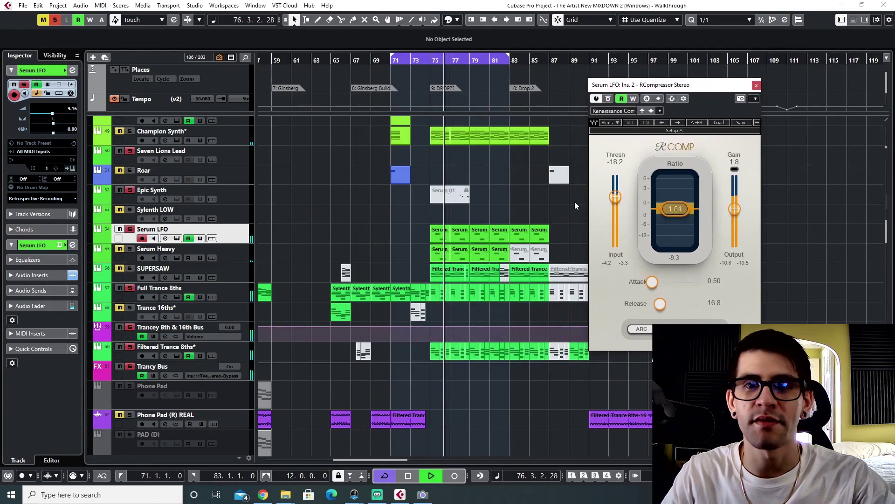
pyautogui.click(755, 85)
# - Examine the Ozone 9 Imager insert on the Full Trance 8ths channel in the mixer, including its stereo width bands
pyautogui.press('F3')
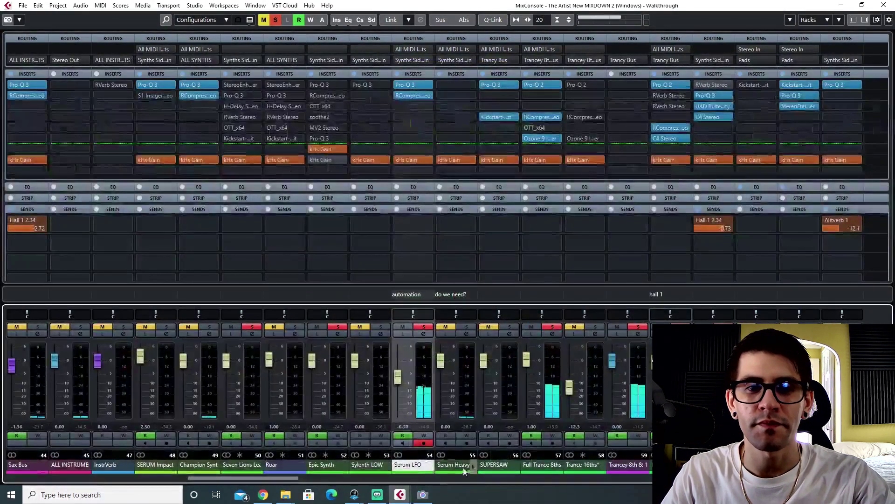
pyautogui.click(465, 467)
pyautogui.click(537, 464)
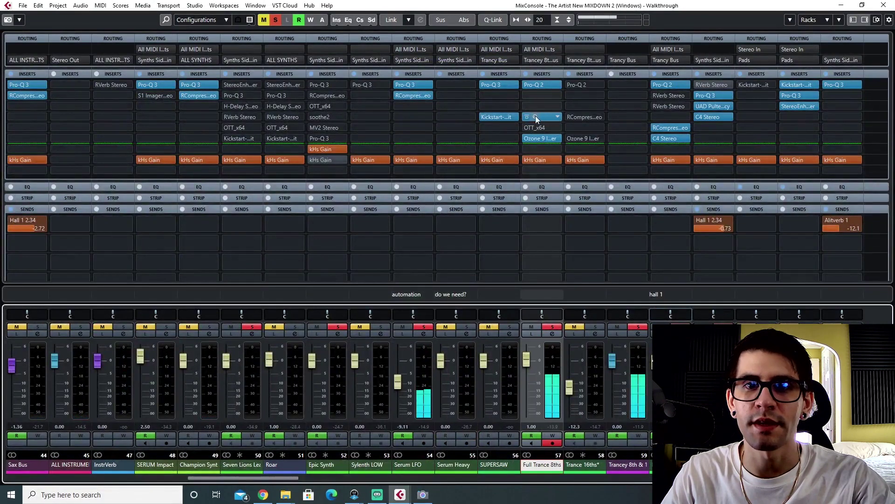
pyautogui.click(537, 140)
pyautogui.click(535, 138)
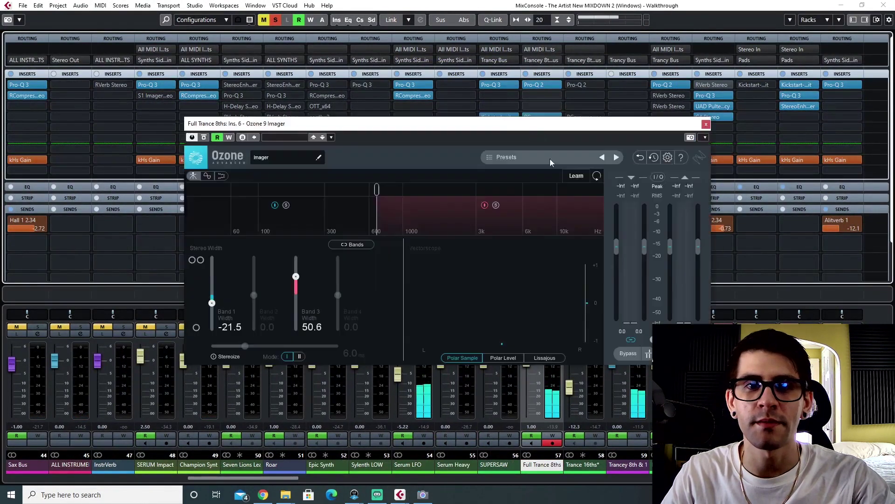
pyautogui.moveTo(407, 127); pyautogui.dragTo(265, 134)
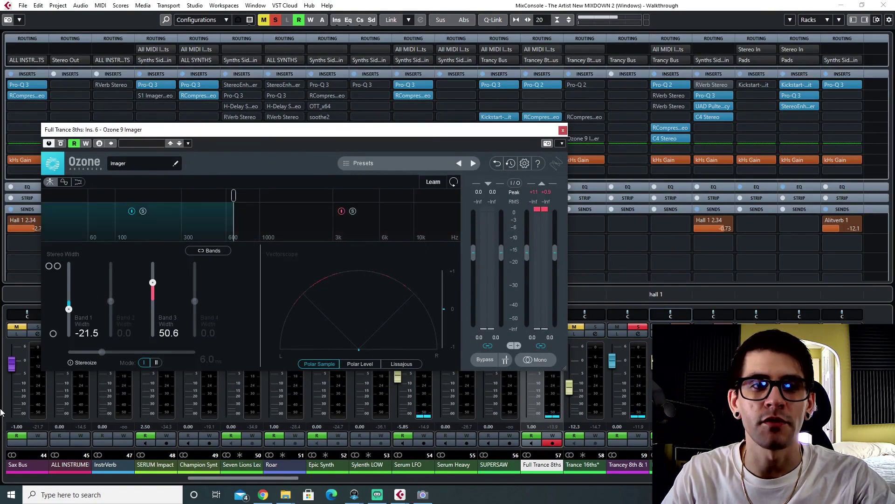
pyautogui.moveTo(251, 136); pyautogui.dragTo(312, 105)
pyautogui.click(624, 101)
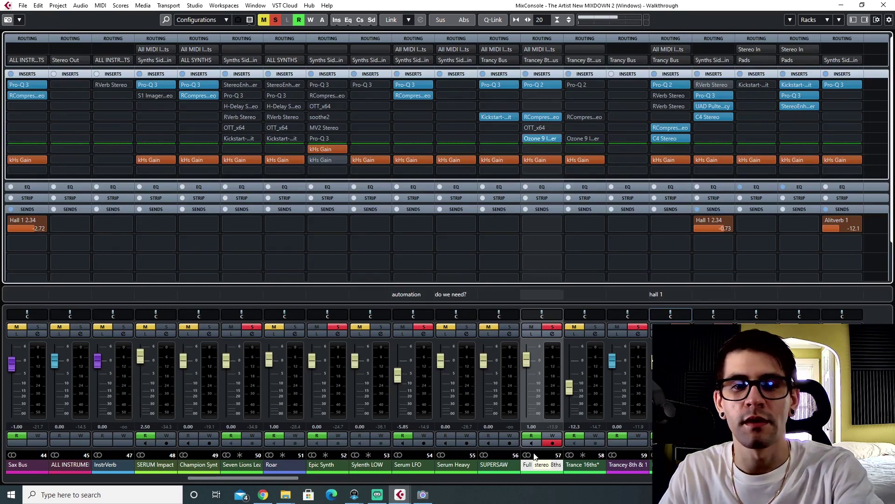
# - Play the soloed synths and step through the mixer channels from Trance 16ths to Trancy Bus
pyautogui.press('space')
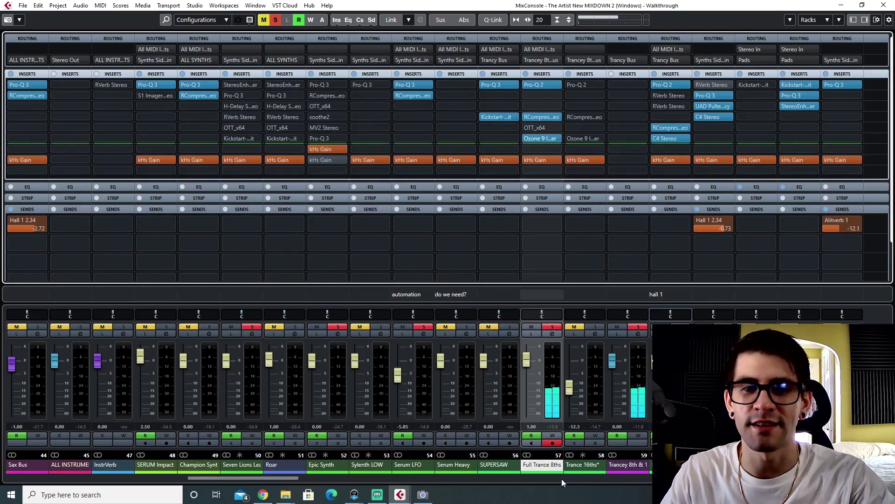
pyautogui.click(598, 465)
pyautogui.click(631, 465)
pyautogui.click(669, 465)
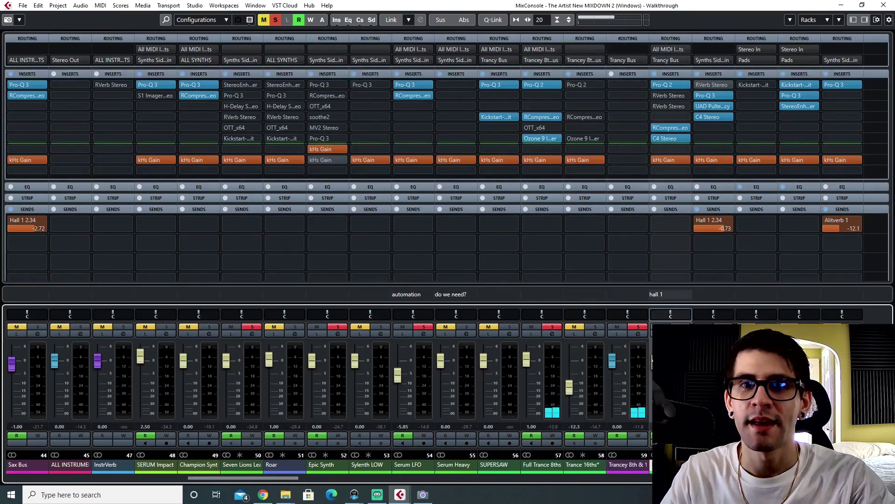
pyautogui.click(714, 465)
pyautogui.hscroll(8, 714, 462)
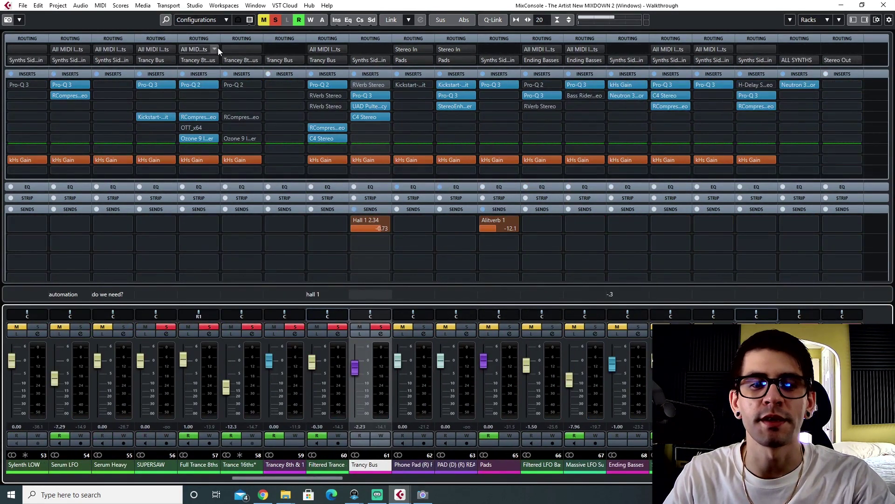
# - Open the Pro-Q 3 insert on the Trancy Bus and inspect its side and mid high-shelf bands
pyautogui.click(368, 95)
pyautogui.moveTo(382, 103); pyautogui.dragTo(298, 110)
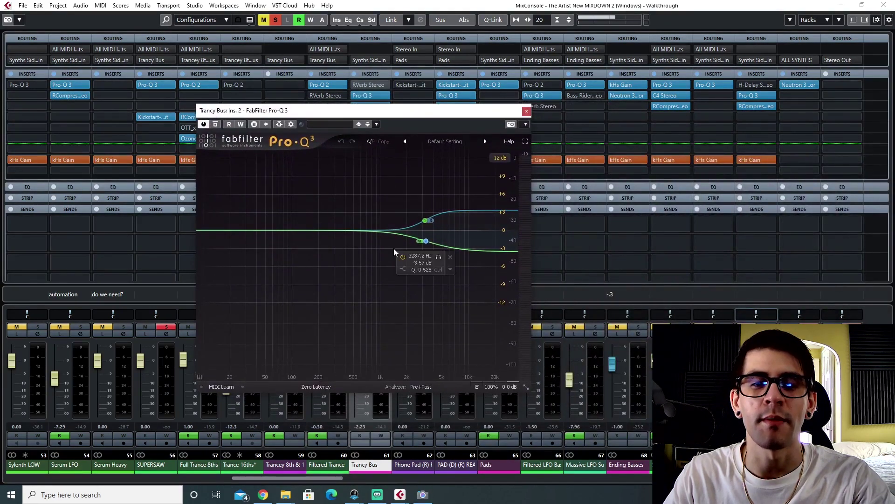
pyautogui.click(425, 221)
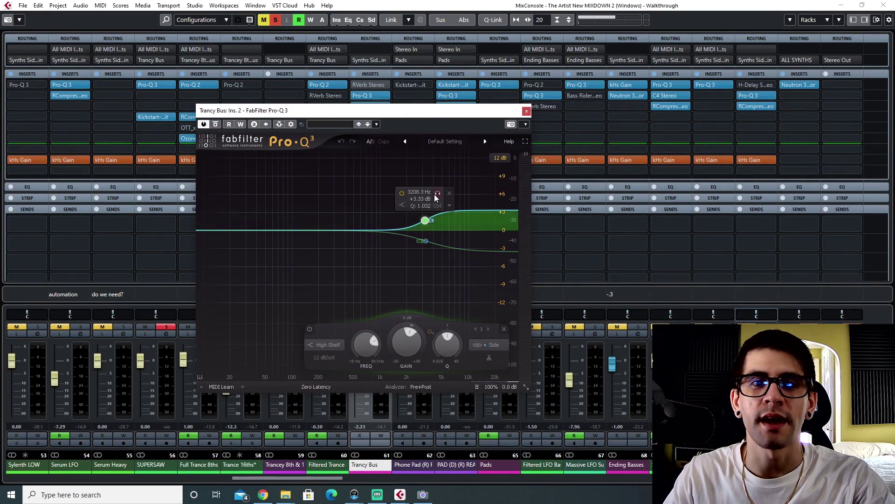
pyautogui.click(424, 241)
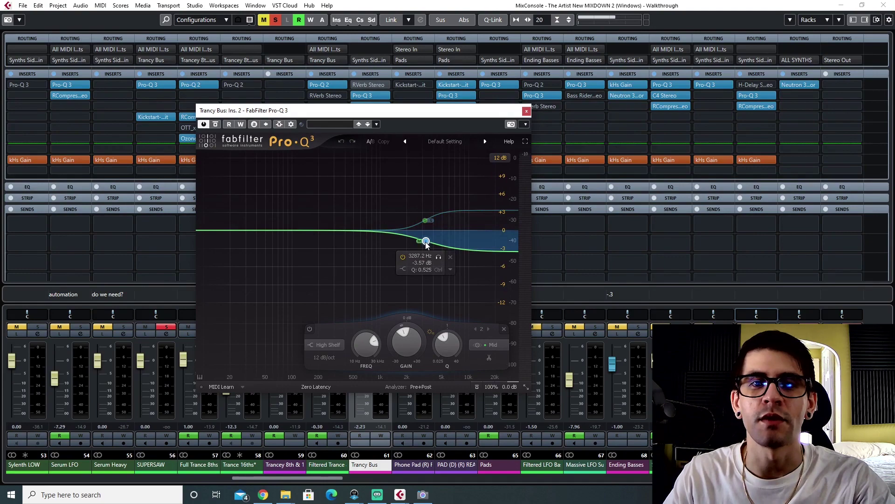
# - Compare the Trancy Bus sound with its Pro-Q 3 bypassed and active during playback, and recheck both shelf bands
pyautogui.moveTo(432, 115); pyautogui.dragTo(506, 84)
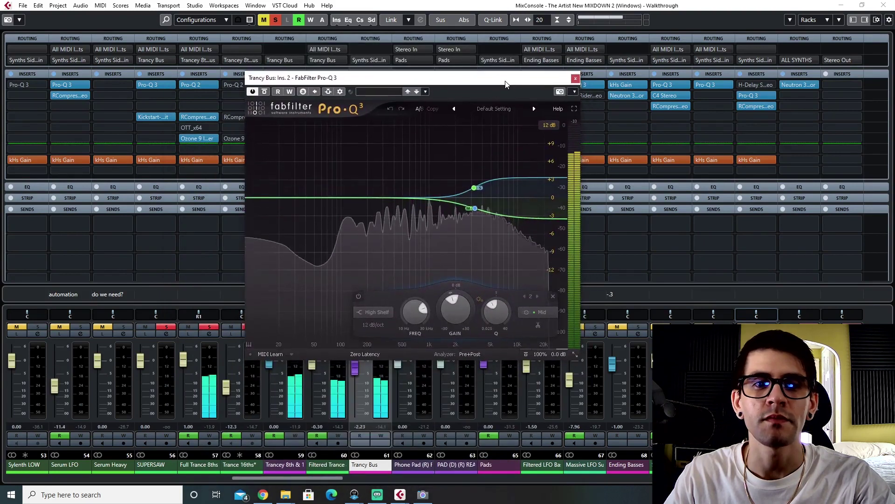
pyautogui.moveTo(306, 80); pyautogui.dragTo(292, 167)
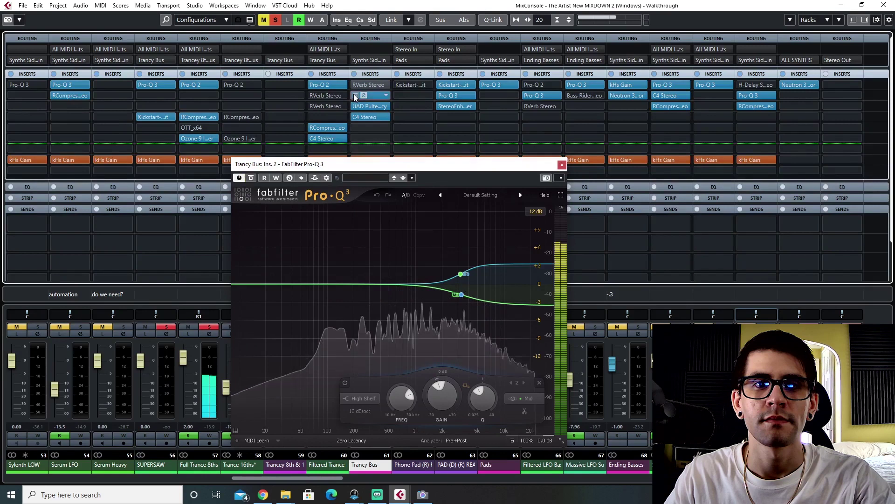
pyautogui.click(354, 94)
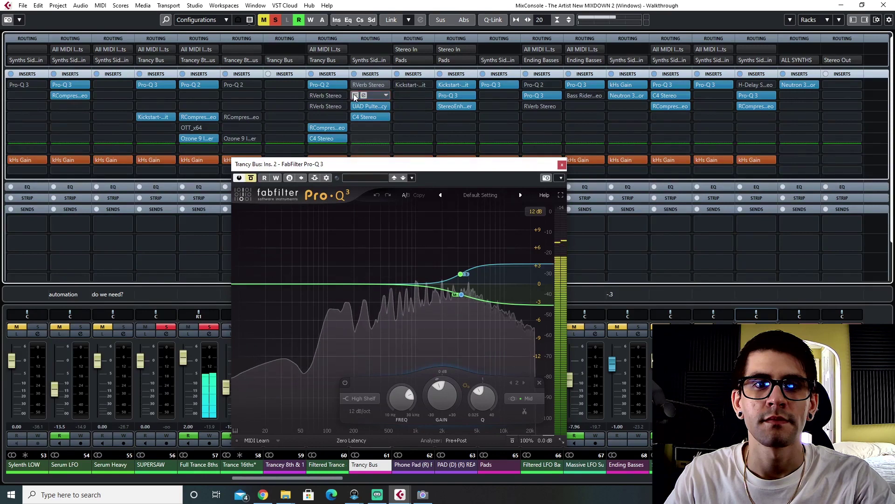
pyautogui.click(353, 94)
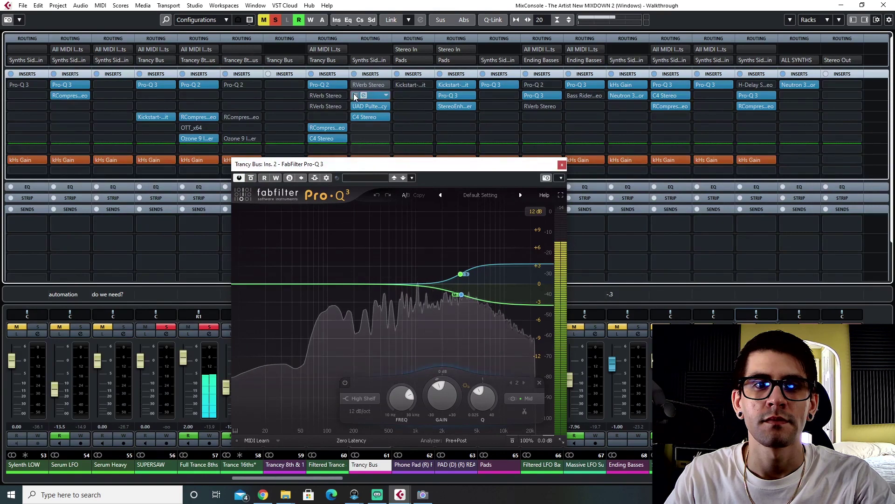
pyautogui.moveTo(470, 275)
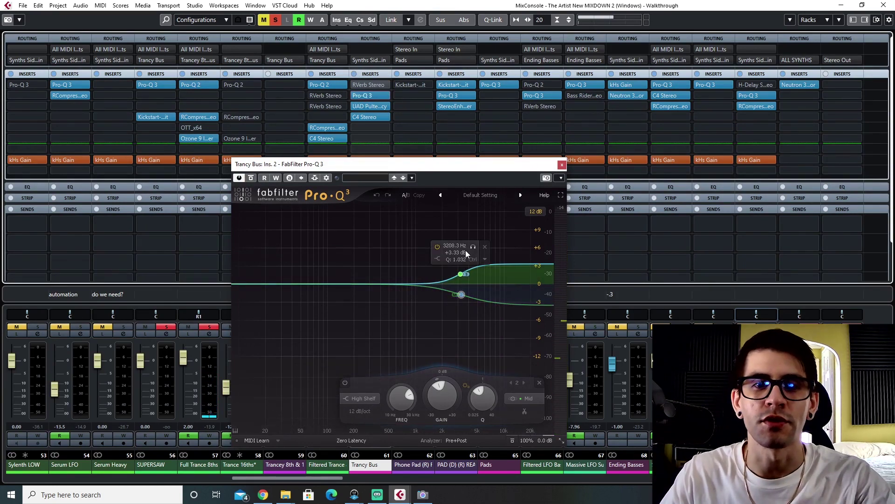
pyautogui.click(460, 295)
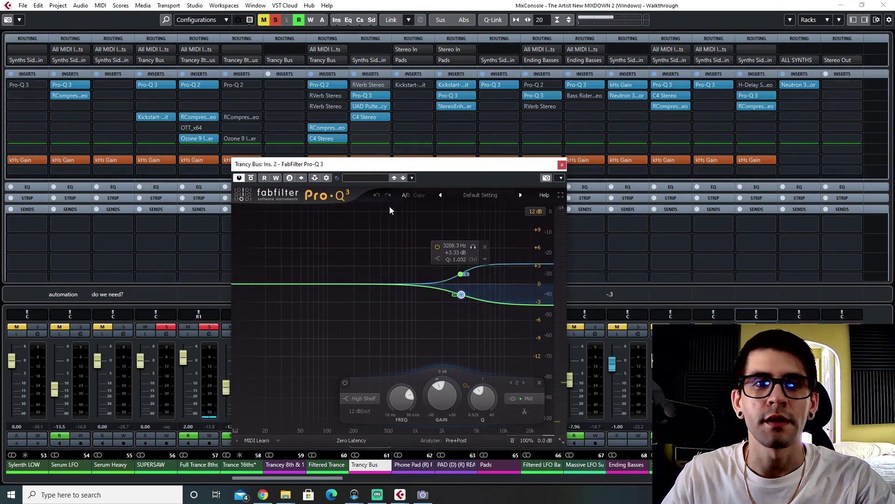
# - Examine the UAD Pultec-Pro Legacy insert on the Trancy Bus and close both equalizer windows
pyautogui.click(370, 106)
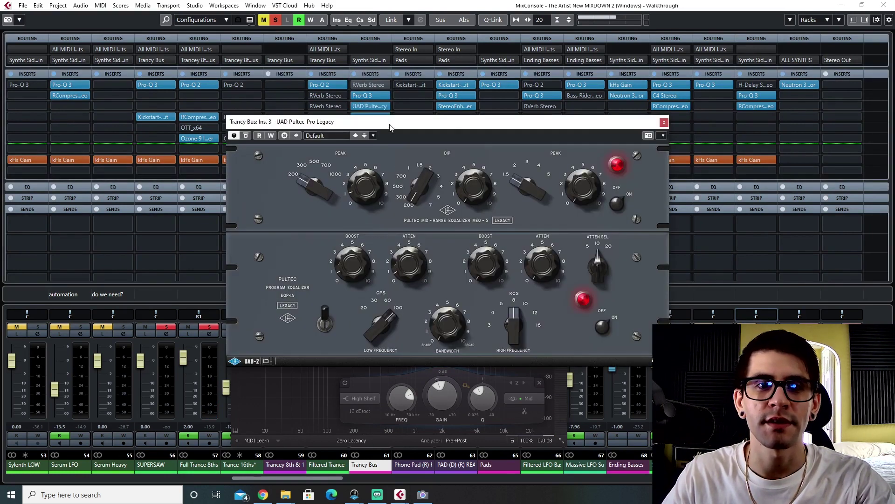
pyautogui.moveTo(390, 125); pyautogui.dragTo(354, 151)
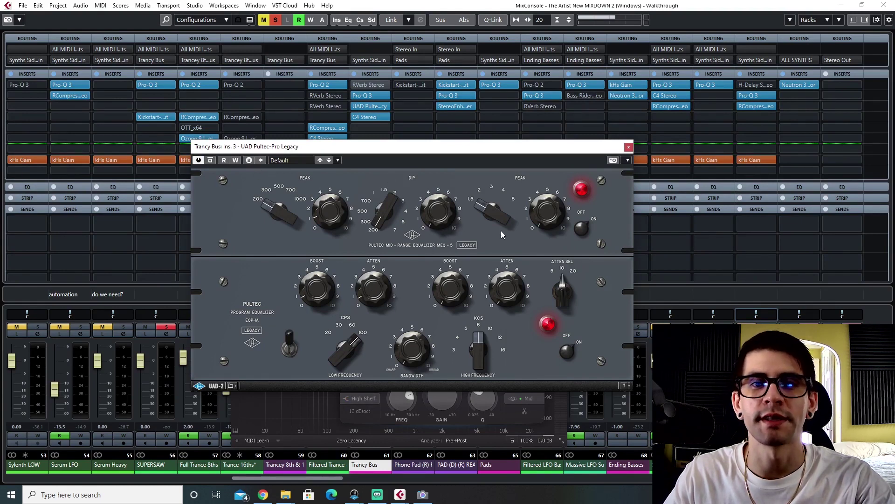
pyautogui.moveTo(394, 149); pyautogui.dragTo(382, 135)
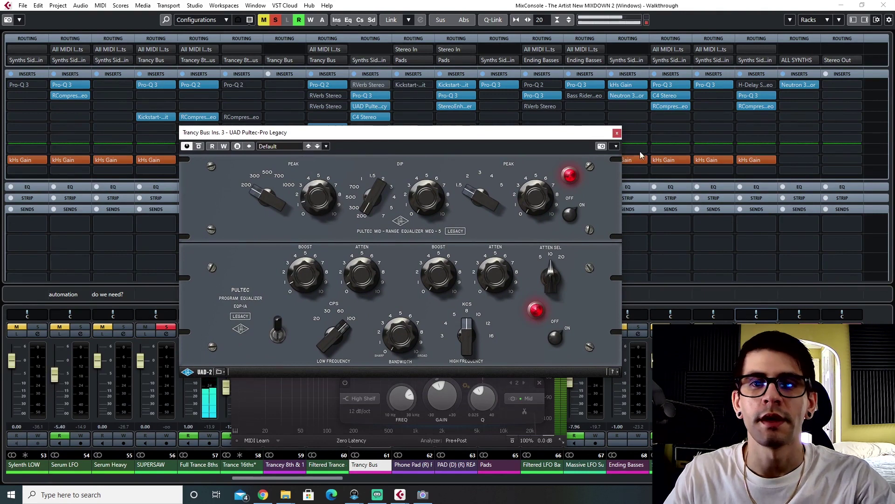
pyautogui.click(616, 133)
pyautogui.click(561, 165)
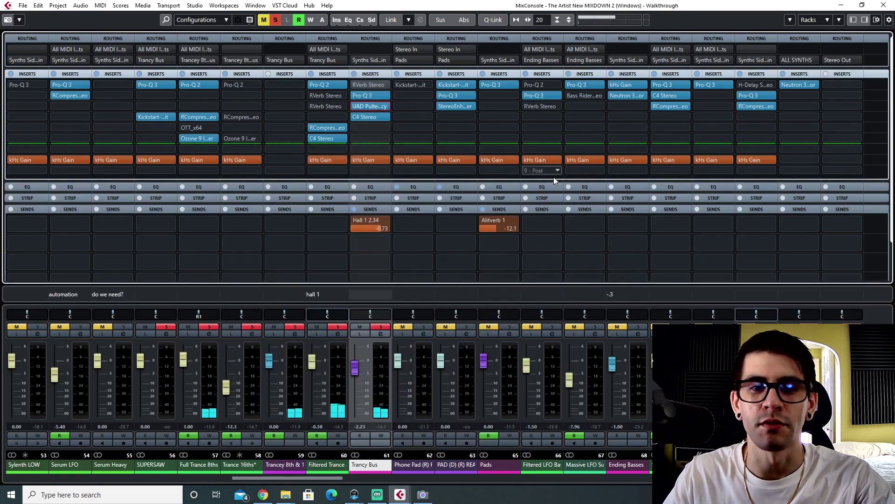
# - Look over the insert effects on the Massive LFO channel and its neighbouring bass channels
pyautogui.click(578, 84)
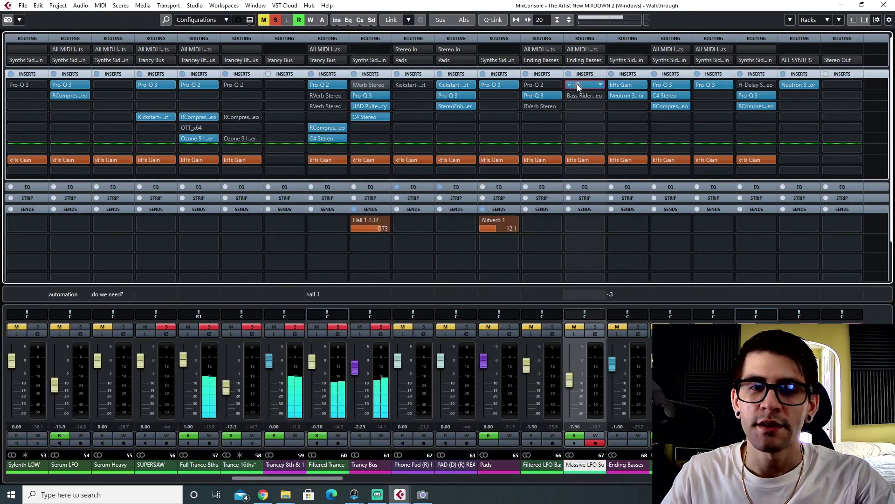
pyautogui.click(610, 104)
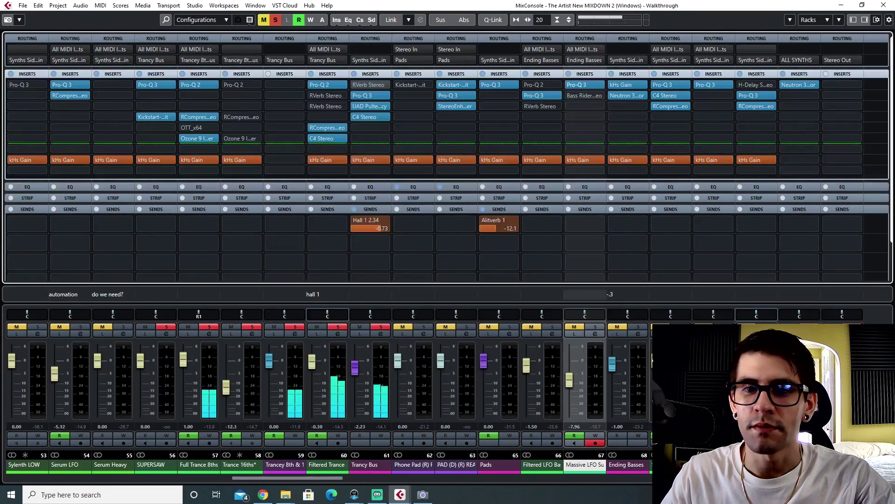
pyautogui.click(616, 463)
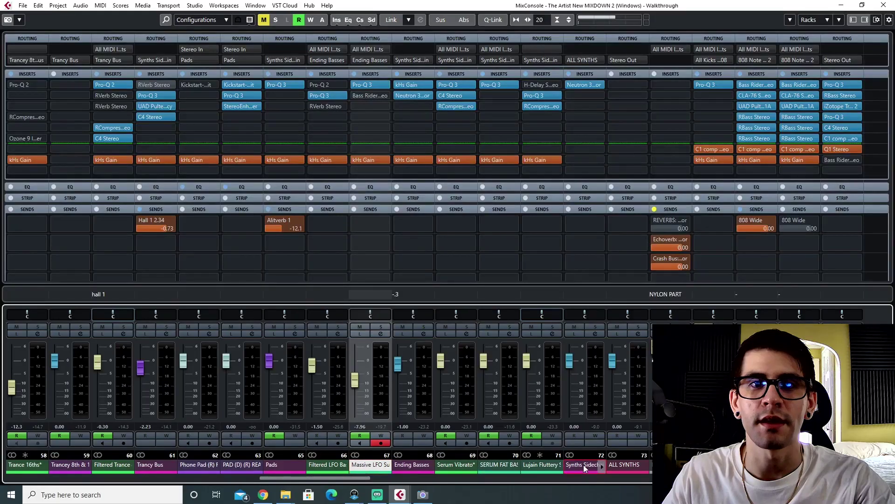
# - Open the Neutron 3 Compressor insert on the Synths Sidechain channel, audition it during playback, and set its release to 23.6
pyautogui.click(583, 468)
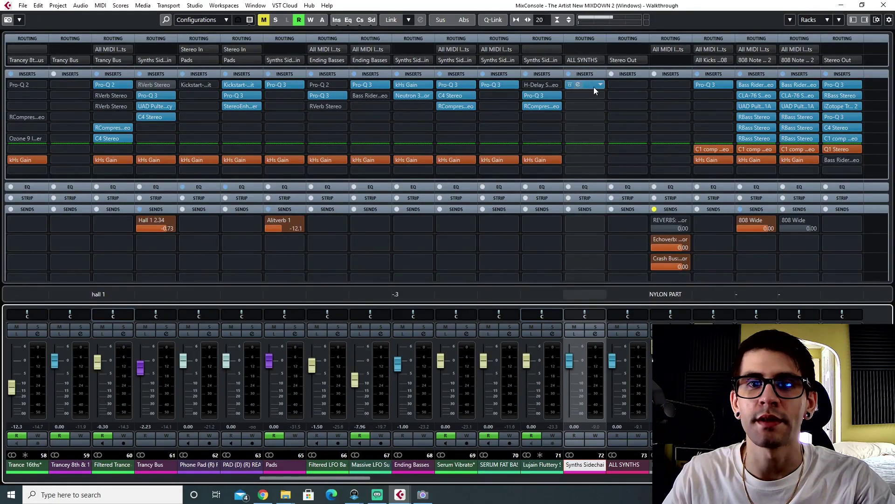
pyautogui.click(579, 84)
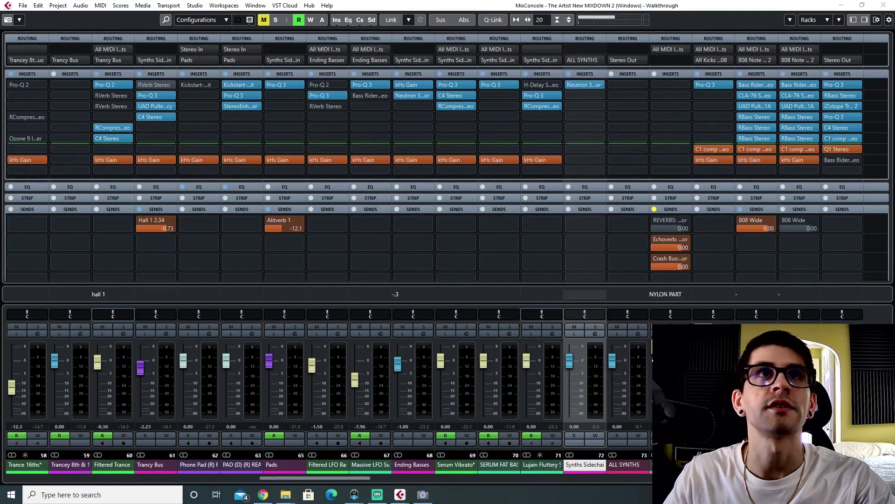
pyautogui.moveTo(480, 1); pyautogui.dragTo(446, 120)
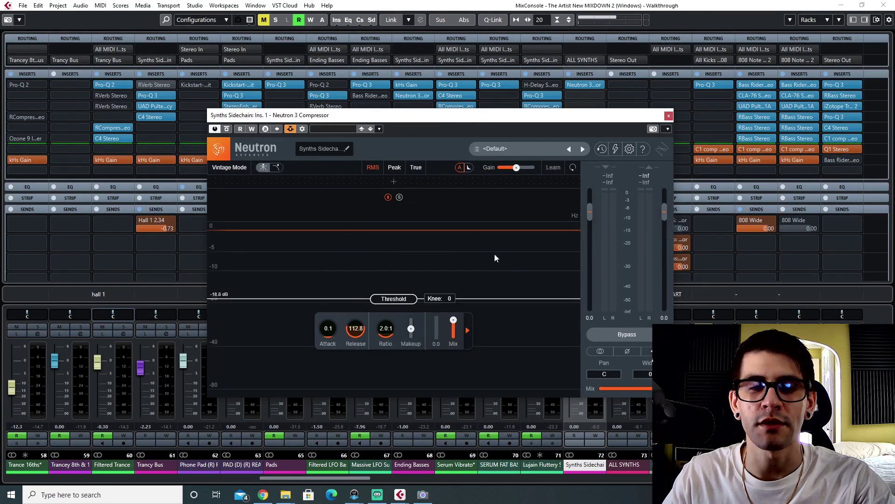
pyautogui.moveTo(439, 122); pyautogui.dragTo(411, 128)
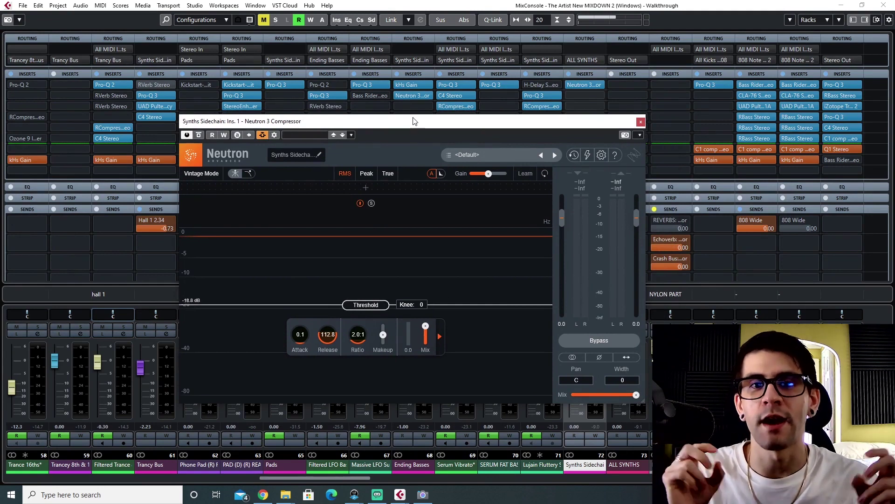
pyautogui.press('space')
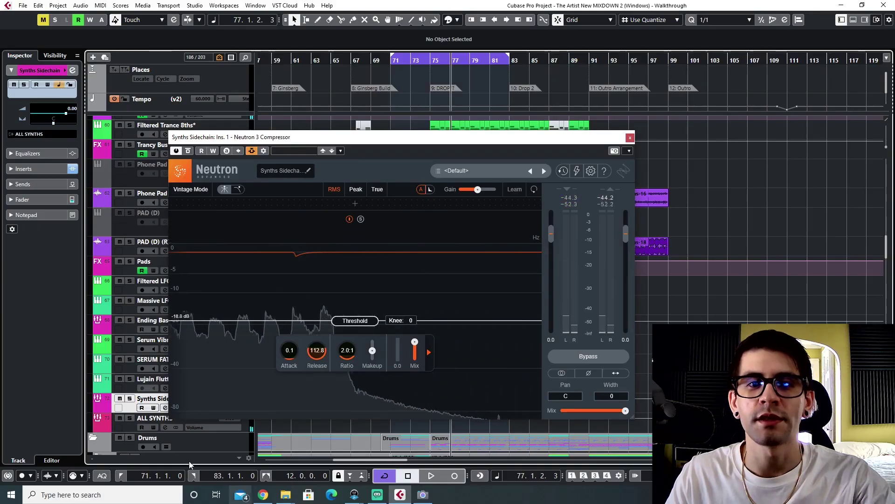
pyautogui.moveTo(316, 350); pyautogui.dragTo(309, 370)
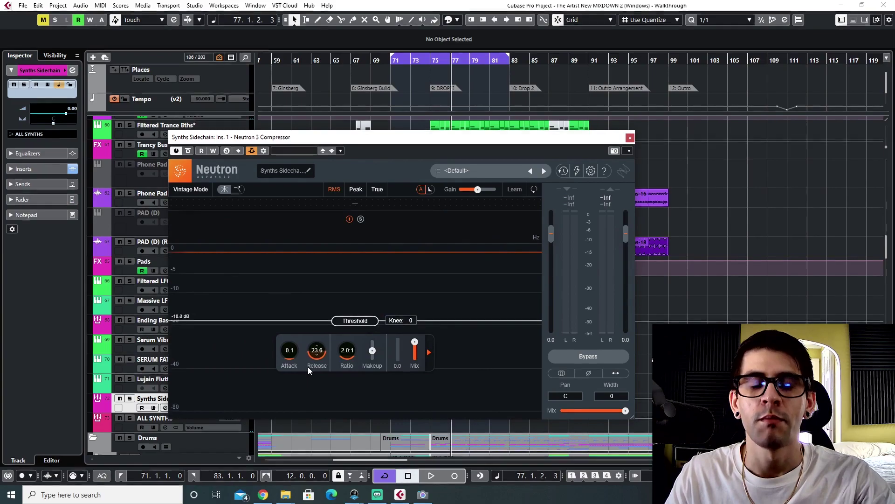
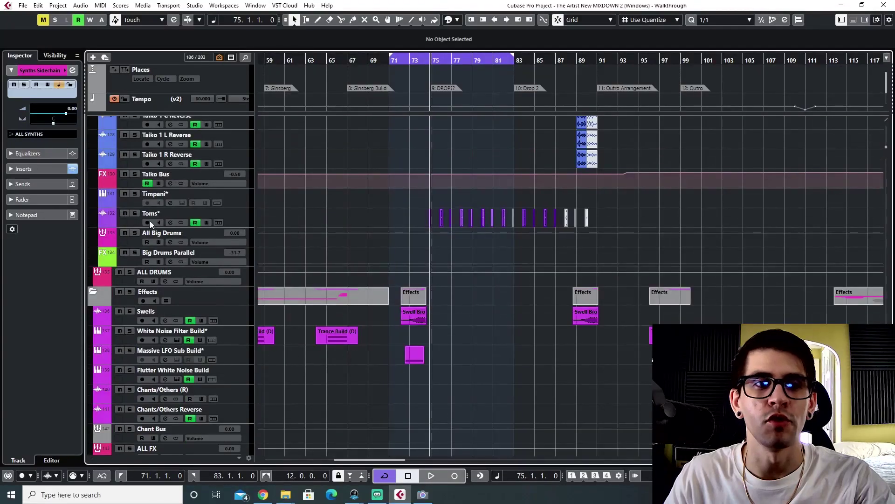
# - Play the soloed Toms track and open its CLA-76 compressor insert for inspection
pyautogui.press('space')
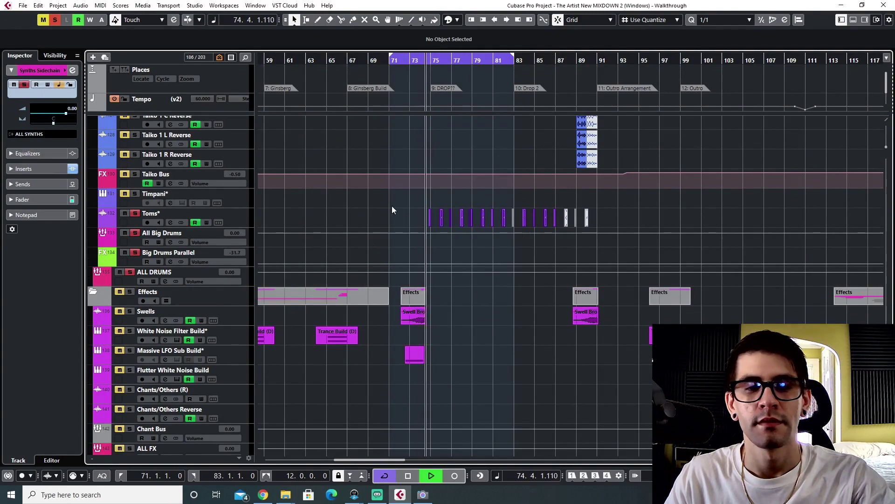
pyautogui.press('F3')
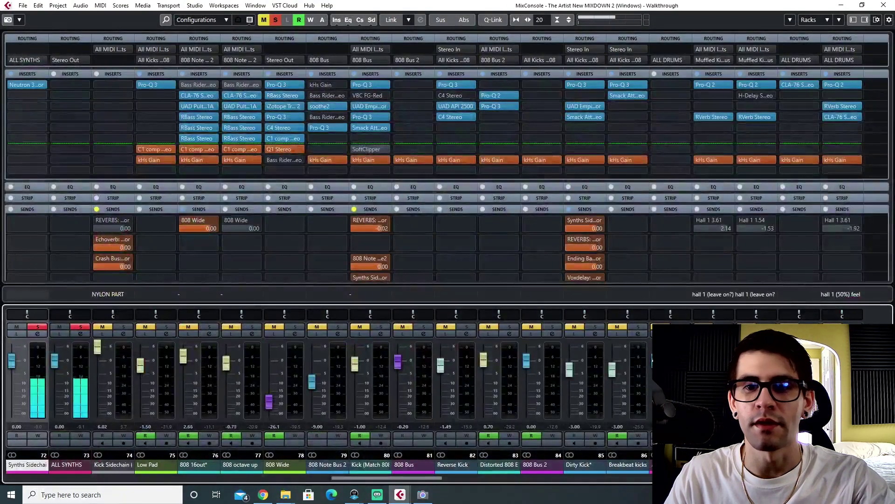
pyautogui.moveTo(383, 478); pyautogui.dragTo(666, 476)
pyautogui.click(406, 466)
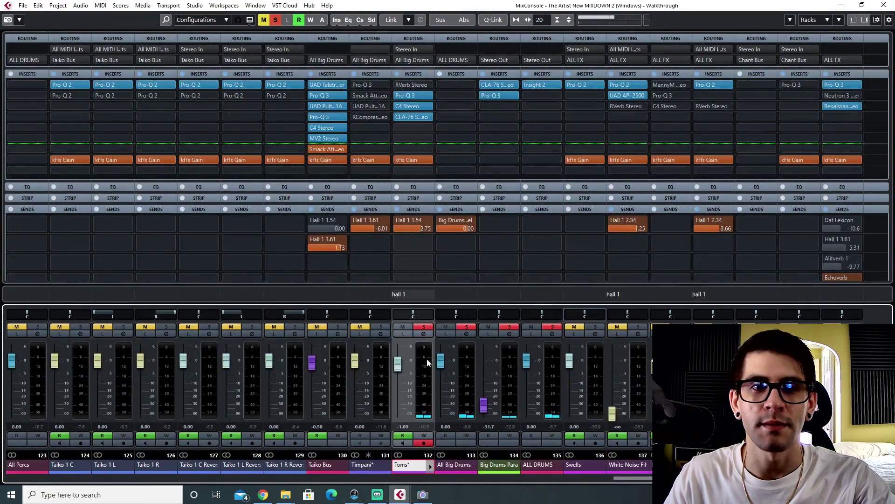
pyautogui.click(406, 116)
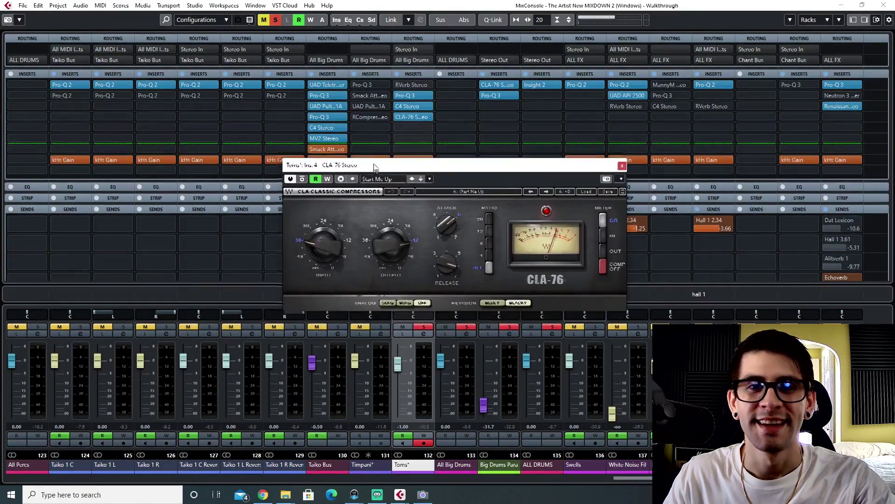
pyautogui.moveTo(378, 154); pyautogui.dragTo(335, 136)
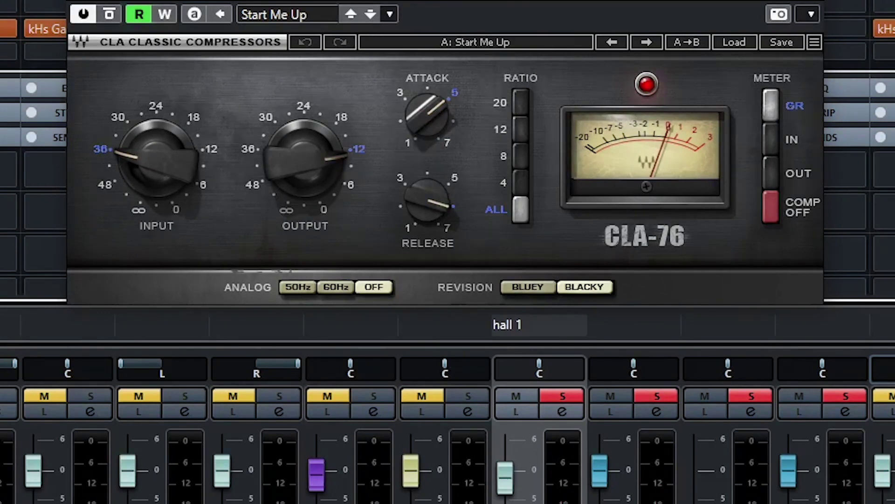
# - Examine the C4 multiband insert on the Toms channel alongside the CLA-76, and close both plug-in windows
pyautogui.click(406, 107)
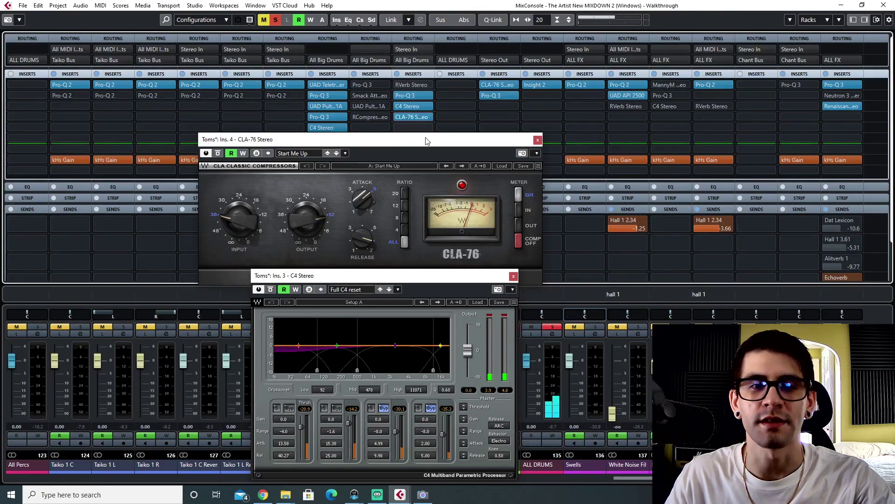
pyautogui.moveTo(426, 138); pyautogui.dragTo(421, 145)
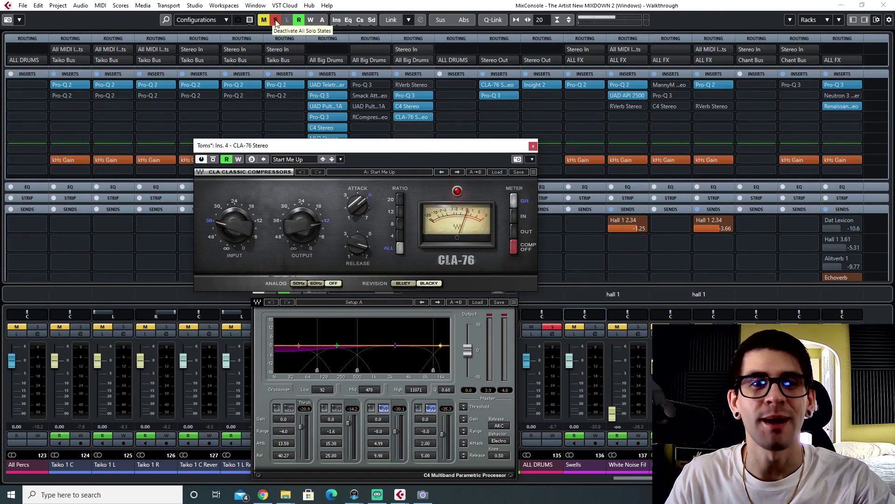
pyautogui.click(532, 147)
pyautogui.click(514, 276)
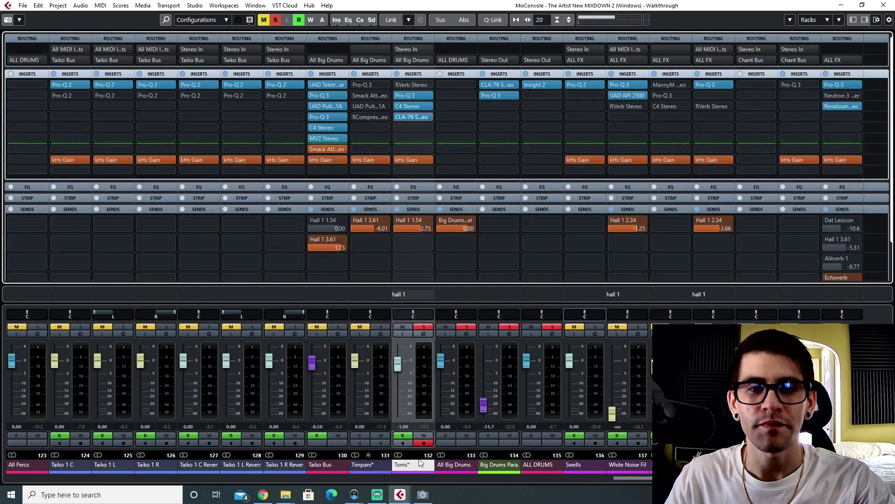
# - Go past the drum channels in the mixer and find the Hall 1 1.54, Hall 1 2.34 and Hall 1 3.61 reverb channels
pyautogui.click(445, 463)
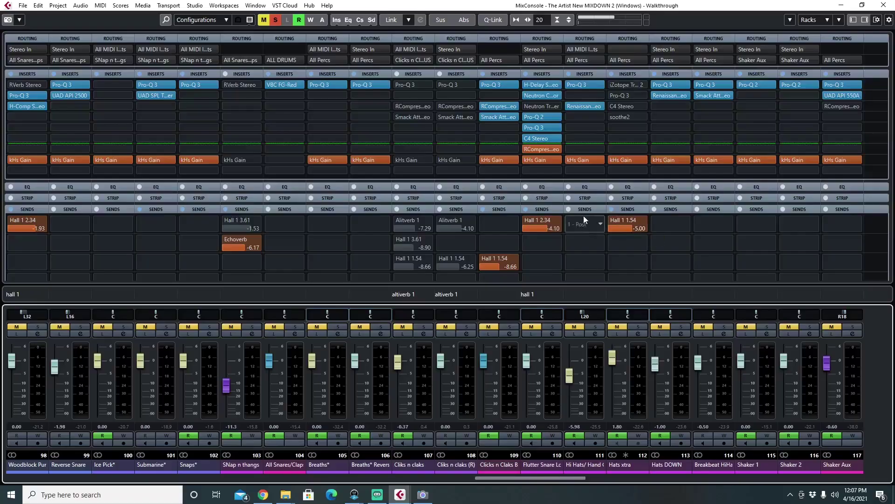
pyautogui.moveTo(510, 477); pyautogui.dragTo(872, 468)
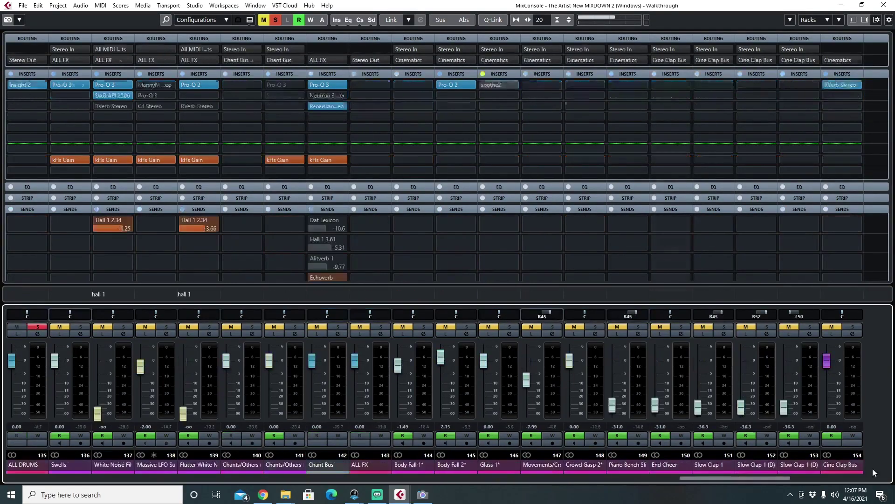
pyautogui.click(662, 456)
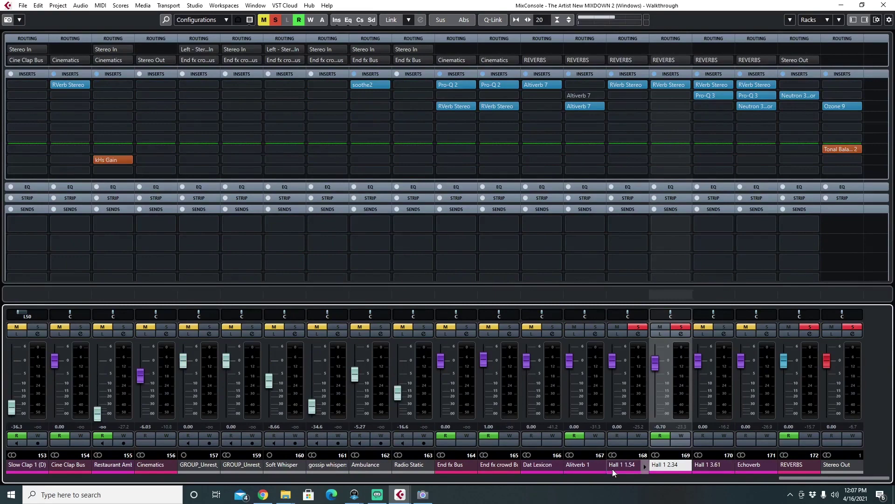
pyautogui.click(622, 465)
pyautogui.click(673, 466)
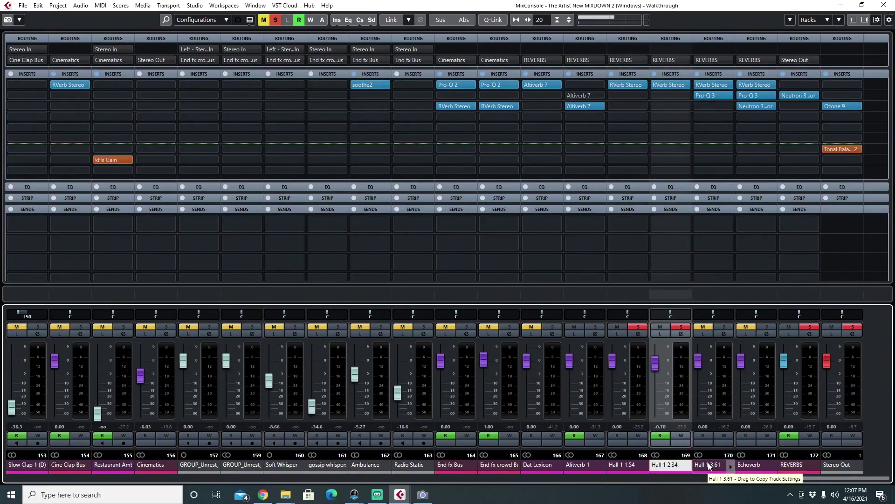
pyautogui.click(707, 463)
pyautogui.moveTo(791, 479); pyautogui.dragTo(465, 479)
# - Play the arrangement from around bar 57 with all solos off, and check the levels on the reverb channels
pyautogui.press('F3')
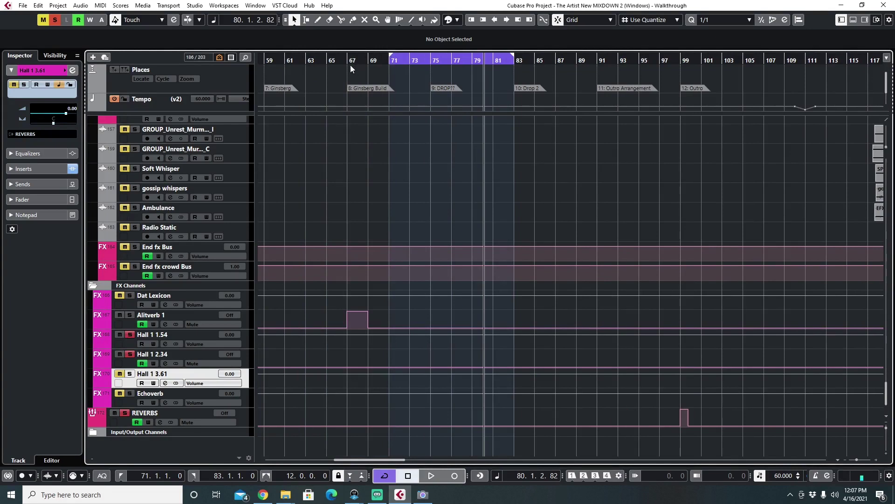
pyautogui.click(333, 64)
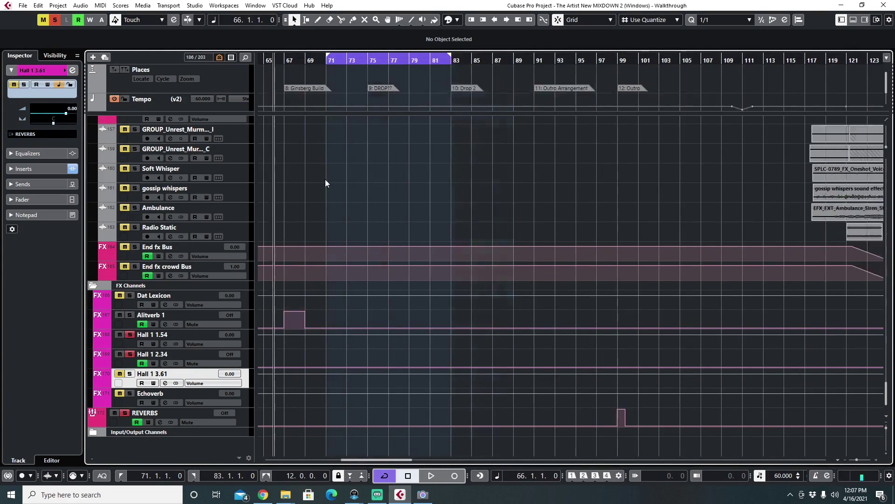
pyautogui.hscroll(-6, 325, 179)
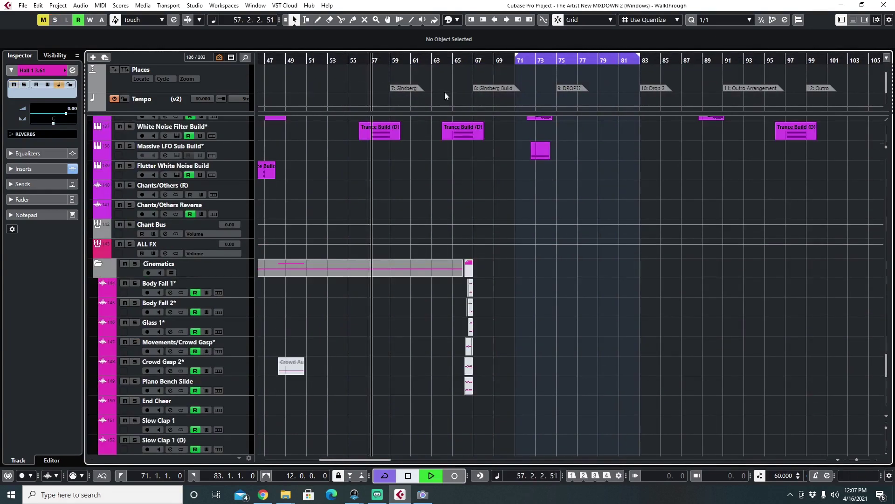
pyautogui.scroll(10, 438, 265)
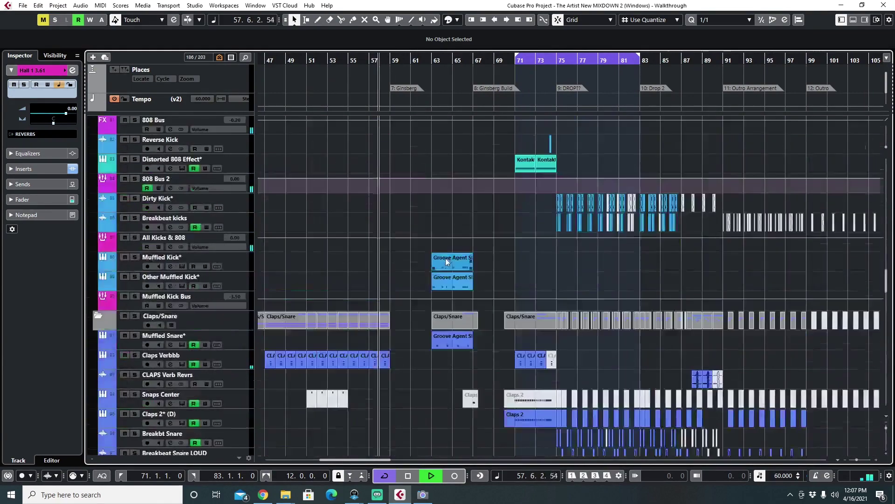
pyautogui.press('F3')
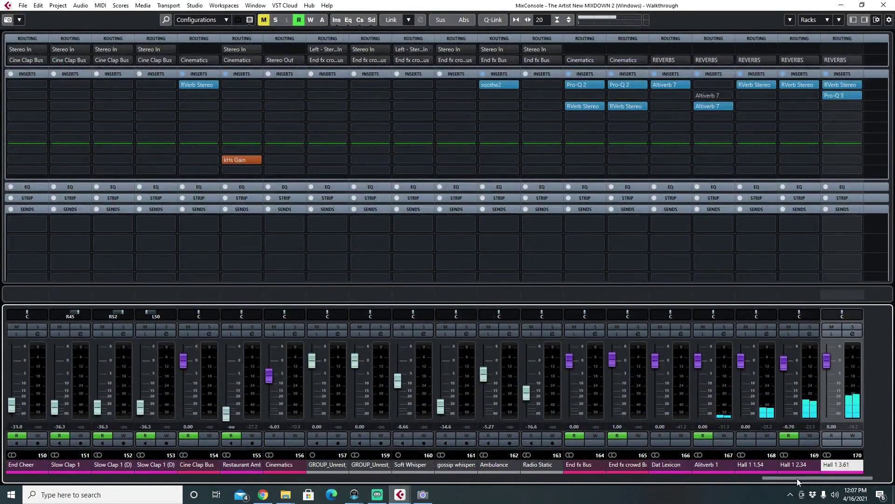
pyautogui.moveTo(797, 477); pyautogui.dragTo(849, 481)
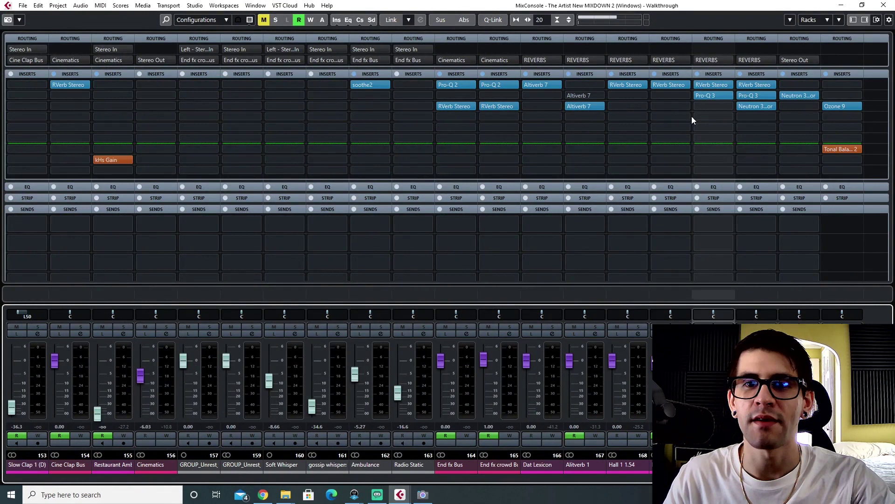
# - Open the RVerb insert on the Hall 1 3.61 channel, examine its settings against the arrangement, and close it
pyautogui.click(707, 85)
pyautogui.moveTo(474, 132); pyautogui.dragTo(423, 131)
pyautogui.press('F3')
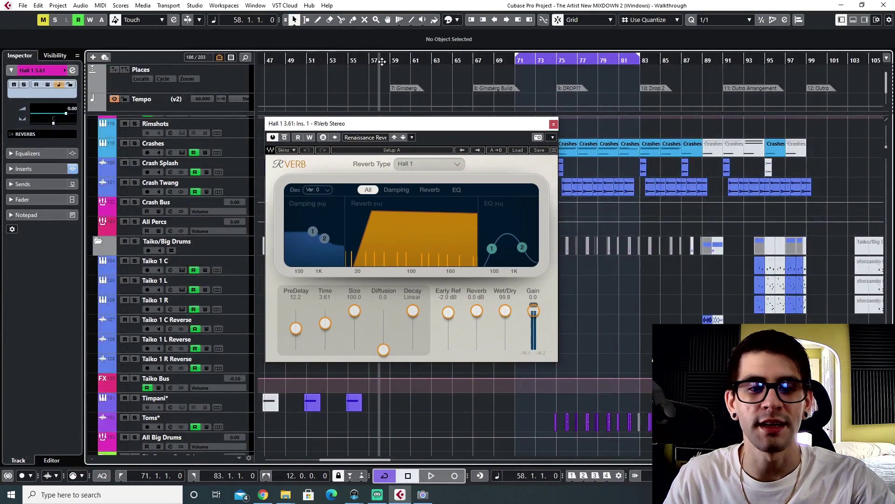
pyautogui.press('F3')
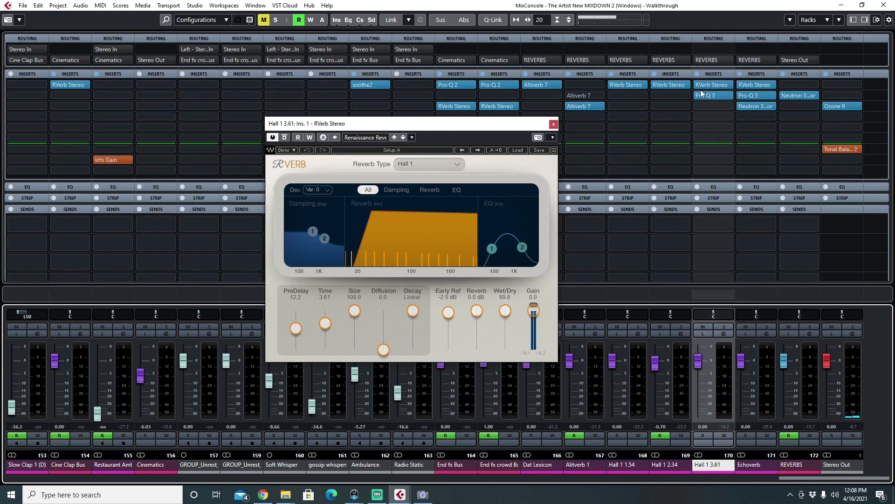
pyautogui.click(554, 124)
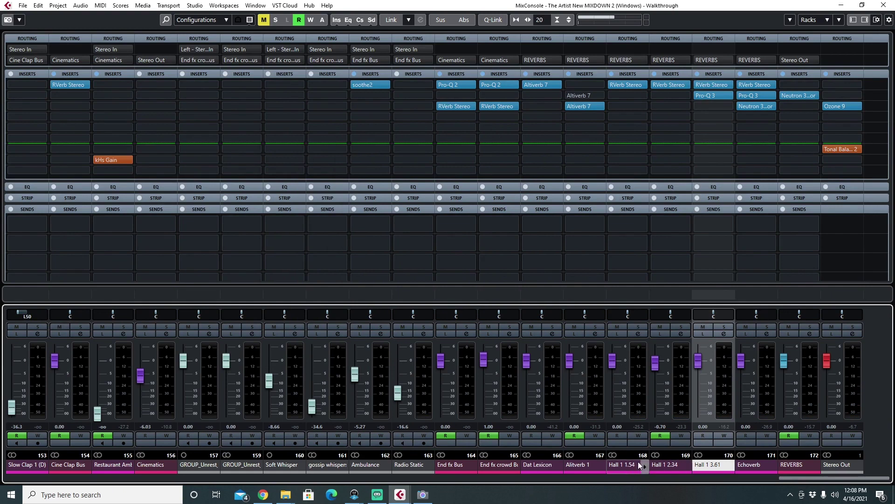
# - Step through the Hall 1 1.54, Hall 1 2.34 and Hall 1 3.61 channels to compare the three reverbs
pyautogui.click(626, 466)
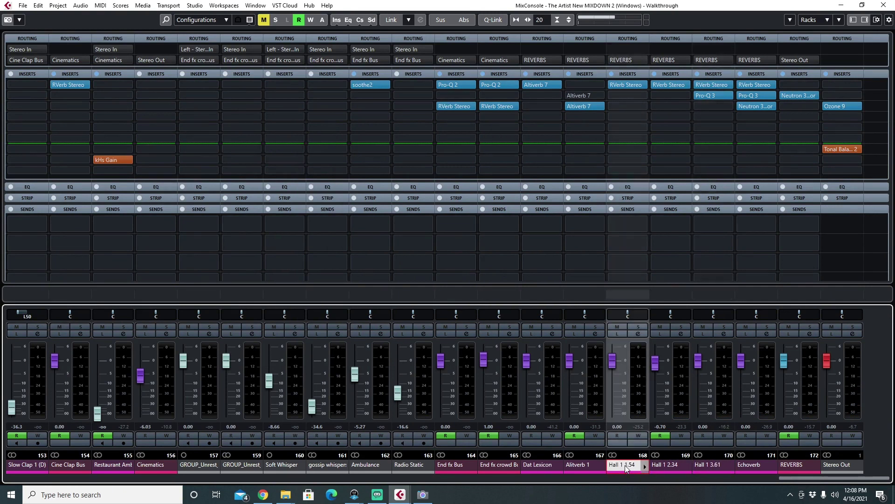
pyautogui.click(668, 465)
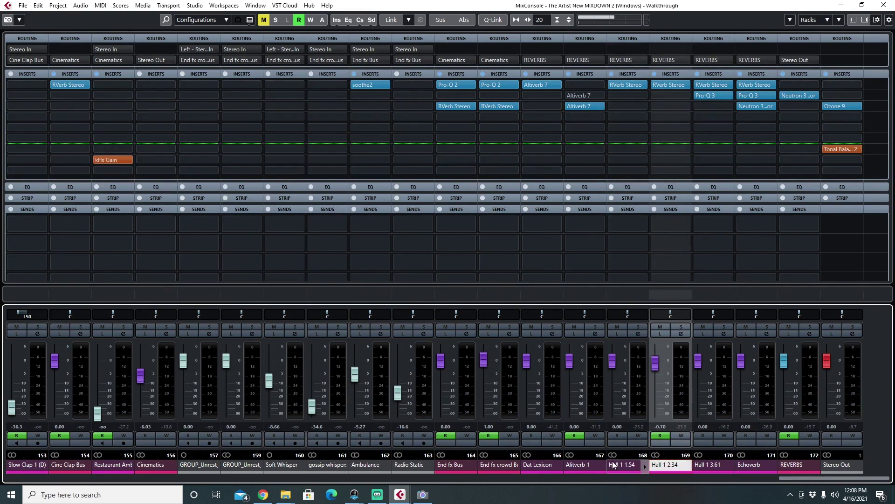
pyautogui.click(625, 466)
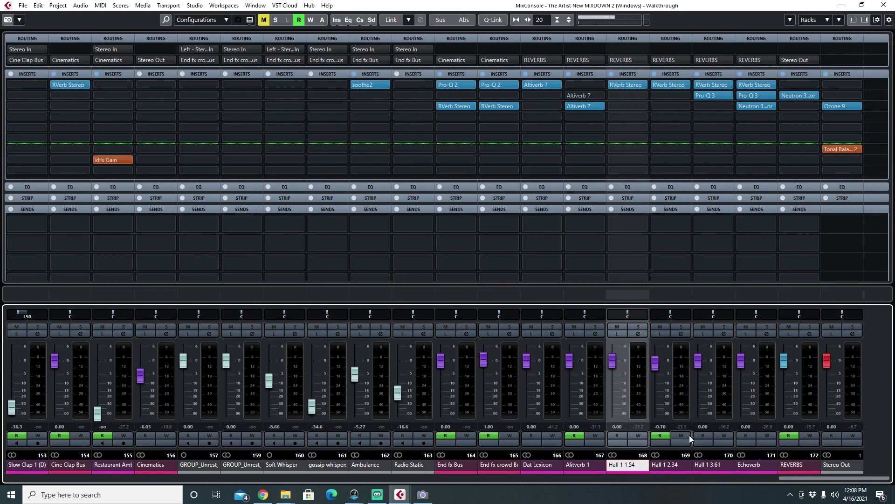
pyautogui.click(673, 466)
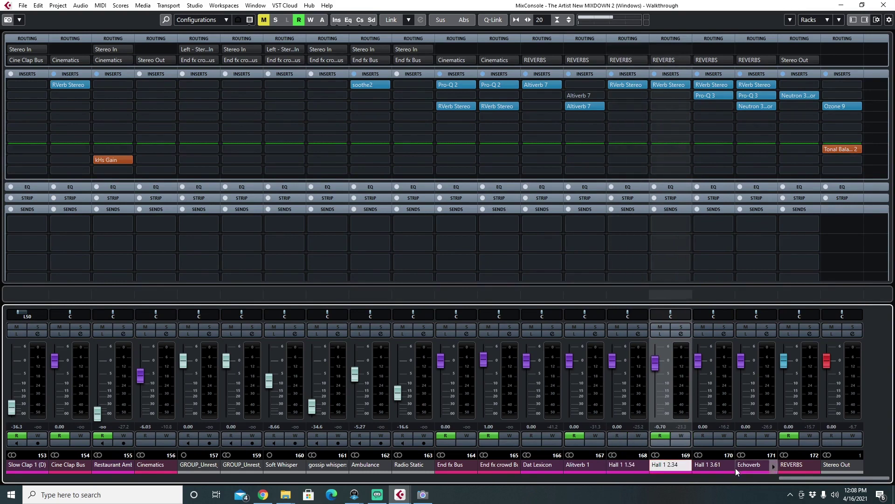
pyautogui.click(720, 466)
pyautogui.moveTo(804, 477)
pyautogui.mouseDown()
pyautogui.moveTo(318, 490)
pyautogui.moveTo(807, 482)
pyautogui.mouseUp()
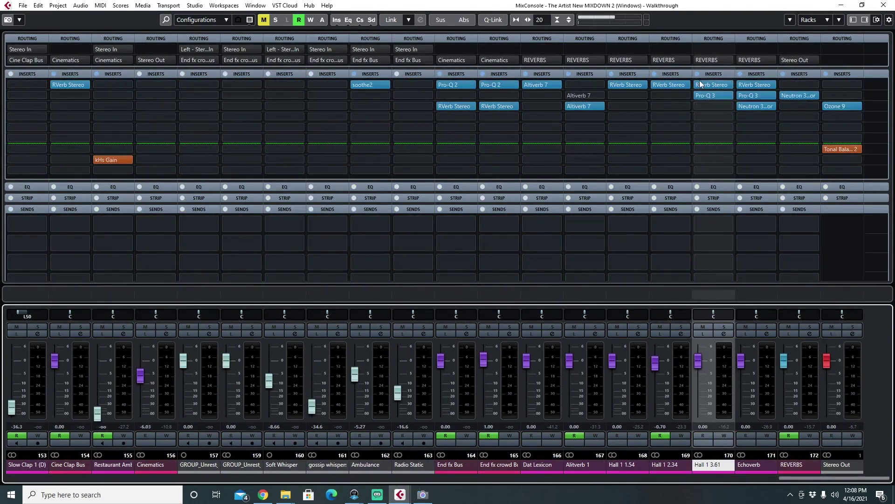
# - Compare the RVerb settings of the Hall 1 3.61 and Hall 1 2.34 channels, and close both reverb windows
pyautogui.click(705, 85)
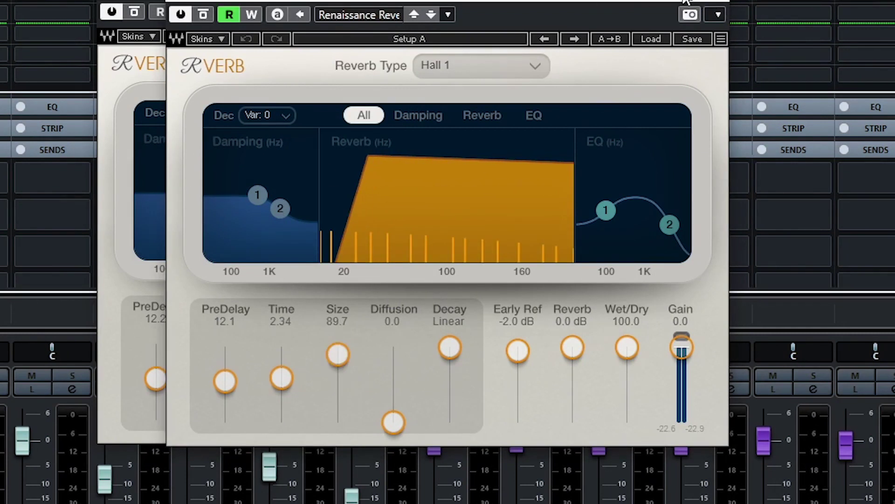
pyautogui.click(589, 125)
pyautogui.click(557, 126)
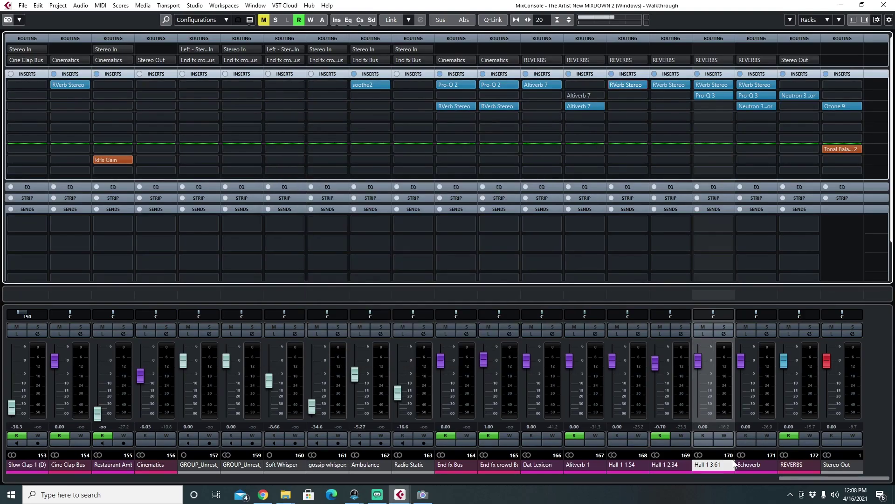
# - Step through the Echoverb, Hall 1 1.54, Hall 1 2.34 and Hall 1 3.61 channels to compare the reverb chain
pyautogui.click(760, 469)
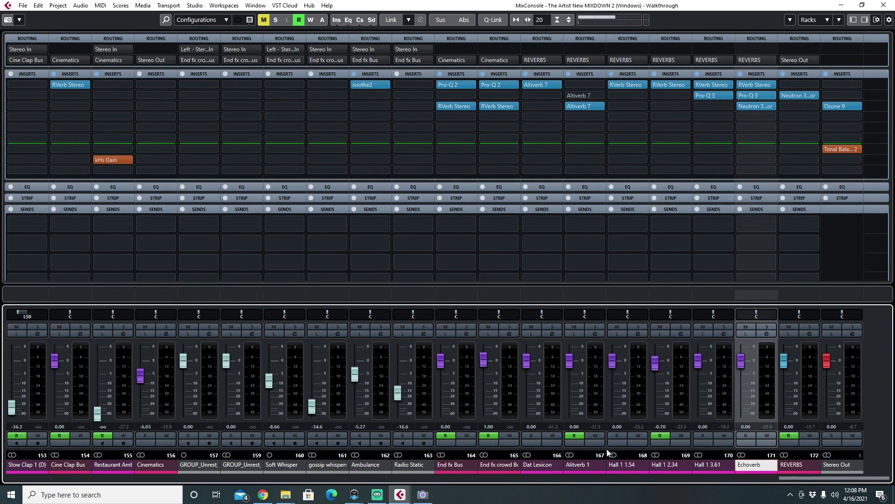
pyautogui.click(623, 467)
pyautogui.click(673, 467)
pyautogui.click(710, 465)
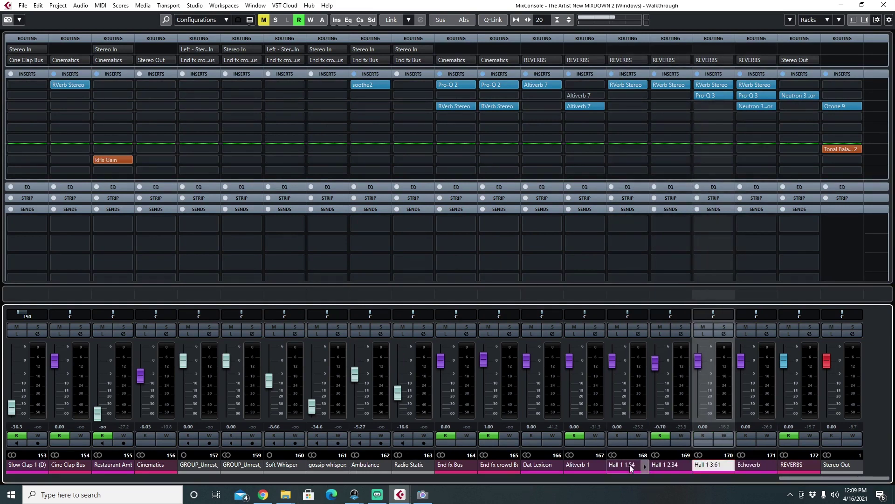
pyautogui.click(630, 467)
pyautogui.click(680, 465)
pyautogui.click(706, 465)
# - Open the Neutron 3 Compressor insert on the REVERBS channel, watch its gain reduction while the arrangement plays, and close it
pyautogui.click(801, 465)
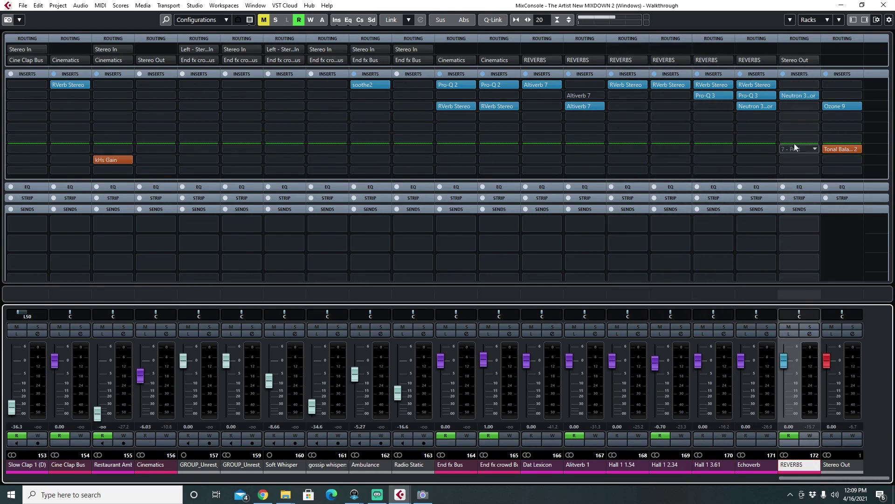
pyautogui.click(793, 96)
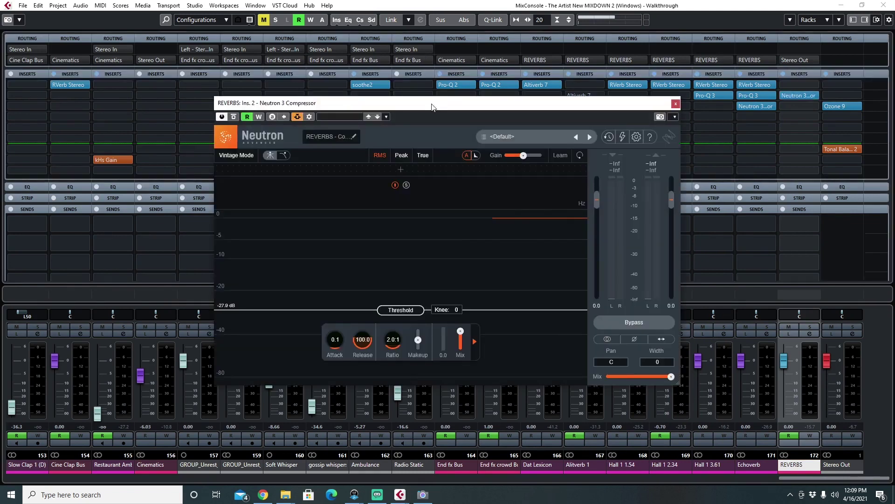
pyautogui.moveTo(432, 107); pyautogui.dragTo(354, 152)
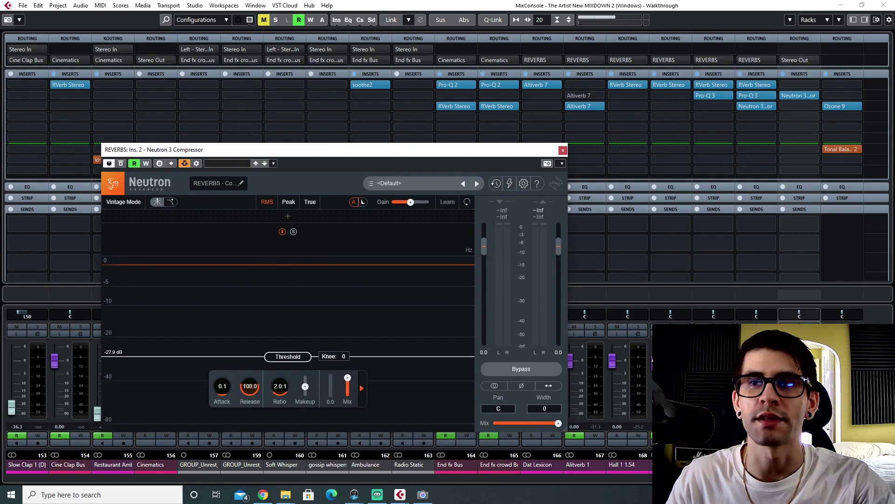
pyautogui.moveTo(358, 148); pyautogui.dragTo(363, 107)
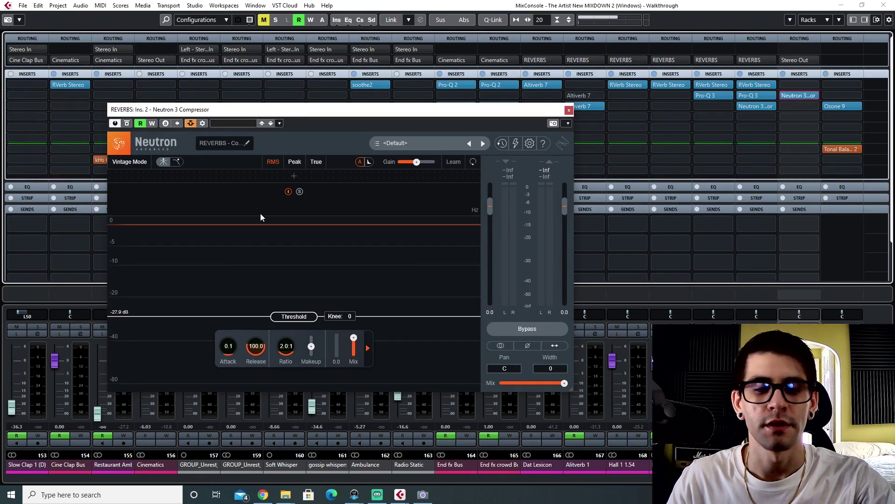
pyautogui.press('F3')
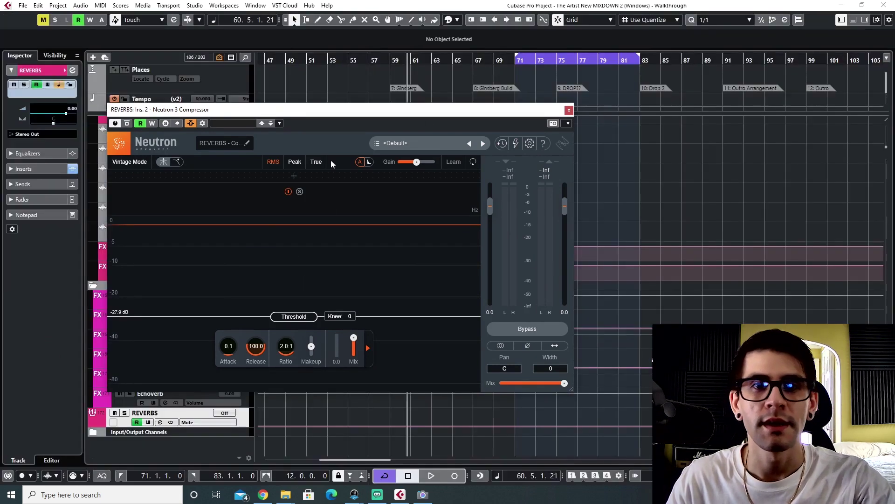
pyautogui.click(555, 61)
pyautogui.press('space')
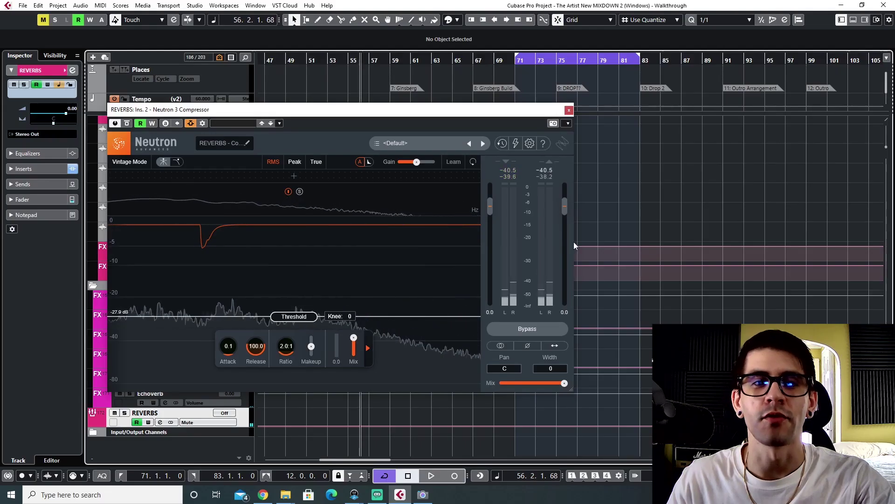
pyautogui.click(568, 110)
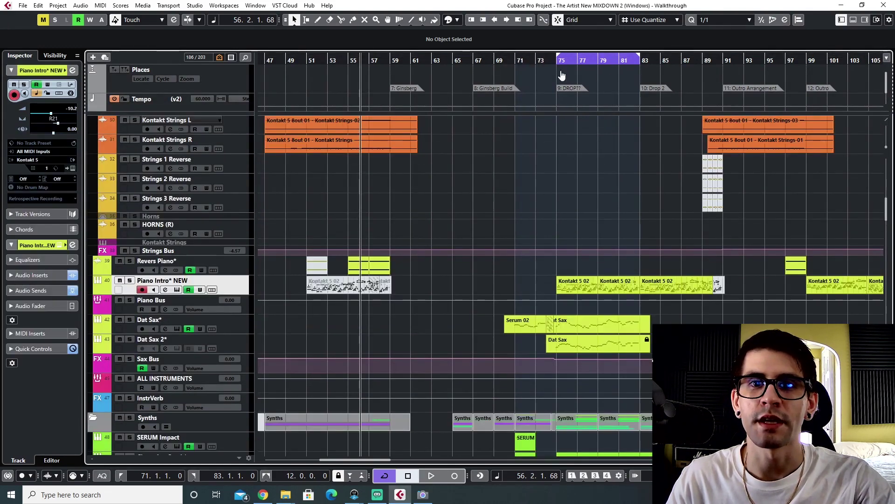
# - Solo the Piano Intro* NEW track, set the loop range to bars 99–107, and move the playhead to its start
pyautogui.click(130, 280)
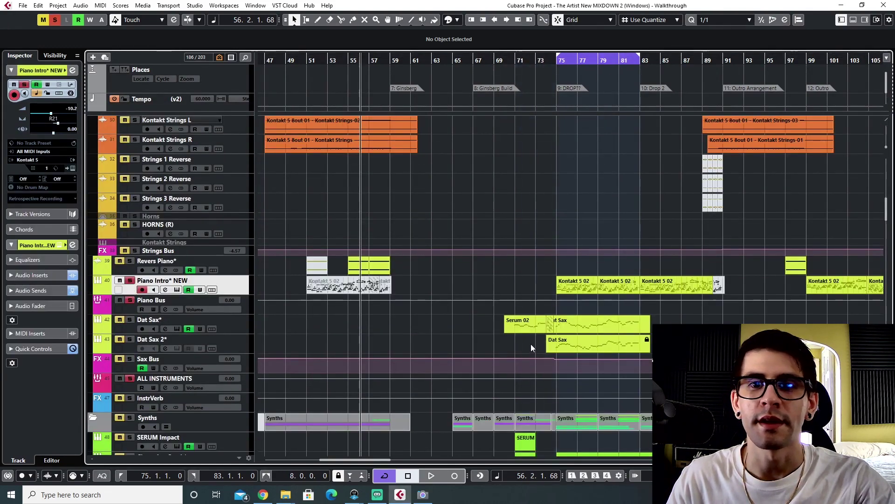
pyautogui.hscroll(10, 534, 340)
pyautogui.hscroll(-5, 531, 334)
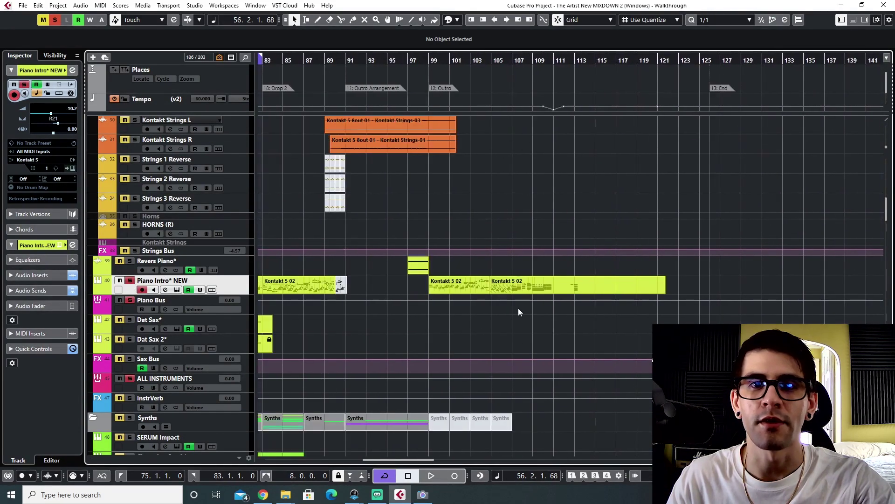
pyautogui.moveTo(429, 55); pyautogui.dragTo(504, 48)
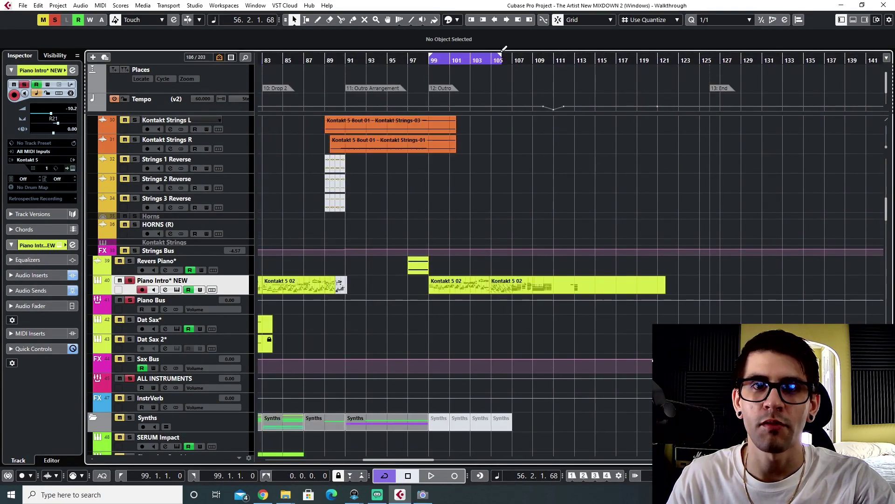
pyautogui.press('KP_1')
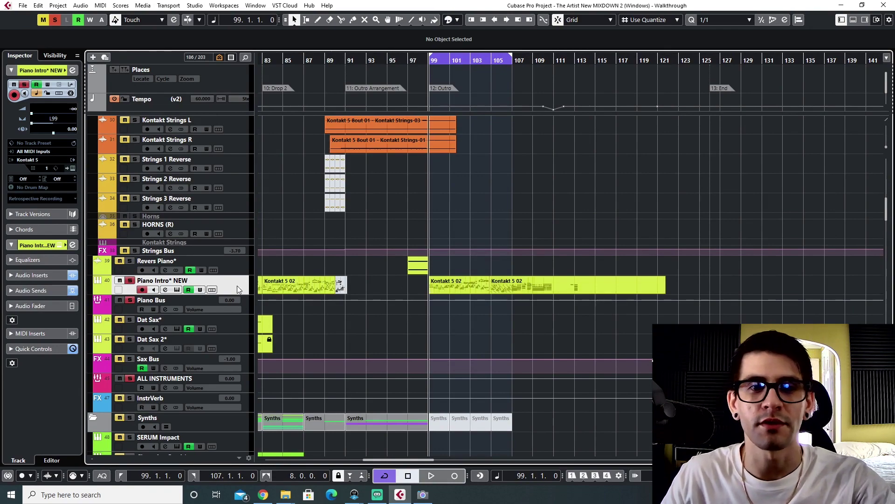
# - Open the Pro-Q 2 insert on the Piano Intro* NEW channel and examine its EQ curve while the soloed piano plays
pyautogui.press('F3')
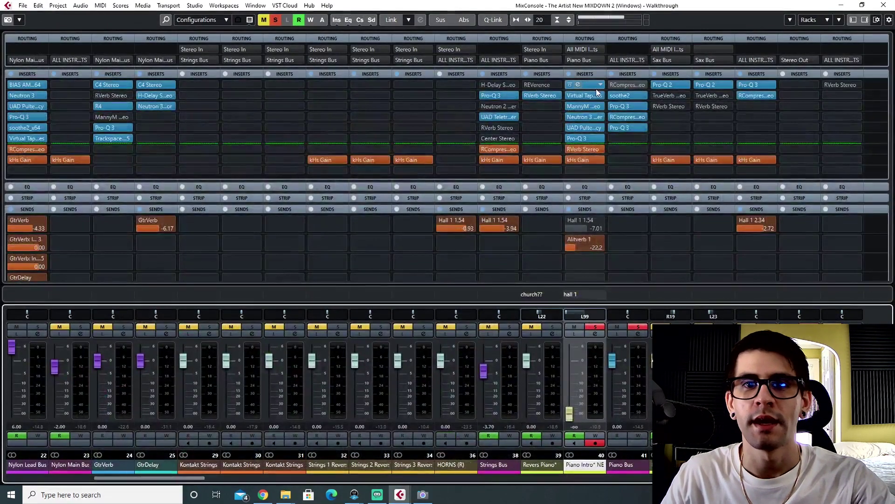
pyautogui.click(577, 85)
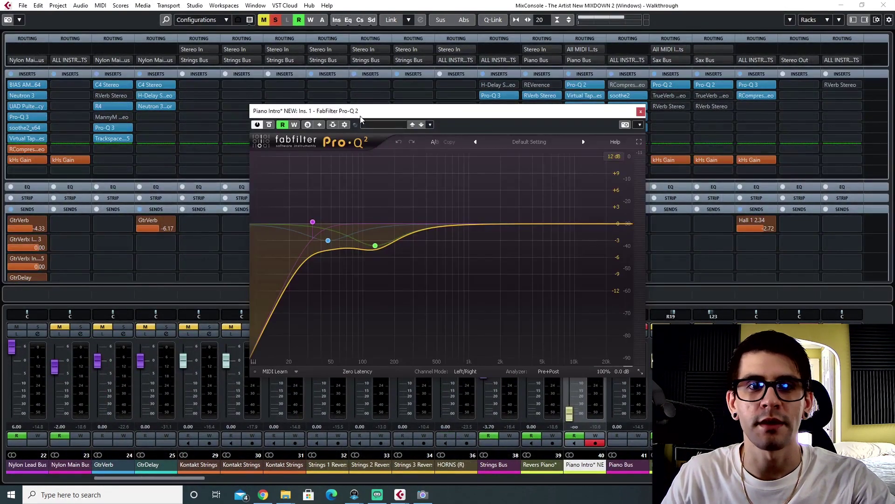
pyautogui.moveTo(361, 116); pyautogui.dragTo(218, 111)
pyautogui.press('space')
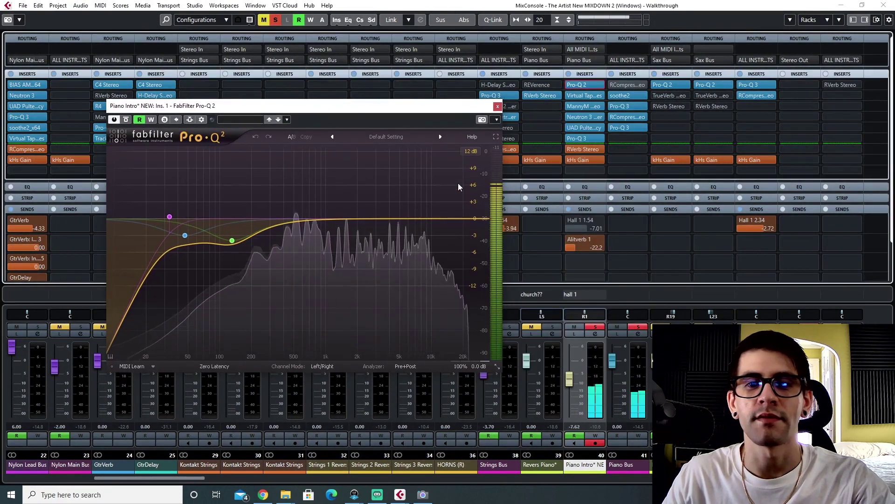
# - Set the Virtual Tape Machines input on the Piano Intro* NEW channel to about +9.93 dB and close the plug-in
pyautogui.click(579, 95)
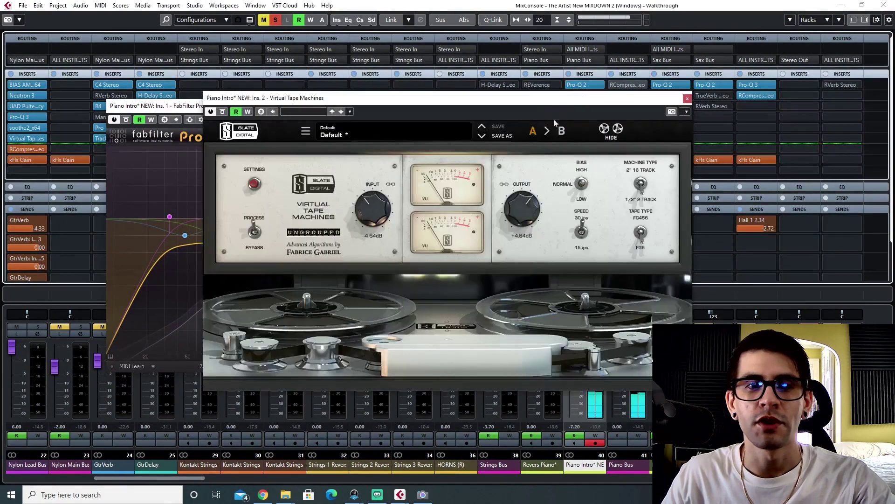
pyautogui.moveTo(359, 218); pyautogui.dragTo(379, 166)
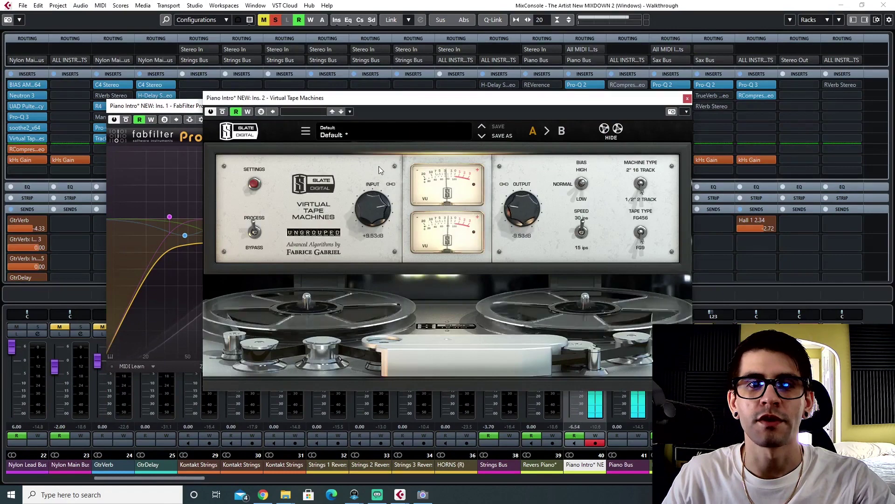
pyautogui.click(687, 99)
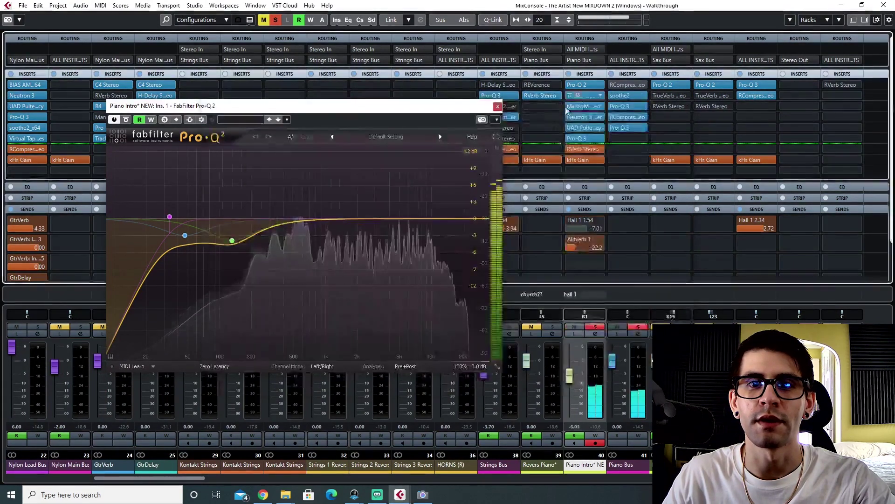
# - Open the MannyM Tone Shaper insert on the Piano Intro* NEW channel and raise its Hi Mid fader slightly
pyautogui.click(578, 106)
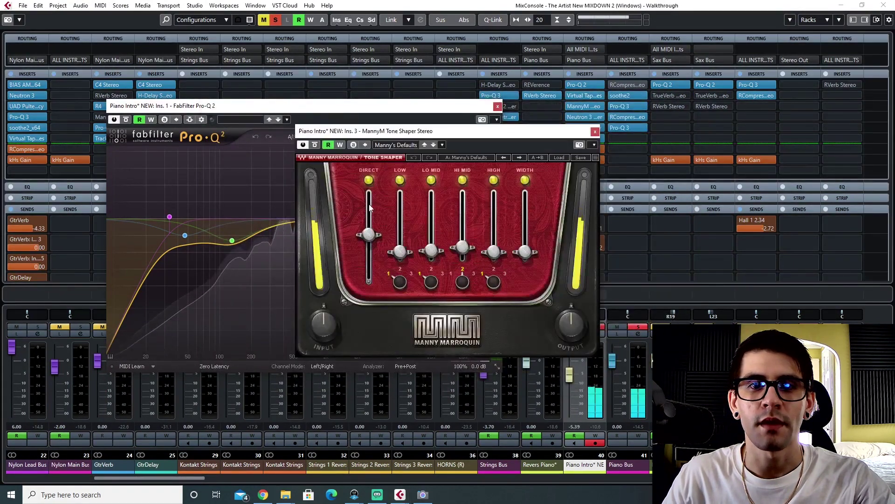
pyautogui.moveTo(443, 131); pyautogui.dragTo(408, 140)
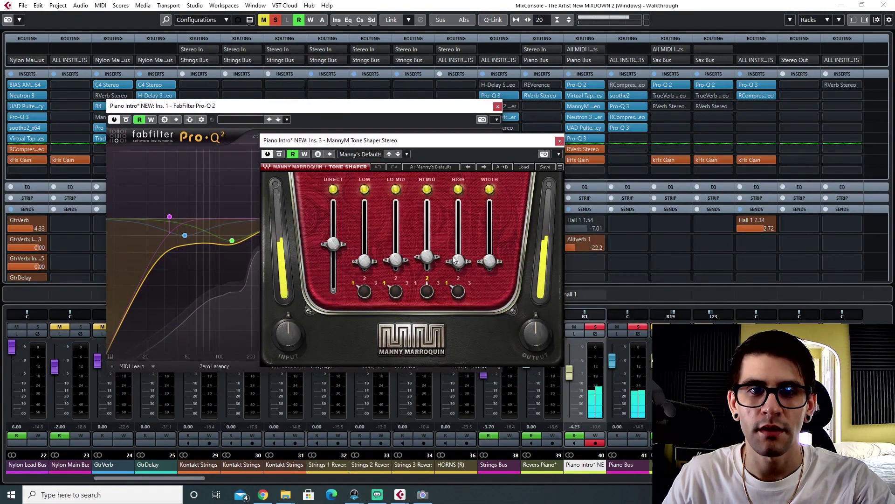
pyautogui.moveTo(429, 262)
pyautogui.mouseDown()
pyautogui.moveTo(429, 219)
pyautogui.moveTo(430, 255)
pyautogui.mouseUp()
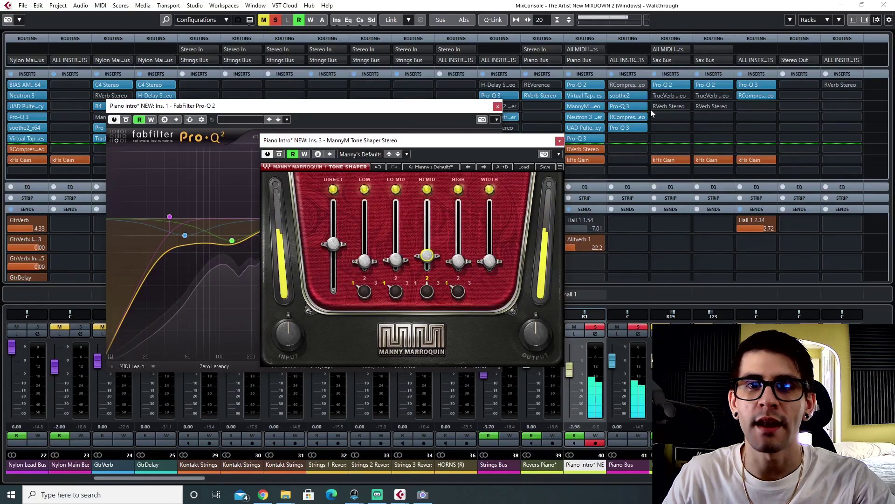
# - Open the Neutron 3 Transient Shaper insert on the piano channel and examine its high band's attack and sustain with playback running
pyautogui.click(578, 116)
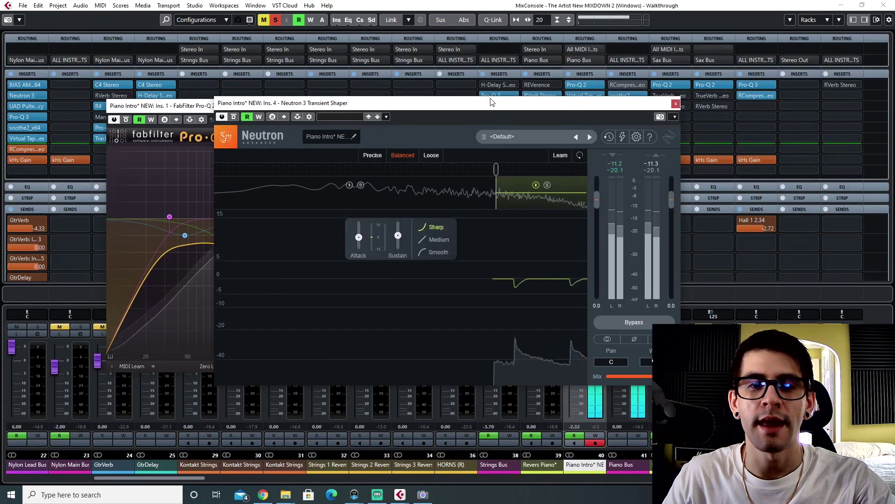
pyautogui.moveTo(494, 103); pyautogui.dragTo(445, 123)
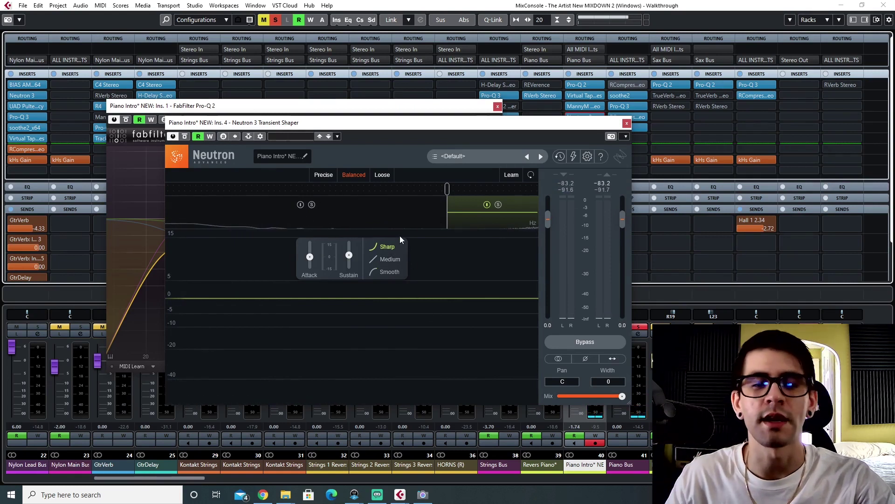
pyautogui.click(494, 221)
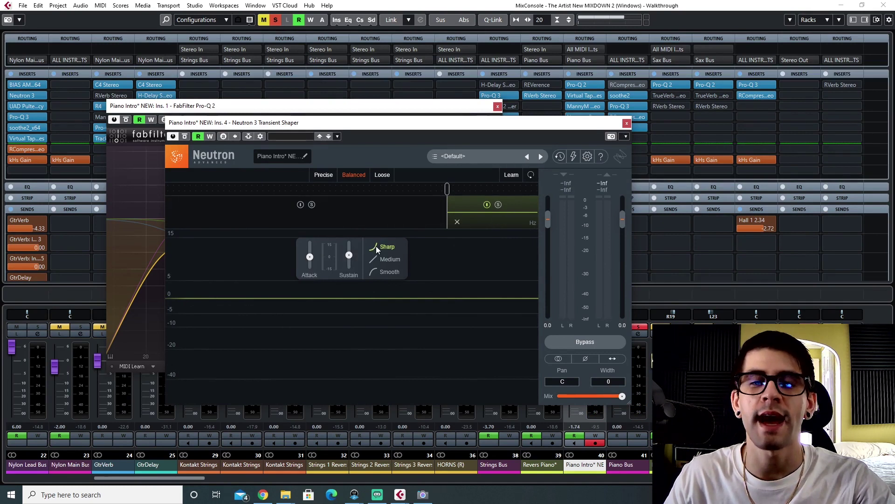
pyautogui.moveTo(537, 125); pyautogui.dragTo(479, 137)
pyautogui.press('space')
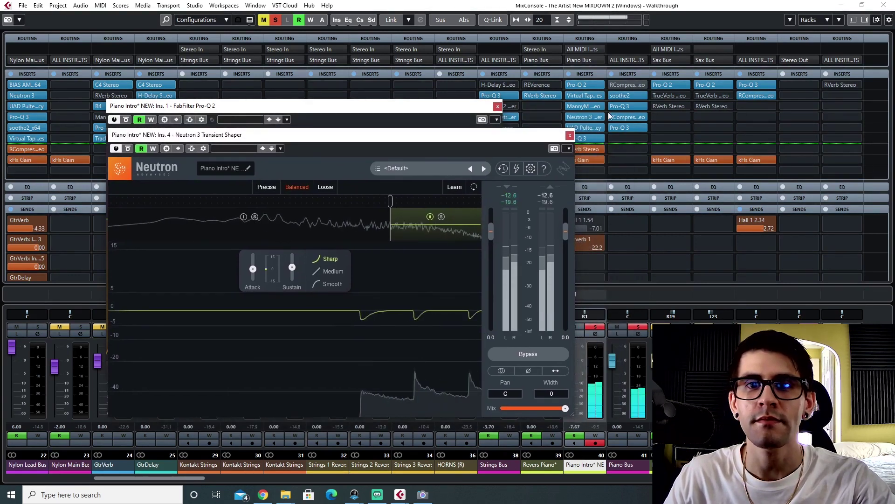
# - Examine the piano's UAD Pultec-Pro Legacy EQ settings, and close the Pro-Q 2, Transient Shaper and Pultec windows
pyautogui.click(579, 125)
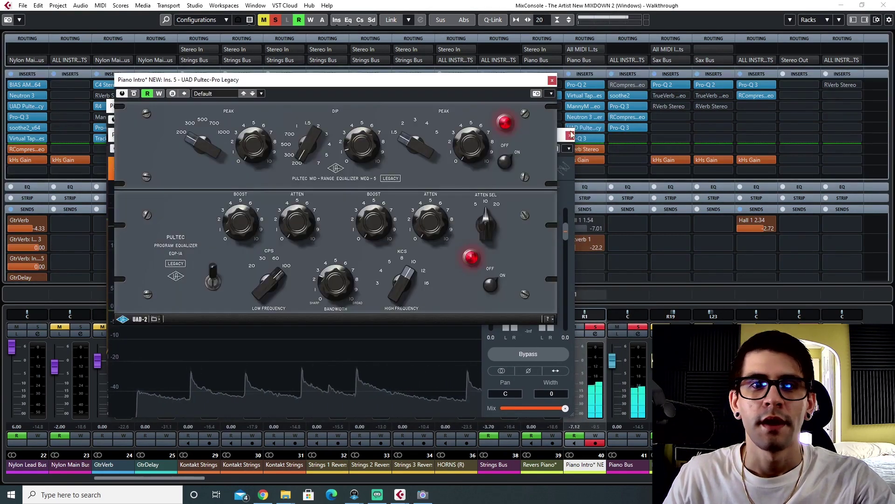
pyautogui.moveTo(406, 81); pyautogui.dragTo(450, 147)
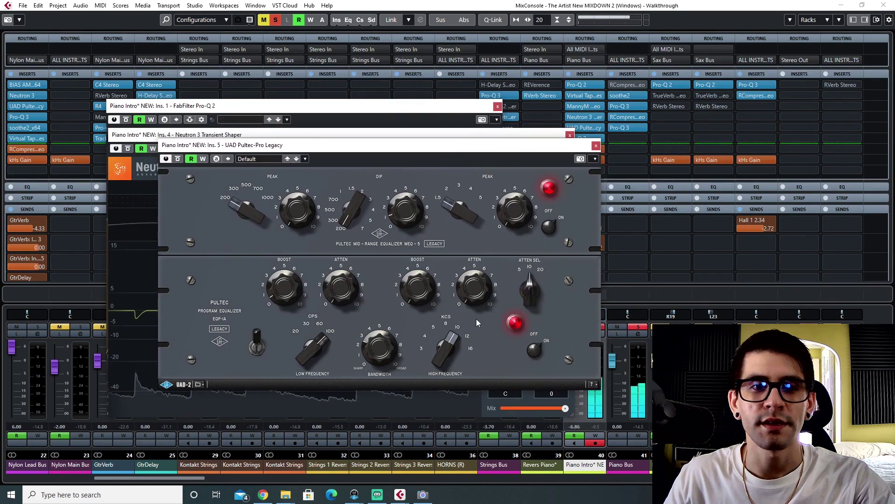
pyautogui.click(479, 104)
pyautogui.click(498, 106)
pyautogui.click(569, 135)
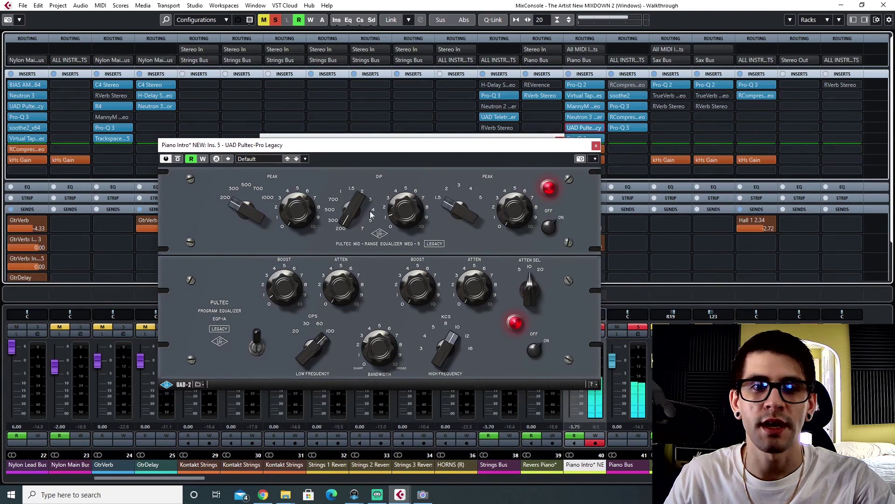
pyautogui.click(597, 146)
# - Review the Pro-Q 3 and MannyM Tone Shaper settings on the Piano Intro* NEW channel, and close both plug-ins
pyautogui.click(578, 140)
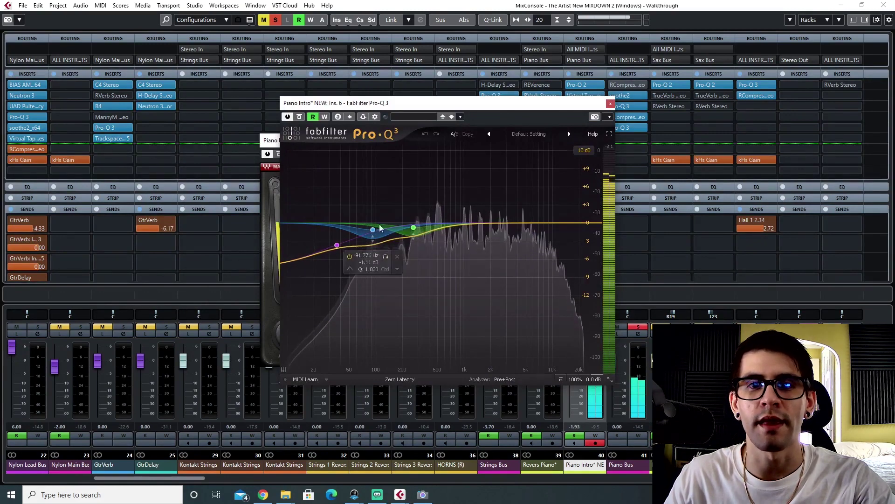
pyautogui.click(610, 103)
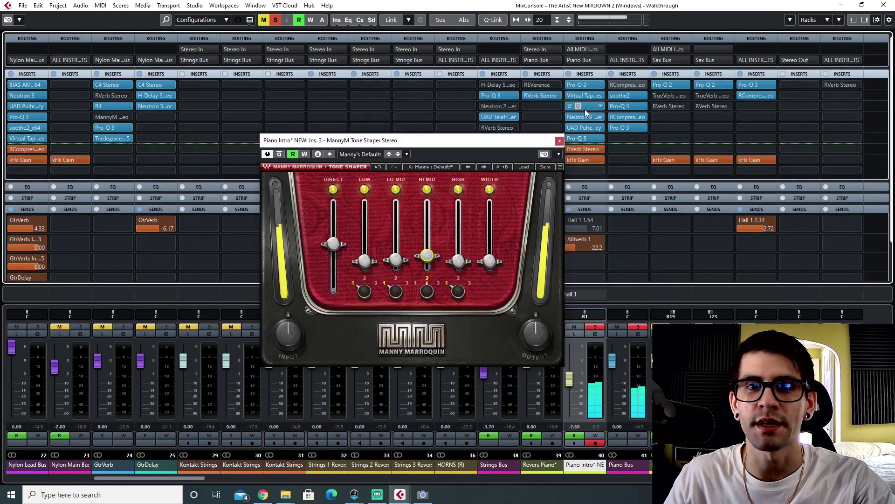
pyautogui.moveTo(491, 144); pyautogui.dragTo(485, 112)
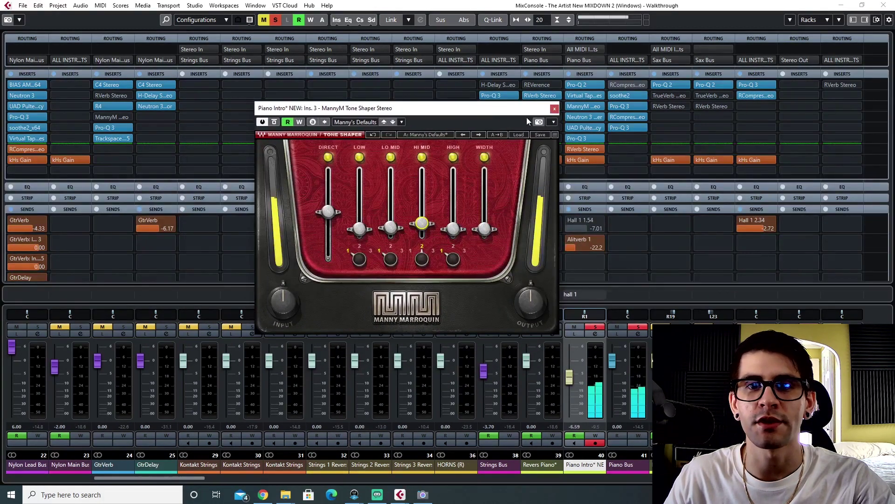
pyautogui.click(554, 109)
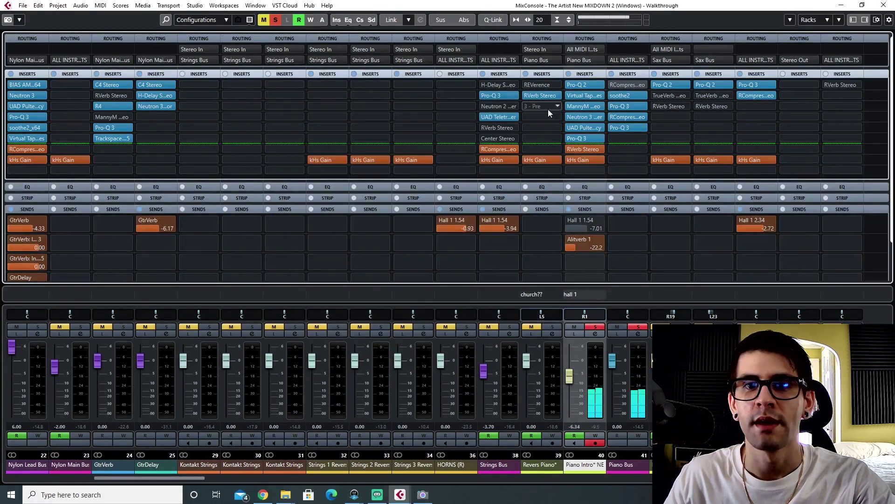
pyautogui.click(577, 138)
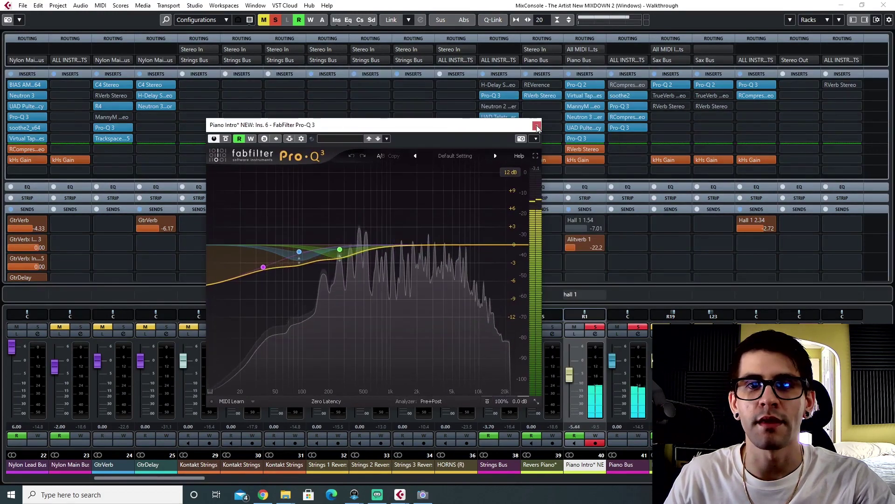
pyautogui.click(536, 126)
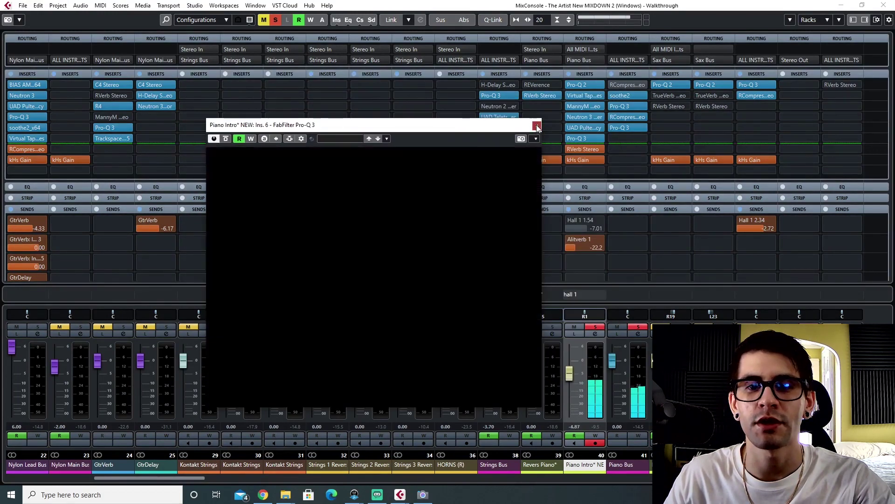
# - Open the RVerb Stereo insert on the Piano Intro* NEW channel and examine its Hall 1 settings with playback from bar 83
pyautogui.click(576, 148)
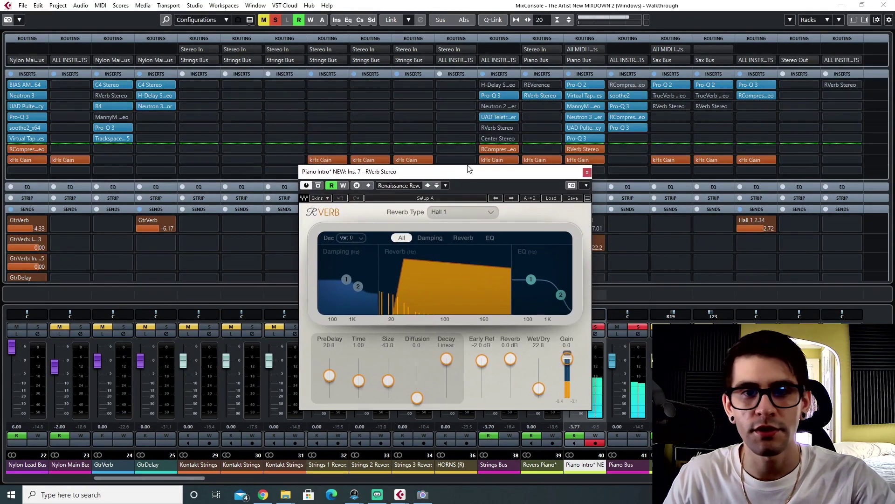
pyautogui.press('F3')
pyautogui.moveTo(469, 171); pyautogui.dragTo(756, 209)
pyautogui.press('space')
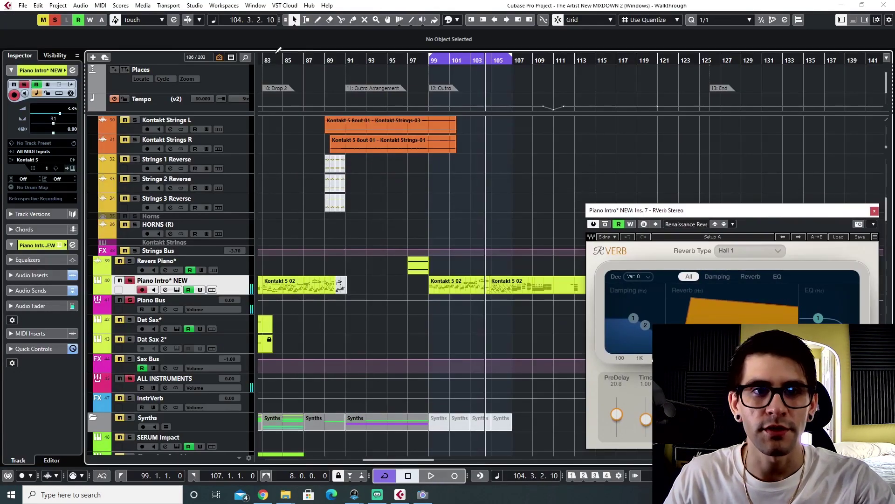
pyautogui.click(265, 60)
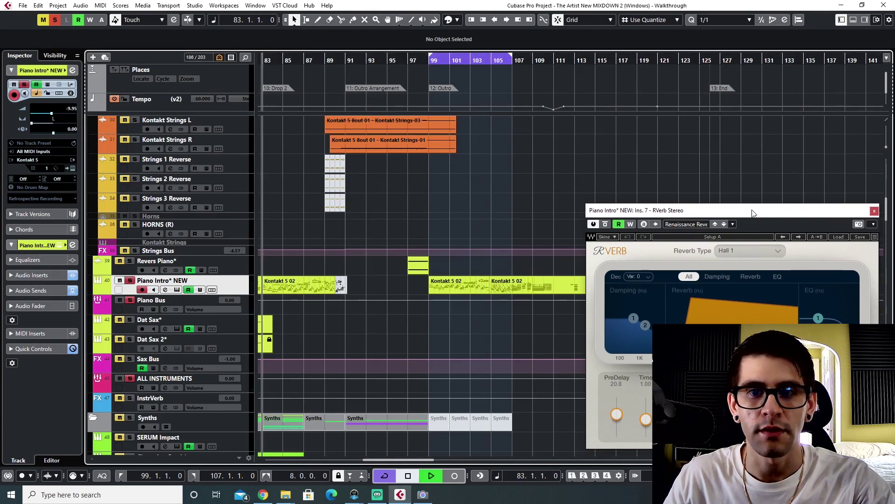
pyautogui.moveTo(751, 210); pyautogui.dragTo(552, 179)
pyautogui.press('F3')
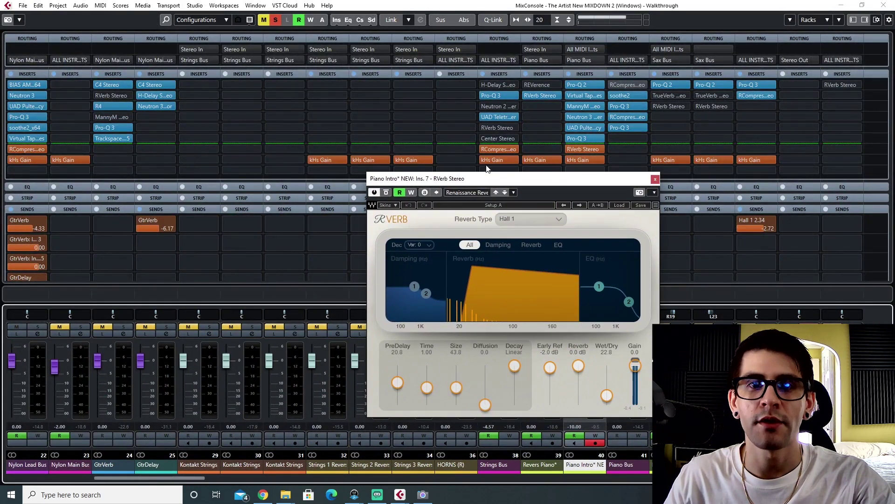
pyautogui.moveTo(483, 180); pyautogui.dragTo(382, 113)
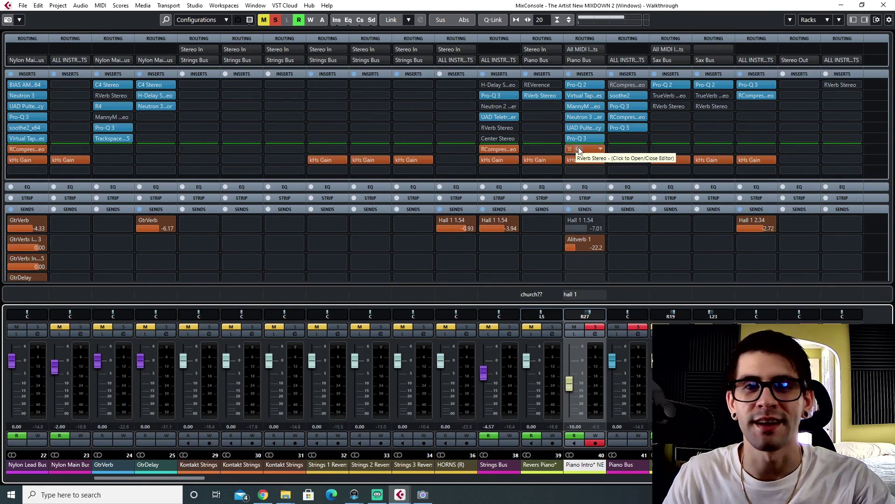
# - Open the soothe2 insert on the Piano Bus and watch its Piano enhancer preset working with bars 107 to 111 looped
pyautogui.click(630, 459)
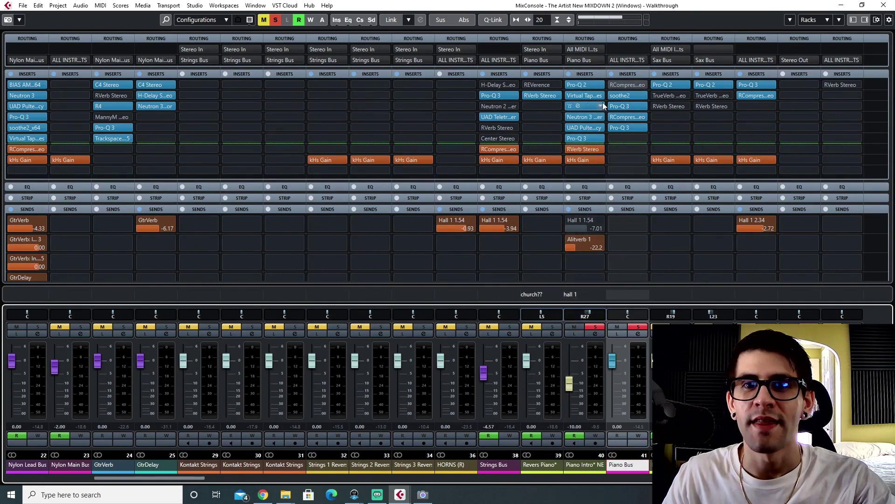
pyautogui.click(620, 97)
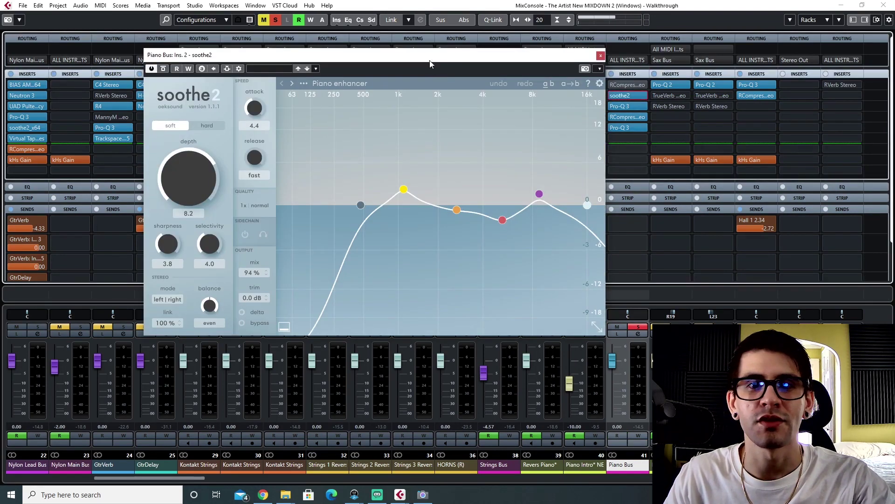
pyautogui.moveTo(413, 58); pyautogui.dragTo(329, 132)
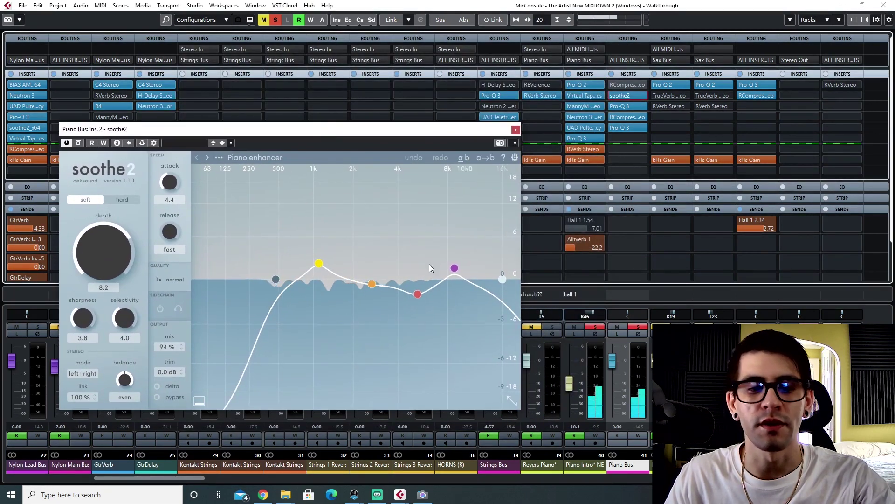
pyautogui.press('F3')
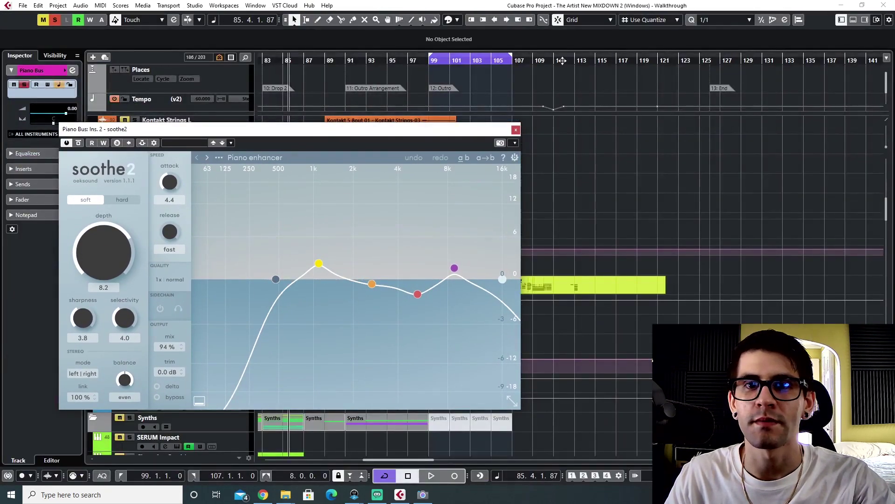
pyautogui.click(562, 60)
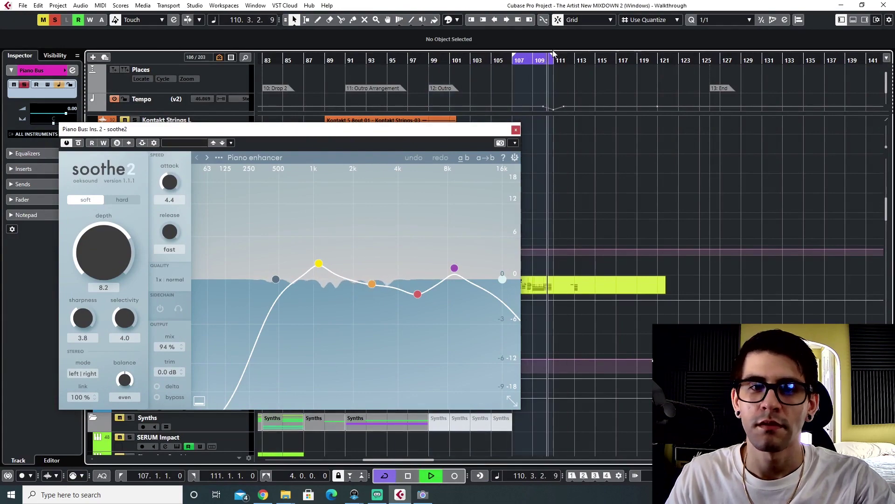
pyautogui.press('F3')
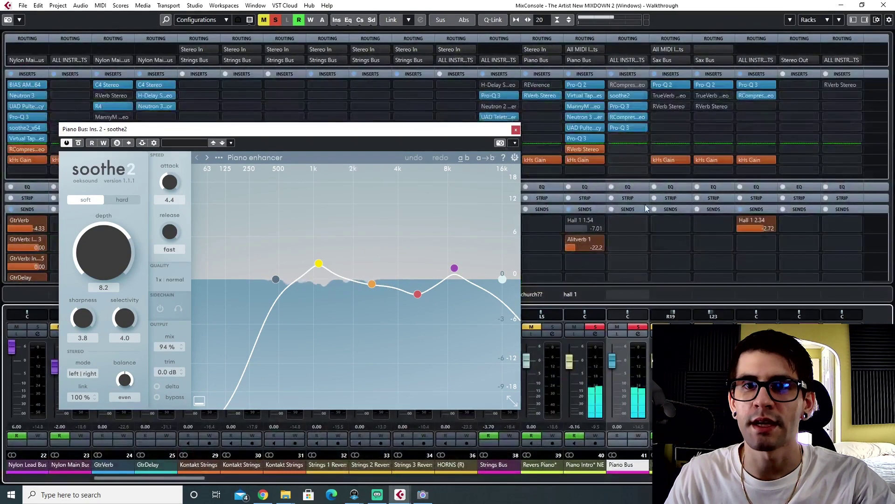
# - Inspect the 271.82 Hz band in the Piano Bus's insert 3 Pro-Q 3, and open the RCompressor Stereo insert clear of the channel inserts
pyautogui.click(619, 106)
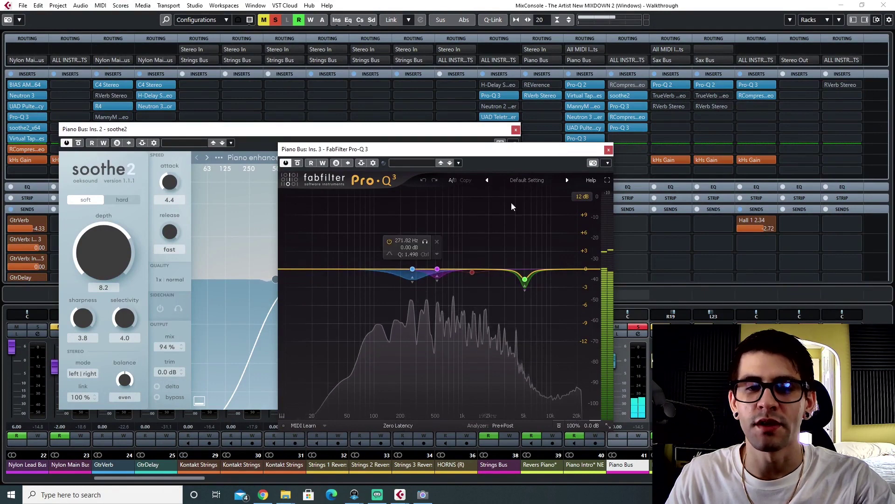
pyautogui.click(412, 269)
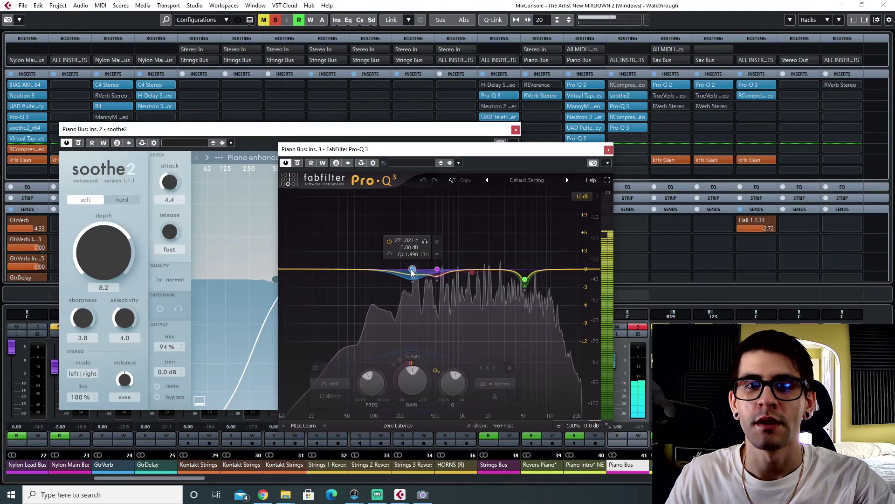
pyautogui.click(622, 117)
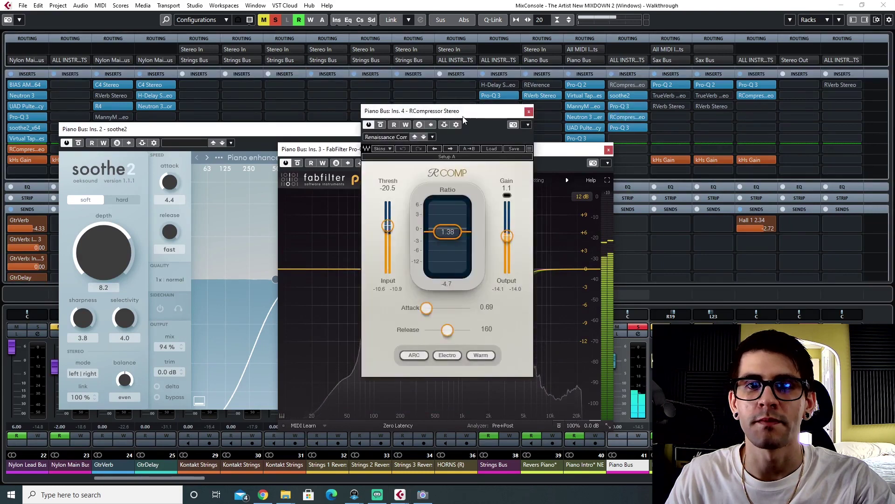
pyautogui.moveTo(463, 117); pyautogui.dragTo(392, 102)
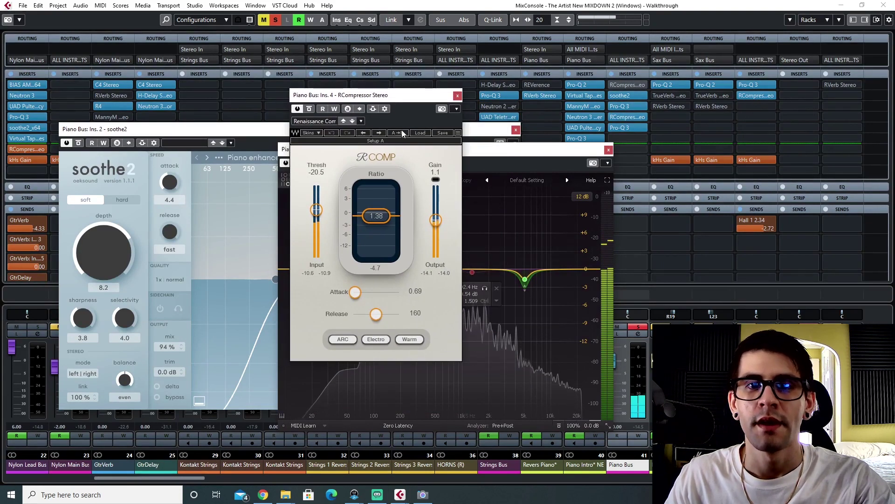
# - Move the loop to bars 103 to 107 and audition the Piano Bus RCompressor with playback running
pyautogui.press('F3')
pyautogui.click(523, 57)
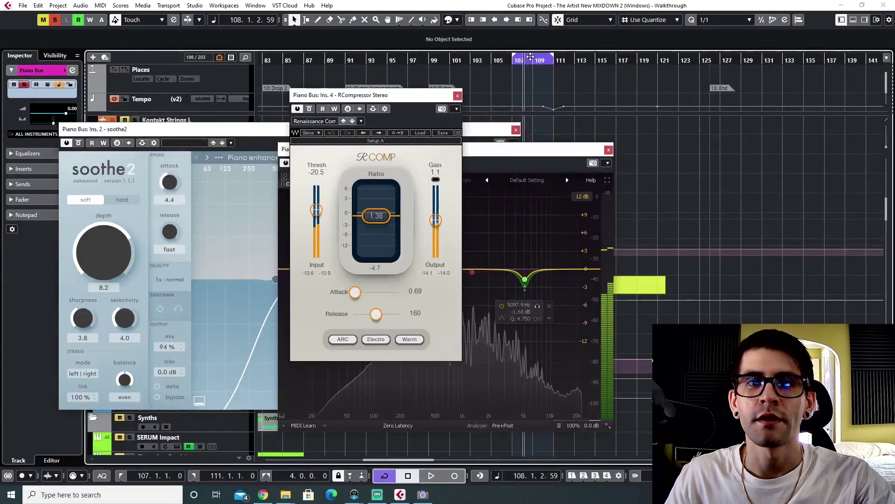
pyautogui.moveTo(530, 57); pyautogui.dragTo(488, 60)
pyautogui.press('space')
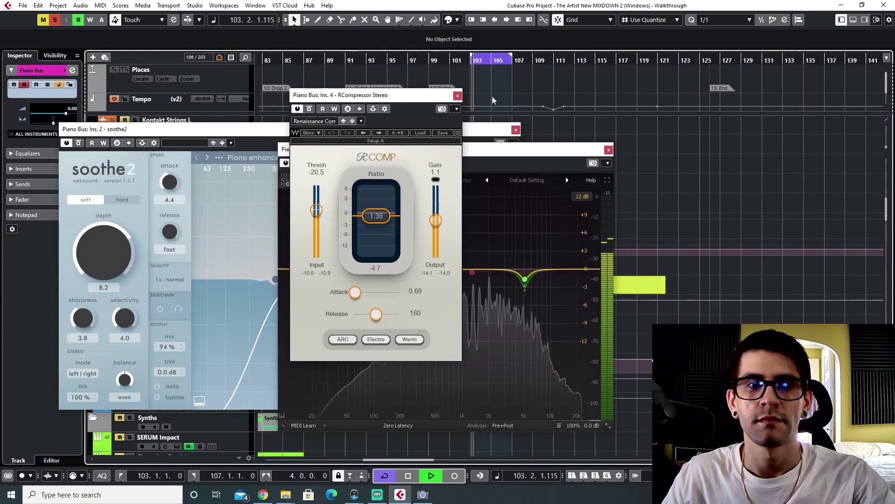
pyautogui.press('F3')
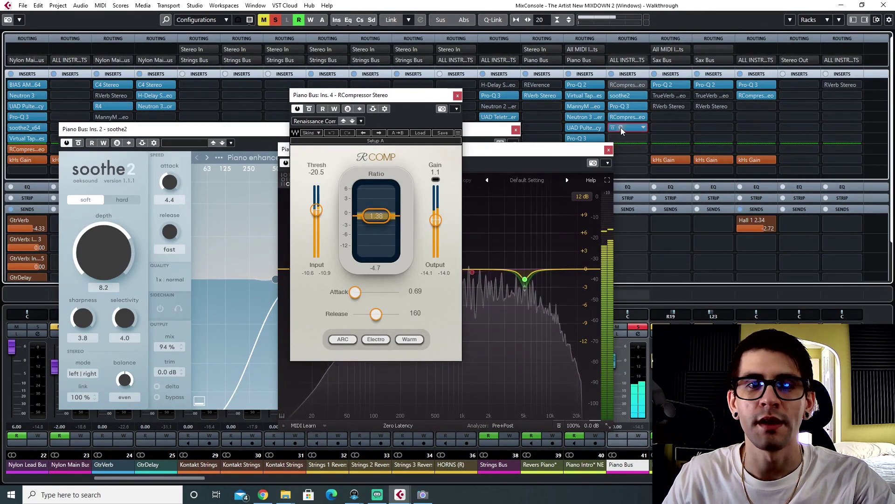
# - Listen to the 617.25 Hz cut in isolation in the Piano Bus's insert 5 Pro-Q 3, and close the bus's plug-in windows
pyautogui.click(621, 128)
pyautogui.moveTo(429, 107); pyautogui.dragTo(406, 116)
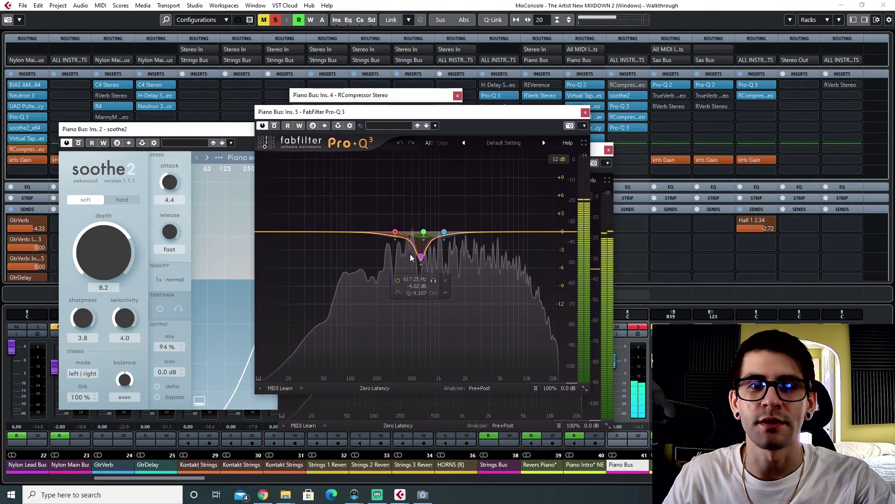
pyautogui.click(420, 256)
pyautogui.click(433, 281)
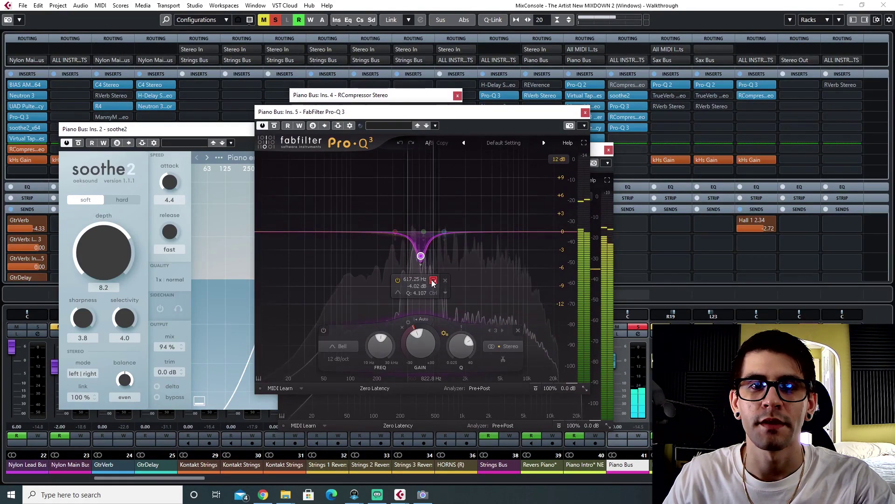
pyautogui.click(585, 112)
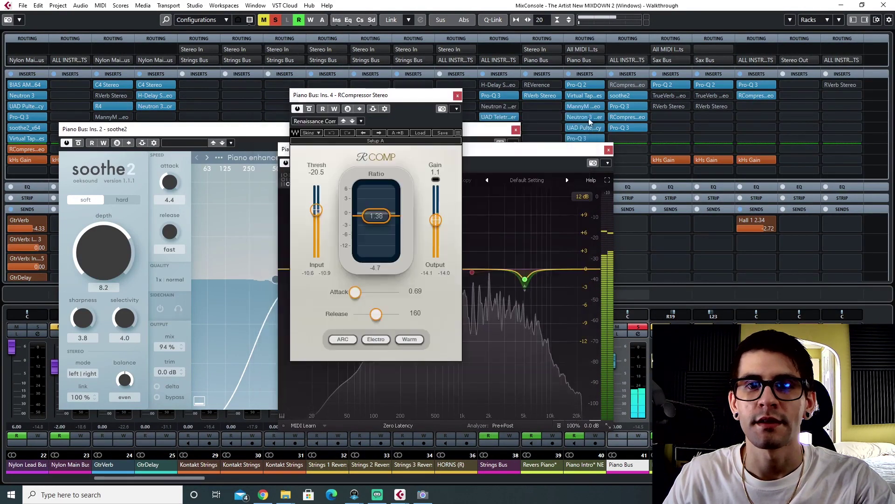
pyautogui.click(458, 95)
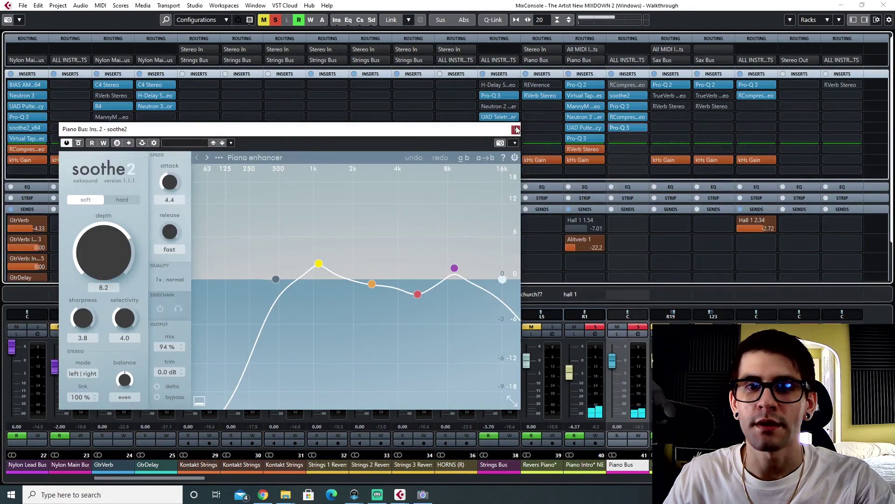
pyautogui.click(516, 130)
# - Solo the TYLER CHOPS tracks and play the Outro Arrangement from bar 91
pyautogui.press('F3')
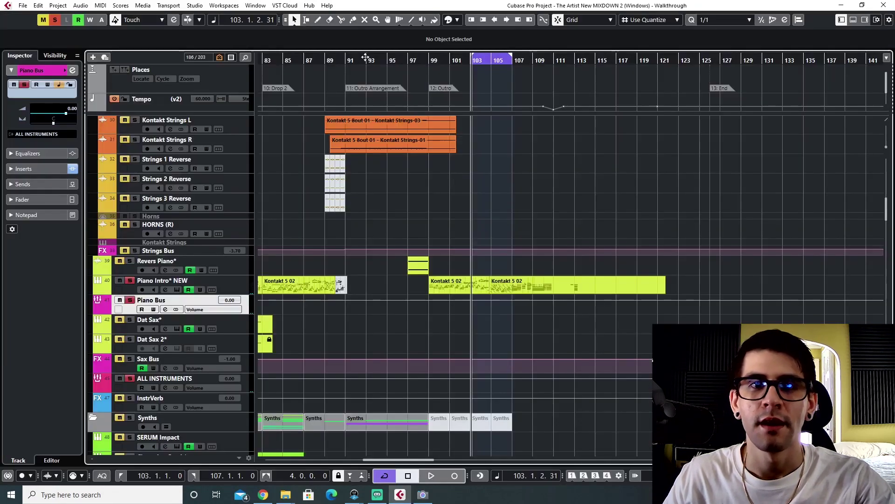
pyautogui.click(430, 59)
pyautogui.scroll(15, 438, 181)
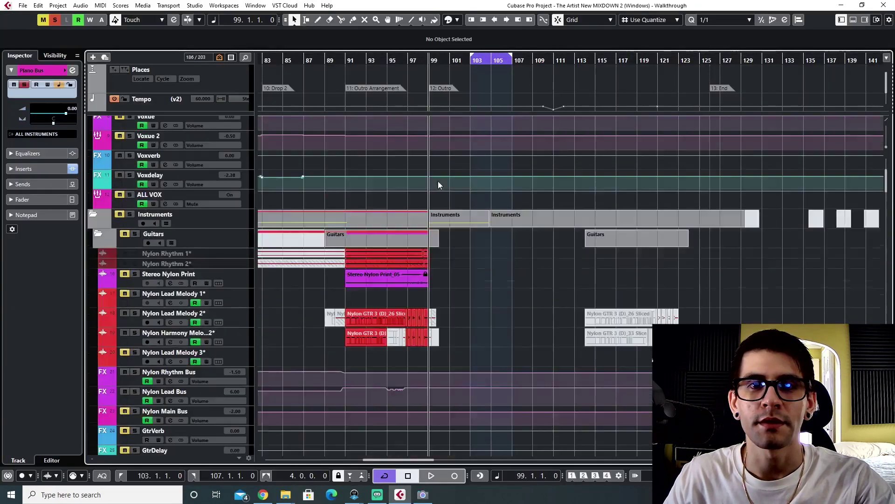
pyautogui.hscroll(-3, 356, 223)
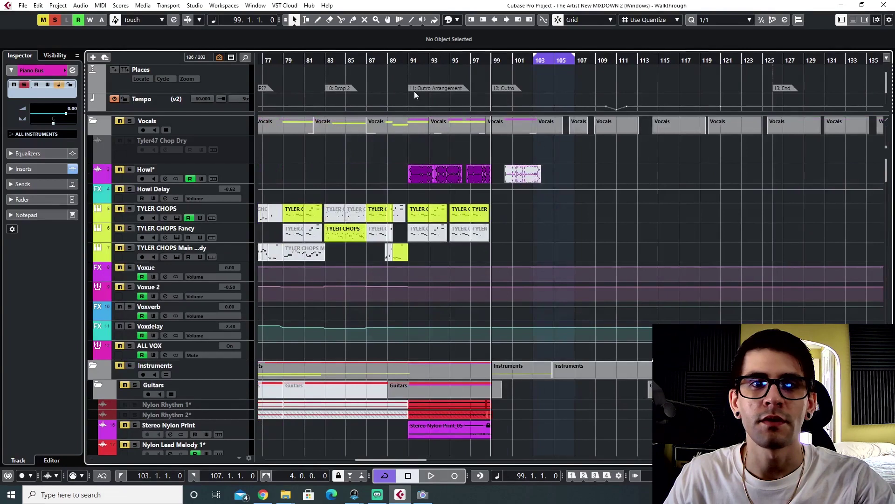
pyautogui.click(408, 59)
pyautogui.click(136, 209)
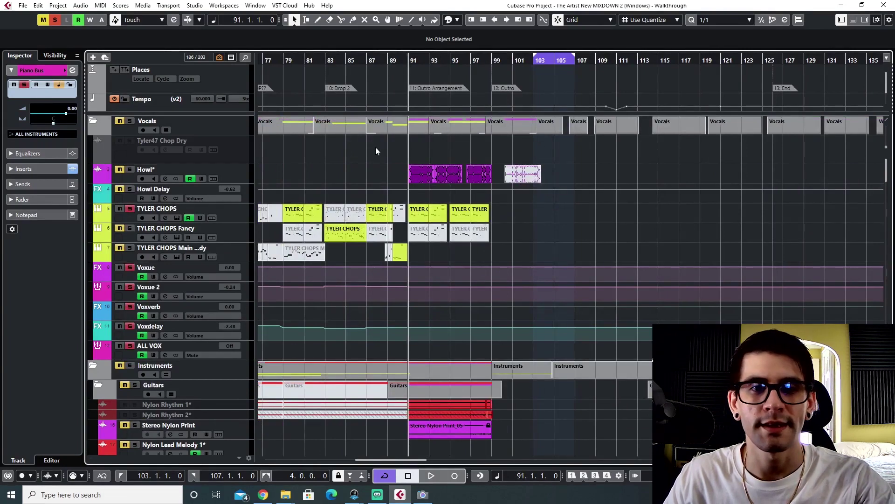
pyautogui.keyDown('ctrl'); pyautogui.scroll(4, 446, 201); pyautogui.keyUp('ctrl')
pyautogui.press('space')
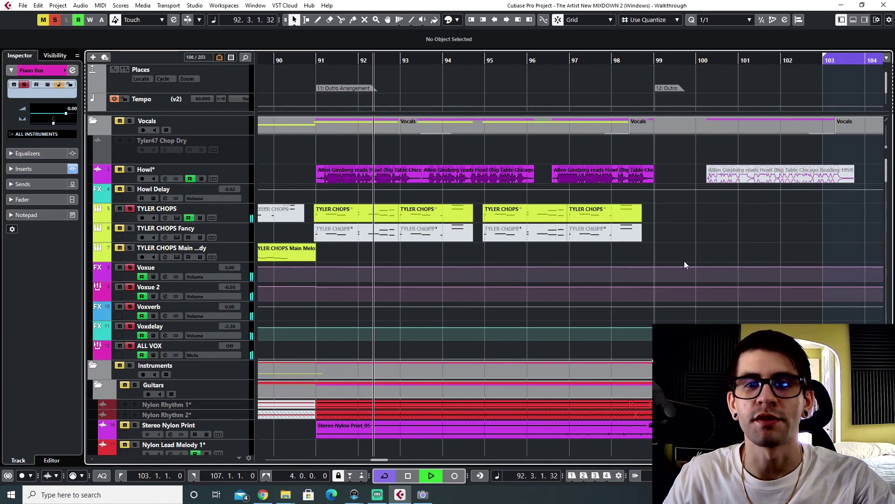
pyautogui.press('space')
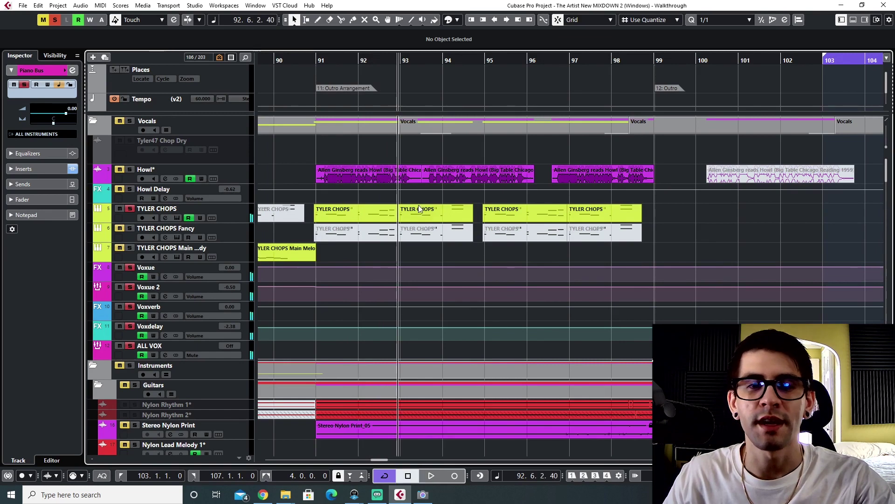
# - Loop bars 83 to 87 at Drop 2 and play the section with the TYLER CHOPS Fancy track selected
pyautogui.hscroll(3, 421, 205)
pyautogui.hscroll(-8, 421, 206)
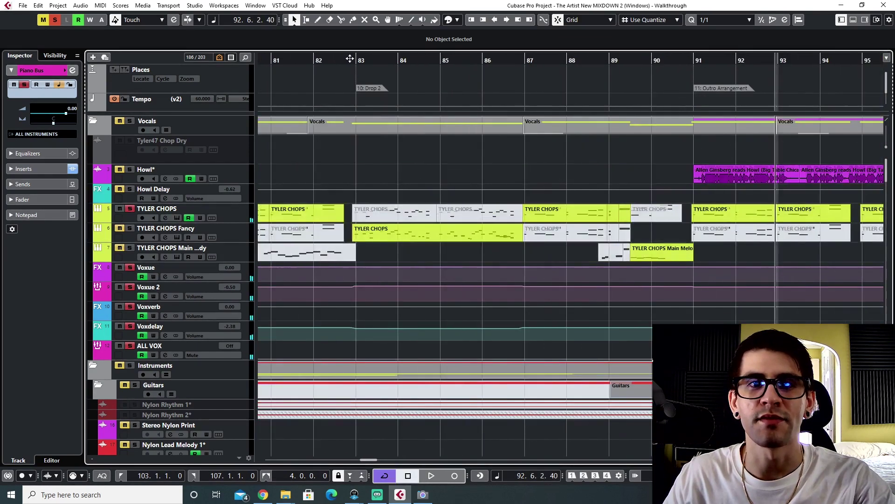
pyautogui.moveTo(356, 53); pyautogui.dragTo(609, 49)
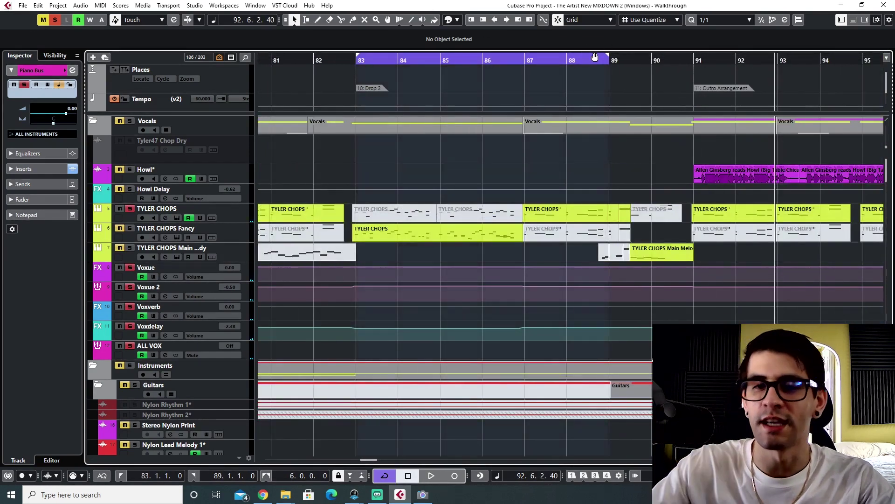
pyautogui.press('KP_1')
pyautogui.press('space')
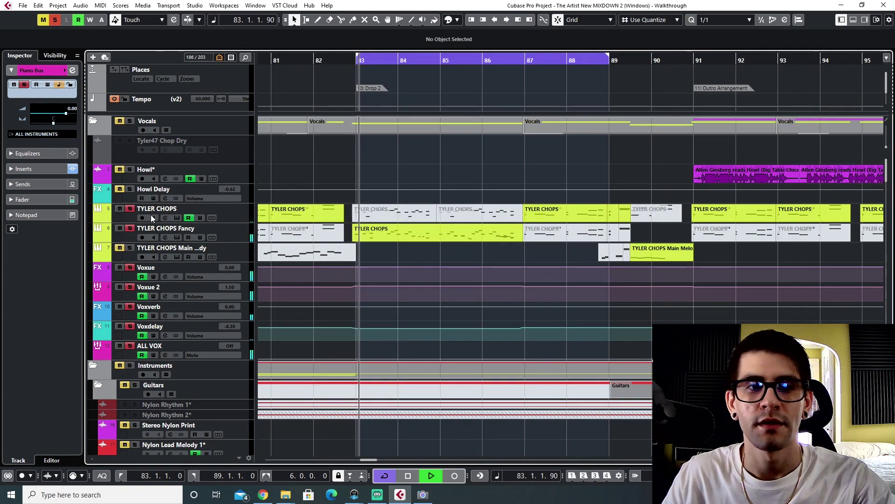
pyautogui.click(233, 228)
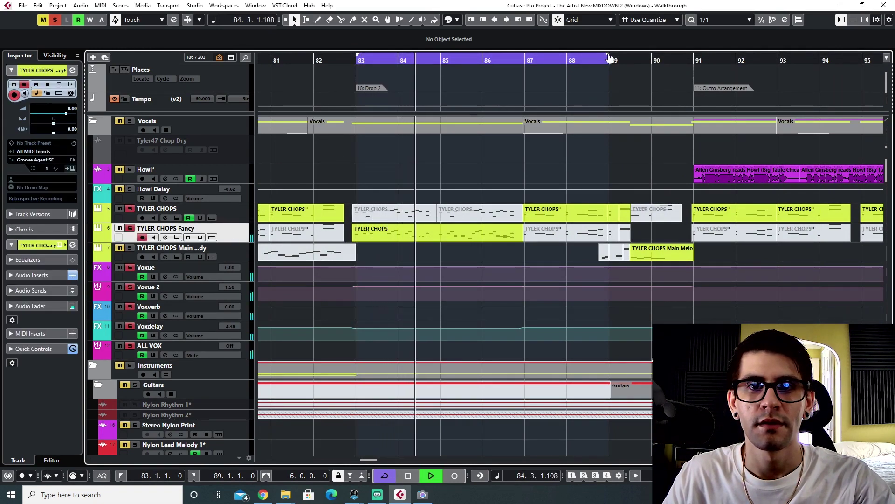
pyautogui.moveTo(604, 57); pyautogui.dragTo(524, 57)
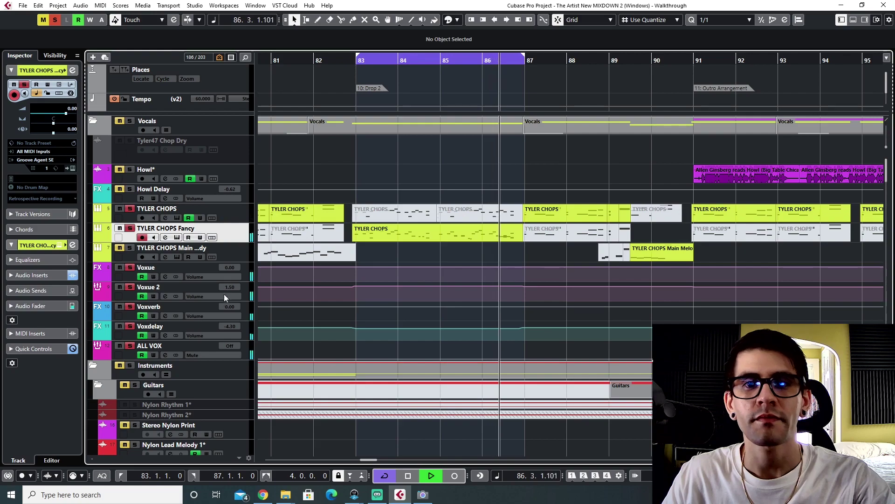
# - Show the MixConsole and select the Voxue channel with the vocal channels in view
pyautogui.press('F3')
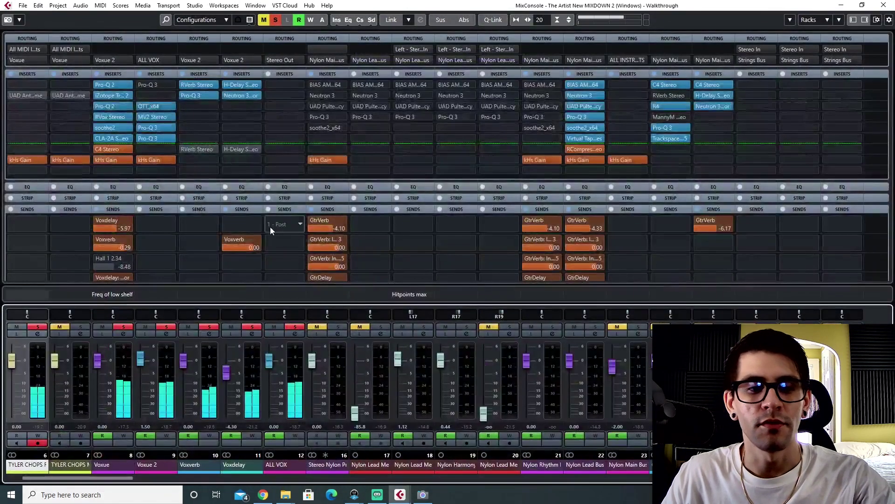
pyautogui.press('F3')
pyautogui.press('F3')
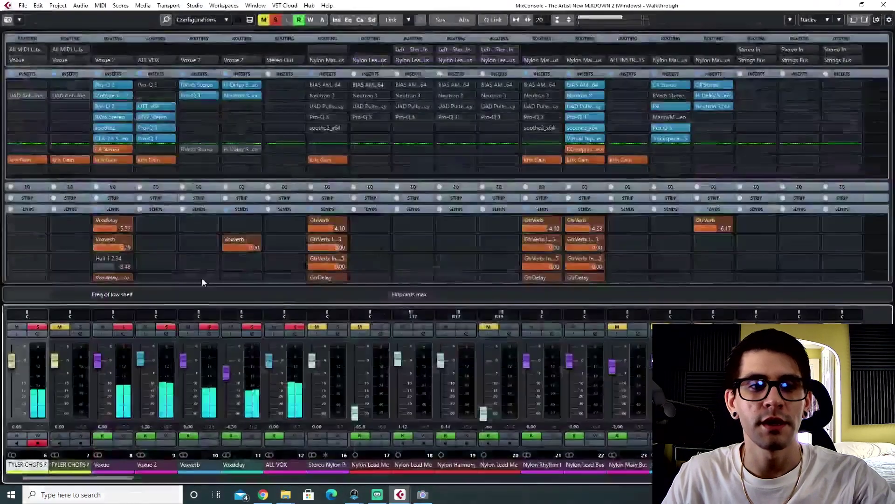
pyautogui.click(114, 467)
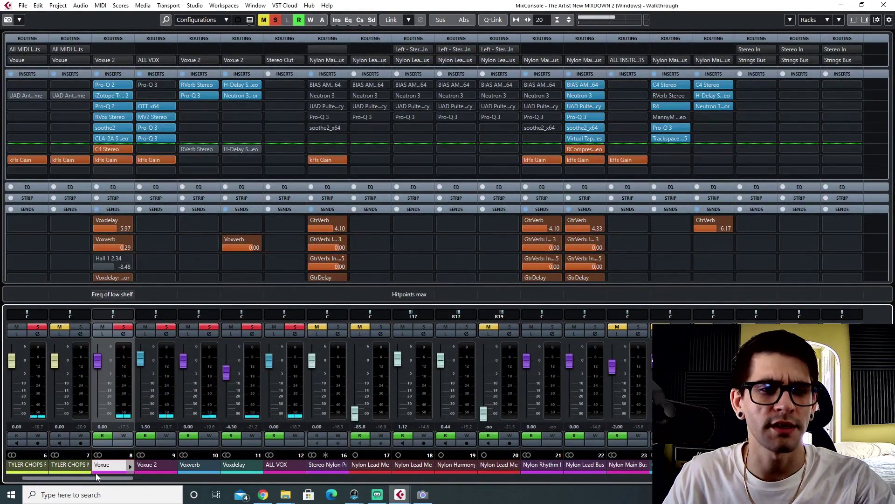
pyautogui.hscroll(-3, 93, 479)
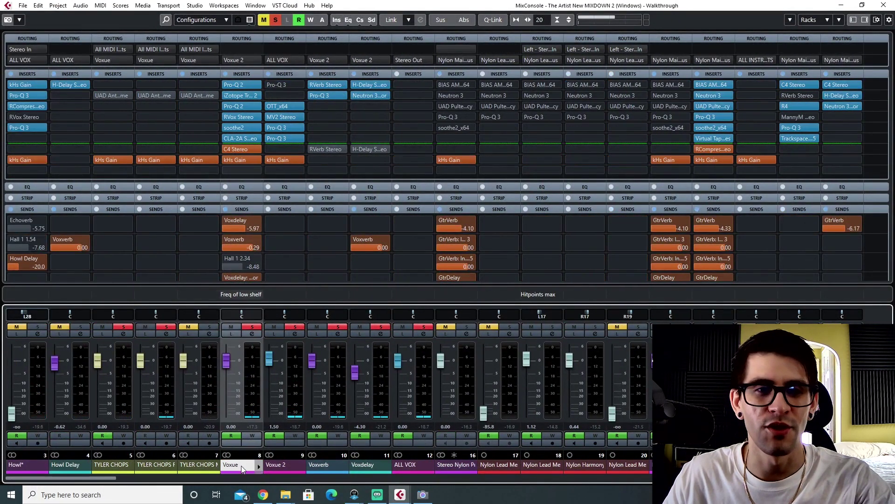
# - Bypass the Voxue channel's inserts 2 to 7, from iZotope Trash 2 through C4 Stereo, and play the section
pyautogui.click(225, 138)
pyautogui.click(225, 126)
pyautogui.click(224, 115)
pyautogui.click(225, 105)
pyautogui.click(225, 94)
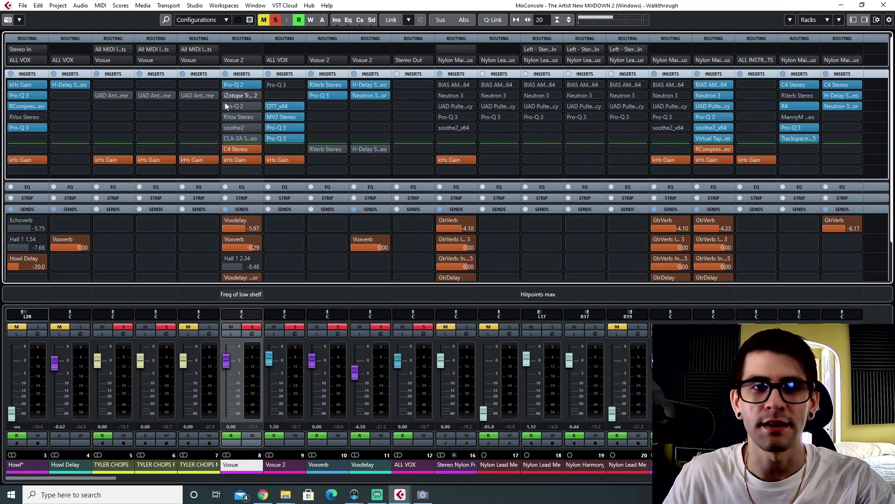
pyautogui.click(226, 149)
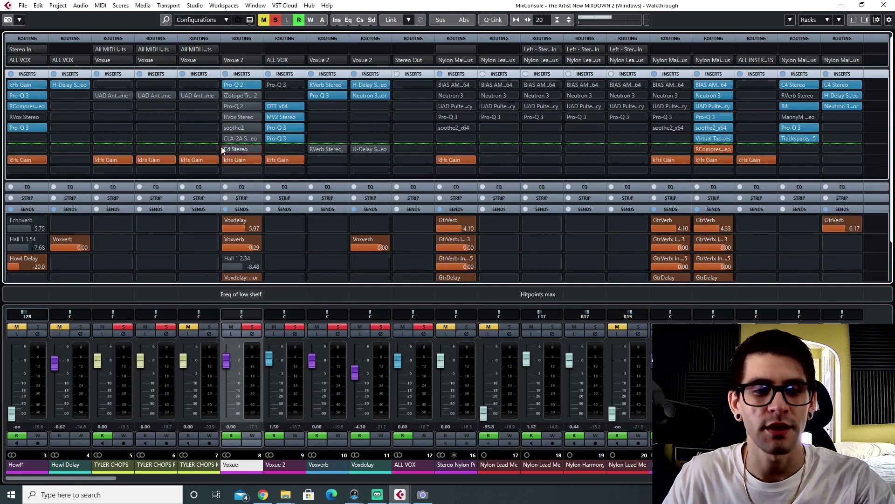
pyautogui.press('space')
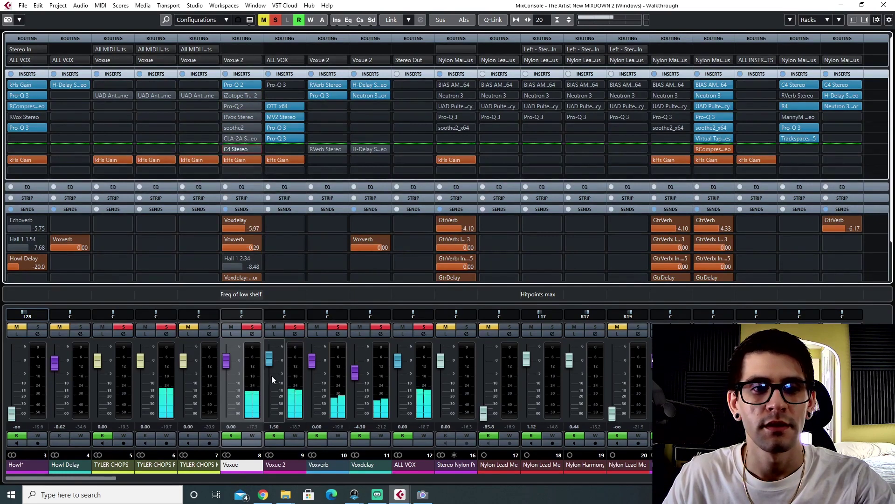
# - Select the Voxverb channel and review the Neutron 3 Compressor in Voxdelay's insert 2
pyautogui.click(335, 466)
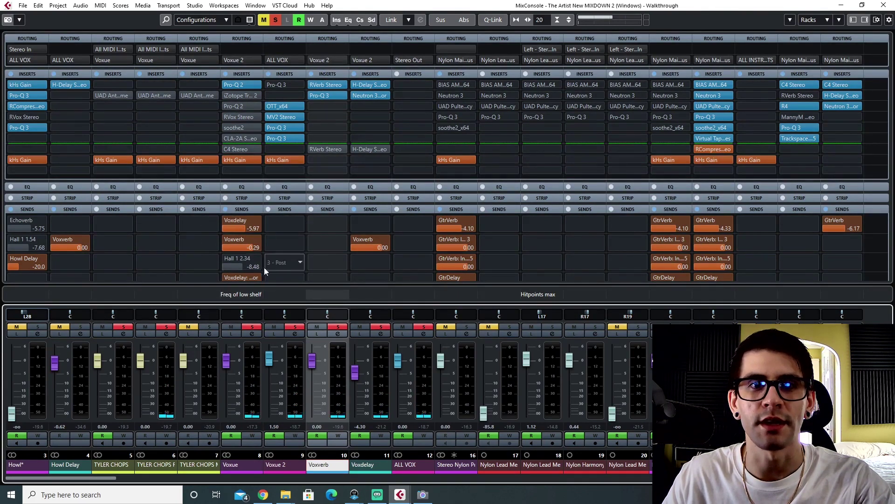
pyautogui.click(363, 95)
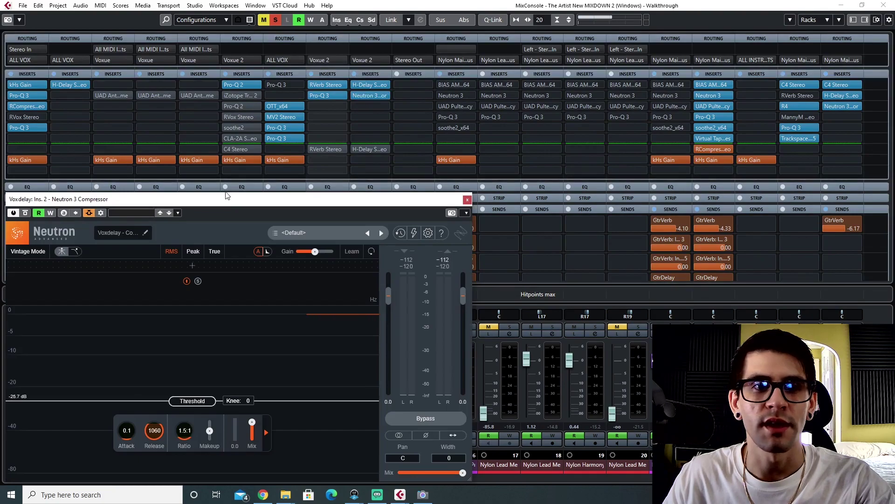
pyautogui.moveTo(225, 195); pyautogui.dragTo(520, 143)
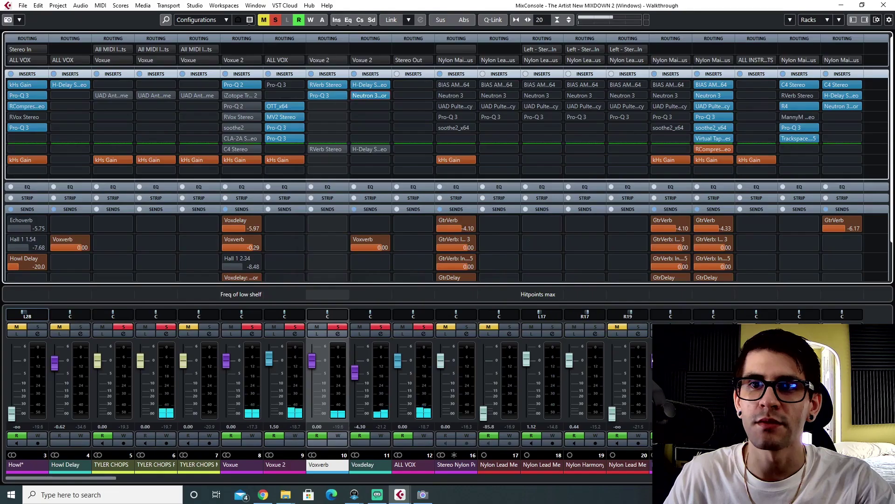
pyautogui.moveTo(891, 103)
pyautogui.mouseDown()
pyautogui.moveTo(885, 155)
pyautogui.moveTo(892, 112)
pyautogui.mouseUp()
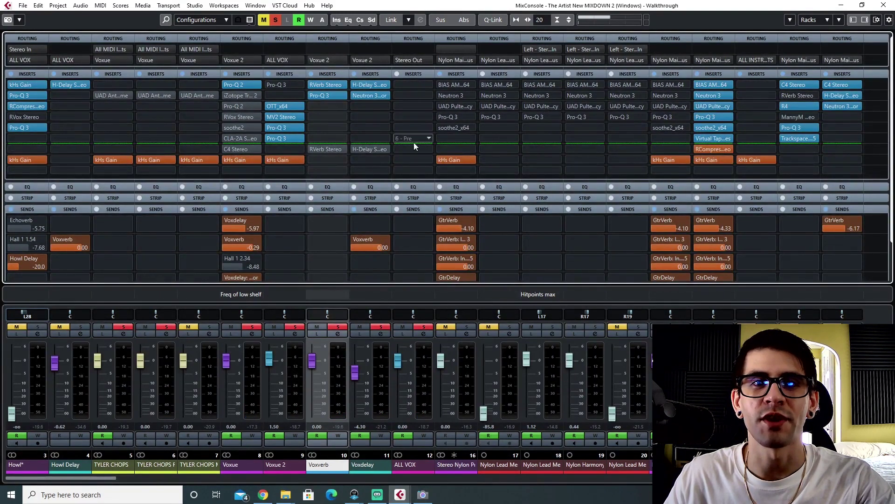
# - Compare Voxverb's insert 2 Pro-Q 3, including its 898.95 Hz band, with Voxdelay's Neutron 3 Compressor, and close both plug-in windows
pyautogui.click(321, 94)
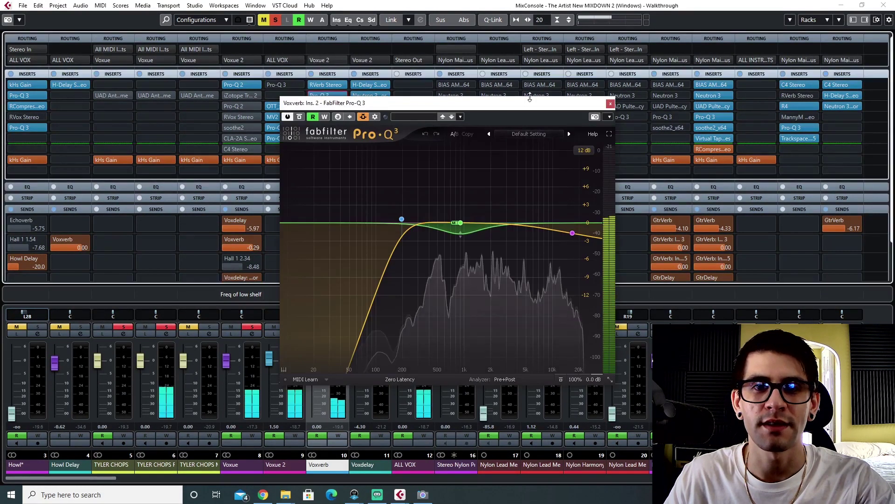
pyautogui.click(609, 104)
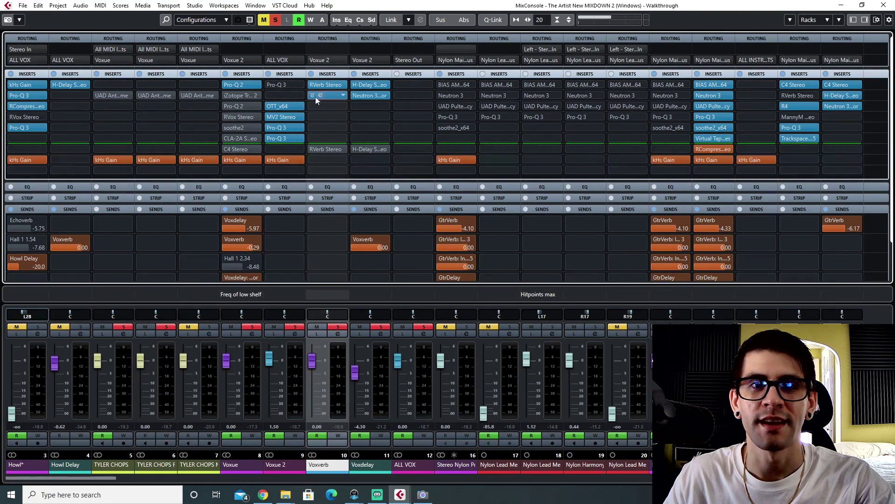
pyautogui.click(363, 95)
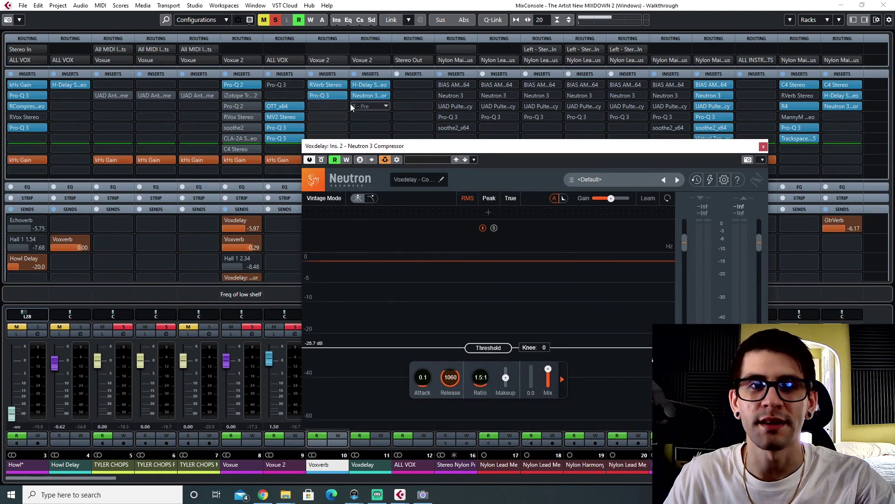
pyautogui.click(323, 96)
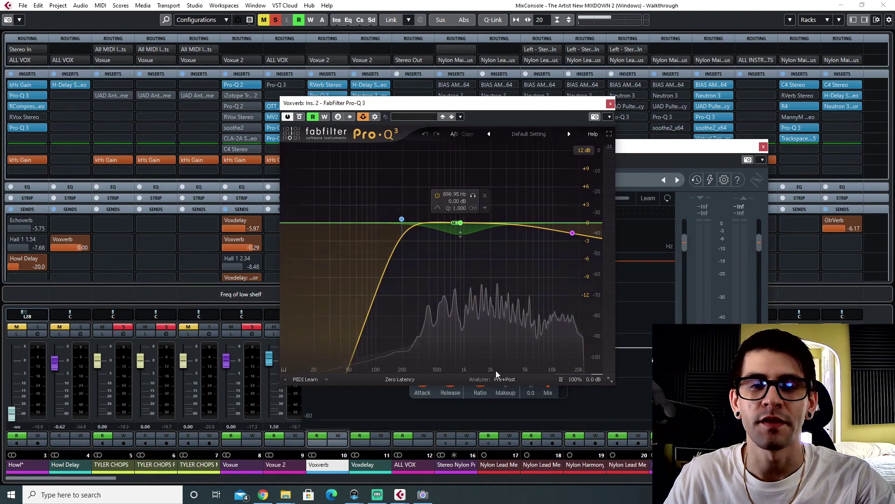
pyautogui.click(459, 225)
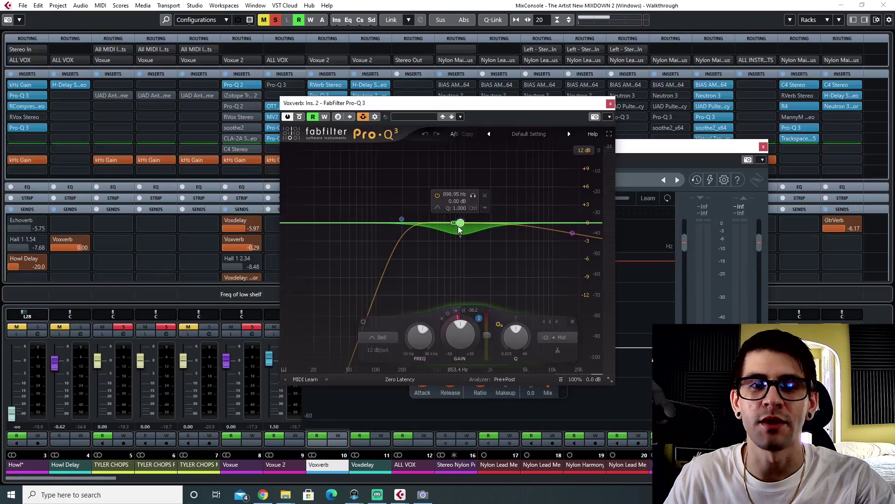
pyautogui.moveTo(430, 103); pyautogui.dragTo(410, 182)
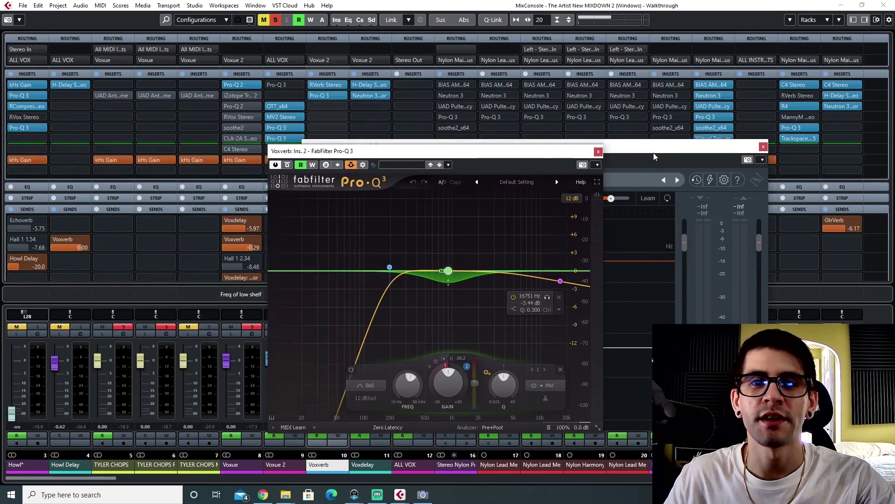
pyautogui.click(598, 151)
pyautogui.click(763, 147)
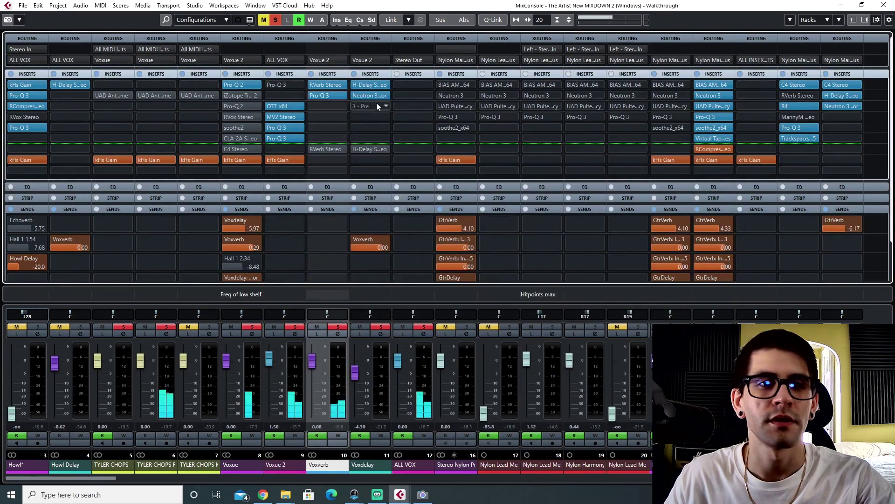
# - Open Voxue's insert 1 Pro-Q 2 and listen to the 1885 Hz cut and the highest narrow notch in isolation during playback
pyautogui.click(236, 94)
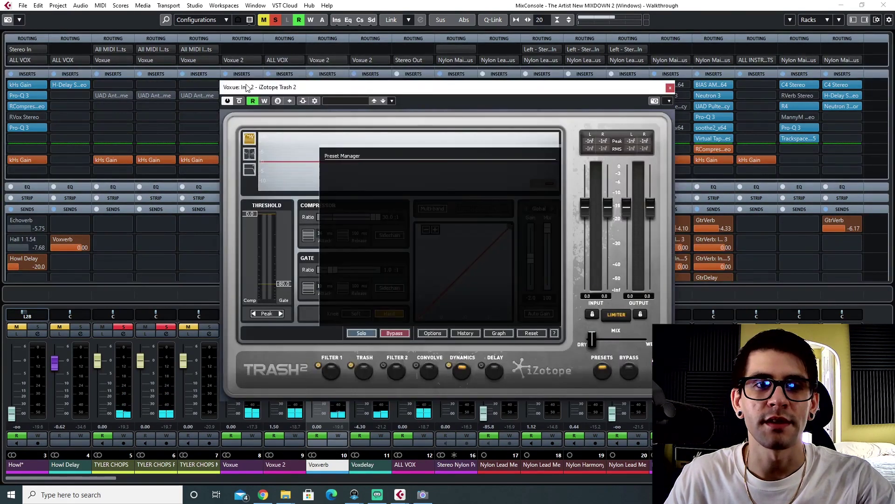
pyautogui.click(236, 86)
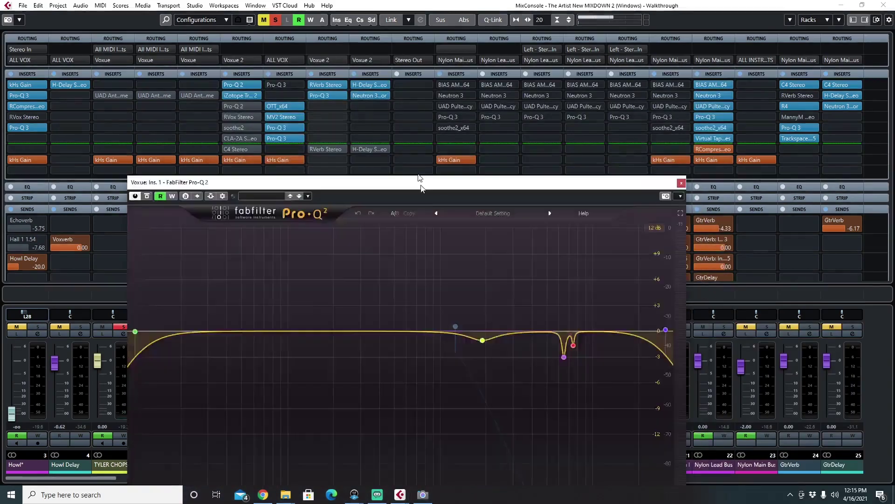
pyautogui.press('space')
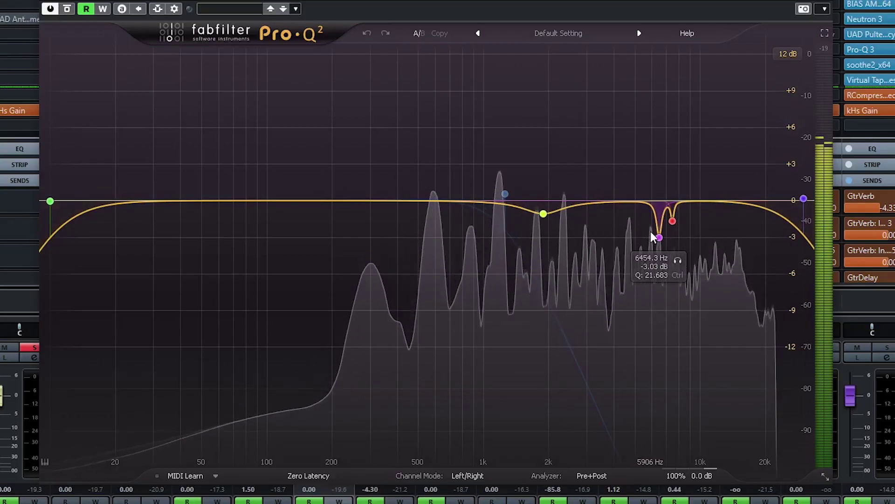
pyautogui.click(577, 264)
pyautogui.click(543, 213)
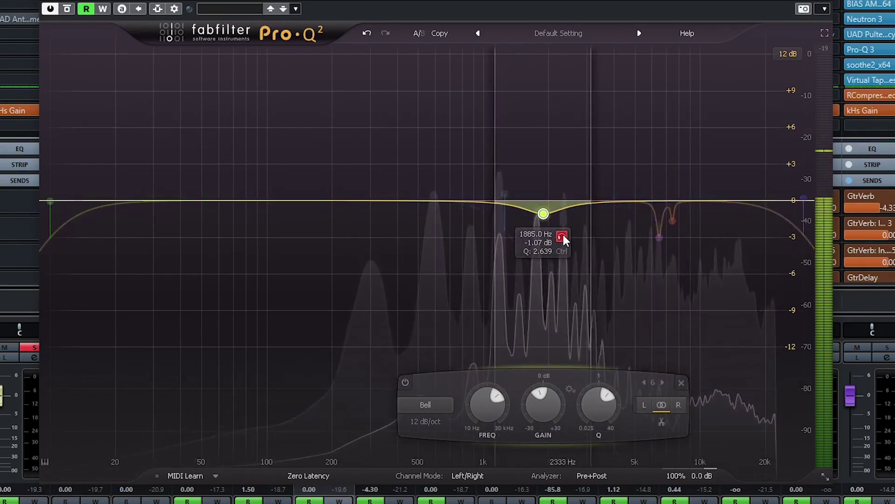
pyautogui.click(672, 221)
pyautogui.click(691, 243)
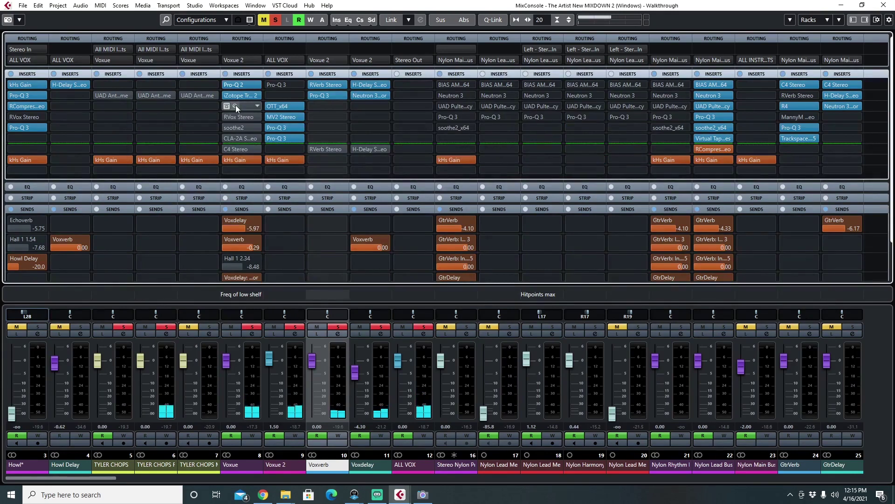
# - Open Voxue's insert 2 iZotope Trash 2, dismiss its preset manager, inspect the Trash distortion module, and close the plug-in
pyautogui.click(235, 106)
pyautogui.click(721, 70)
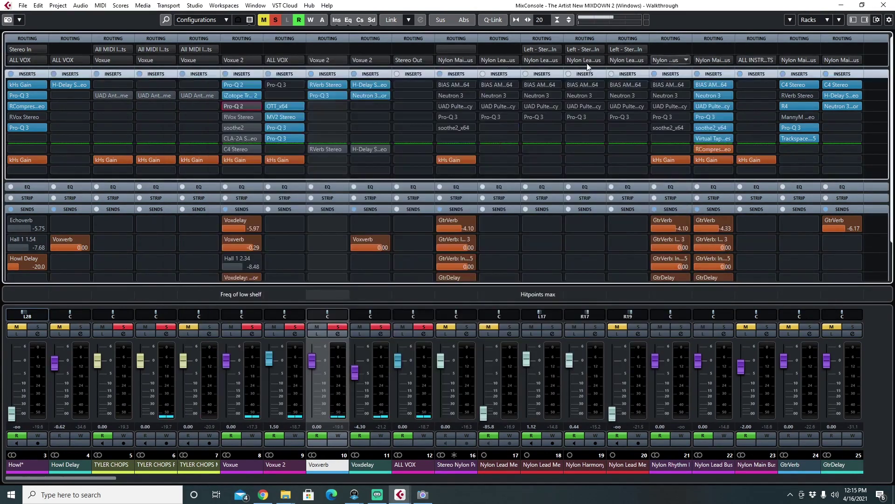
pyautogui.click(234, 95)
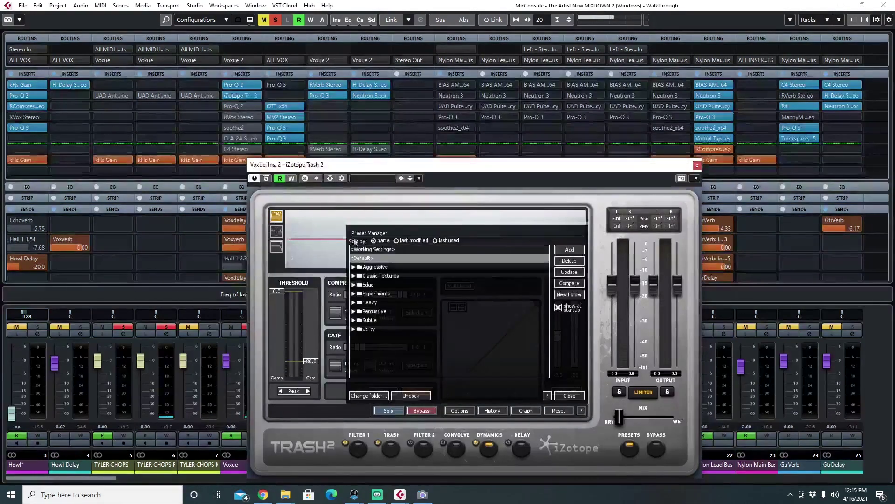
pyautogui.click(570, 395)
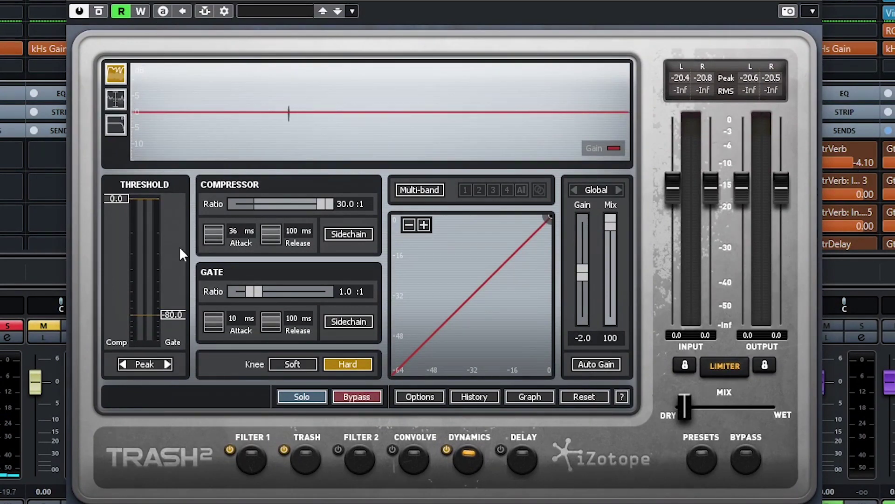
pyautogui.click(304, 459)
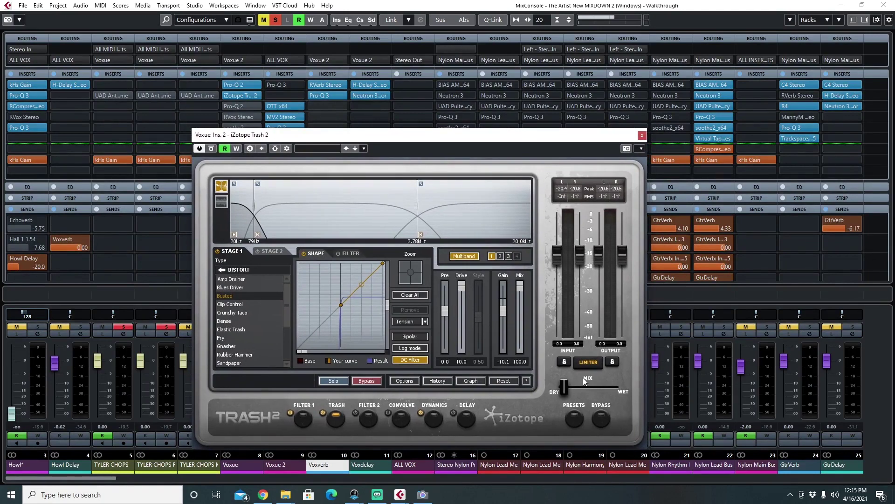
pyautogui.click(642, 135)
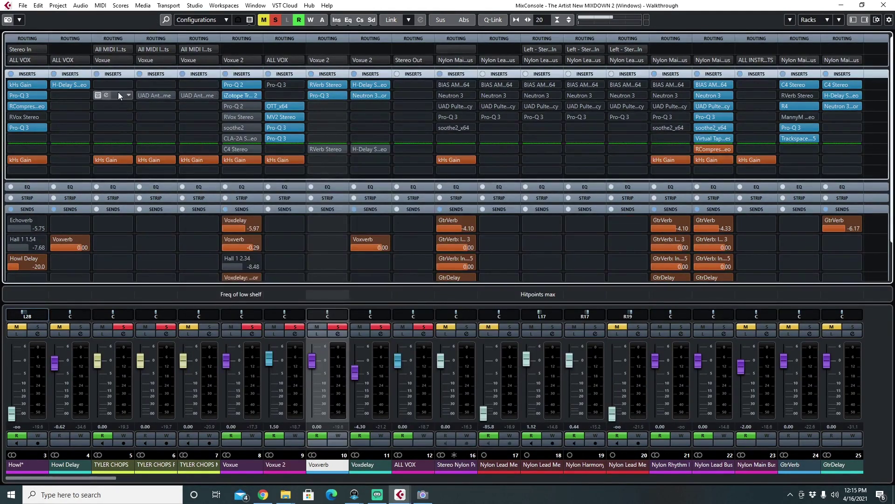
# - Open Voxue's insert 3 Pro-Q 2 and move the playhead to bar 91 at the Outro Arrangement in the project window
pyautogui.click(231, 105)
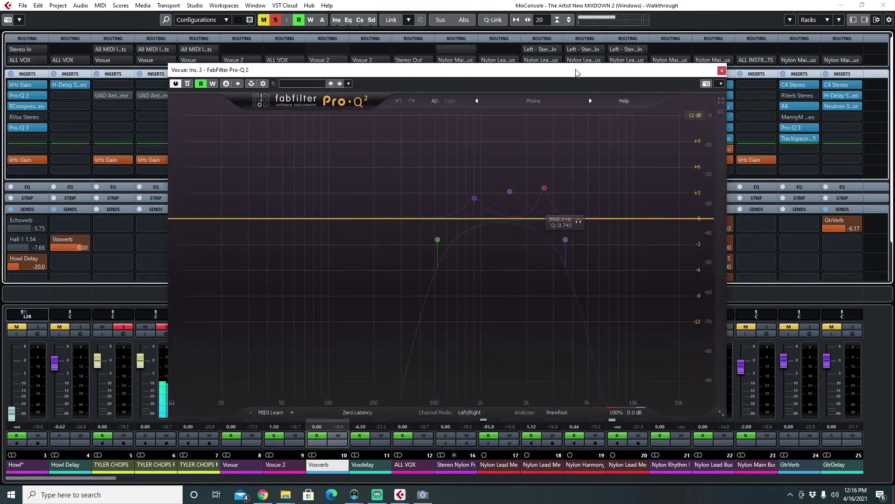
pyautogui.moveTo(575, 73); pyautogui.dragTo(601, 177)
pyautogui.press('F3')
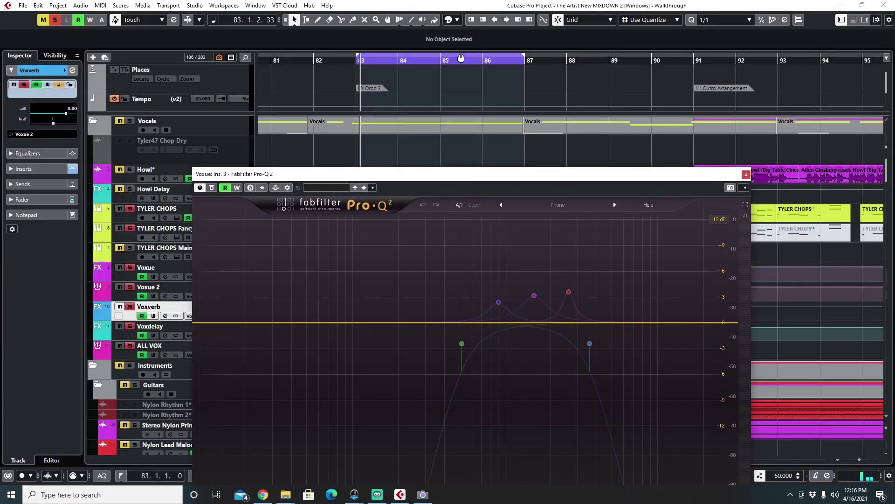
pyautogui.click(564, 61)
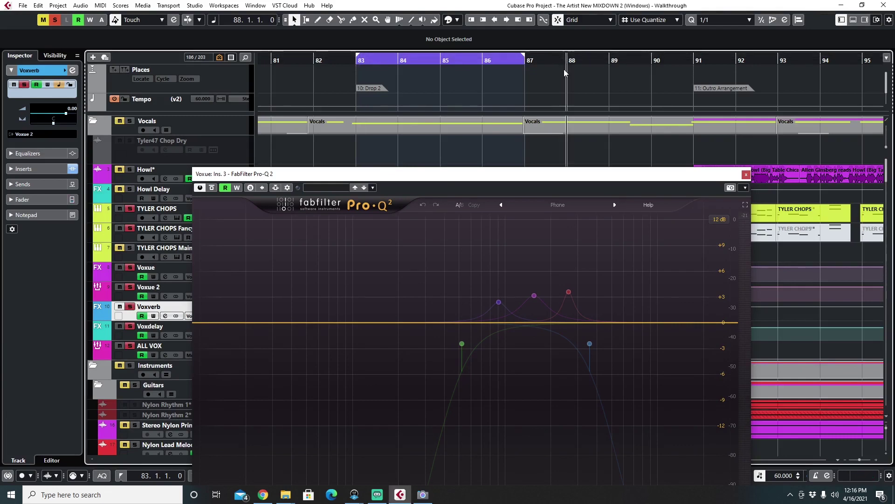
pyautogui.click(696, 60)
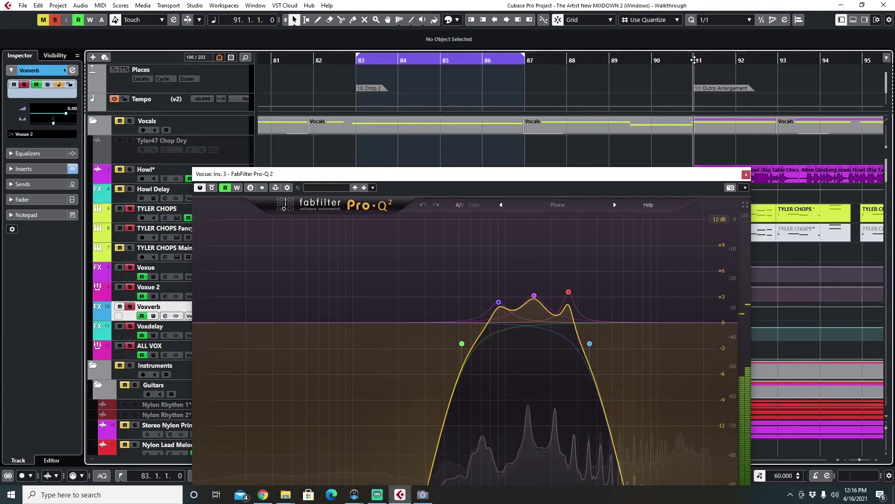
# - Move the Pro-Q 2 window clear of the track list and place the playhead at bar 90
pyautogui.hscroll(3, 515, 111)
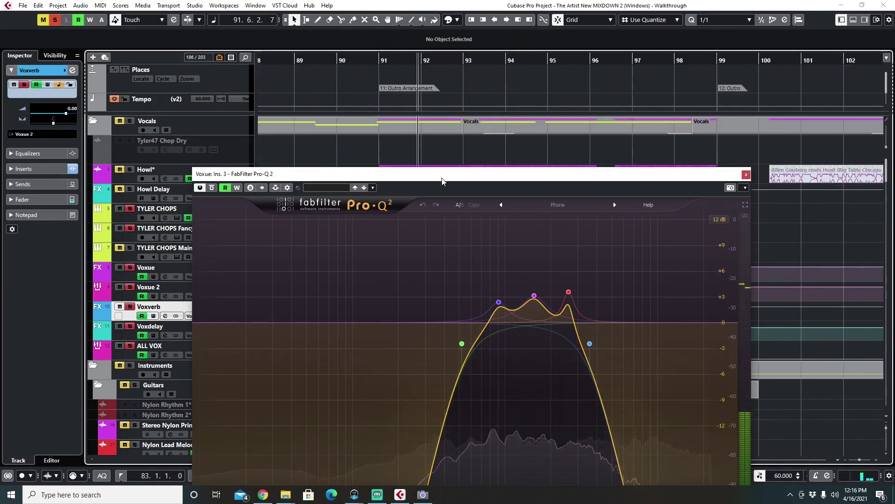
pyautogui.moveTo(442, 180); pyautogui.dragTo(521, 161)
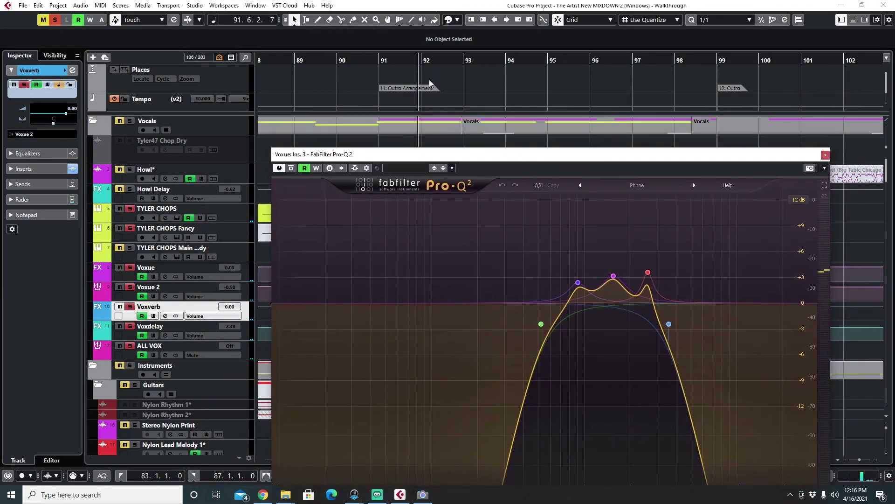
pyautogui.click(372, 61)
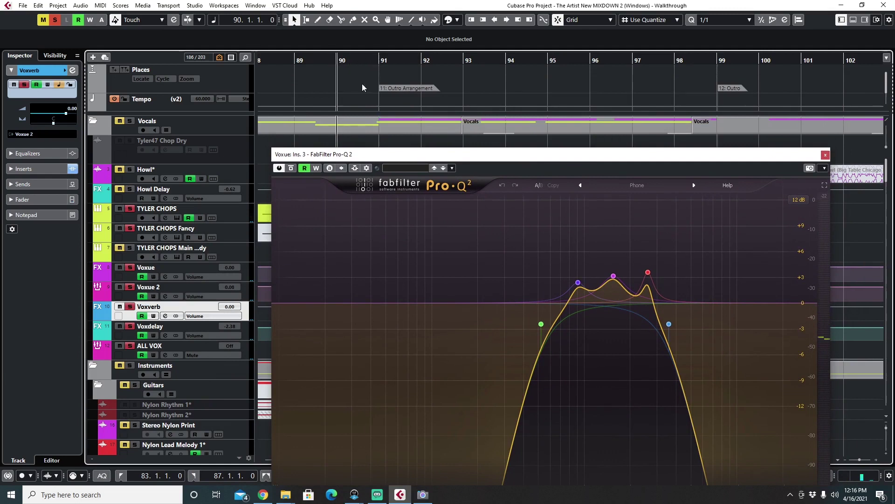
# - Play from bar 88 into the Outro Arrangement with Voxue's insert 3 Pro-Q 2 open, and reposition its window clear of the ruler
pyautogui.click(269, 58)
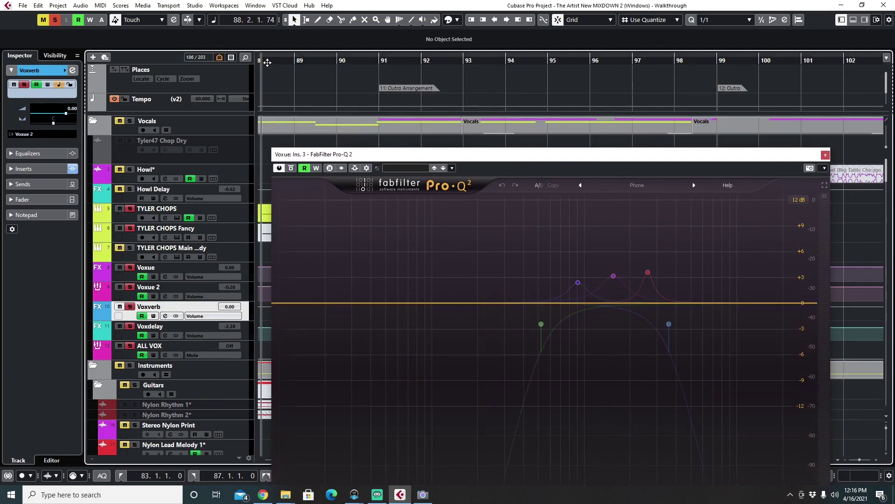
pyautogui.scroll(-2, 280, 114)
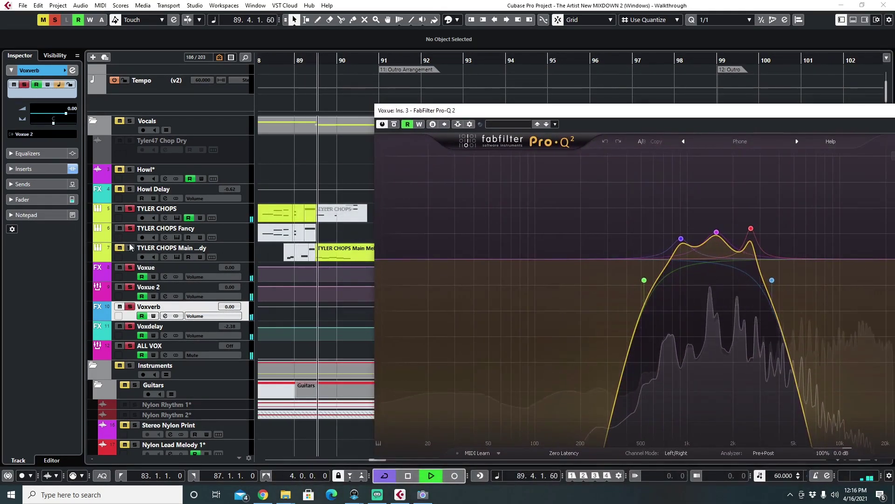
pyautogui.moveTo(474, 112); pyautogui.dragTo(281, 188)
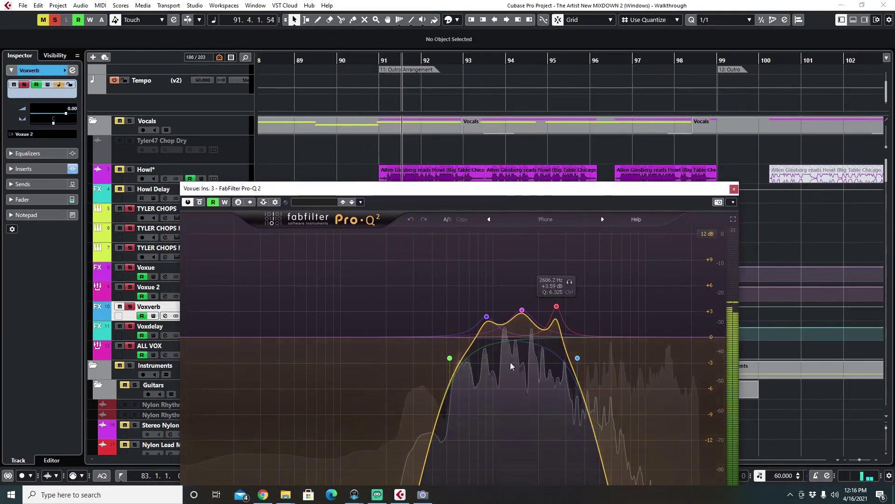
pyautogui.moveTo(478, 187); pyautogui.dragTo(485, 79)
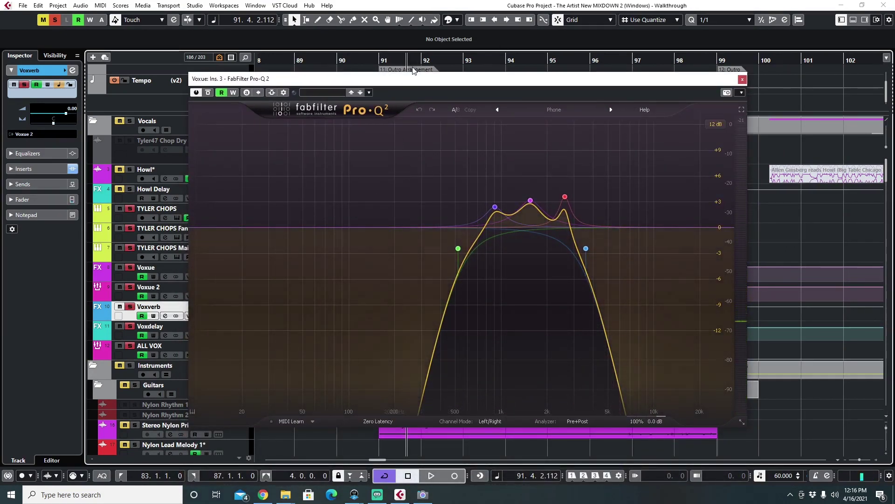
pyautogui.moveTo(412, 81); pyautogui.dragTo(403, 127)
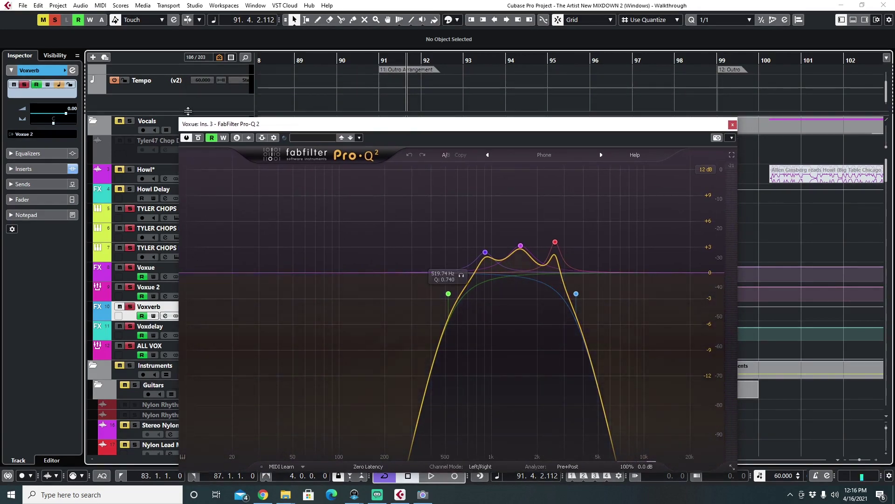
pyautogui.moveTo(283, 132); pyautogui.dragTo(336, 160)
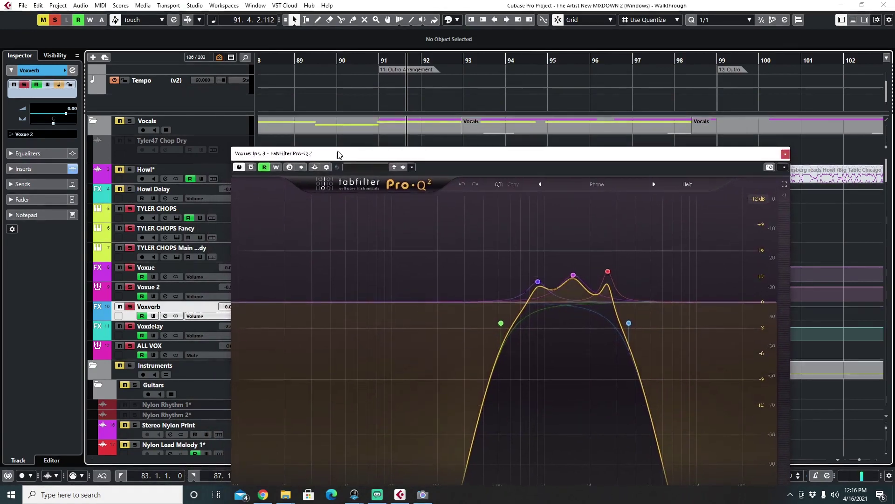
# - Clear all track solos, play the Outro Arrangement while watching Voxue's Pro-Q 2 analyzer, stop playback, and close the plug-in
pyautogui.click(54, 23)
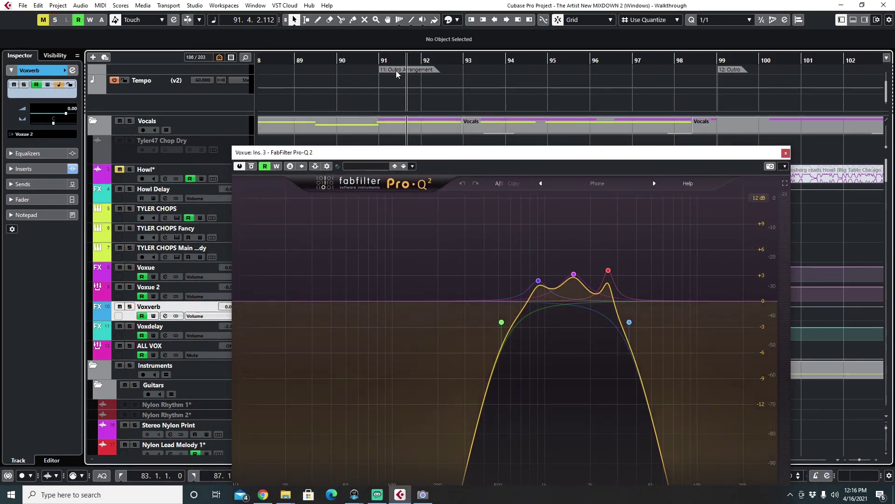
pyautogui.press('space')
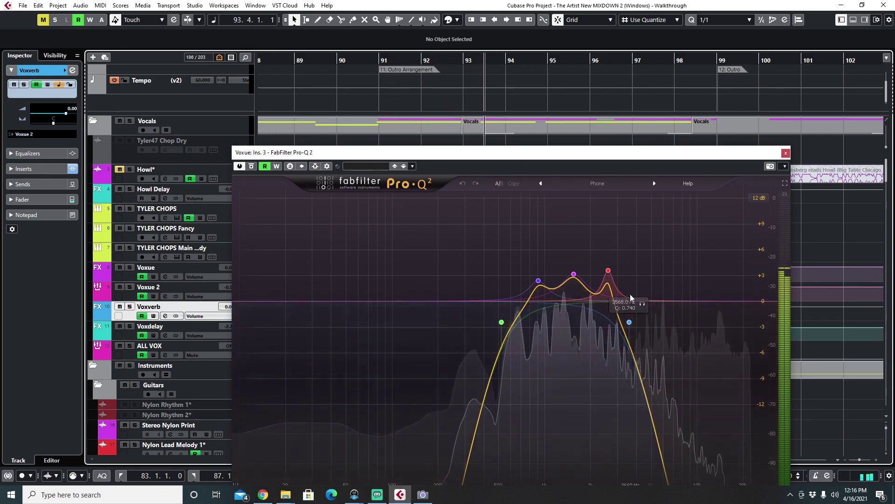
pyautogui.press('space')
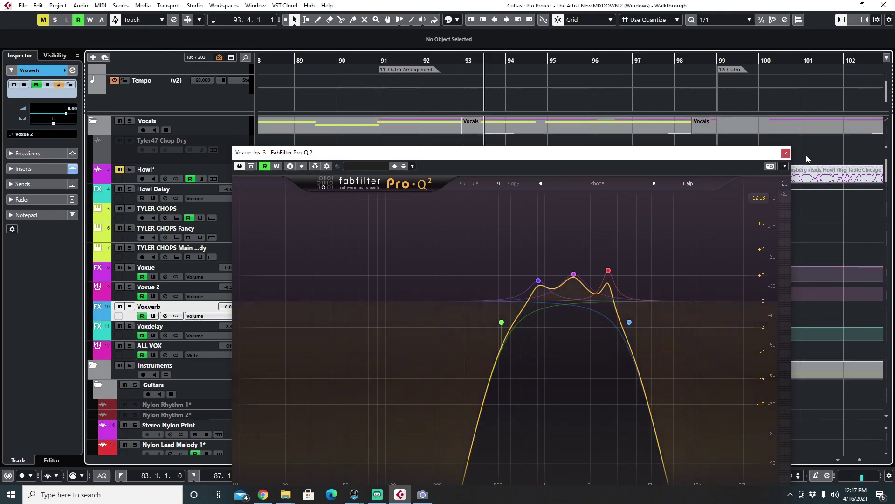
pyautogui.click(785, 154)
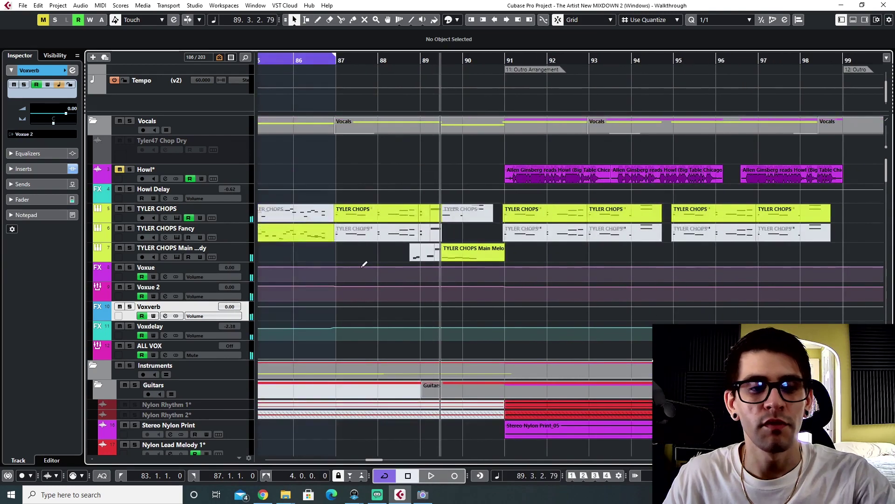
# - Show the MixConsole, open and re-enable Voxue's insert 4 RVox, and move its window aside
pyautogui.press('F3')
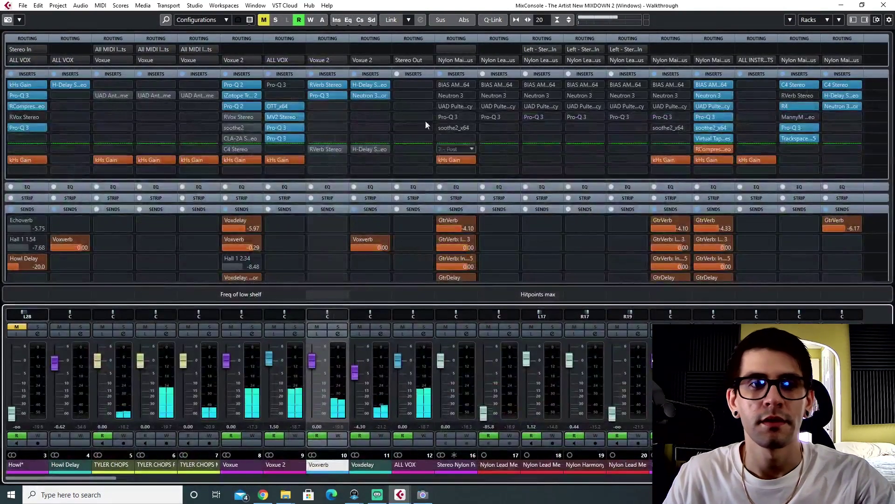
pyautogui.click(234, 118)
pyautogui.click(234, 119)
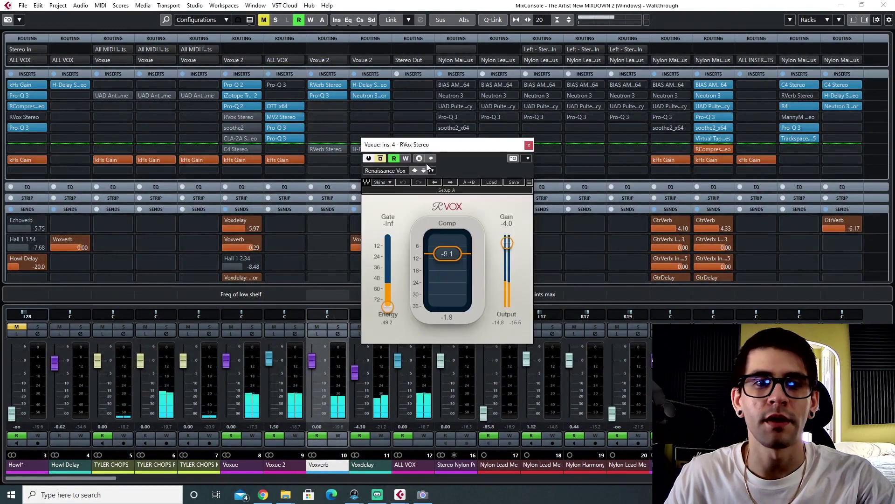
pyautogui.moveTo(395, 145); pyautogui.dragTo(389, 89)
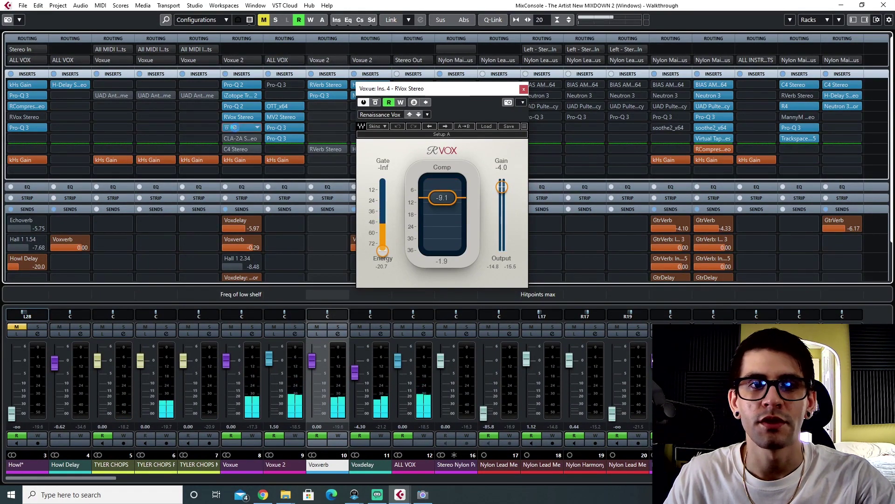
# - Re-enable and open Voxue's insert 5 soothe2, inspect its settings, and close the plug-in
pyautogui.click(235, 128)
pyautogui.moveTo(409, 107); pyautogui.dragTo(388, 163)
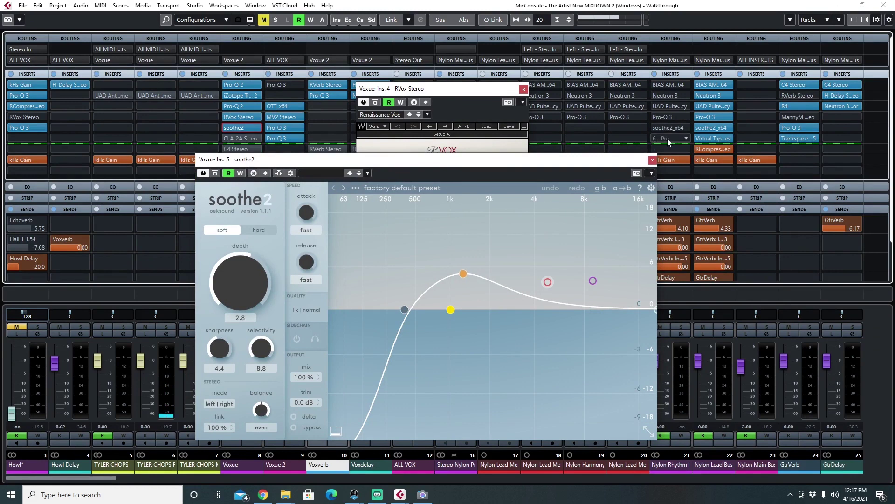
pyautogui.click(652, 161)
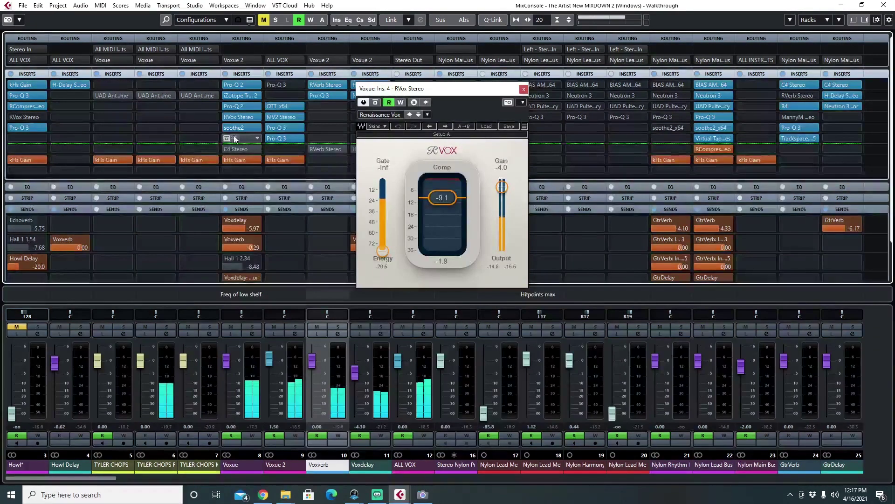
# - Re-enable and open Voxue's insert 6 CLA-2A, position its window, and close the RVox plug-in
pyautogui.click(235, 138)
pyautogui.moveTo(266, 135); pyautogui.dragTo(399, 123)
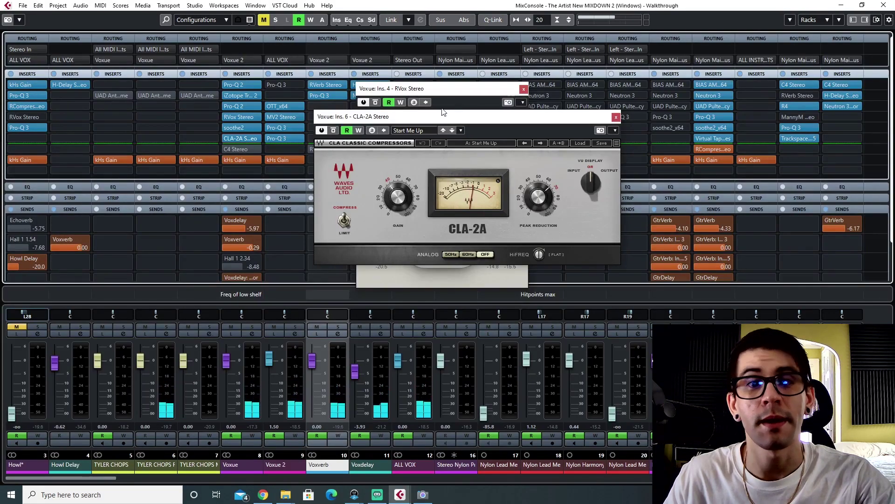
pyautogui.moveTo(440, 120); pyautogui.dragTo(423, 100)
pyautogui.click(523, 89)
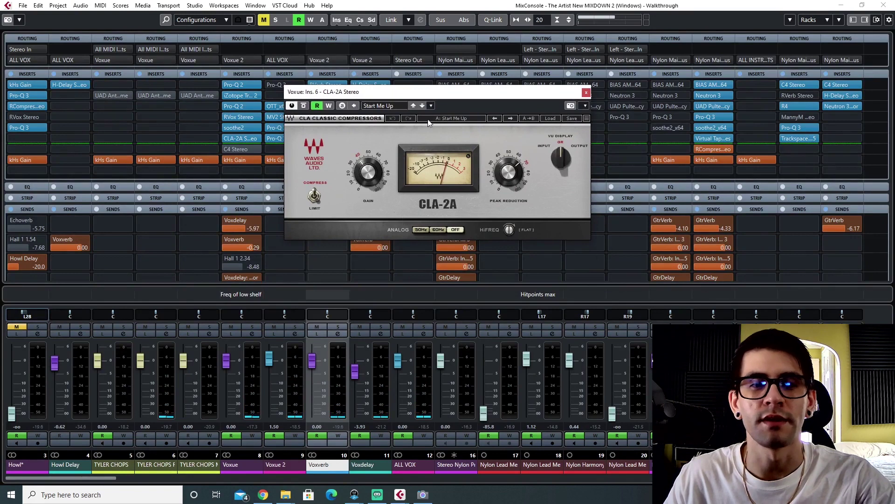
# - Open and re-enable Voxue's insert 7 C4 Stereo for review, and move the CLA-2A window off the Voxue inserts
pyautogui.click(233, 149)
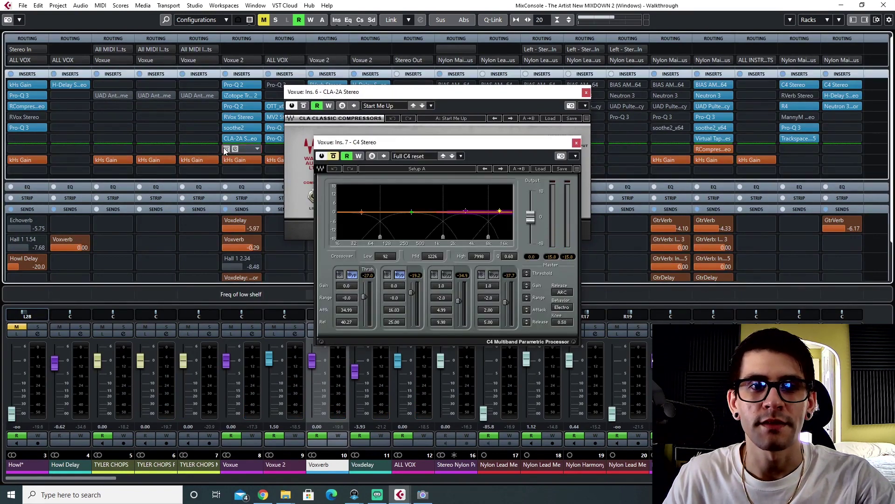
pyautogui.moveTo(354, 142); pyautogui.dragTo(320, 97)
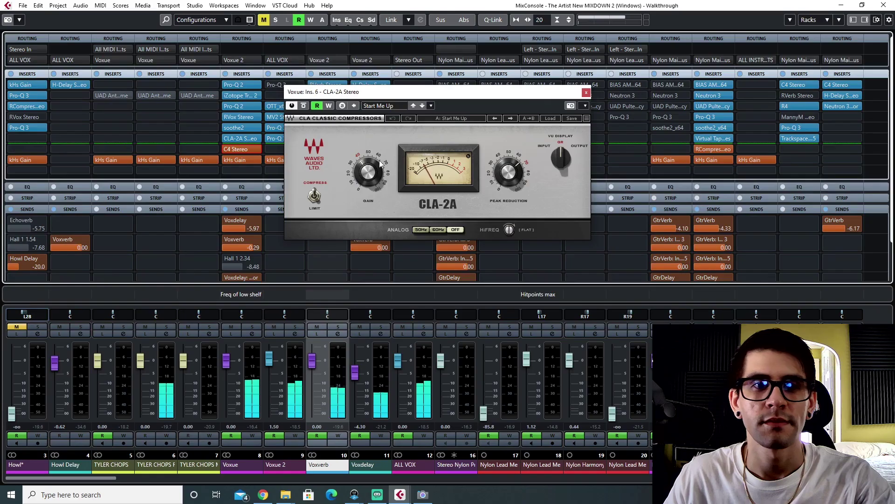
pyautogui.moveTo(377, 88); pyautogui.dragTo(521, 88)
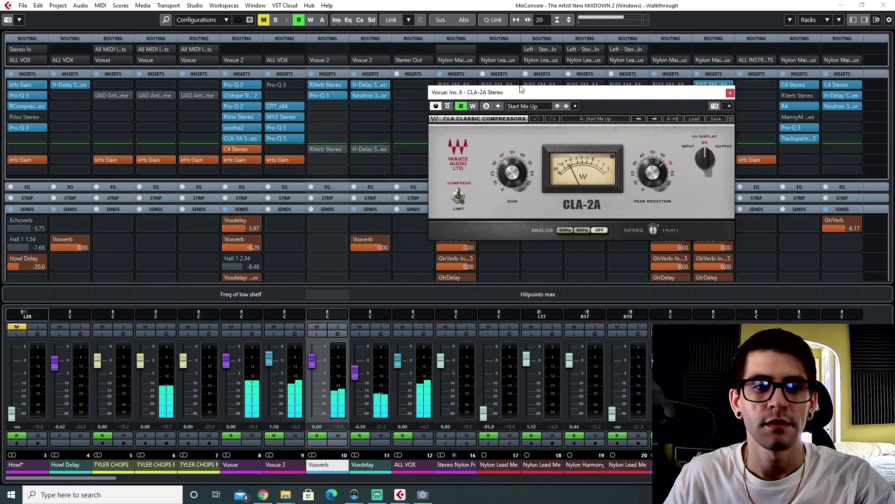
# - Open Voxue 2's insert 3 OTT, move its window above the faders, select the Voxue 2 channel, and toggle playback
pyautogui.click(285, 106)
pyautogui.moveTo(466, 135); pyautogui.dragTo(451, 77)
pyautogui.click(277, 464)
pyautogui.press('space')
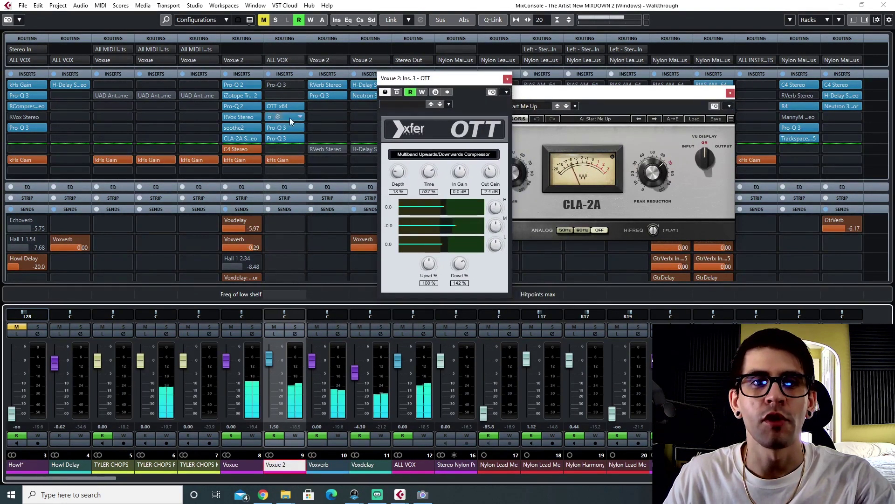
# - Bypass Voxue 2's OTT, MV2 and both active Pro-Q 3 inserts
pyautogui.click(270, 106)
pyautogui.click(270, 116)
pyautogui.click(269, 127)
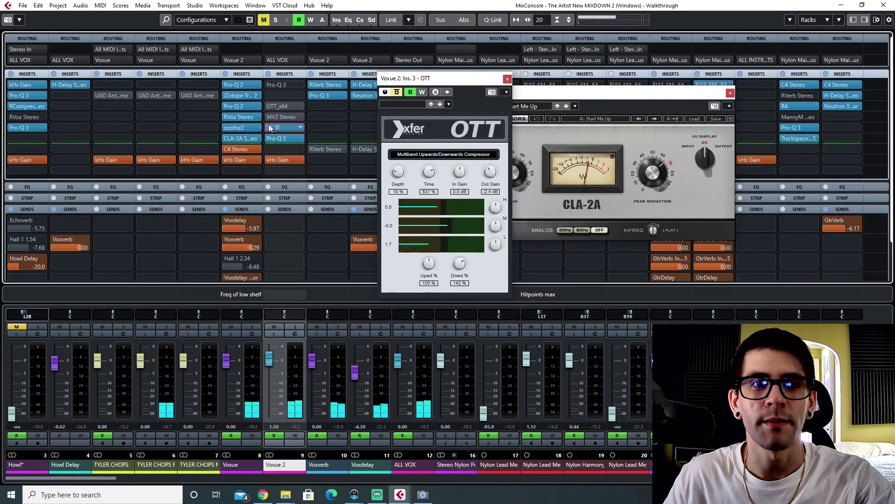
pyautogui.click(270, 138)
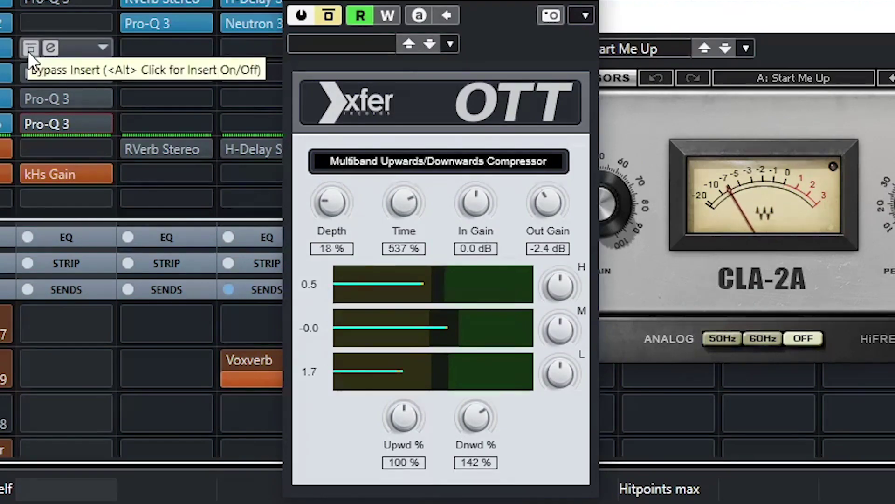
# - Re-enable Voxue 2's OTT and MV2 inserts, with the insert 4 MV2 window open and moved aside
pyautogui.click(29, 49)
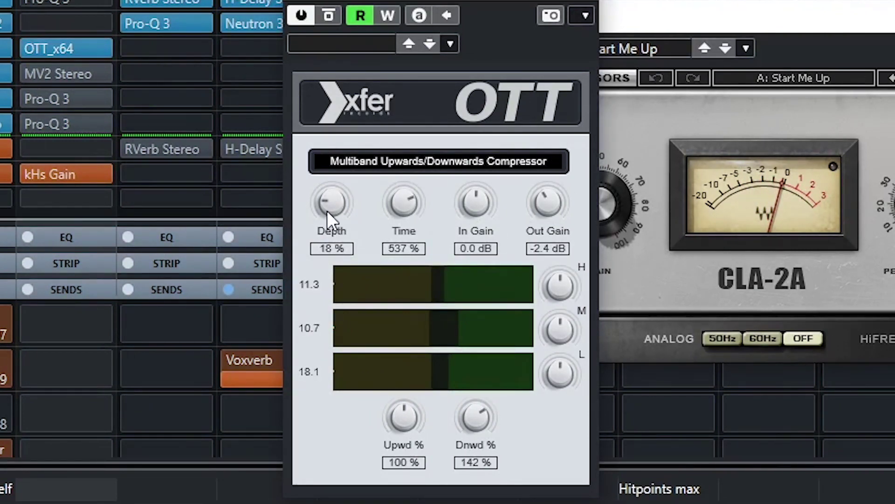
pyautogui.click(47, 72)
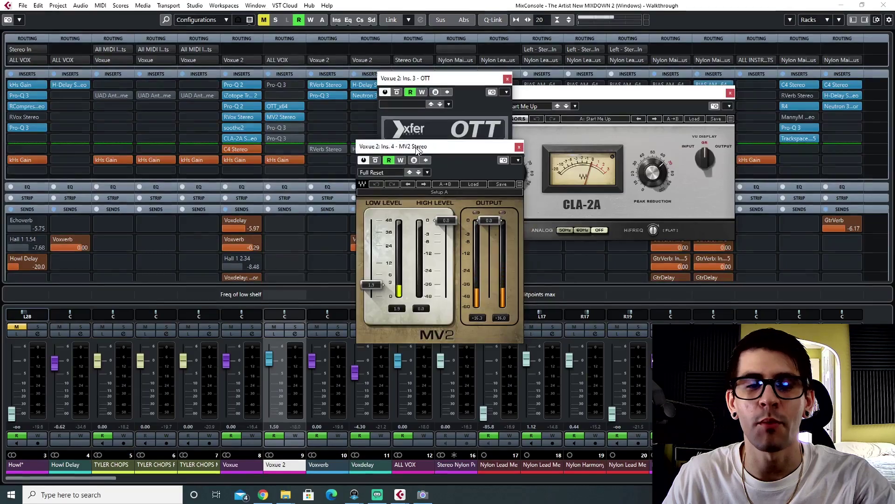
pyautogui.moveTo(418, 148); pyautogui.dragTo(376, 169)
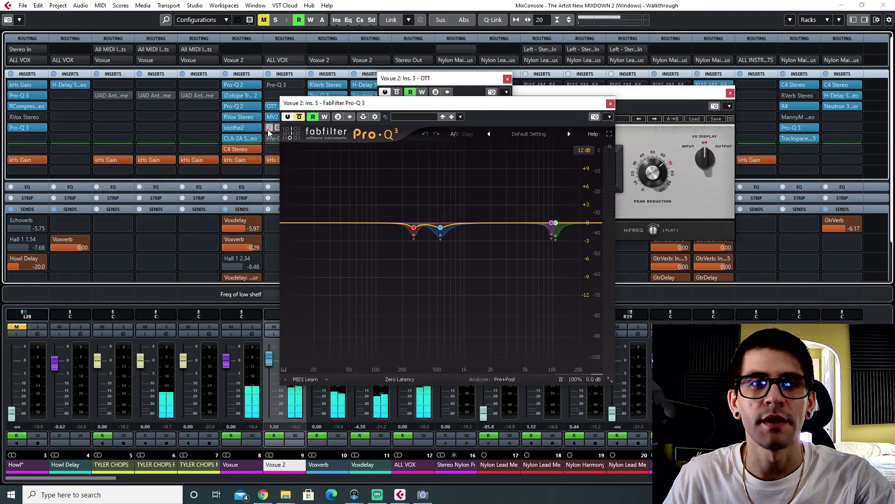
# - Position Voxue 2's insert 5 Pro-Q 3 and listen to its 269.34 Hz and 532.98 Hz bands in isolation
pyautogui.moveTo(368, 106); pyautogui.dragTo(444, 100)
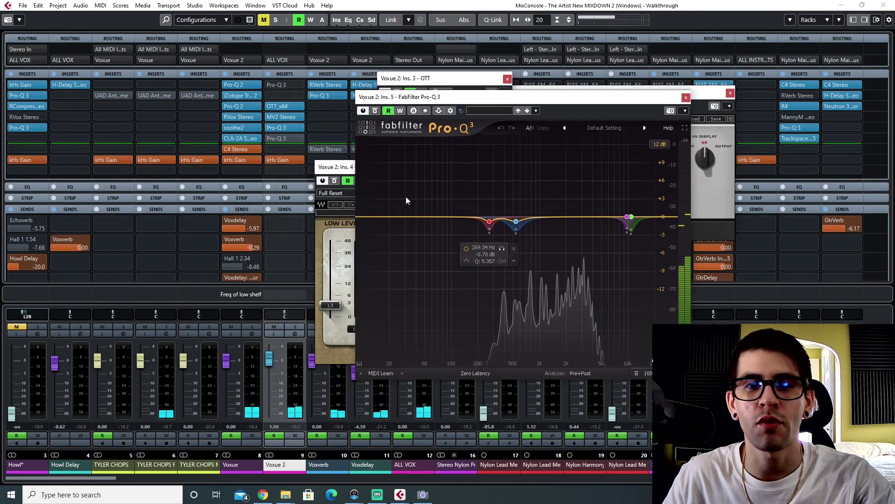
pyautogui.moveTo(489, 223)
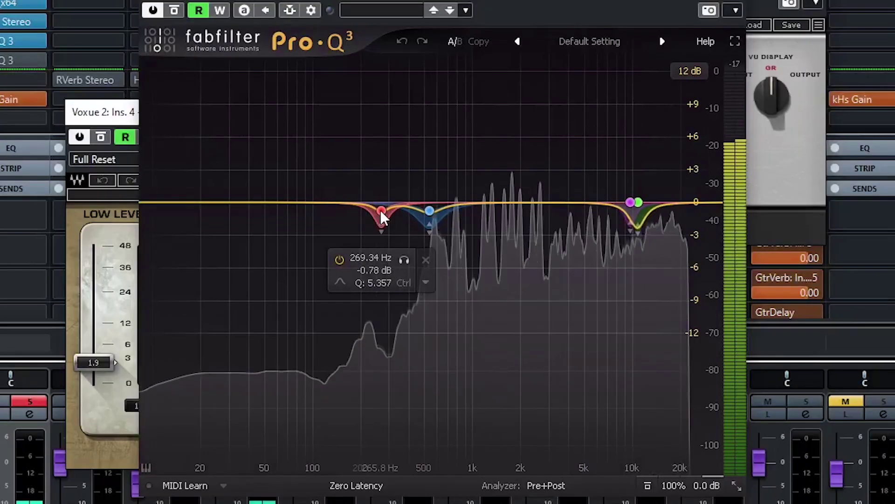
pyautogui.click(381, 213)
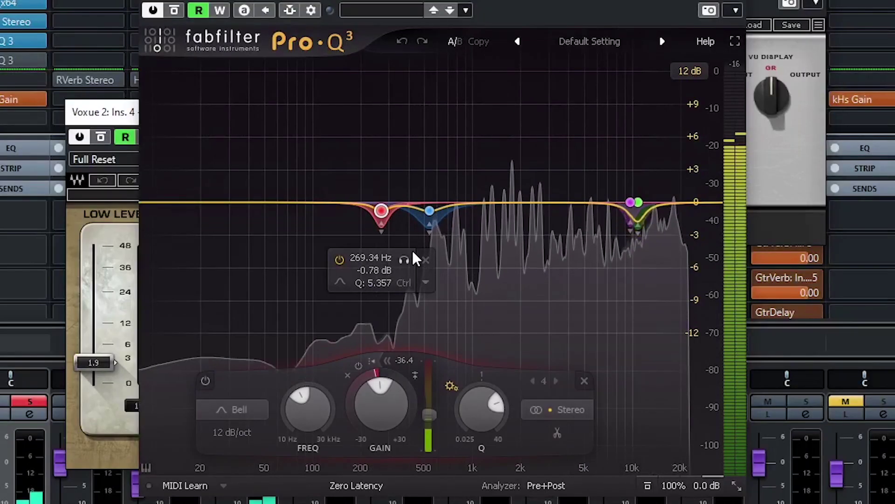
pyautogui.click(403, 261)
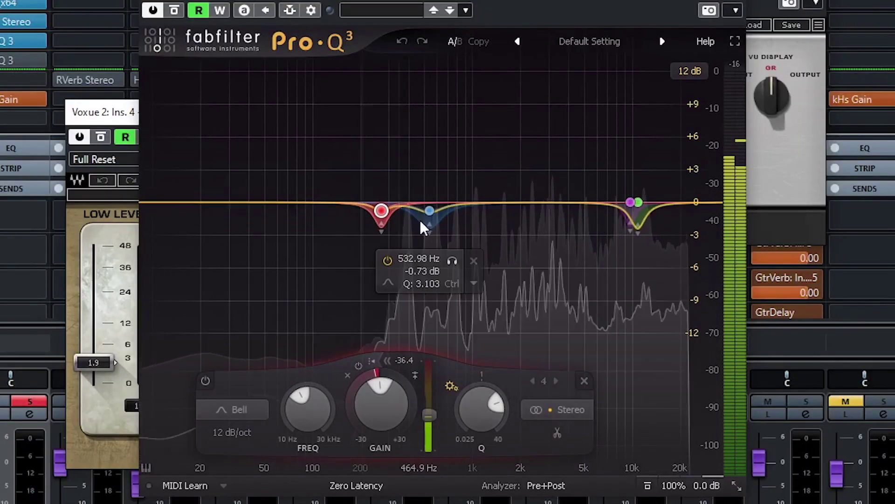
pyautogui.click(429, 210)
pyautogui.click(453, 262)
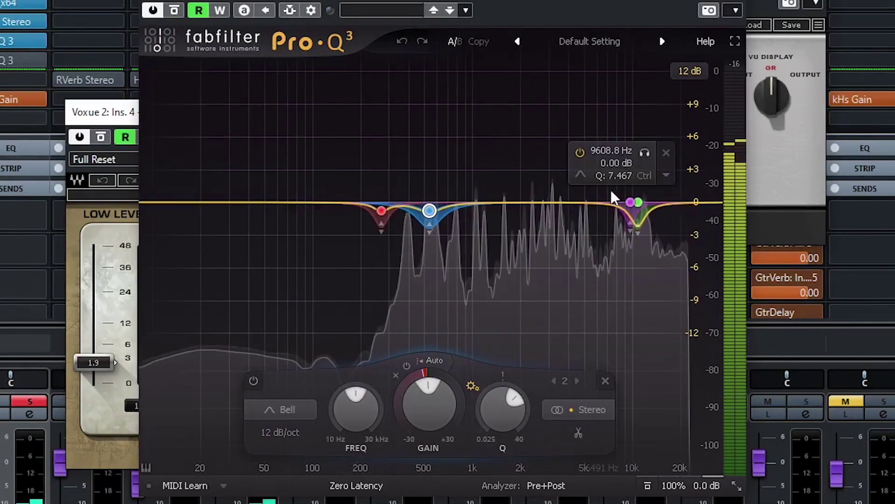
# - Listen to the 9608.8 Hz and 10816 Hz dynamic bands of Voxue 2's insert 5 Pro-Q 3 in isolation
pyautogui.click(631, 202)
pyautogui.click(646, 154)
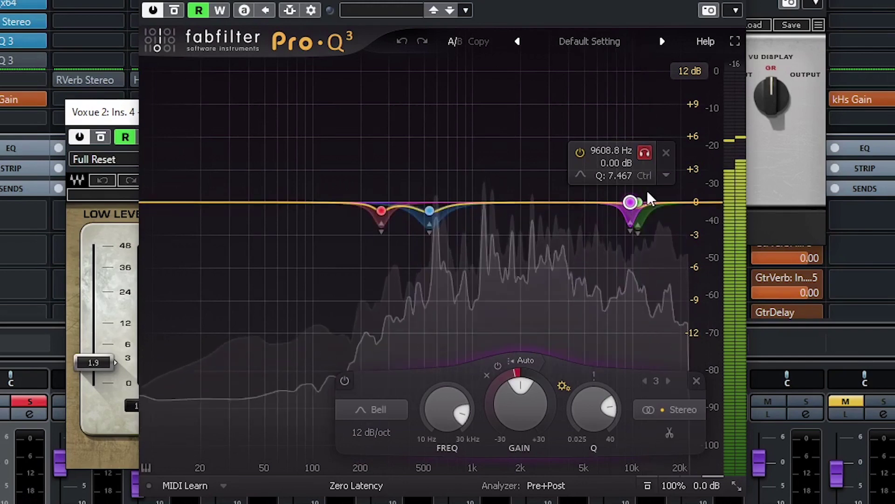
pyautogui.click(638, 201)
pyautogui.click(644, 153)
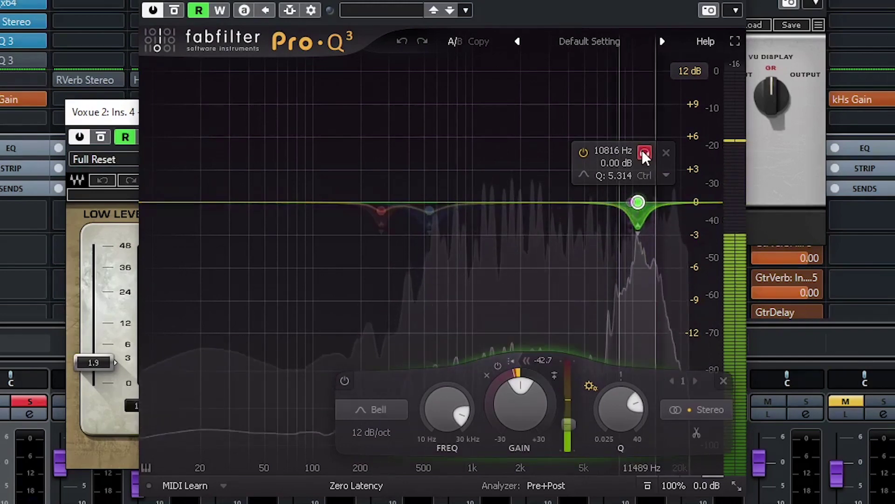
pyautogui.click(631, 203)
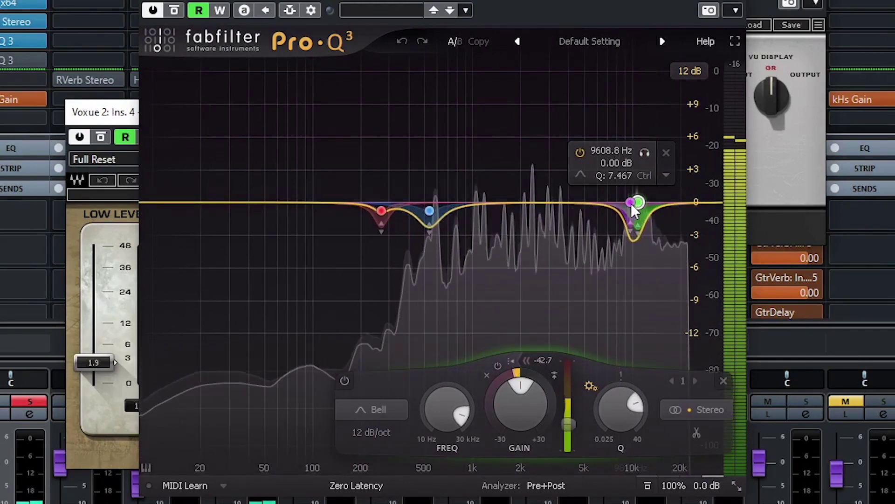
pyautogui.click(645, 152)
pyautogui.click(645, 150)
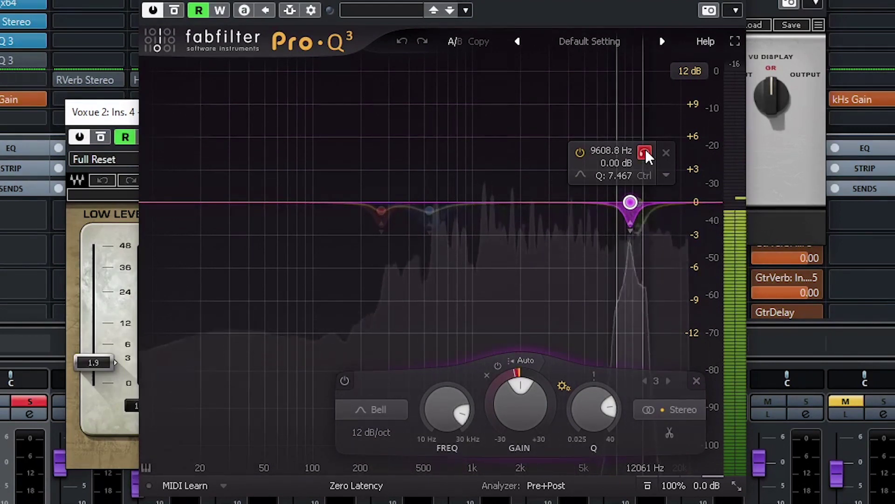
# - Stop isolating the 9608.8 Hz band, position Voxue 2's insert 6 Pro-Q 3, and listen to its 492.20 Hz band in isolation
pyautogui.click(646, 150)
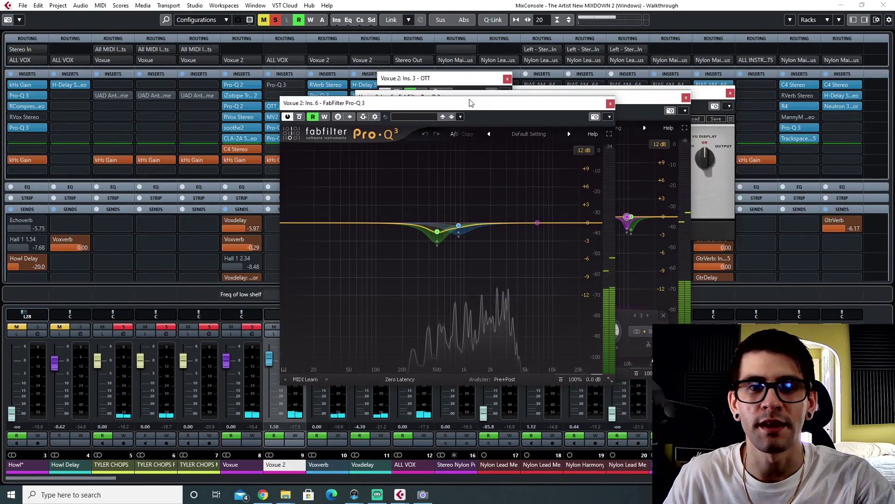
pyautogui.moveTo(469, 103); pyautogui.dragTo(323, 117)
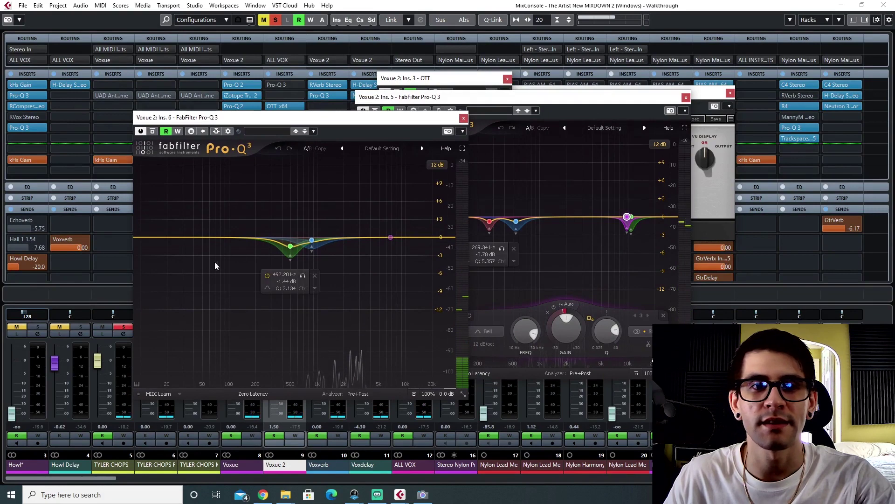
pyautogui.click(290, 246)
pyautogui.click(303, 275)
pyautogui.press('space')
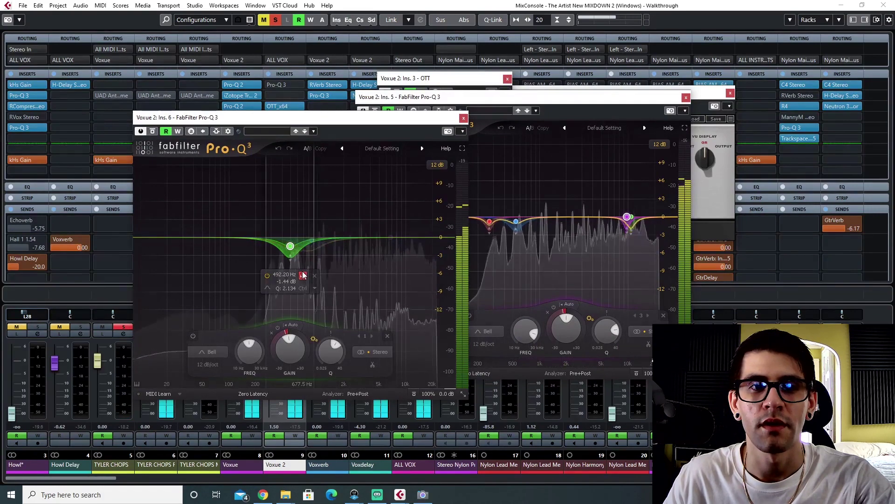
# - Close Voxue 2's Pro-Q 3, MV2 and OTT windows and Voxue's CLA-2A window, and clear all channel solos
pyautogui.click(463, 118)
pyautogui.click(686, 97)
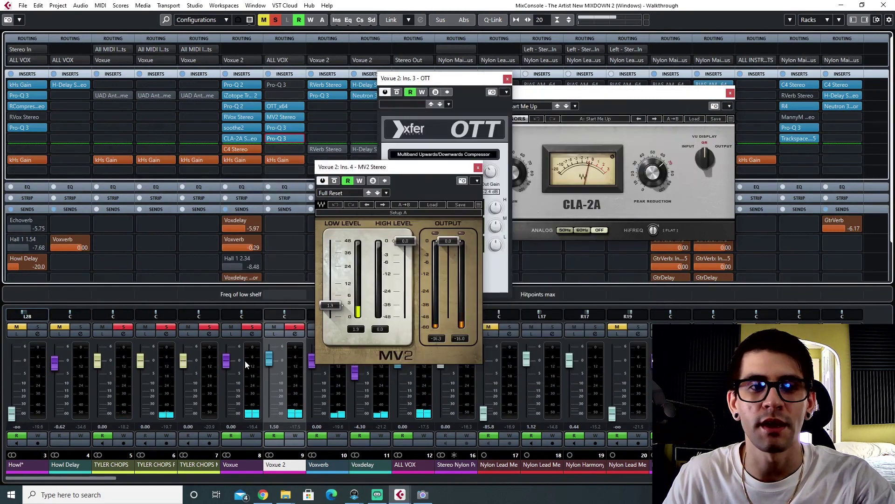
pyautogui.click(274, 20)
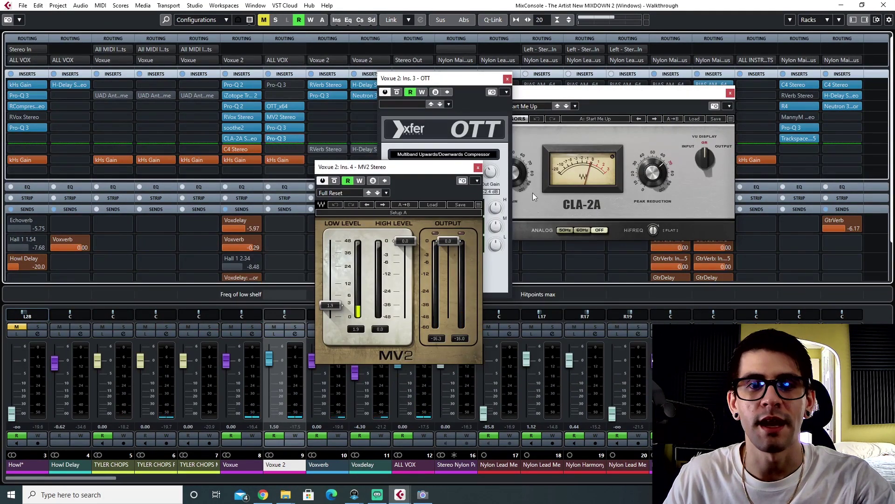
pyautogui.click(478, 168)
pyautogui.click(507, 79)
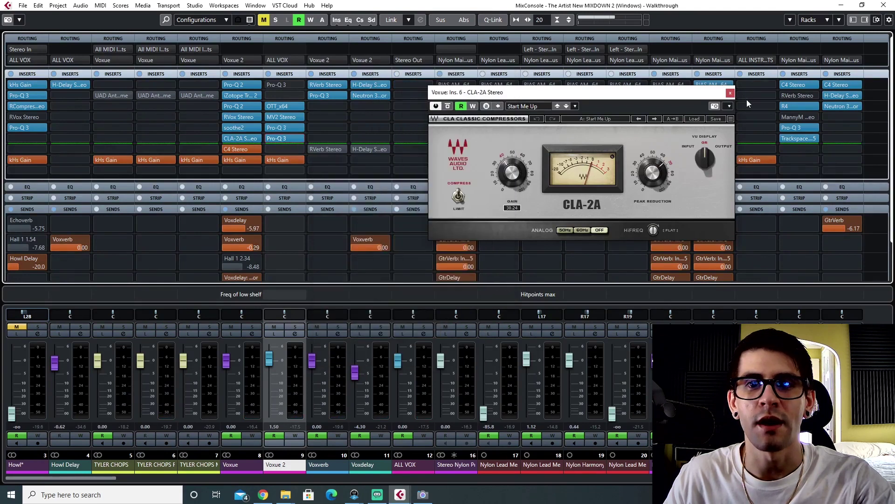
pyautogui.click(730, 93)
# - Play the full mix and bypass Voxue 2's two active Pro-Q 3 inserts, MV2 and OTT
pyautogui.press('space')
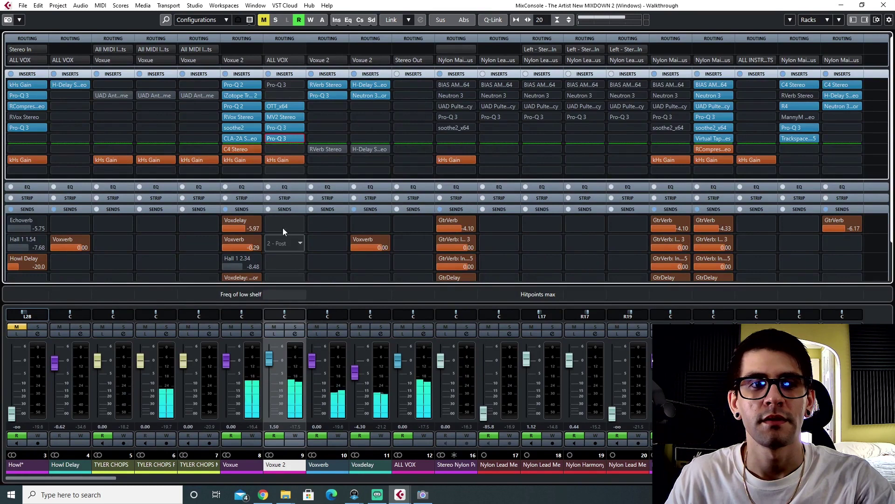
pyautogui.click(268, 138)
pyautogui.click(268, 127)
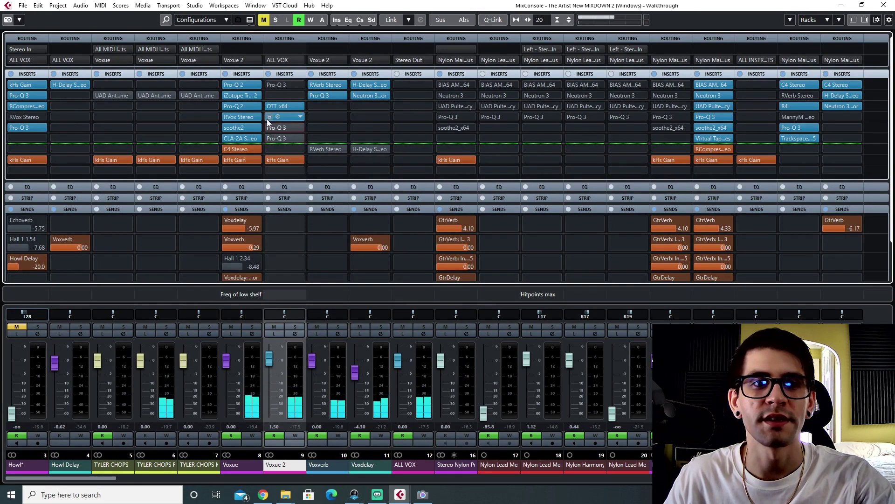
pyautogui.click(266, 117)
pyautogui.click(266, 106)
# - Try Voxue 2's volume at 5.27 before restoring 1.50, and re-enable the Voxue and Voxue 2 inserts for playback
pyautogui.click(270, 362)
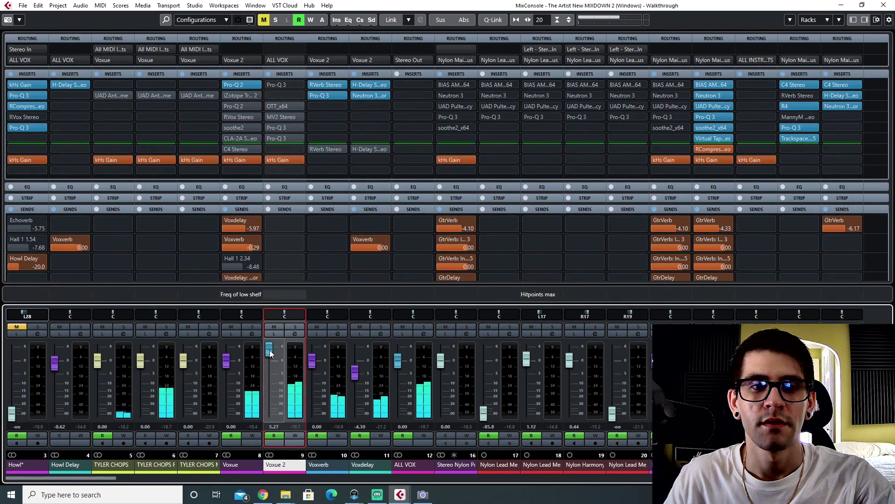
pyautogui.moveTo(271, 353); pyautogui.dragTo(271, 363)
pyautogui.moveTo(225, 97)
pyautogui.mouseDown()
pyautogui.moveTo(228, 147)
pyautogui.moveTo(268, 128)
pyautogui.moveTo(266, 105)
pyautogui.mouseUp()
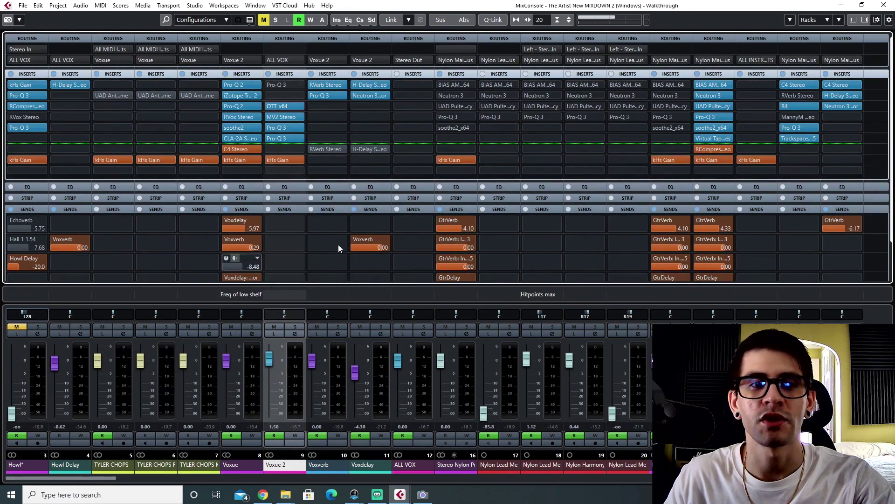
pyautogui.press('space')
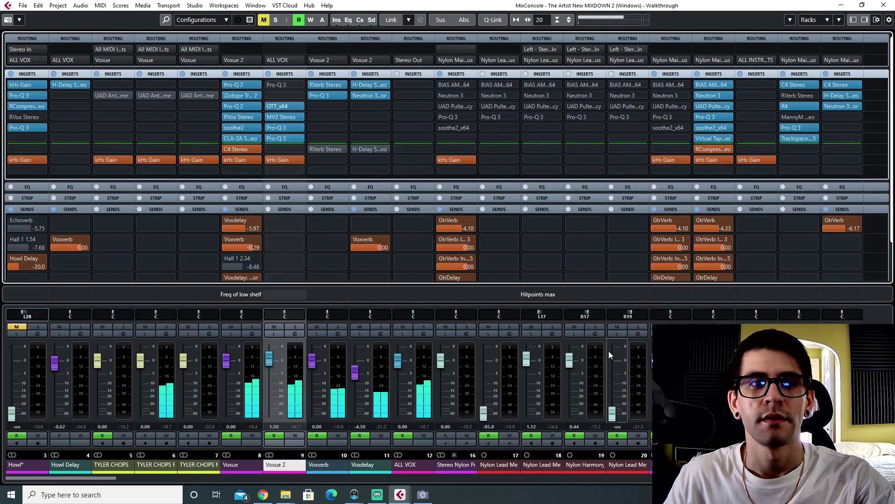
# - Examine the vocal and guitar track arrangement around the Ginsberg Build, DROP and Outro sections in the project window
pyautogui.press('F3')
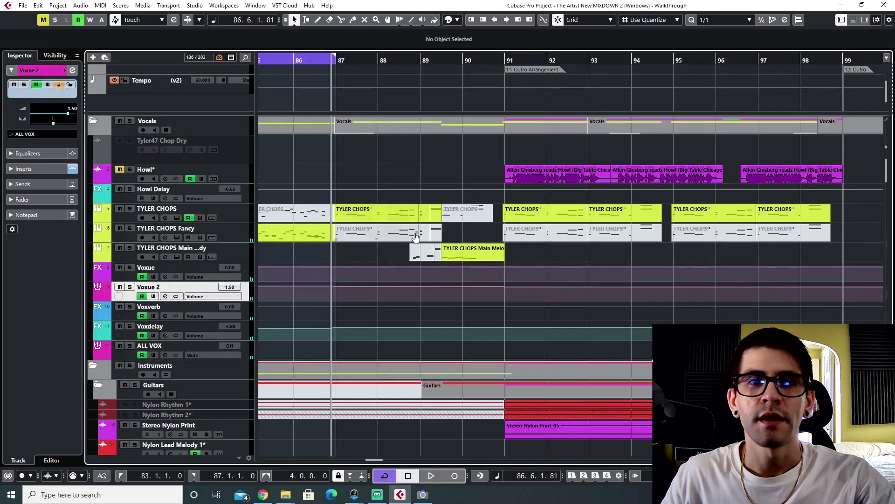
pyautogui.hscroll(10, 531, 262)
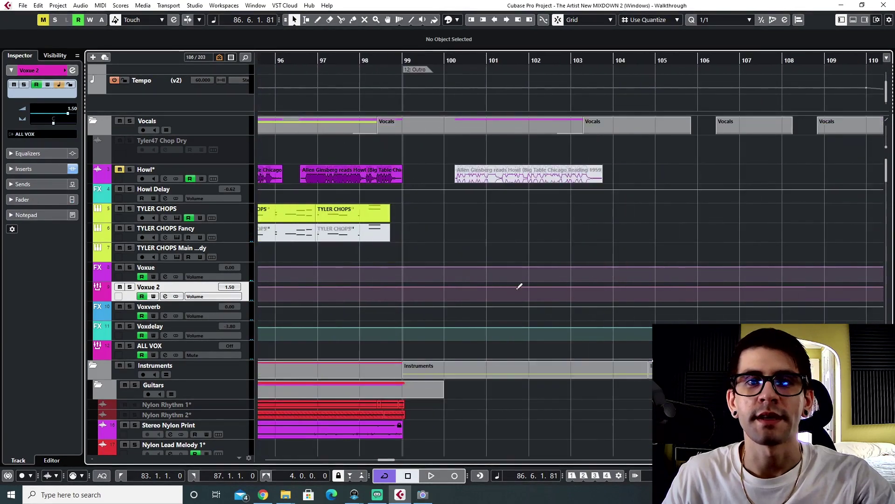
pyautogui.hscroll(-15, 458, 309)
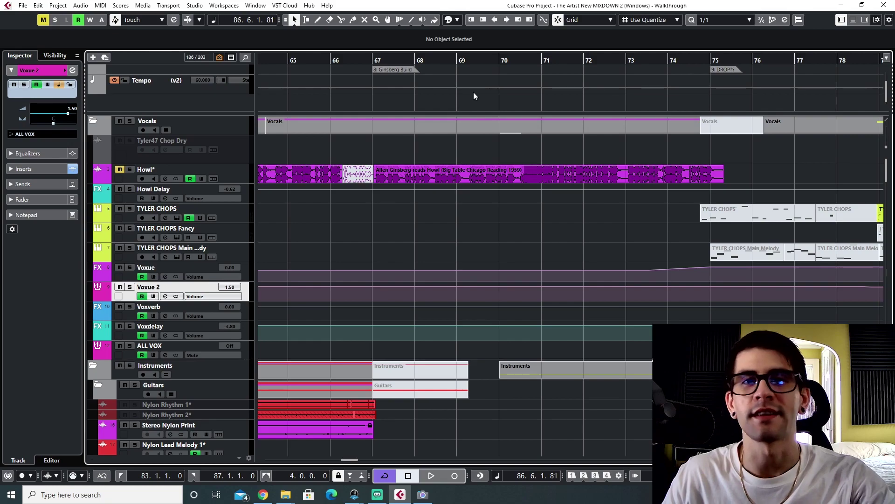
# - Return to the MixConsole and bring the percussion and Taiko channels into view
pyautogui.press('F3')
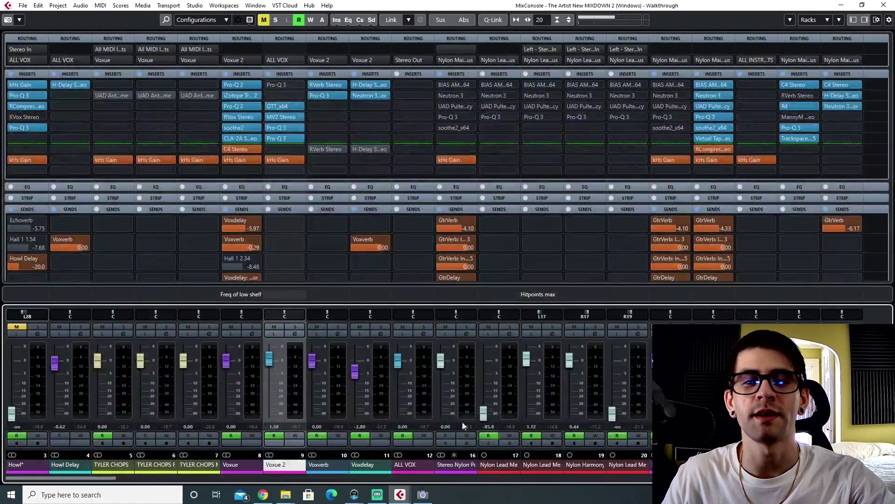
pyautogui.moveTo(91, 476); pyautogui.dragTo(606, 477)
pyautogui.moveTo(801, 476); pyautogui.dragTo(628, 475)
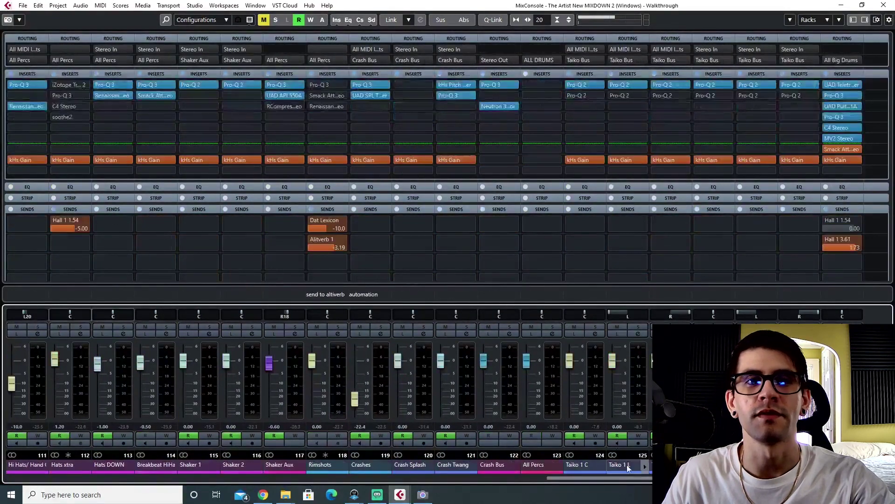